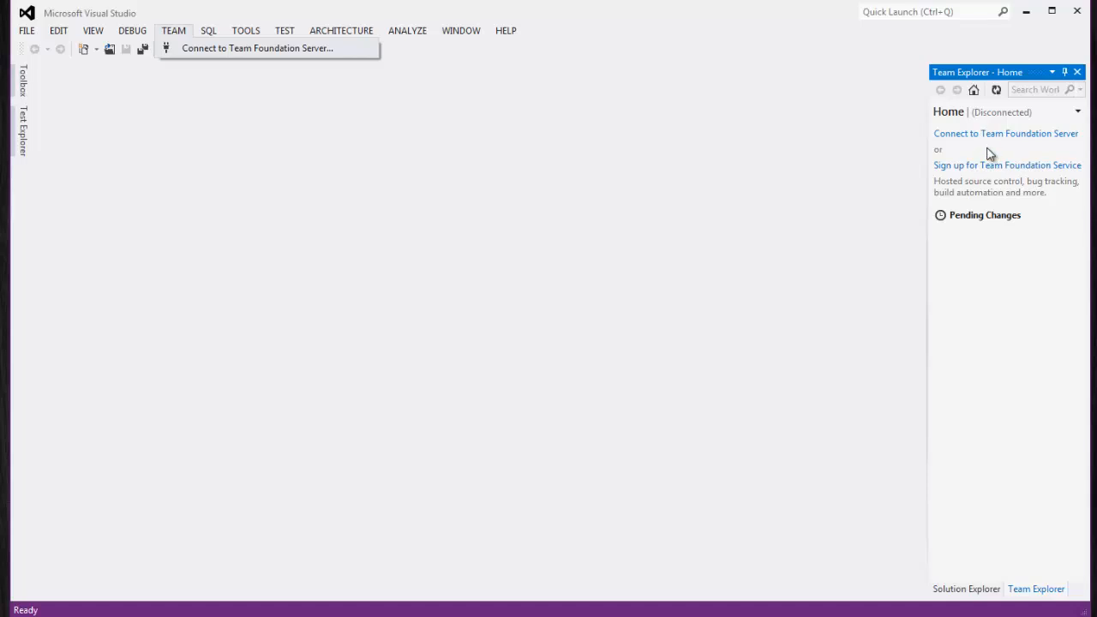
Open the Connect to Team Foundation Server dialog from Team Explorer
{"action": "left_click", "coordinate": [988, 149]}
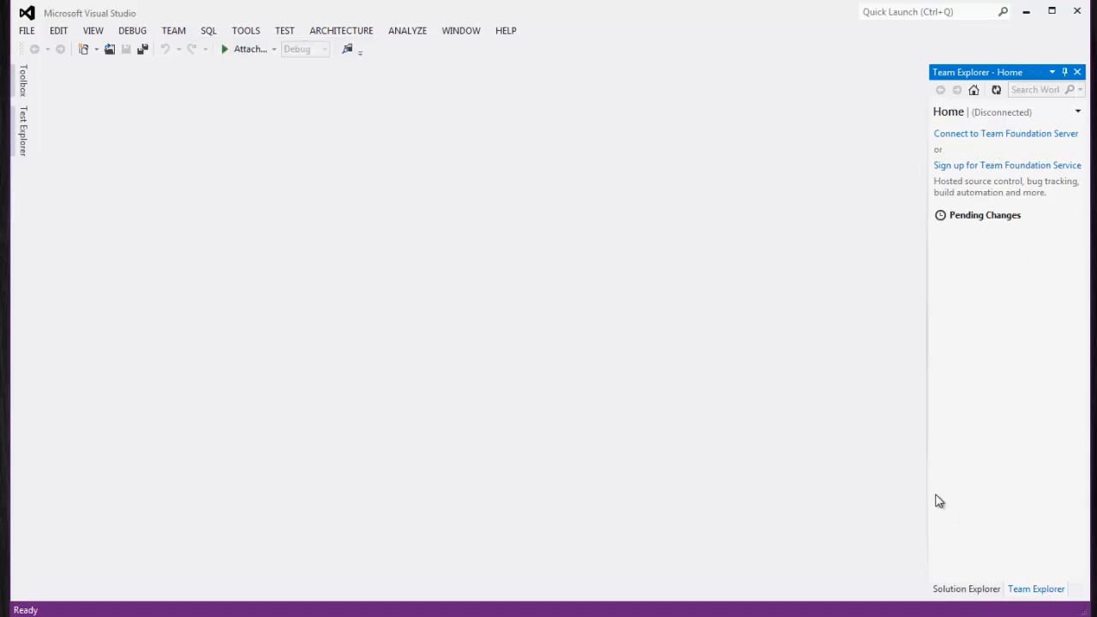
{"action": "left_click_drag", "start_coordinate": [926, 484], "coordinate": [798, 481]}
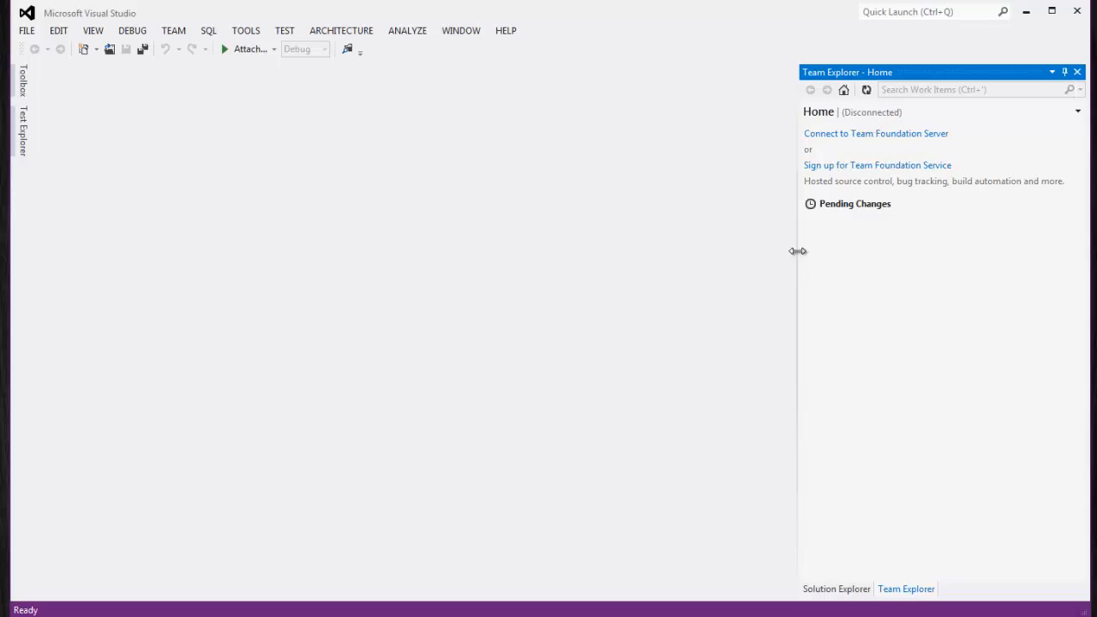
{"action": "left_click_drag", "start_coordinate": [797, 248], "coordinate": [905, 248]}
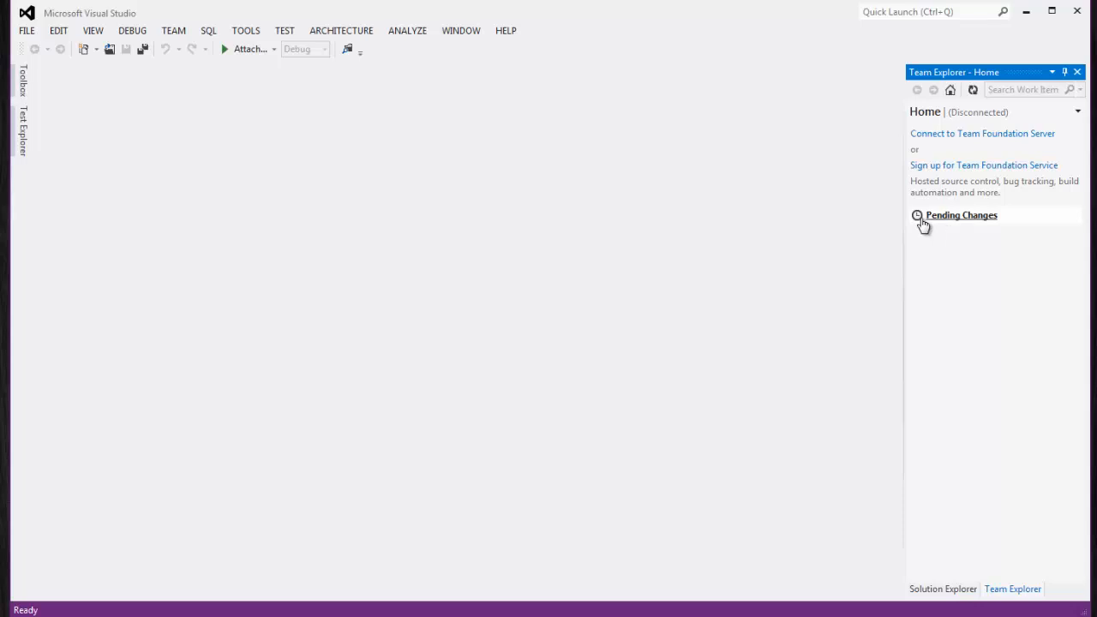
{"action": "left_click", "coordinate": [961, 138]}
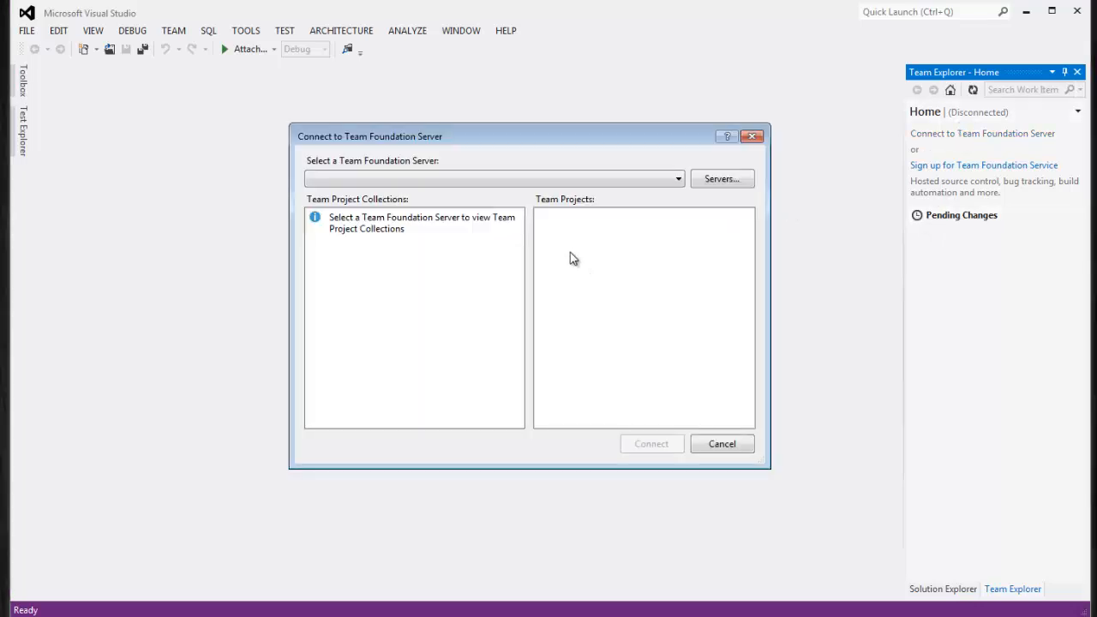
Connect to aNewTeamProject in MyTeamProjectCollection on the listed server
{"action": "left_click", "coordinate": [497, 181]}
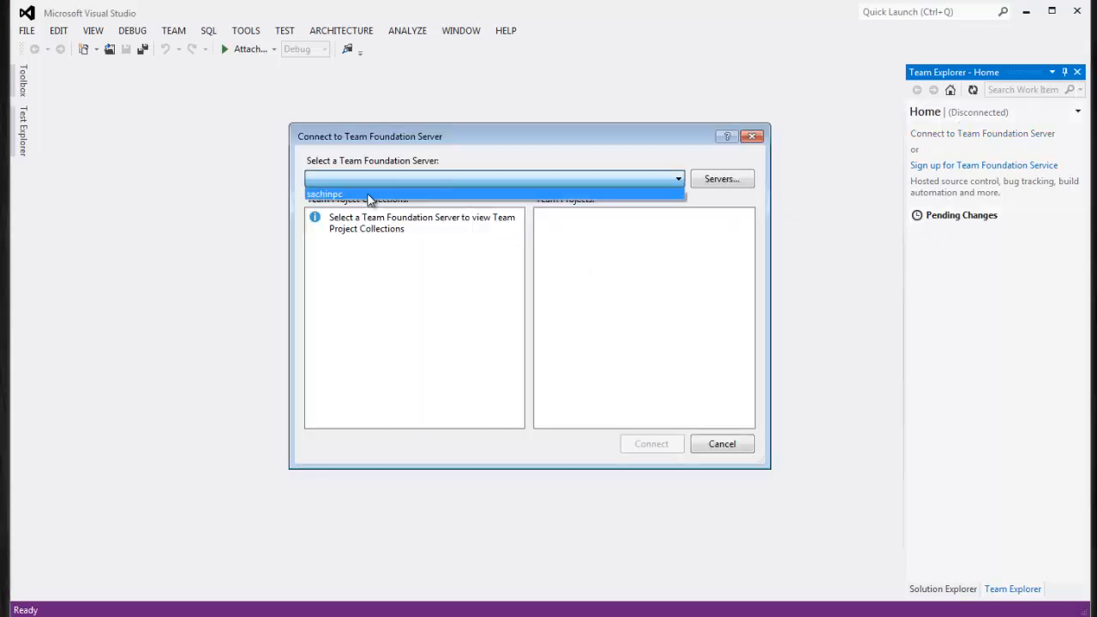
{"action": "left_click", "coordinate": [367, 196]}
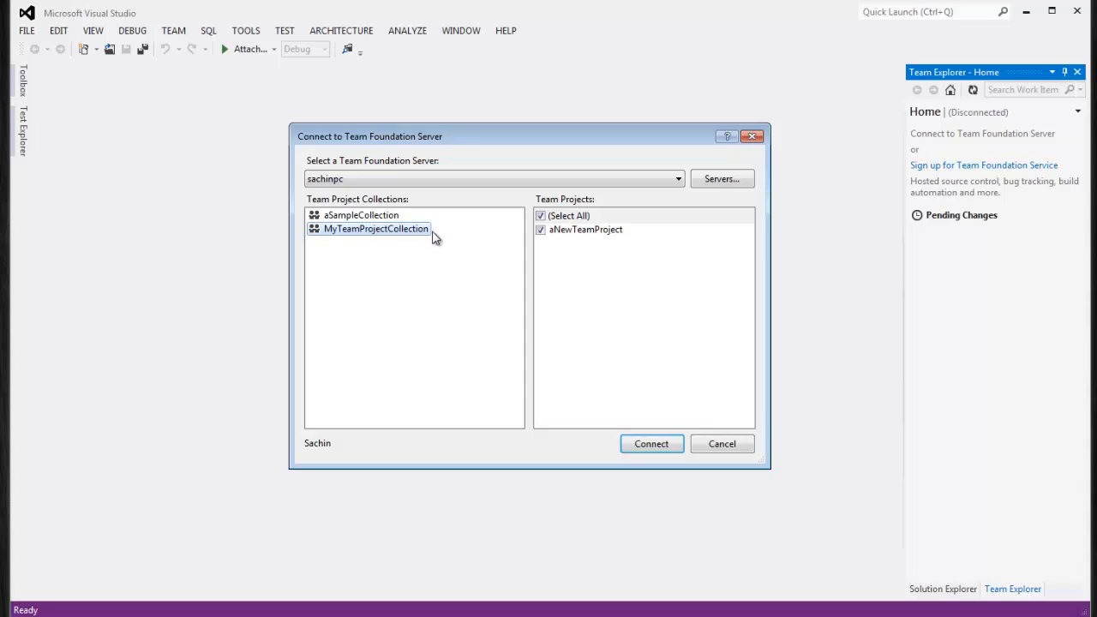
{"action": "left_click", "coordinate": [612, 235]}
{"action": "left_click", "coordinate": [540, 230]}
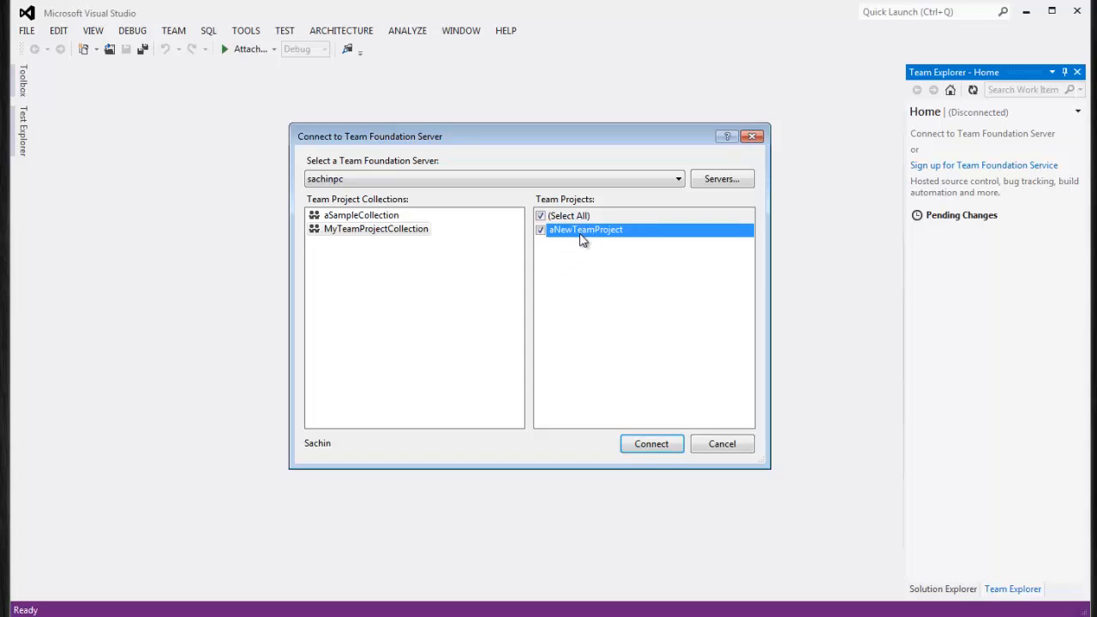
{"action": "left_click", "coordinate": [660, 449]}
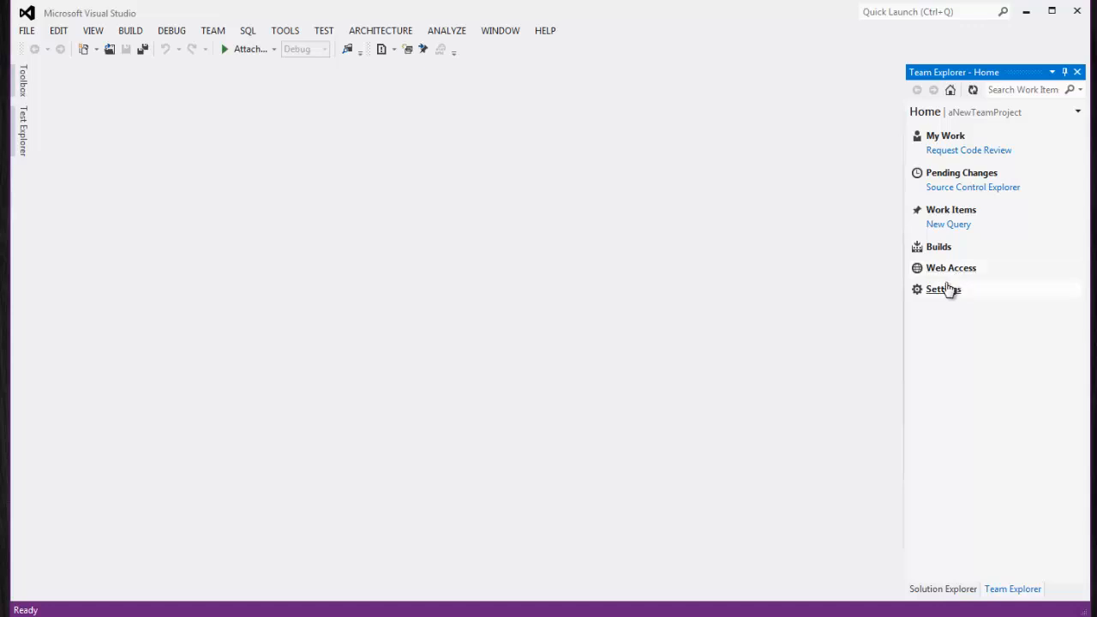
Create a new Product Backlog Item from the project's Work Items page
{"action": "left_click", "coordinate": [953, 211]}
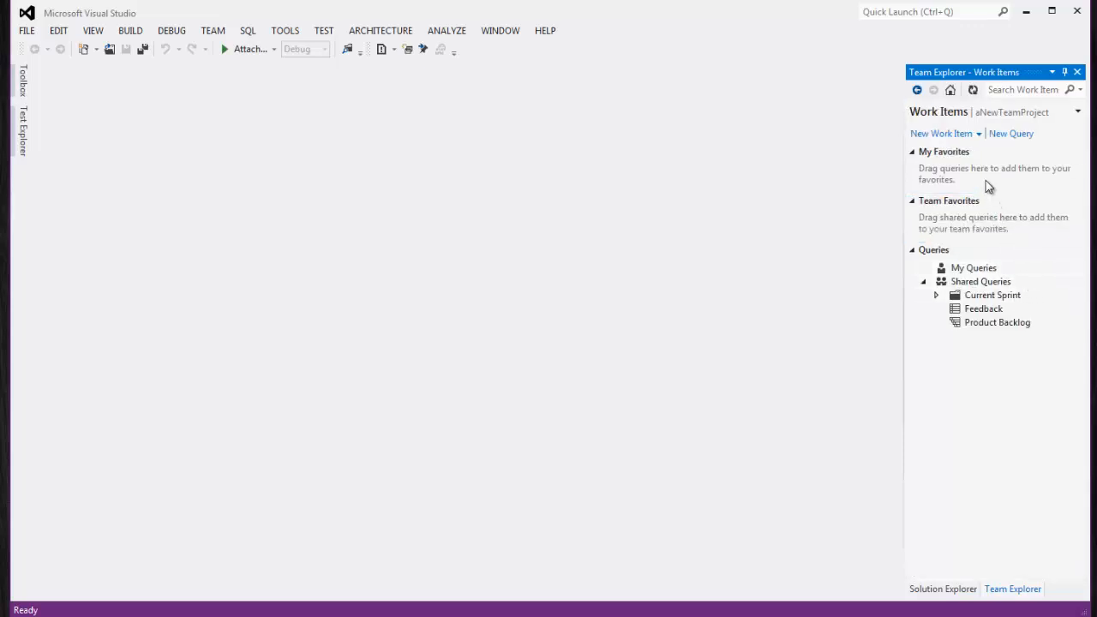
{"action": "left_click", "coordinate": [981, 135]}
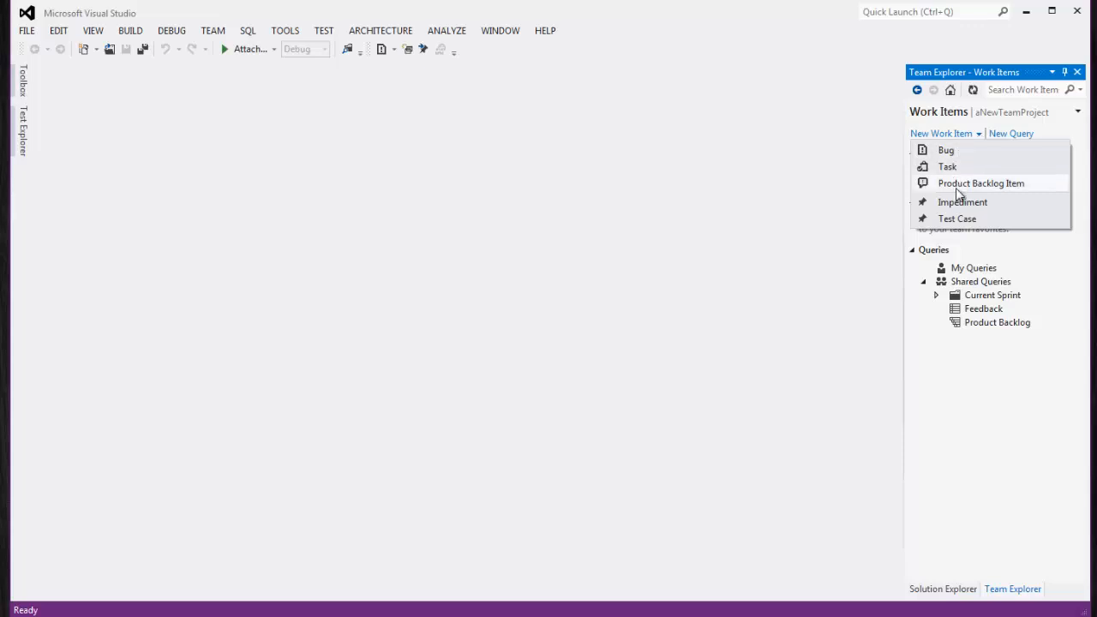
{"action": "left_click", "coordinate": [986, 185]}
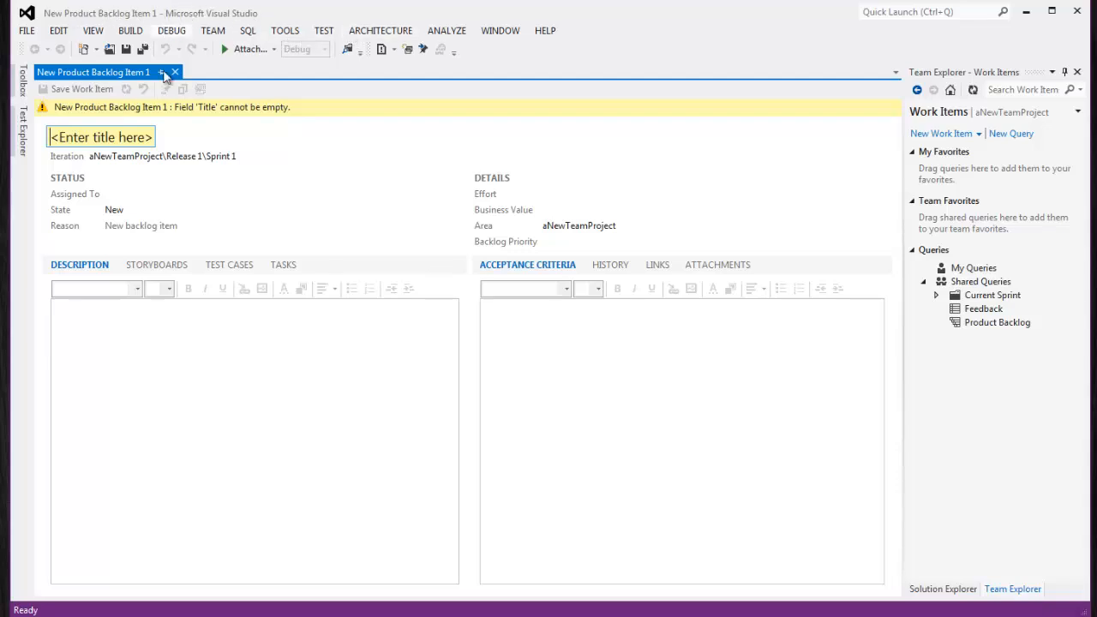
Browse the backlog item's Iteration choices and try Release 2
{"action": "left_click", "coordinate": [126, 138]}
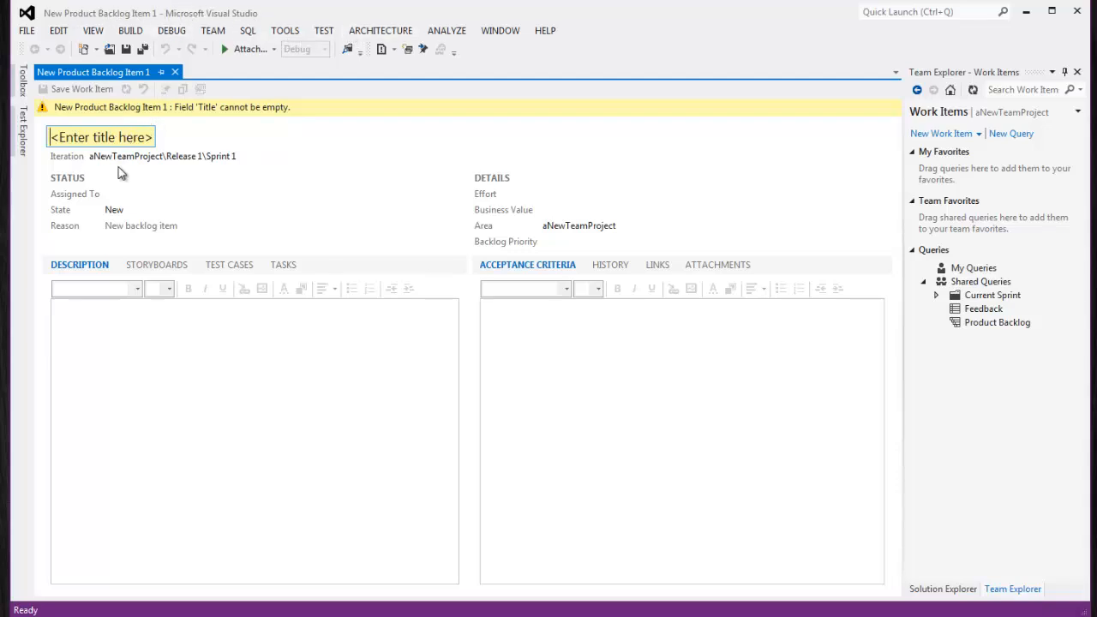
{"action": "left_click", "coordinate": [246, 157]}
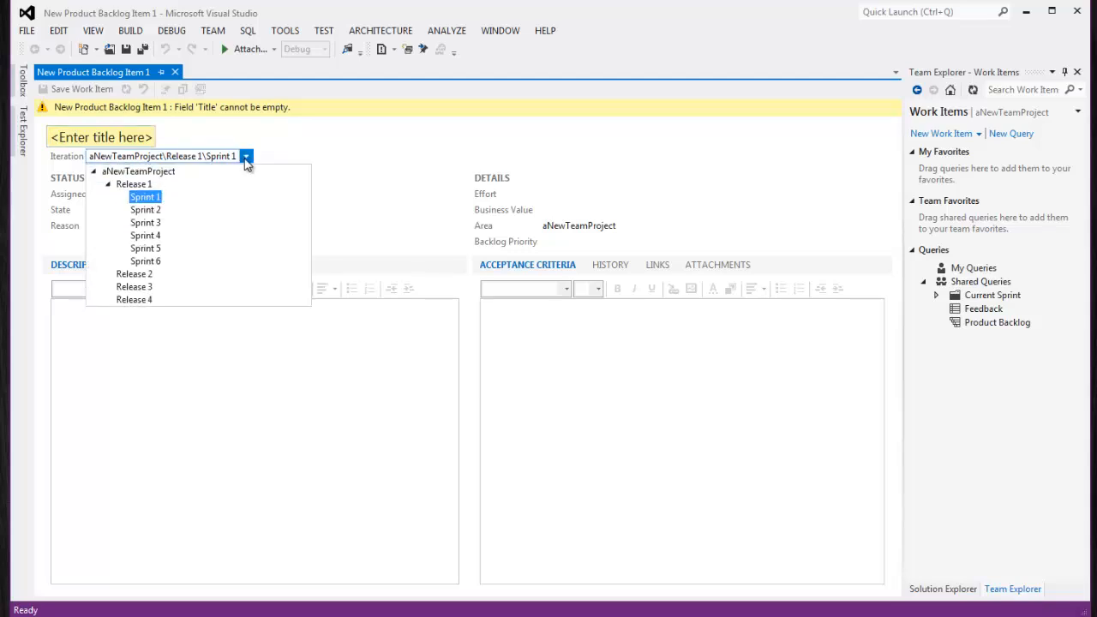
{"action": "right_click", "coordinate": [152, 232]}
{"action": "left_click", "coordinate": [244, 190]}
{"action": "left_click", "coordinate": [246, 156]}
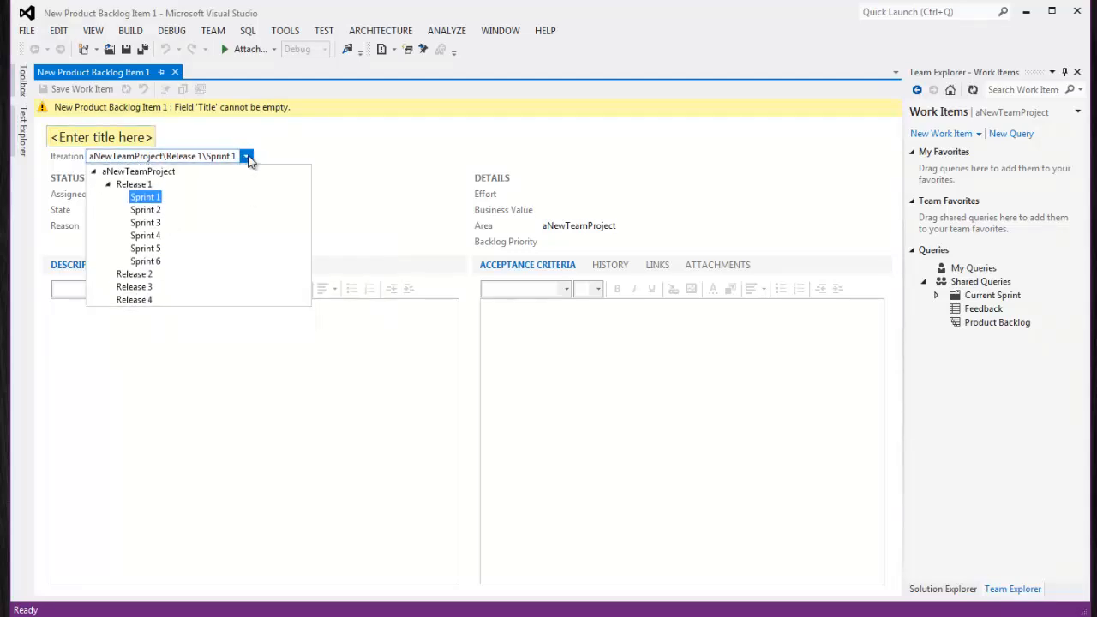
{"action": "left_click", "coordinate": [107, 185]}
{"action": "left_click", "coordinate": [120, 198]}
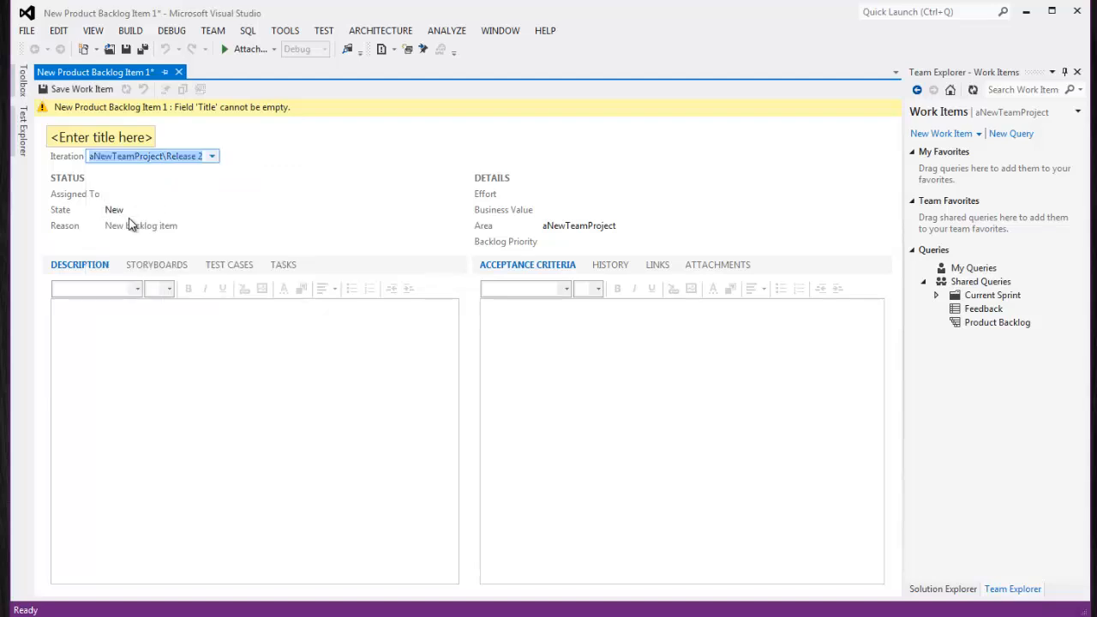
Try Release 3, settle the iteration on aNewTeamProject\Release 1, and close the item's form
{"action": "left_click", "coordinate": [212, 157]}
{"action": "left_click", "coordinate": [134, 210]}
{"action": "left_click", "coordinate": [213, 156]}
{"action": "left_click", "coordinate": [146, 186]}
{"action": "left_click", "coordinate": [211, 157]}
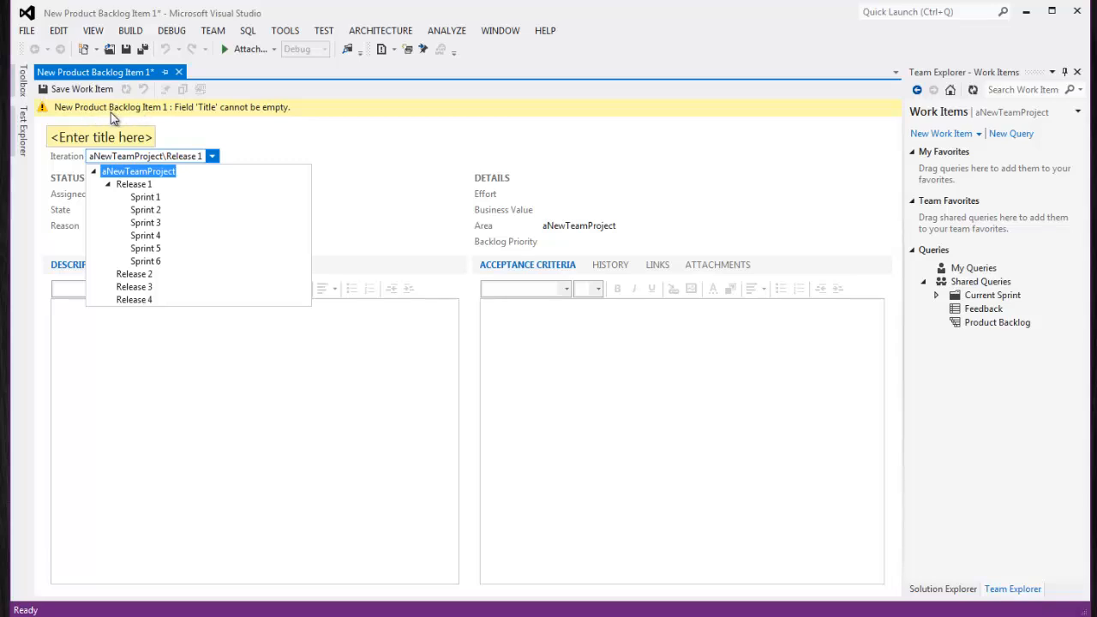
{"action": "left_click", "coordinate": [246, 148]}
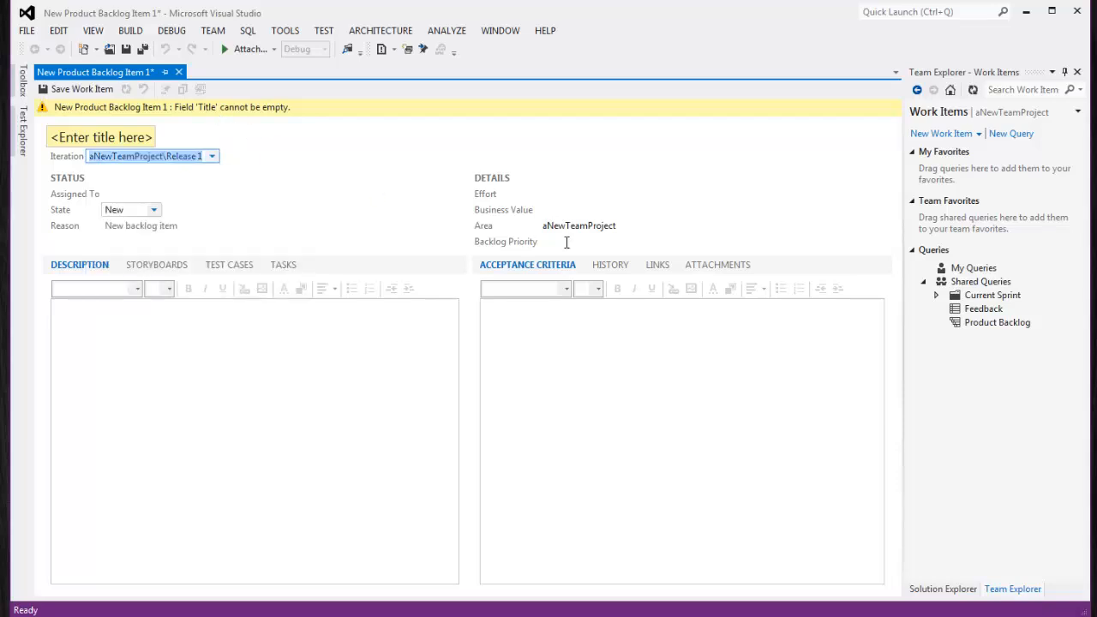
{"action": "left_click", "coordinate": [179, 72]}
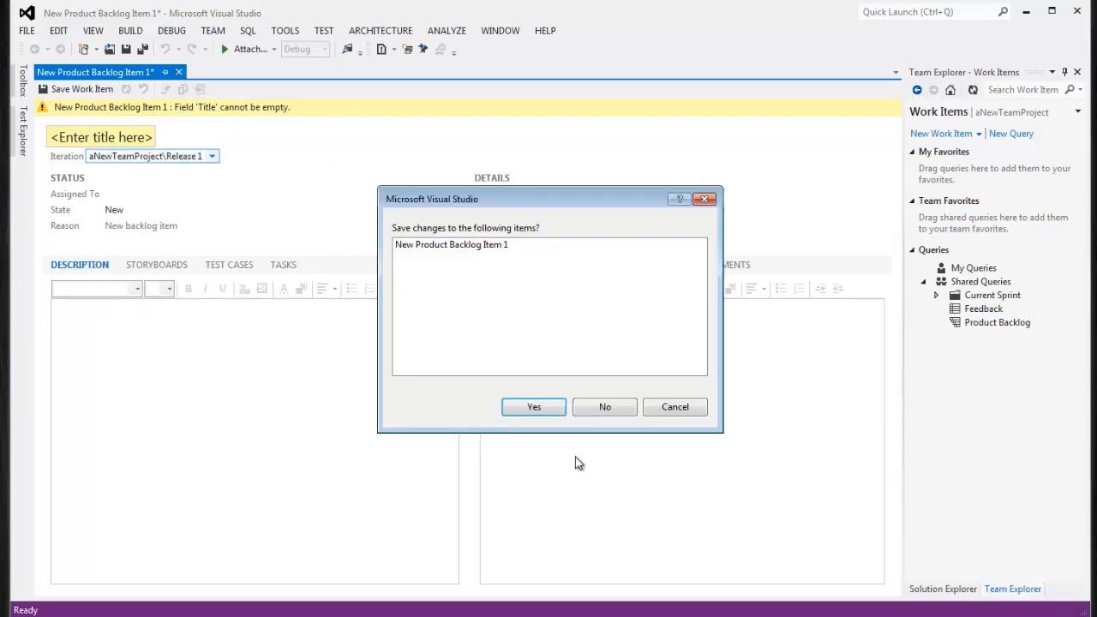
Discard the unsaved backlog item and open the project in Web Access from Team Explorer Home
{"action": "left_click", "coordinate": [612, 409]}
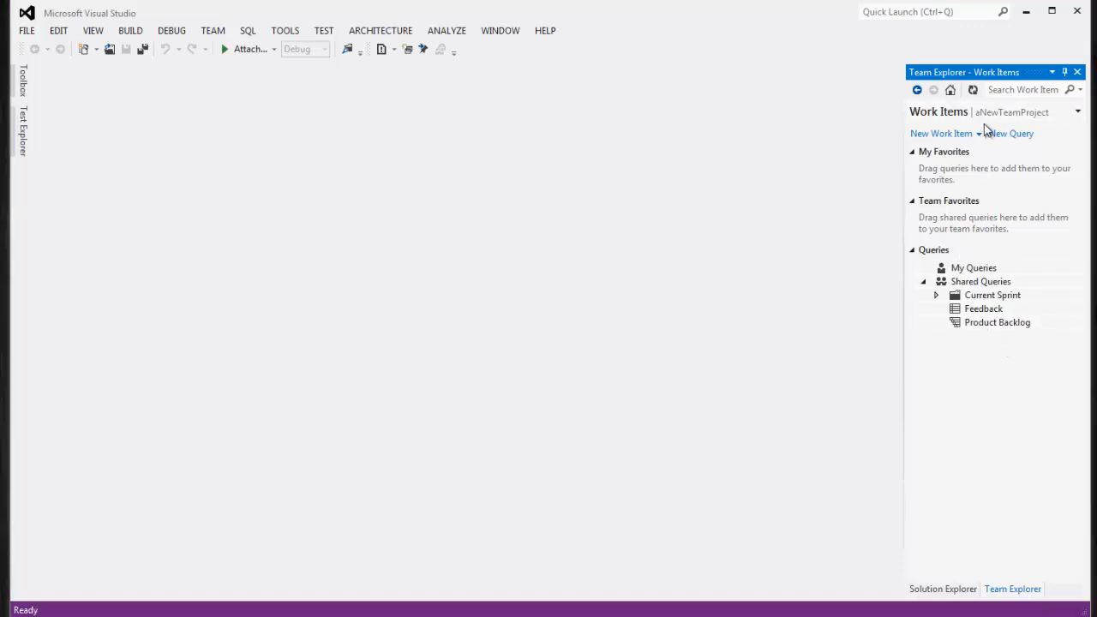
{"action": "left_click", "coordinate": [950, 89]}
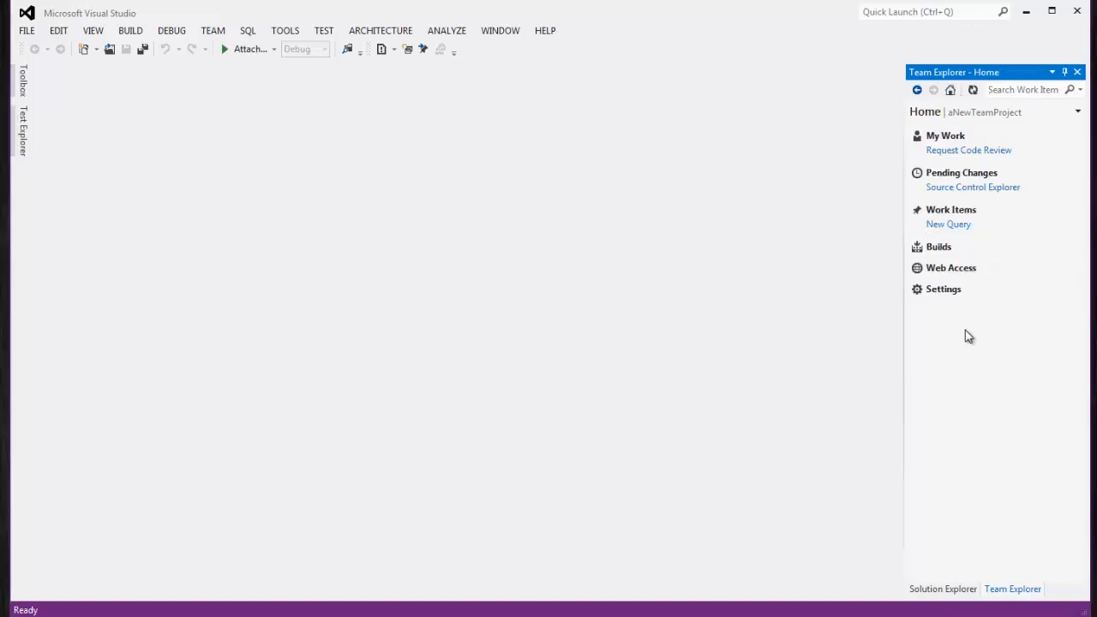
{"action": "left_click", "coordinate": [947, 269]}
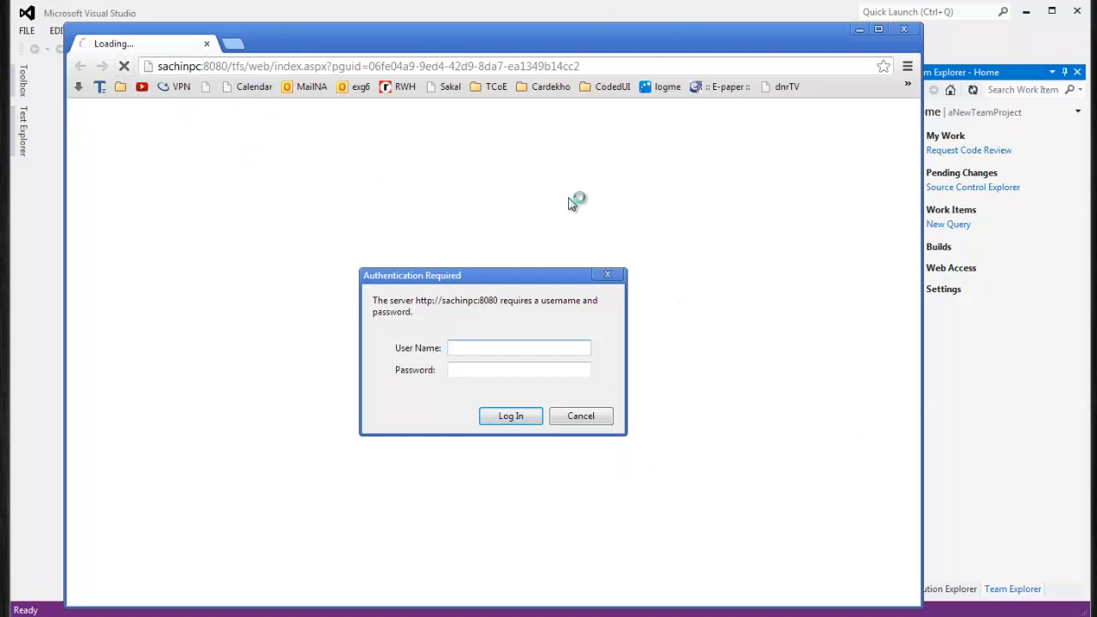
Enter the user name and password and log in to TFS Web Access
{"action": "left_click", "coordinate": [460, 368]}
{"action": "left_click", "coordinate": [469, 369]}
{"action": "left_click", "coordinate": [487, 371]}
{"action": "left_click", "coordinate": [506, 417]}
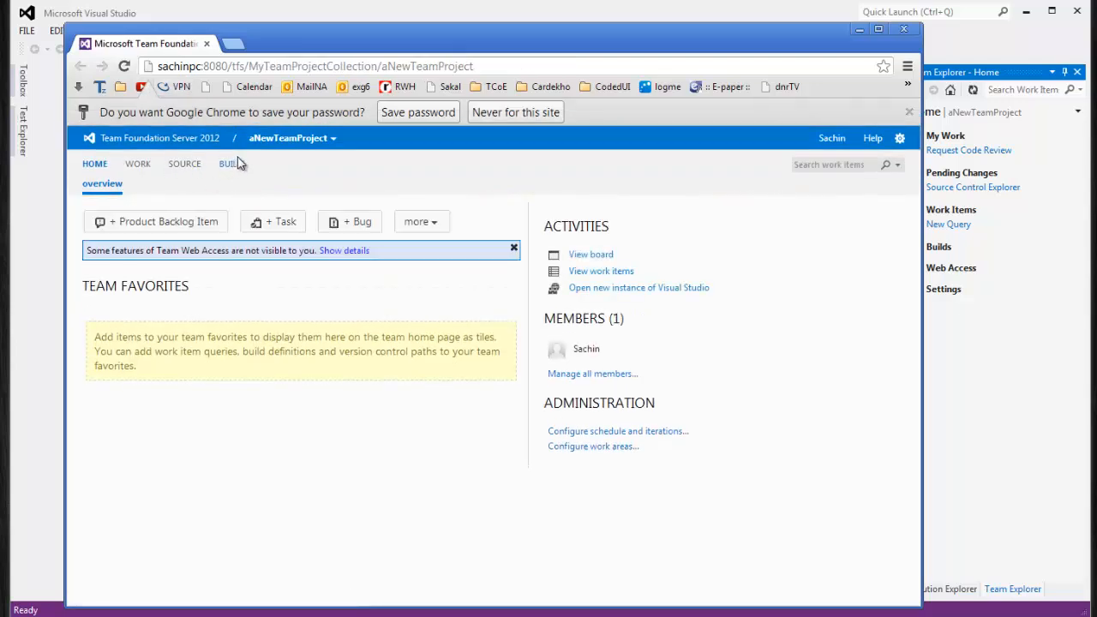
Browse the project menus, never save the password for this site, and enlarge the browser window
{"action": "left_click", "coordinate": [333, 143]}
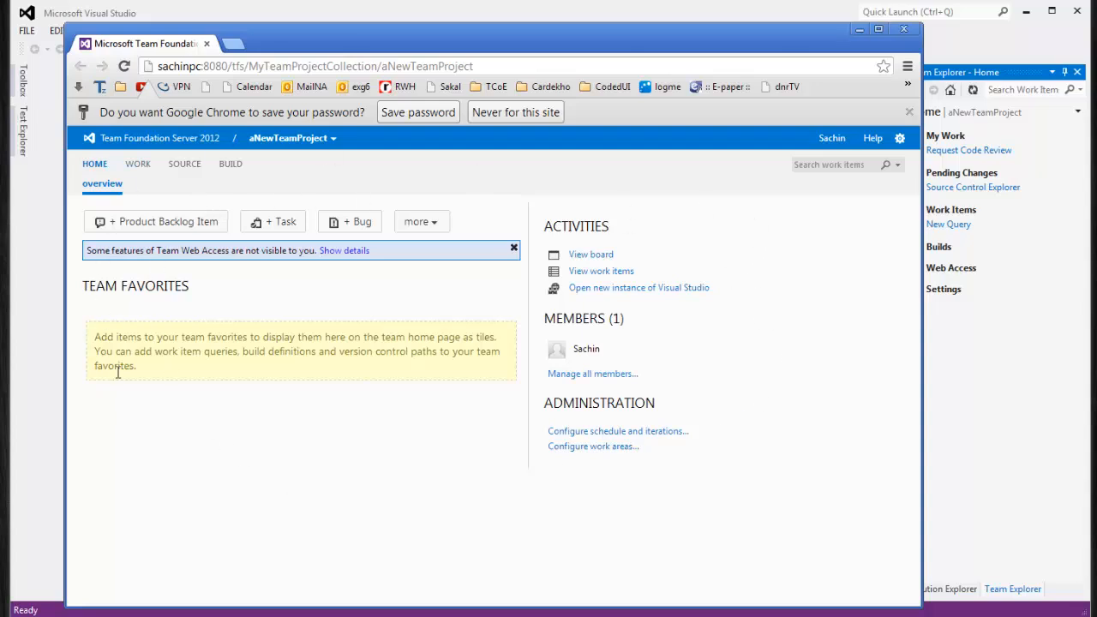
{"action": "left_click", "coordinate": [435, 226]}
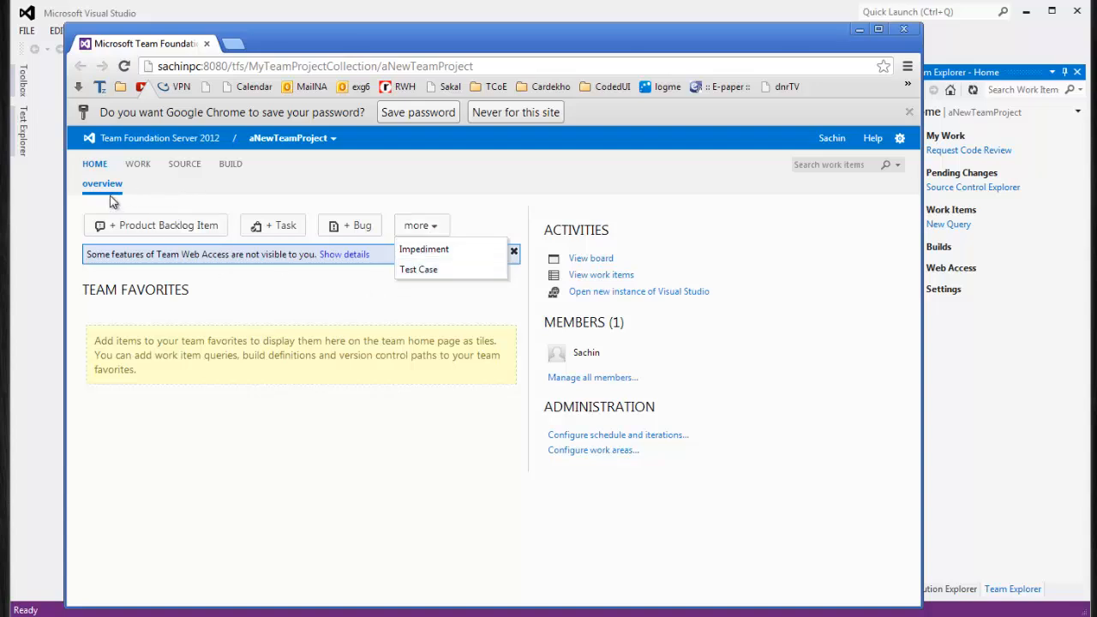
{"action": "left_click", "coordinate": [40, 256]}
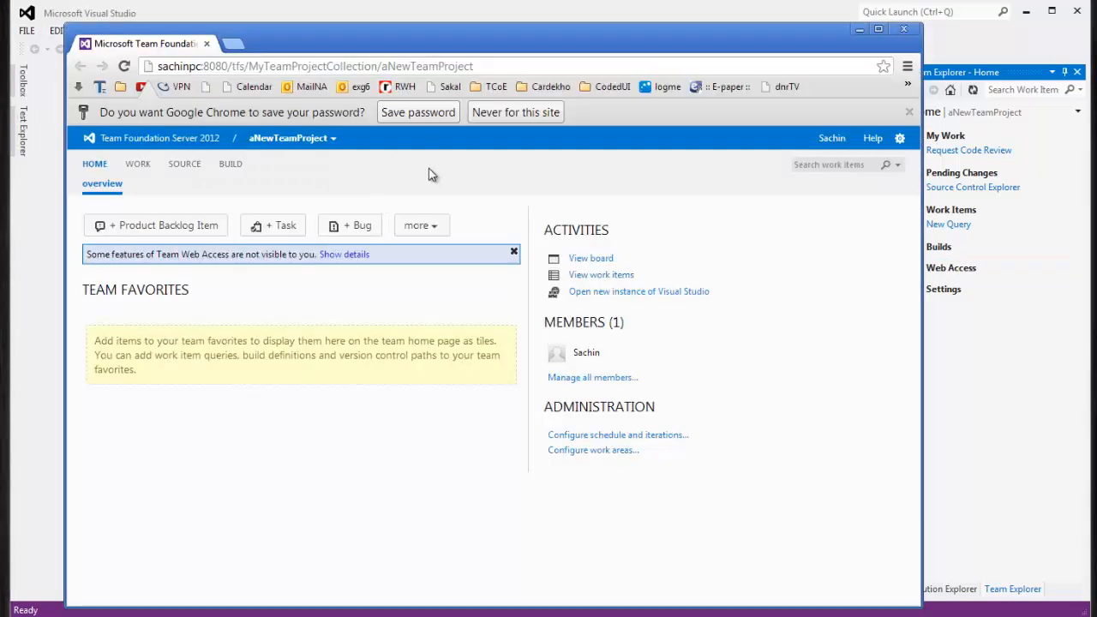
{"action": "left_click", "coordinate": [518, 114]}
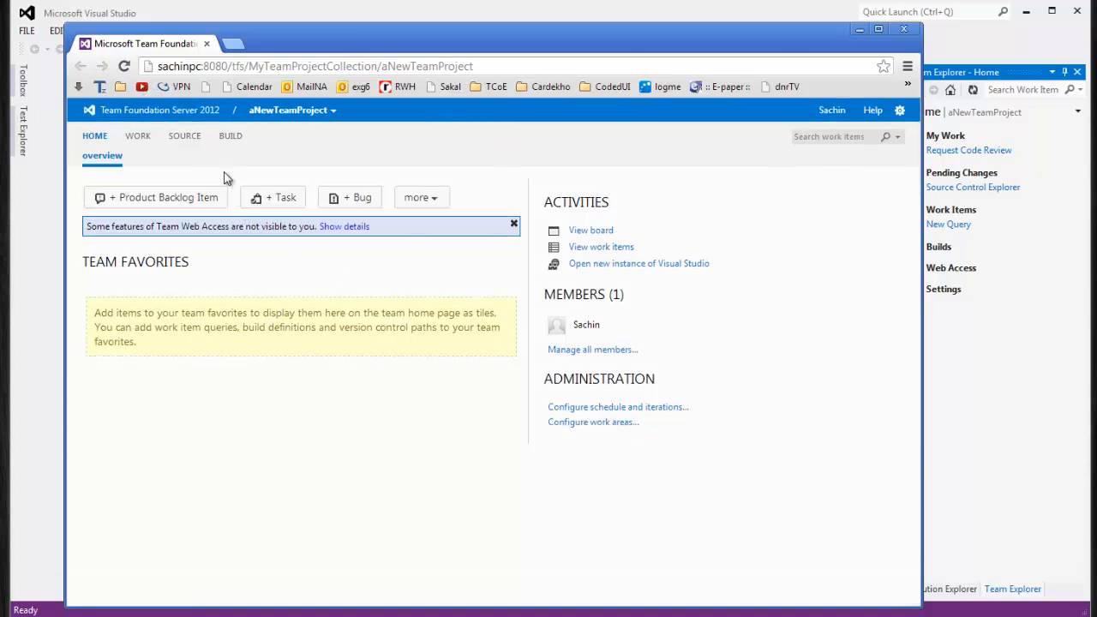
{"action": "double_click", "coordinate": [234, 21]}
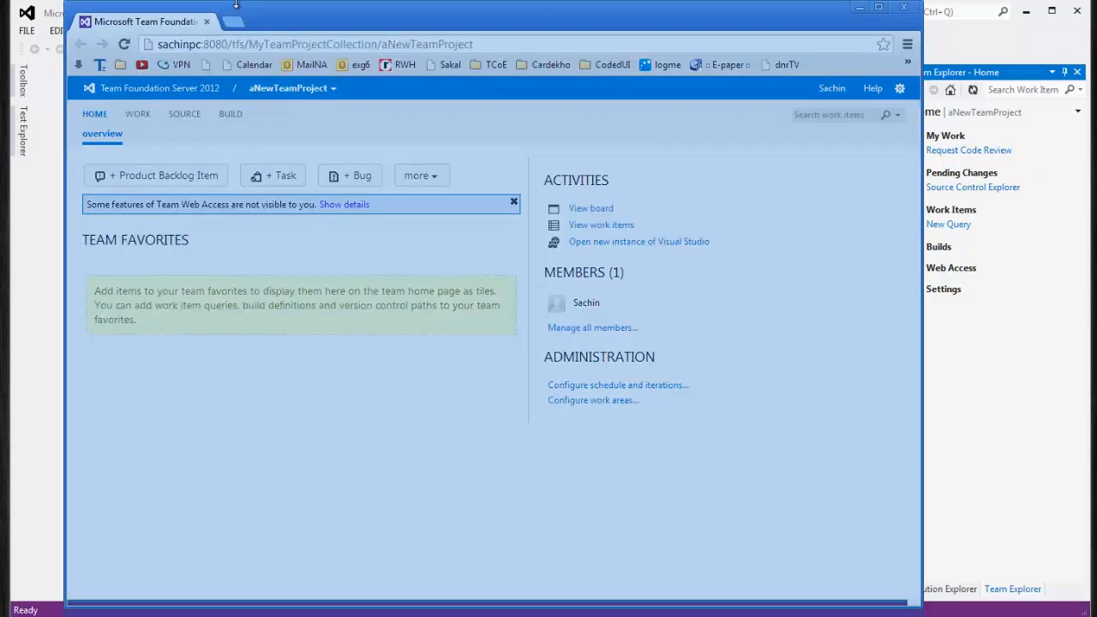
{"action": "mouse_move", "coordinate": [236, 21]}
{"action": "left_mouse_down"}
{"action": "mouse_move", "coordinate": [237, 40]}
{"action": "mouse_move", "coordinate": [240, 19]}
{"action": "left_mouse_up"}
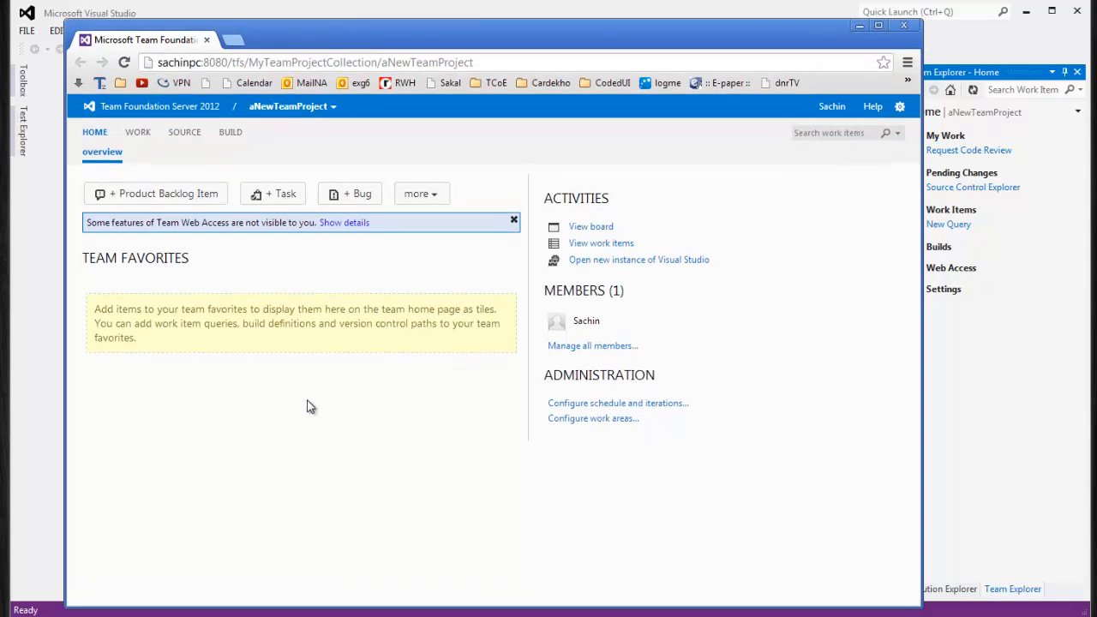
{"action": "left_click", "coordinate": [164, 203]}
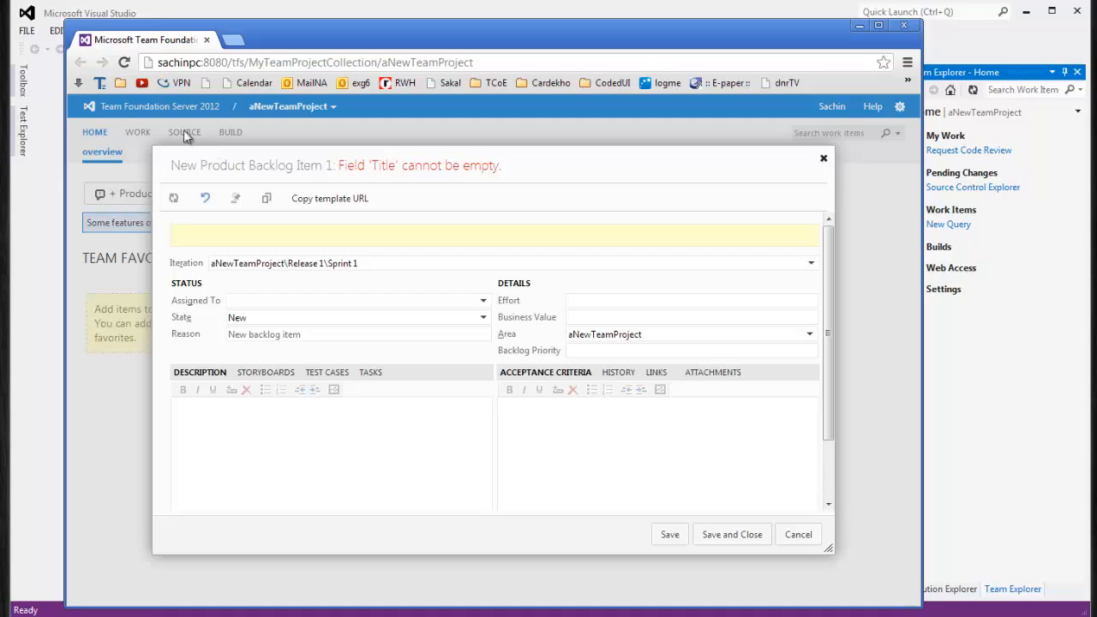
{"action": "left_click_drag", "start_coordinate": [217, 150], "coordinate": [181, 123]}
{"action": "left_click_drag", "start_coordinate": [793, 523], "coordinate": [871, 561]}
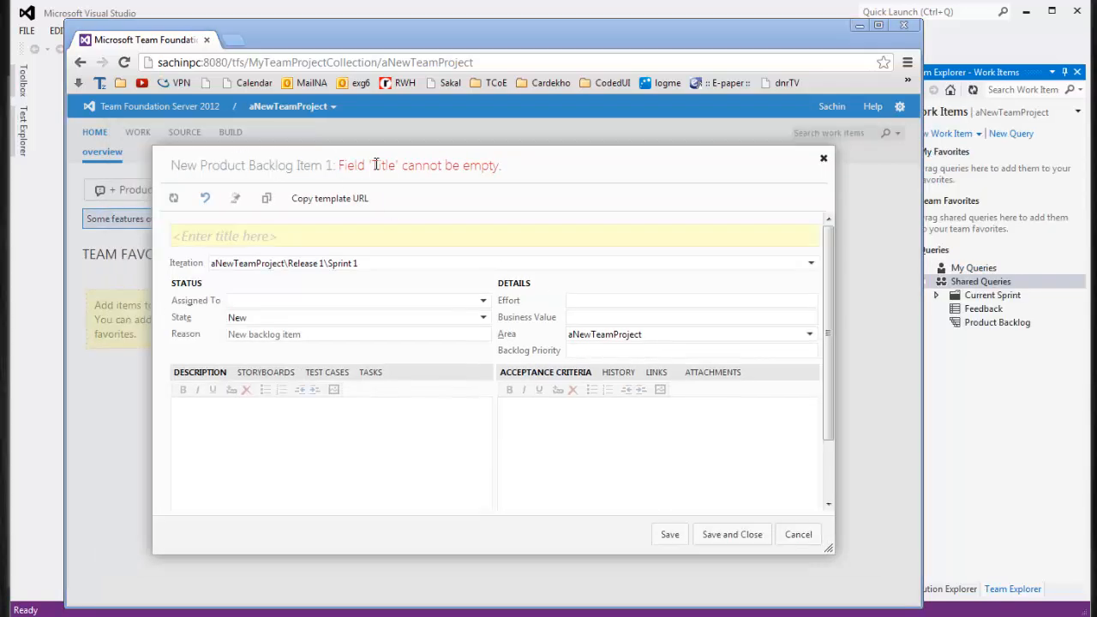
{"action": "left_click", "coordinate": [823, 158]}
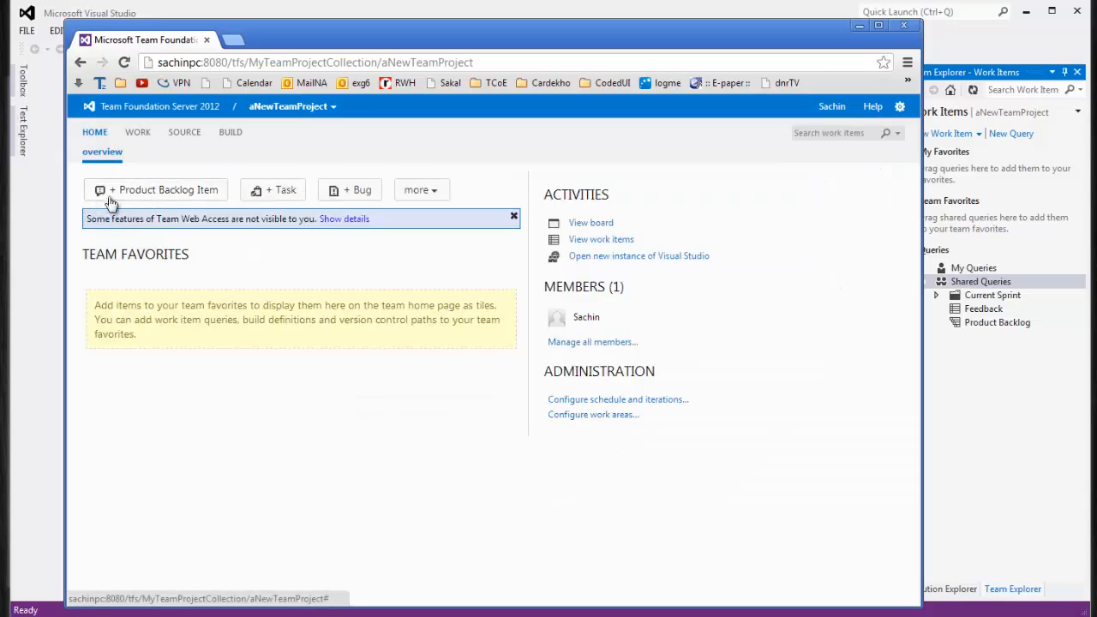
{"action": "left_click", "coordinate": [159, 189]}
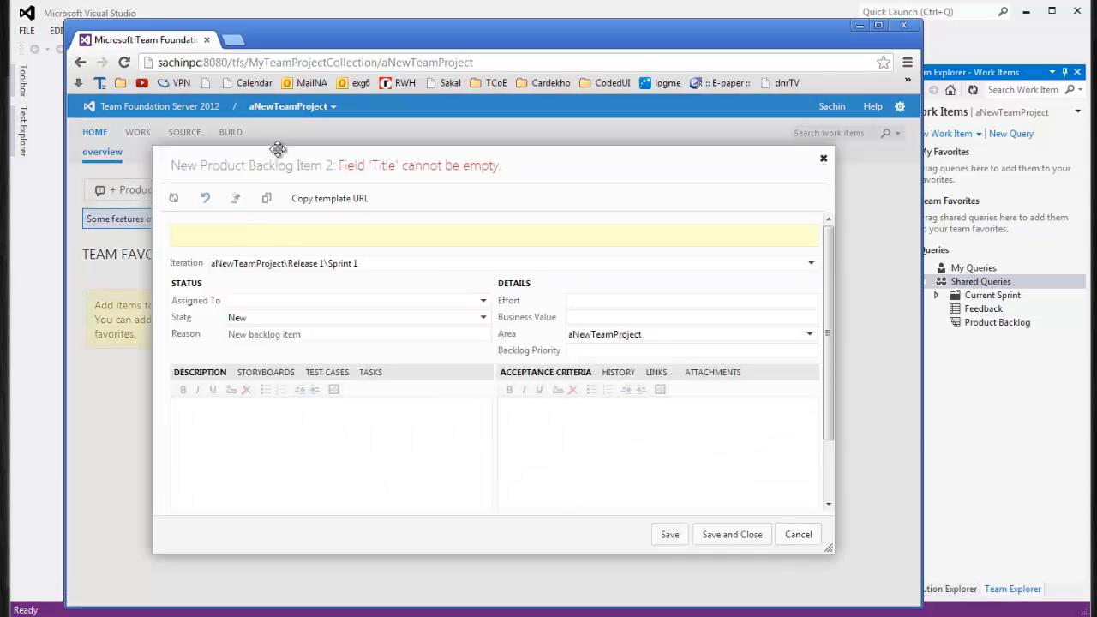
{"action": "left_click_drag", "start_coordinate": [299, 150], "coordinate": [244, 103]}
{"action": "left_click_drag", "start_coordinate": [777, 507], "coordinate": [843, 560]}
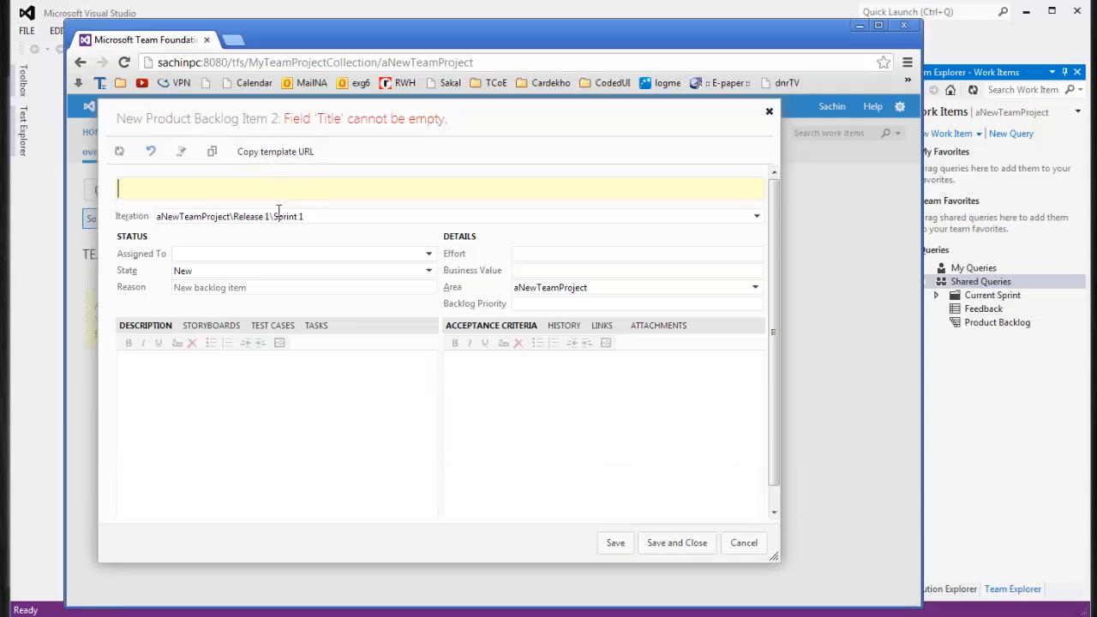
{"action": "left_click", "coordinate": [757, 217]}
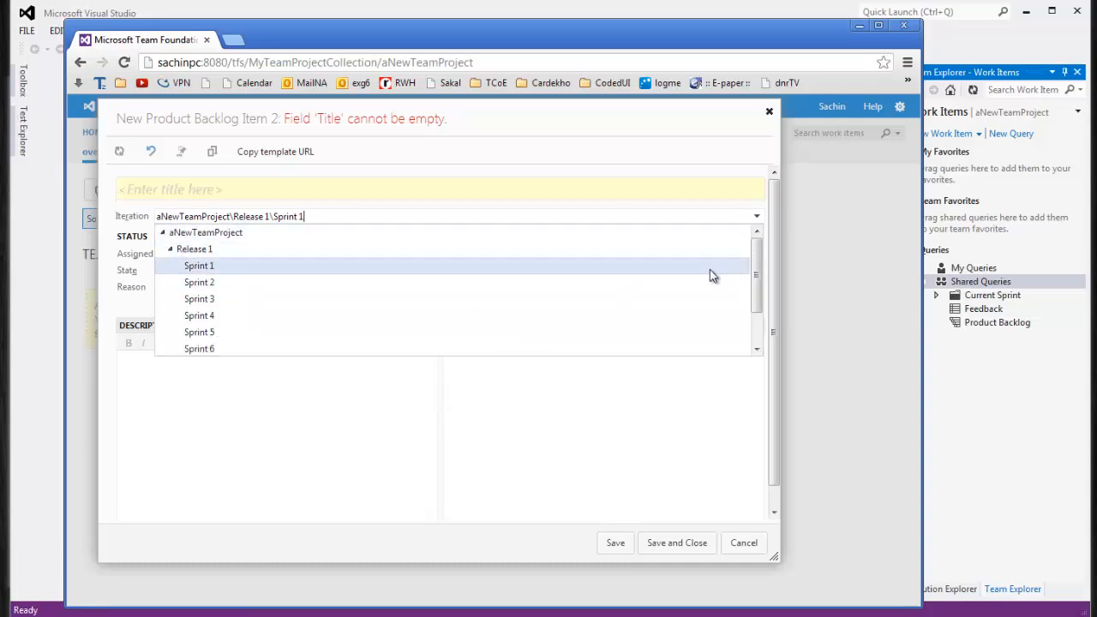
{"action": "left_click", "coordinate": [758, 269]}
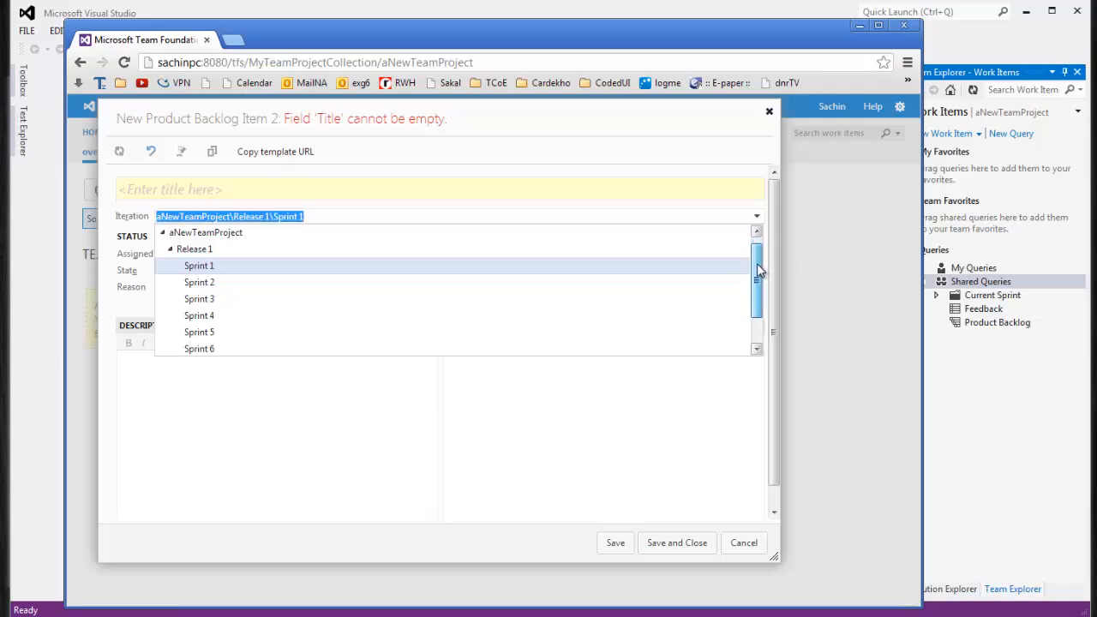
{"action": "mouse_move", "coordinate": [758, 270]}
{"action": "left_mouse_down"}
{"action": "mouse_move", "coordinate": [757, 310]}
{"action": "mouse_move", "coordinate": [752, 269]}
{"action": "left_mouse_up"}
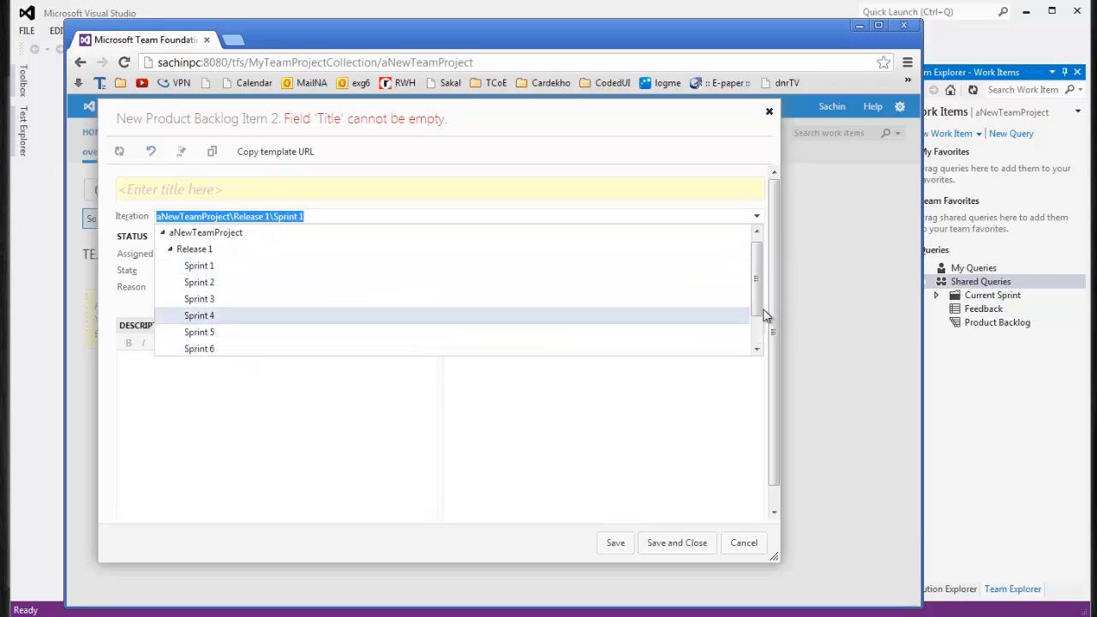
{"action": "left_click", "coordinate": [756, 331]}
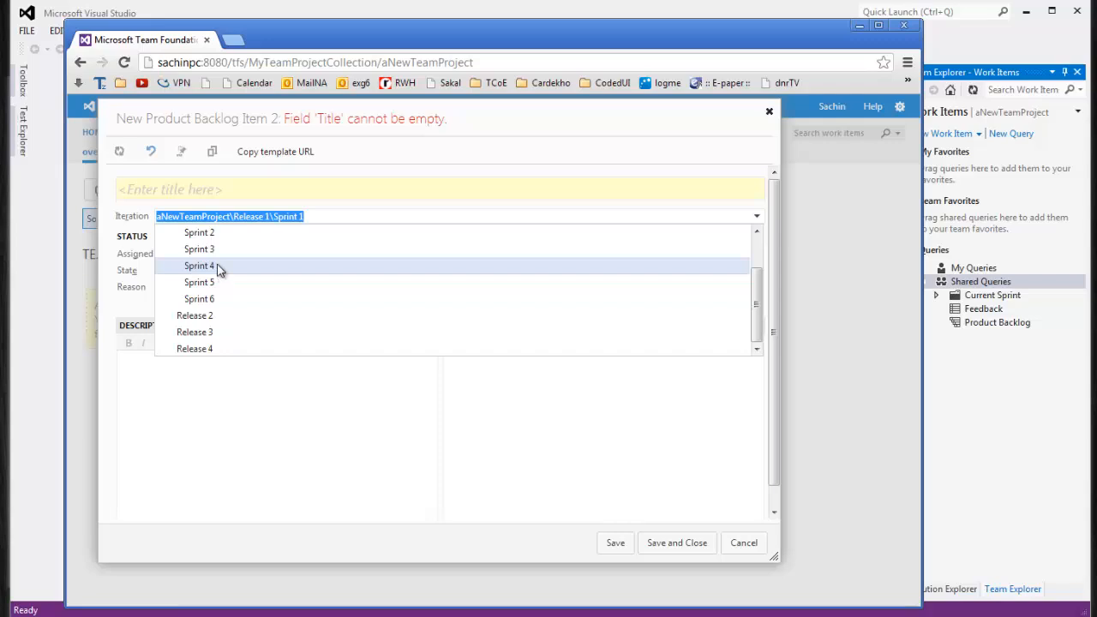
{"action": "left_click_drag", "start_coordinate": [761, 320], "coordinate": [757, 276]}
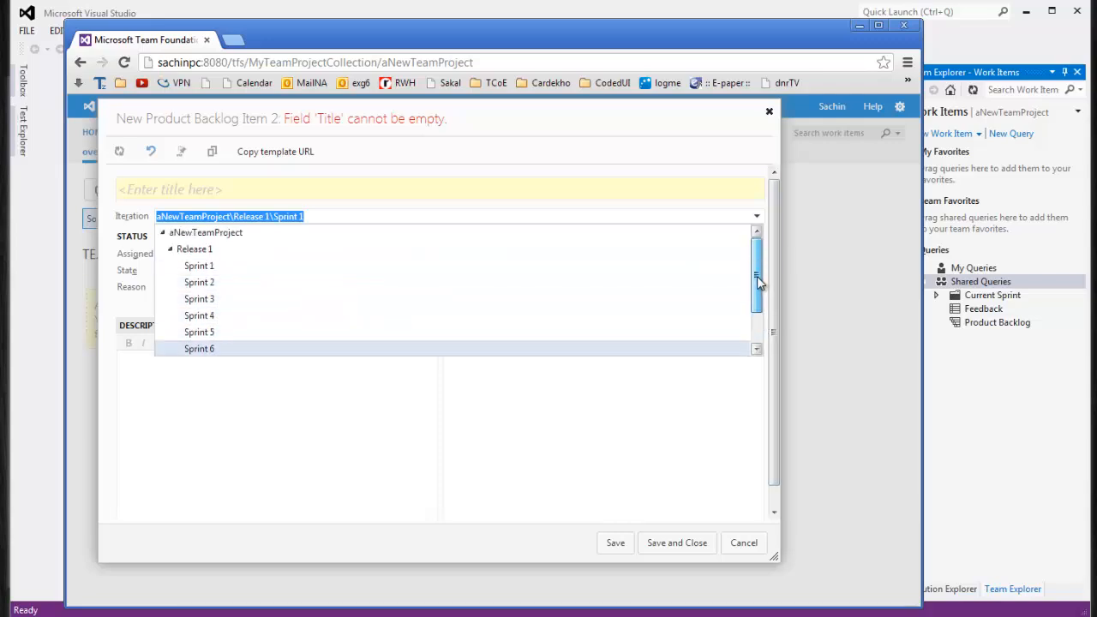
{"action": "left_click", "coordinate": [170, 248]}
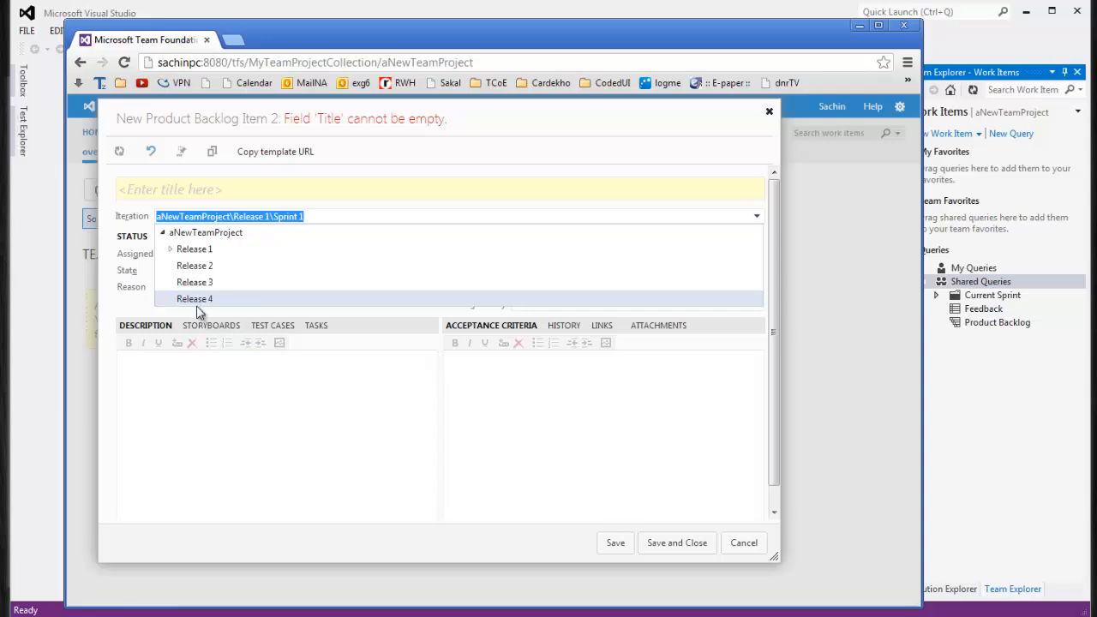
{"action": "left_click", "coordinate": [742, 555]}
{"action": "left_click", "coordinate": [743, 556]}
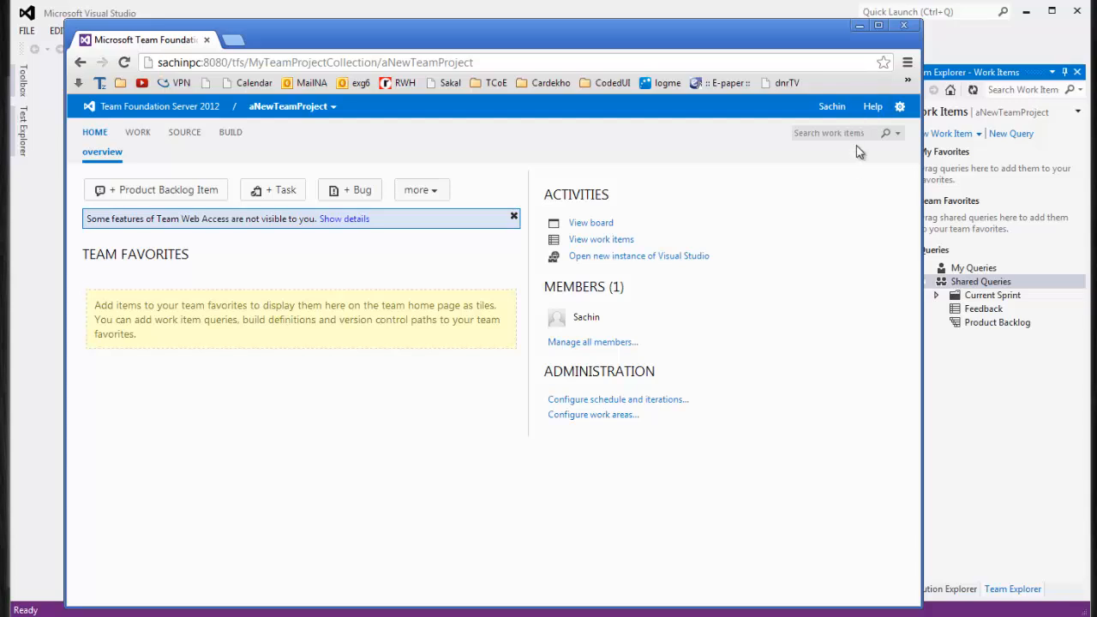
Open TEAM > Team Project Settings > Work Item Iterations to show the iterations admin page
{"action": "left_click", "coordinate": [860, 26]}
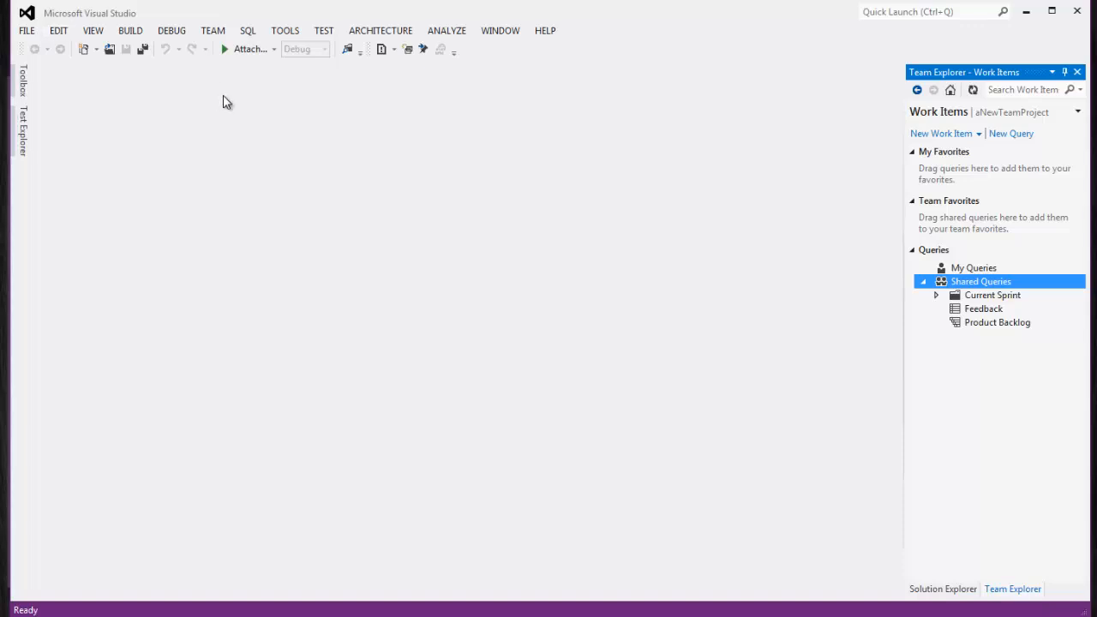
{"action": "left_click", "coordinate": [218, 34]}
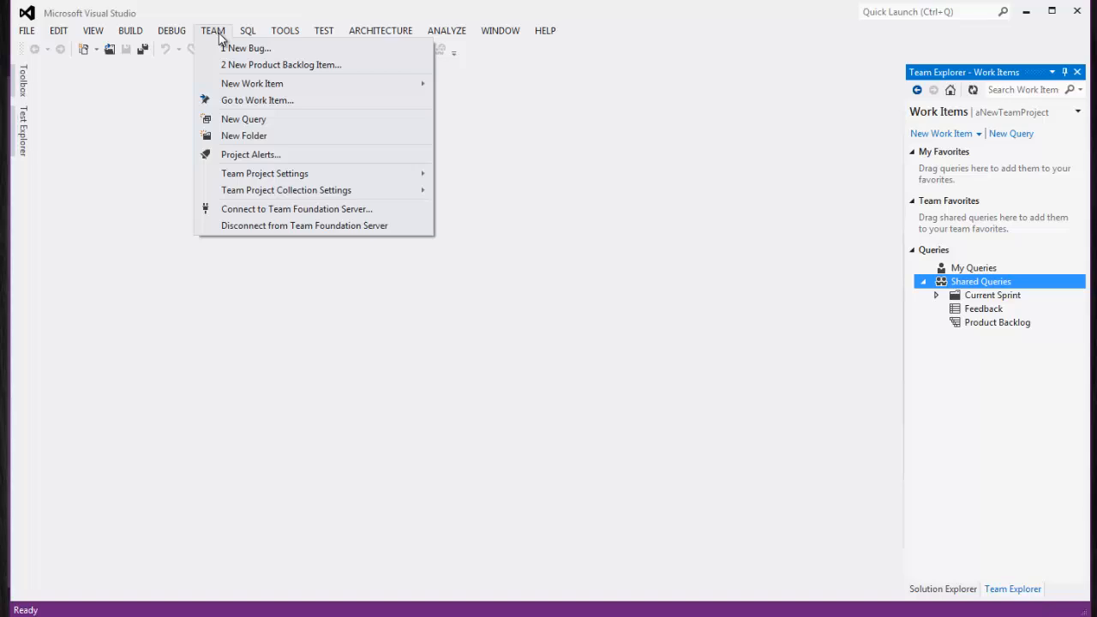
{"action": "mouse_move", "coordinate": [262, 174]}
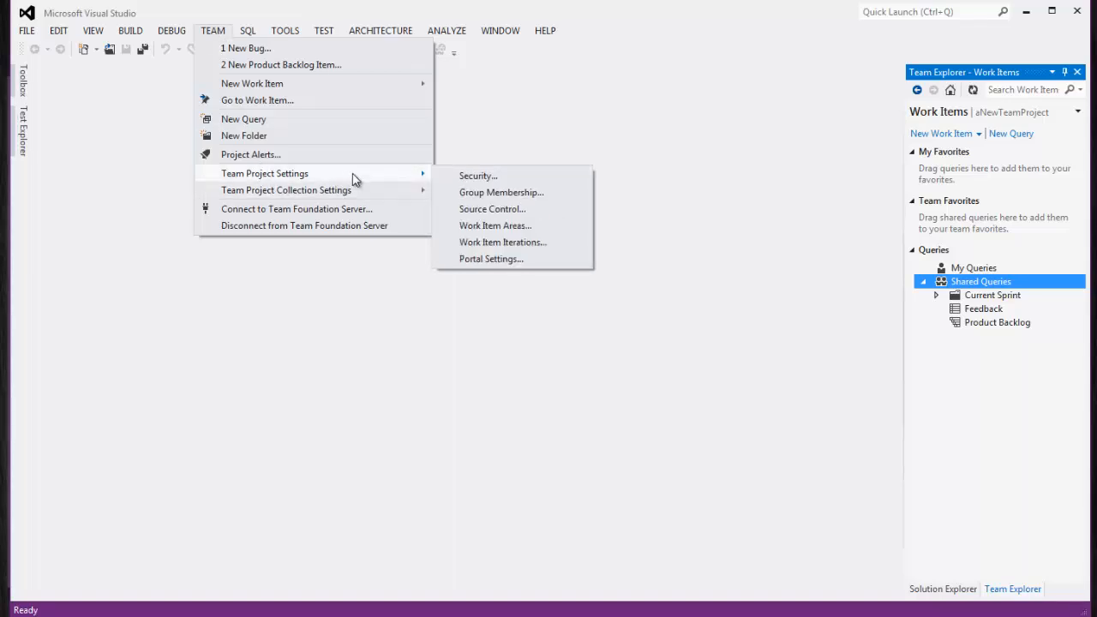
{"action": "left_click", "coordinate": [518, 243]}
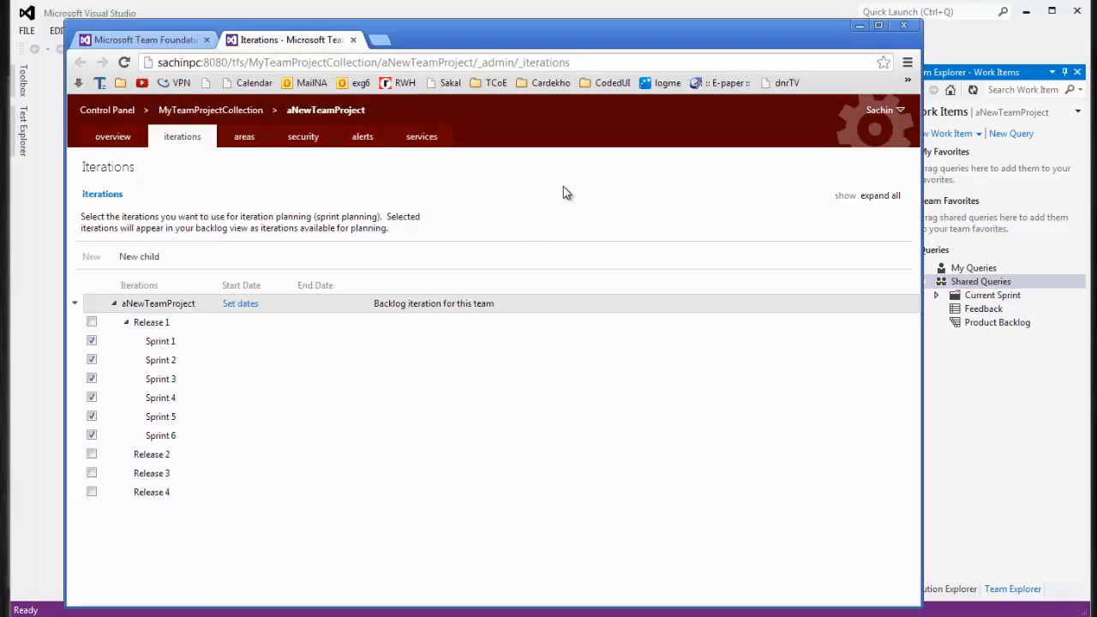
{"action": "left_click", "coordinate": [249, 140]}
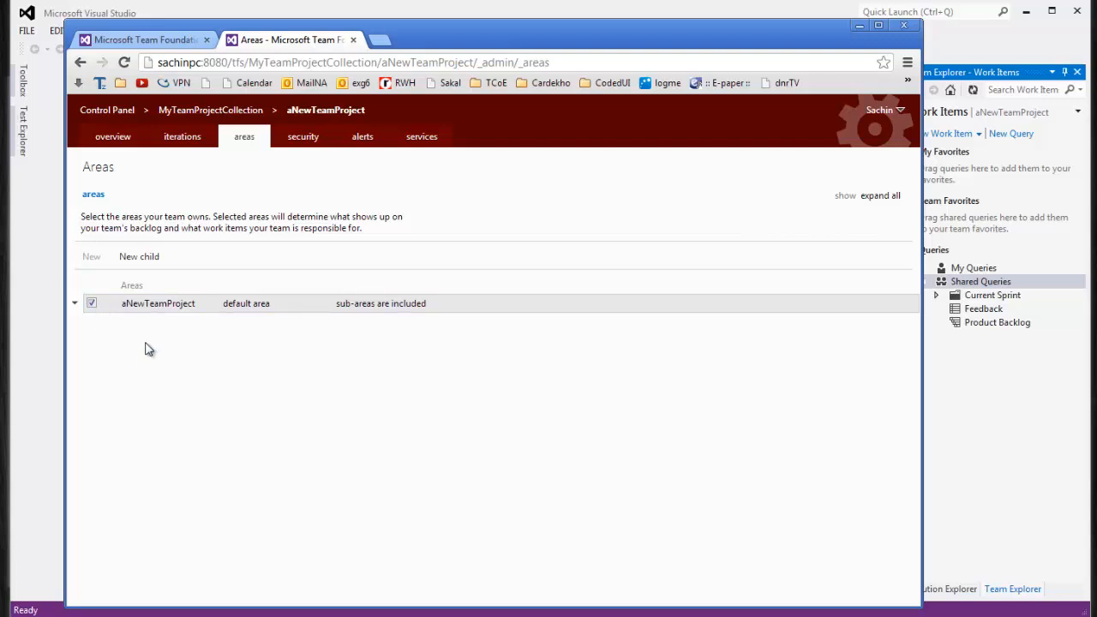
{"action": "left_click", "coordinate": [182, 138]}
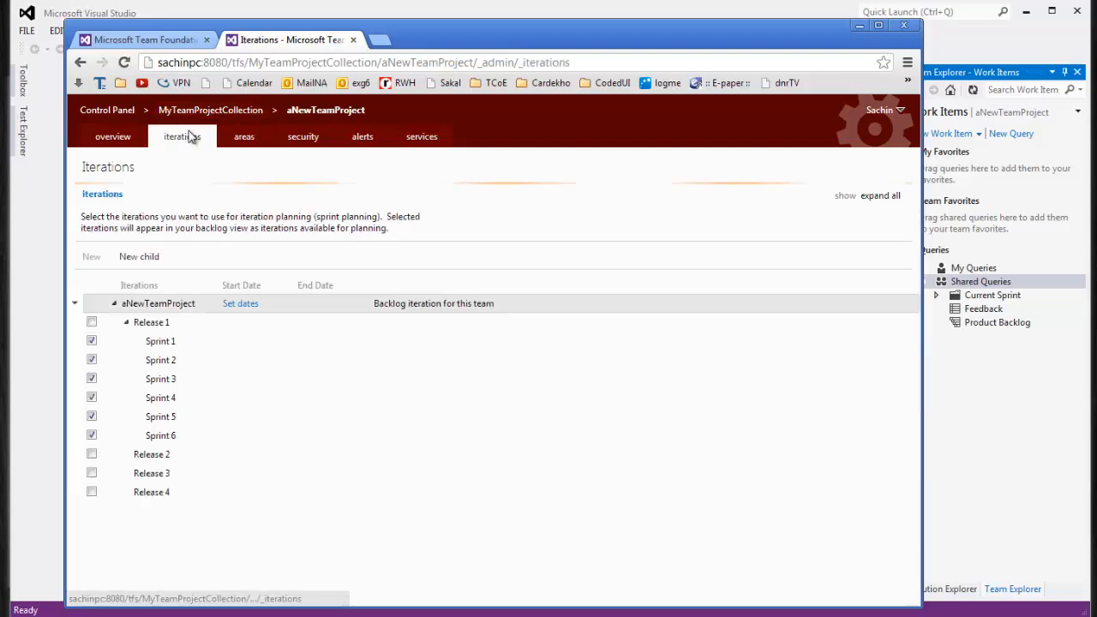
{"action": "left_click", "coordinate": [126, 325]}
{"action": "left_click", "coordinate": [126, 325]}
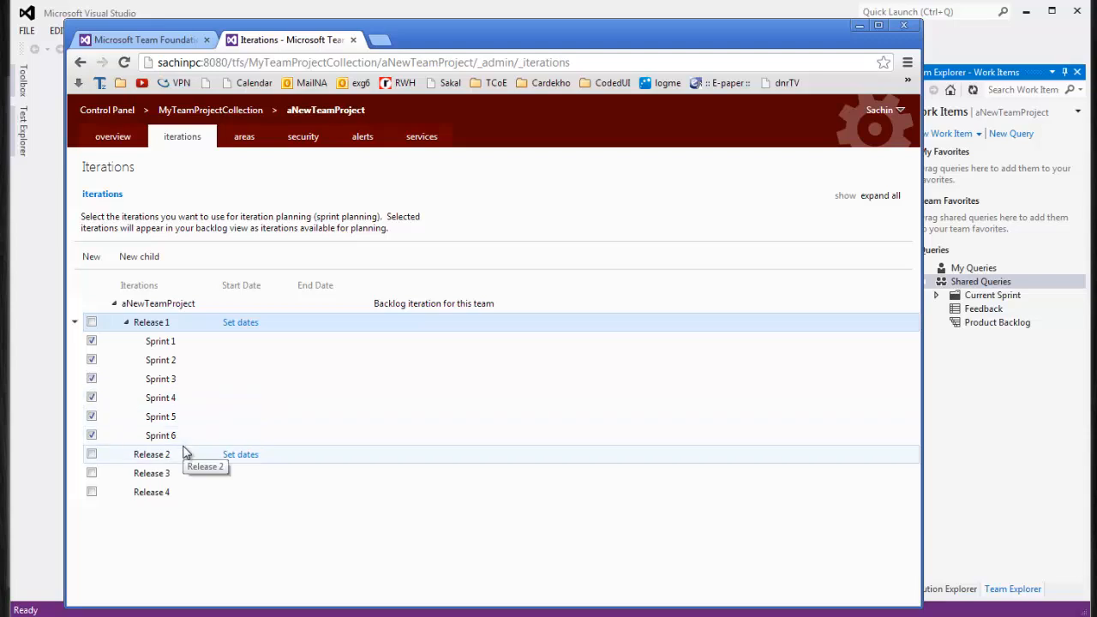
Delete the Sprint 6 and Sprint 5 iterations under Release 1
{"action": "left_click", "coordinate": [241, 323]}
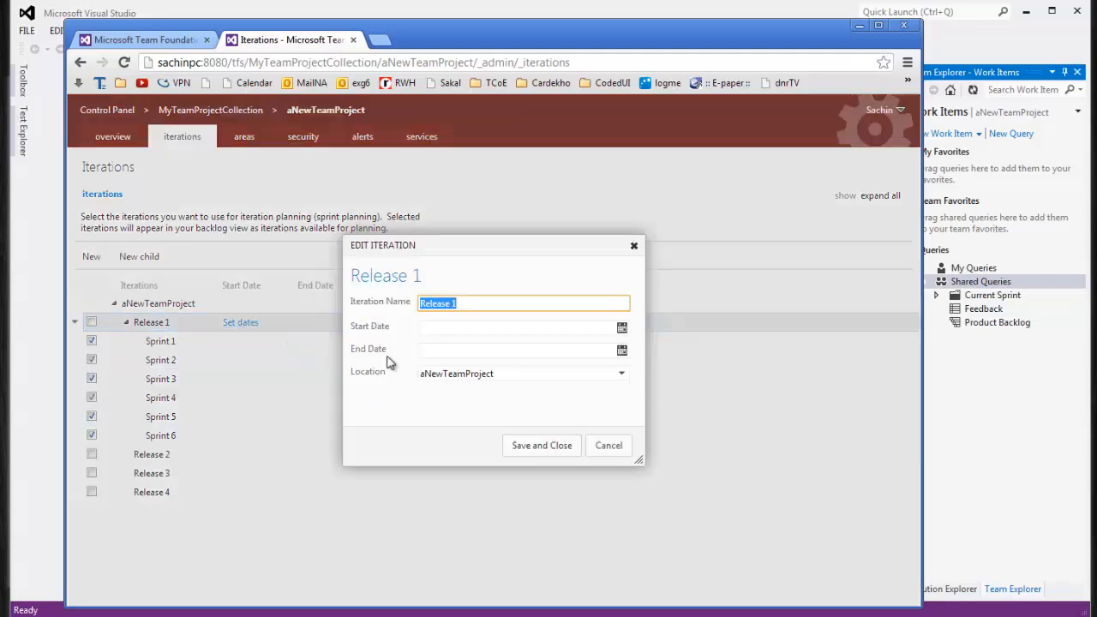
{"action": "left_click", "coordinate": [608, 447]}
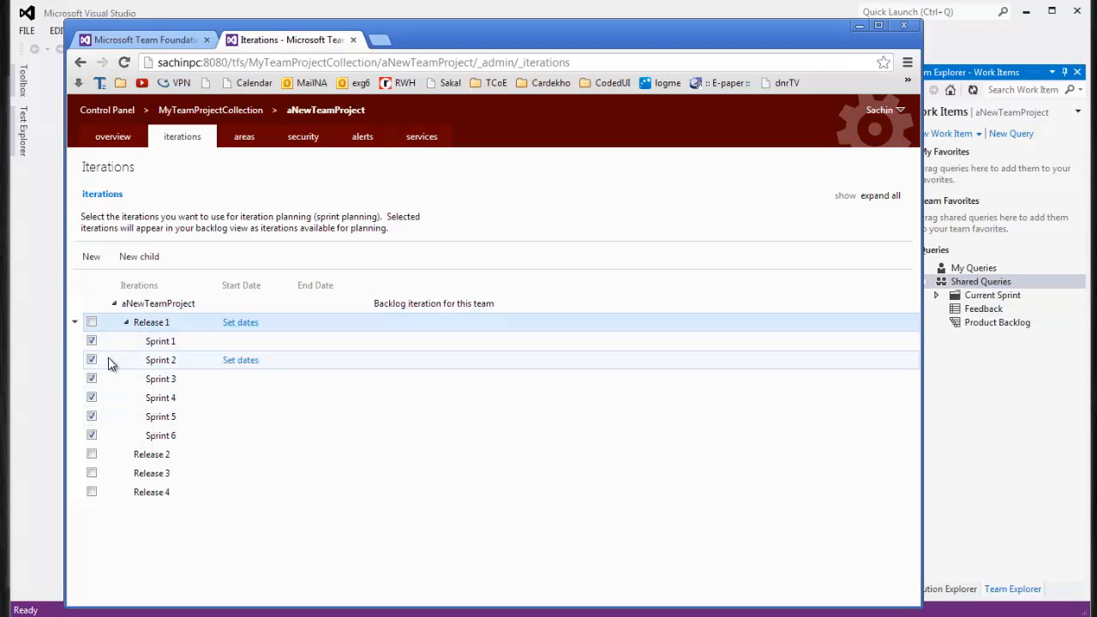
{"action": "left_click", "coordinate": [174, 438]}
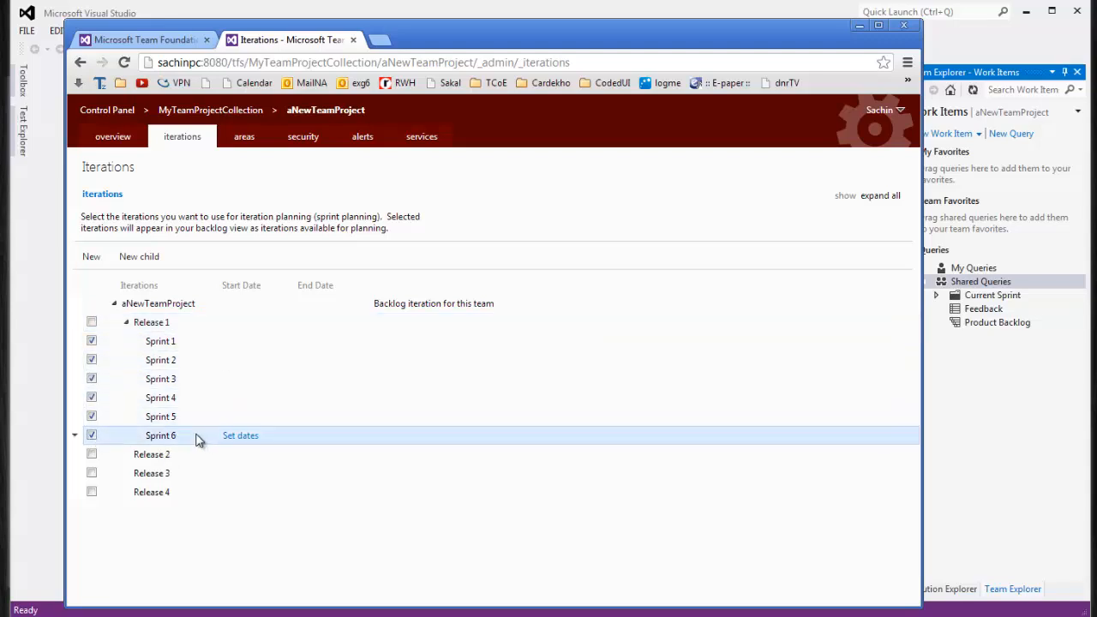
{"action": "left_click", "coordinate": [75, 437]}
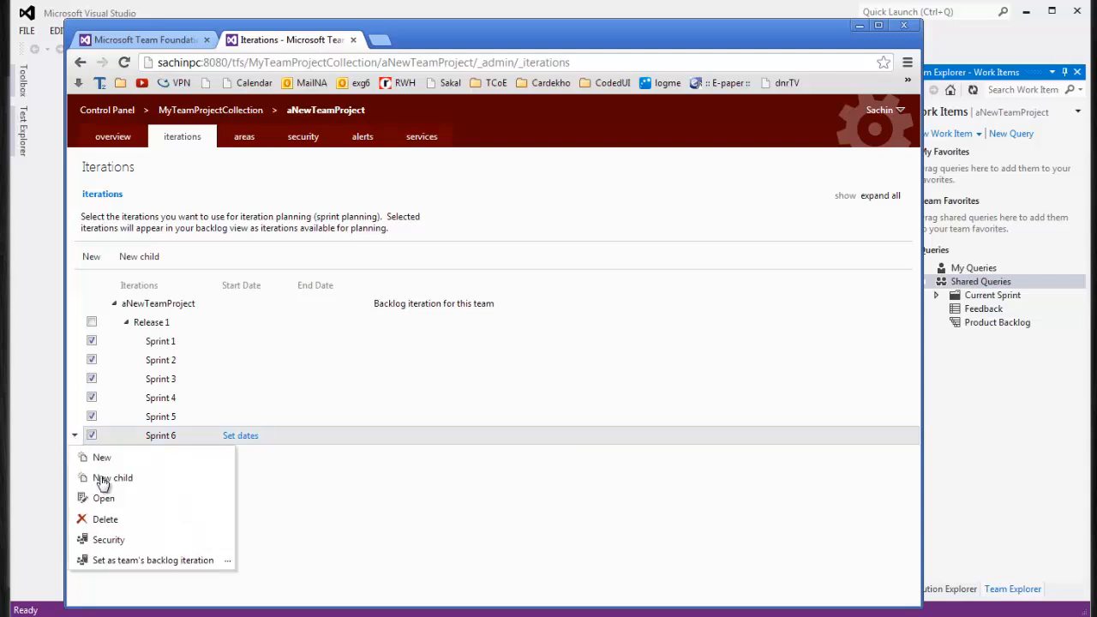
{"action": "left_click", "coordinate": [113, 523]}
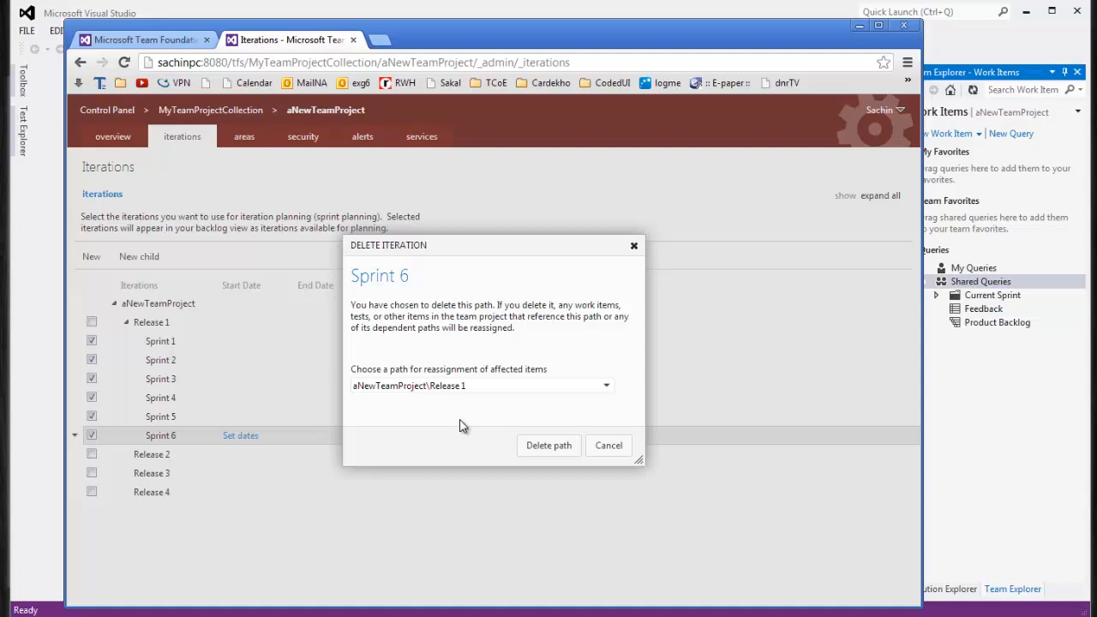
{"action": "left_click", "coordinate": [549, 447]}
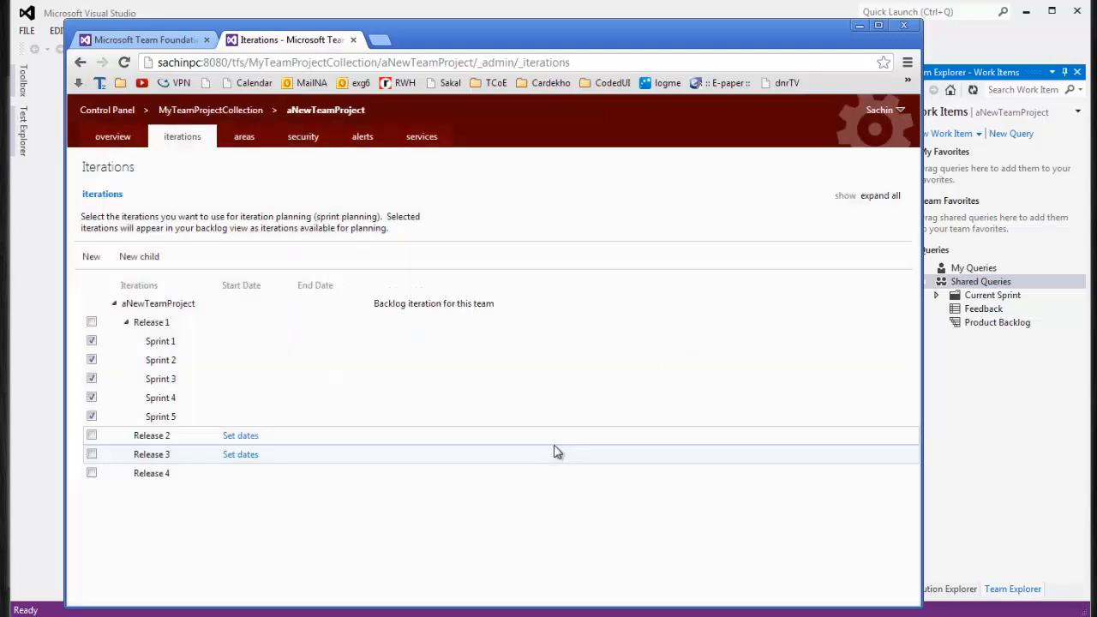
{"action": "left_click", "coordinate": [74, 418]}
{"action": "left_click", "coordinate": [111, 501]}
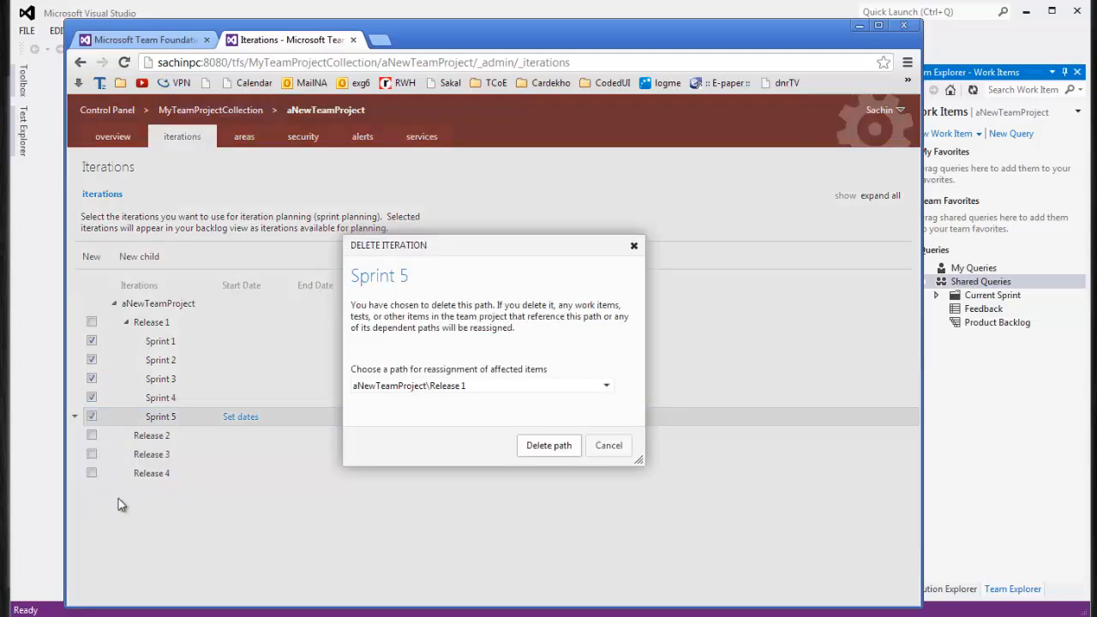
{"action": "left_click", "coordinate": [566, 447]}
Delete the Release 4 iteration, leaving Release 1 and Release 2
{"action": "left_click", "coordinate": [75, 399]}
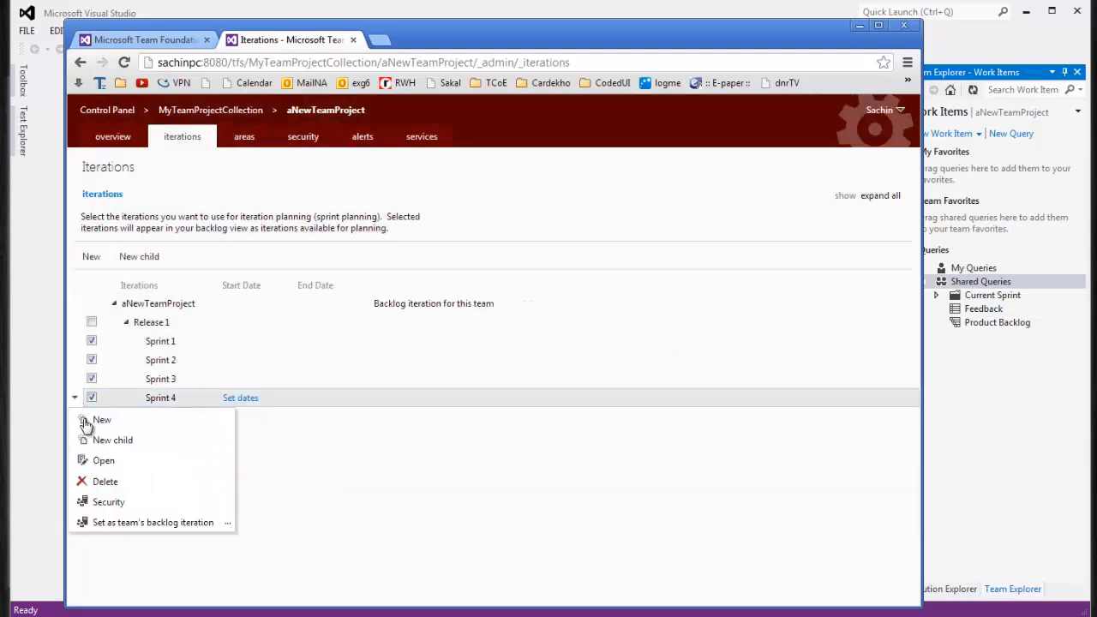
{"action": "left_click", "coordinate": [294, 462]}
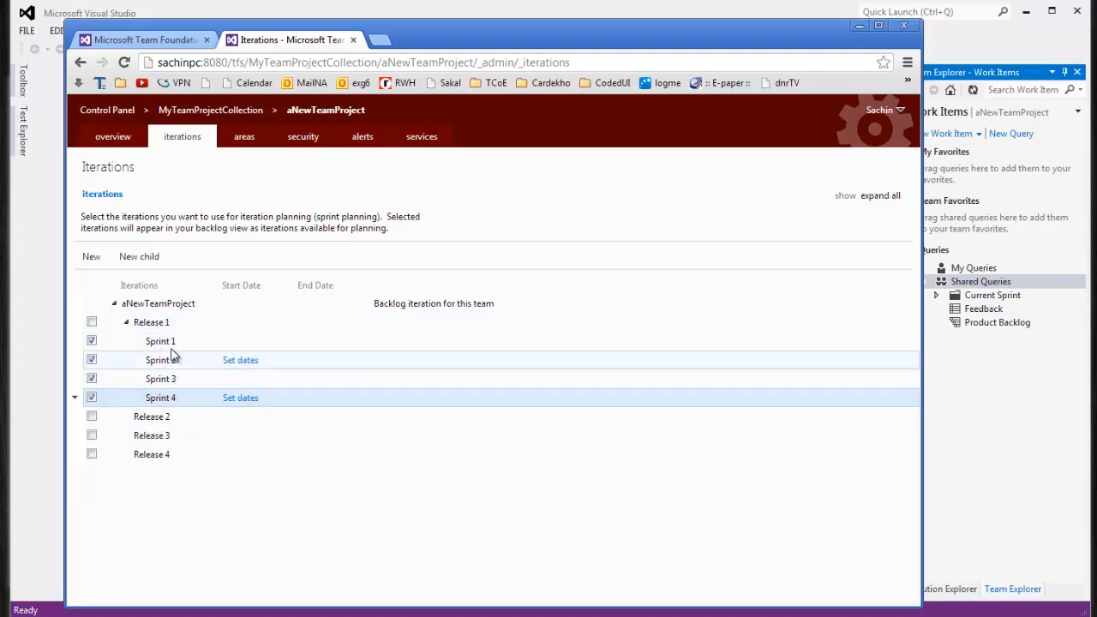
{"action": "left_click", "coordinate": [186, 420]}
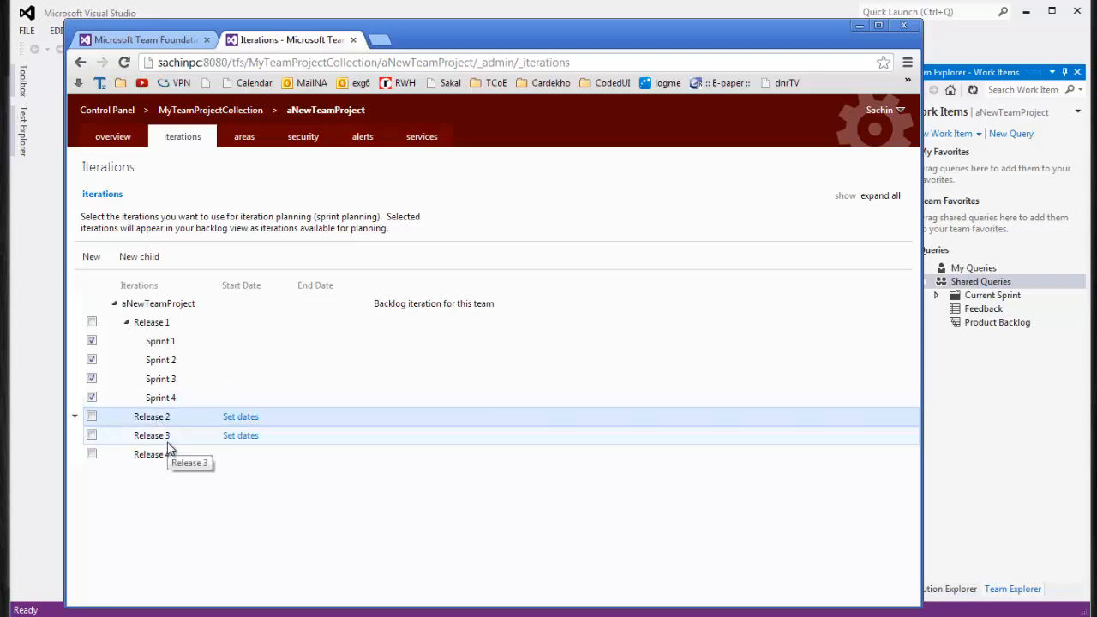
{"action": "left_click", "coordinate": [168, 440]}
{"action": "left_click", "coordinate": [161, 421]}
{"action": "left_click", "coordinate": [164, 439]}
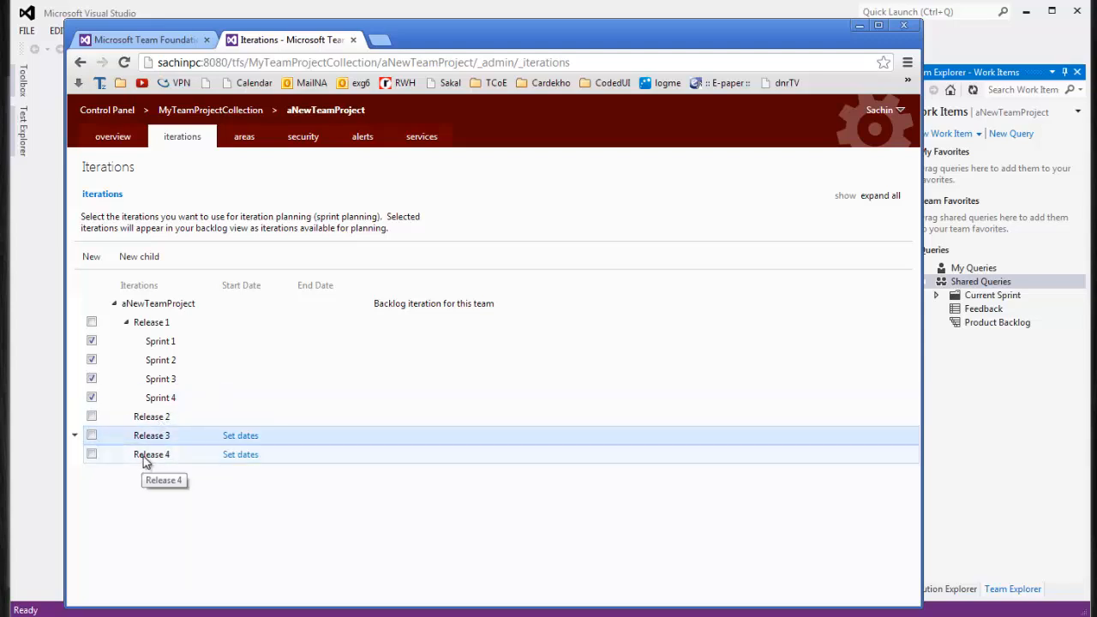
{"action": "left_click", "coordinate": [144, 456]}
{"action": "left_click", "coordinate": [74, 456]}
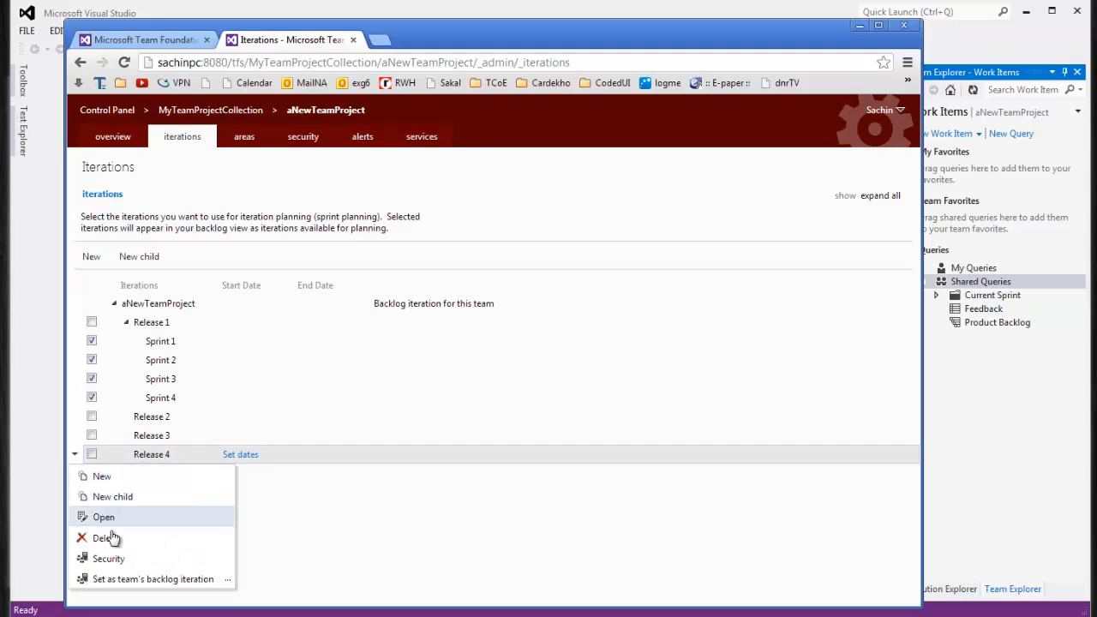
{"action": "left_click", "coordinate": [113, 538]}
{"action": "left_click", "coordinate": [524, 455]}
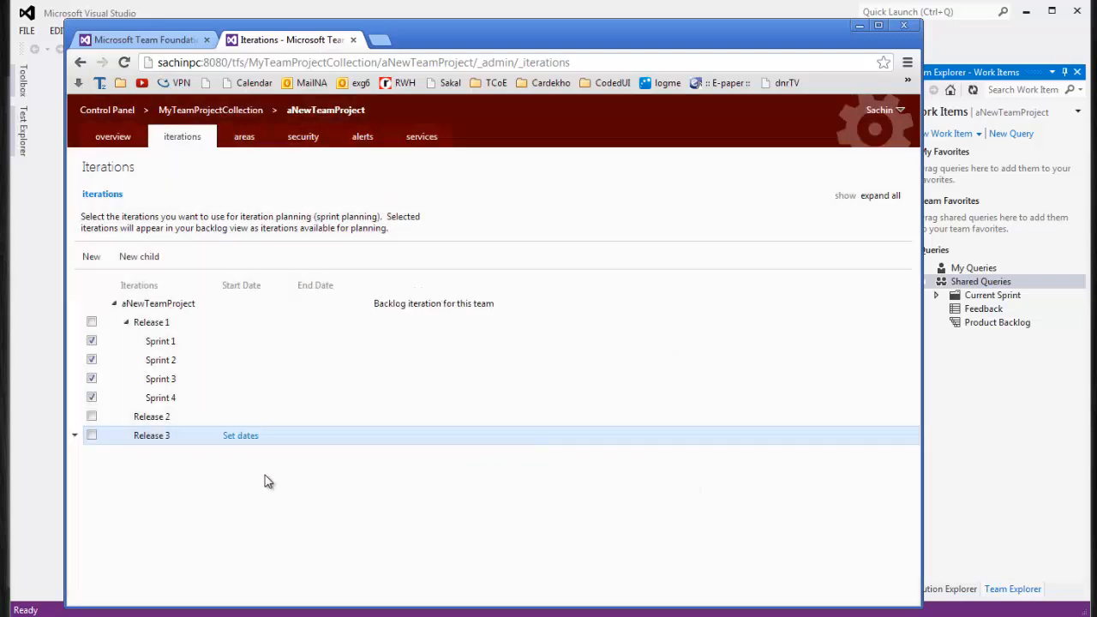
{"action": "left_click", "coordinate": [141, 422]}
{"action": "left_click", "coordinate": [75, 418]}
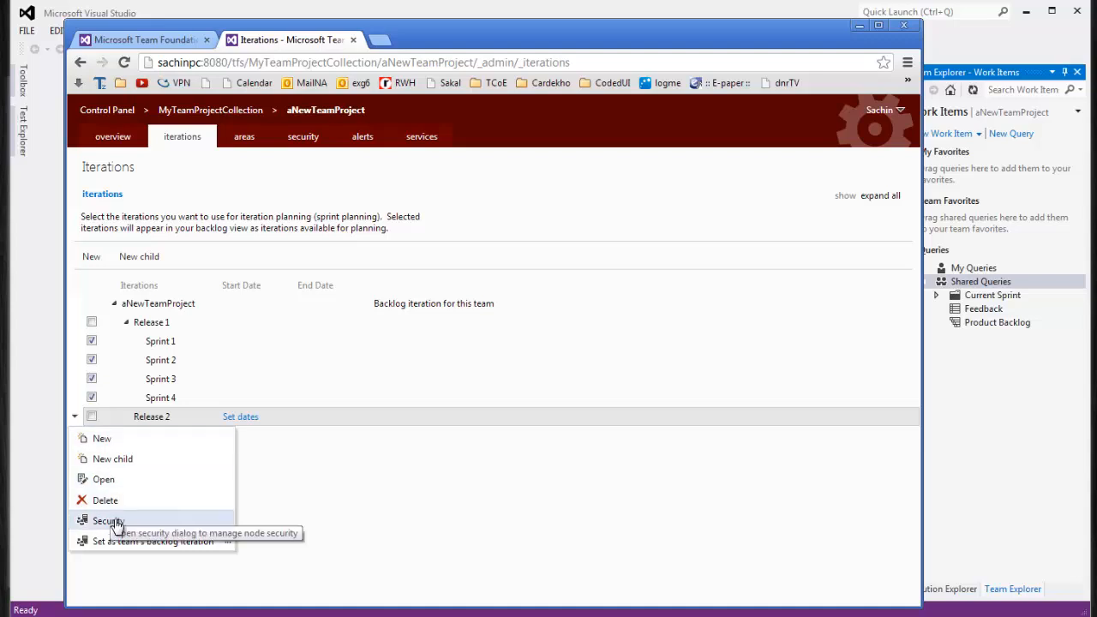
Add a child iteration named Sprint 5 under Release 2
{"action": "left_click", "coordinate": [112, 460]}
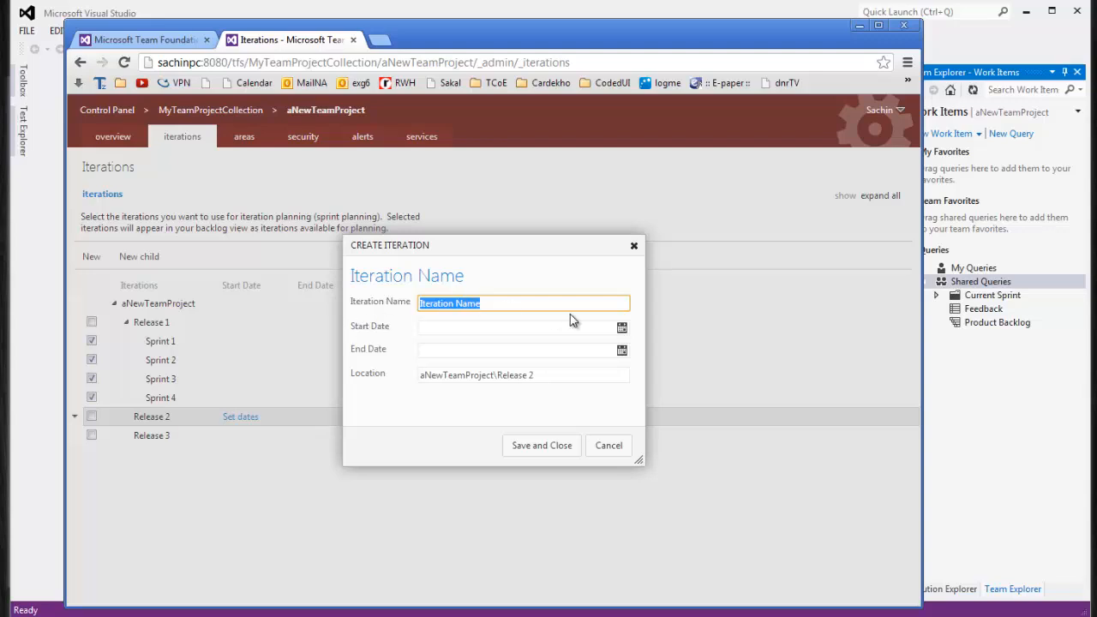
{"action": "type", "text": "Spr"}
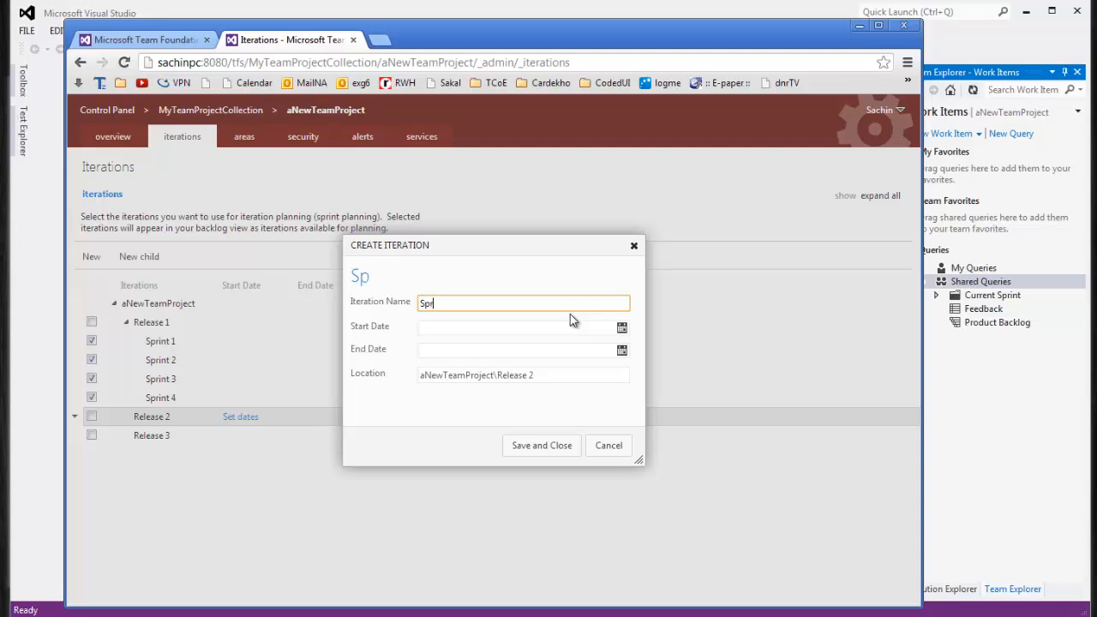
{"action": "type", "text": "int 3"}
{"action": "key", "text": "BackSpace"}
{"action": "type", "text": "4"}
{"action": "key", "text": "BackSpace"}
{"action": "type", "text": "5"}
{"action": "left_click", "coordinate": [559, 445]}
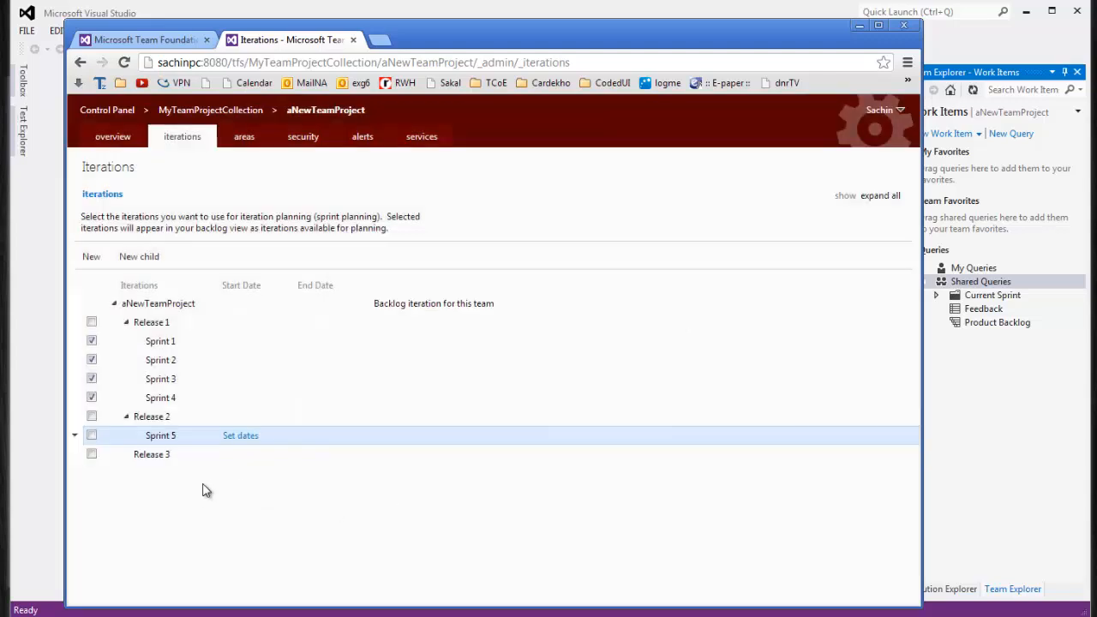
Add a second child sprint iteration, the sixth sprint, under Release 2
{"action": "left_click", "coordinate": [144, 426]}
{"action": "left_click", "coordinate": [75, 418]}
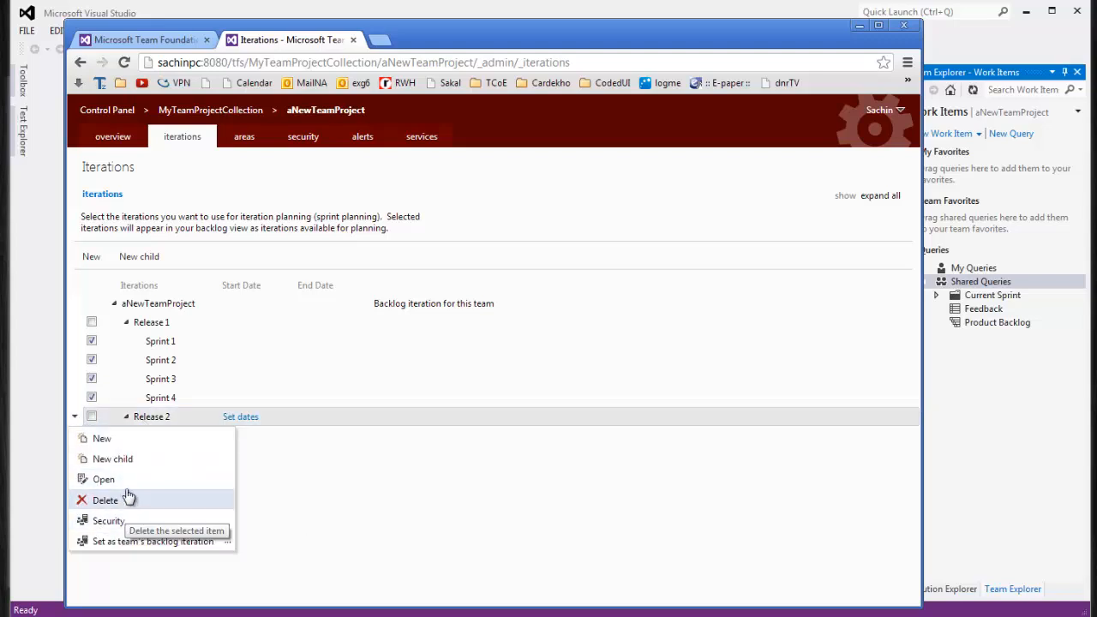
{"action": "left_click", "coordinate": [136, 464]}
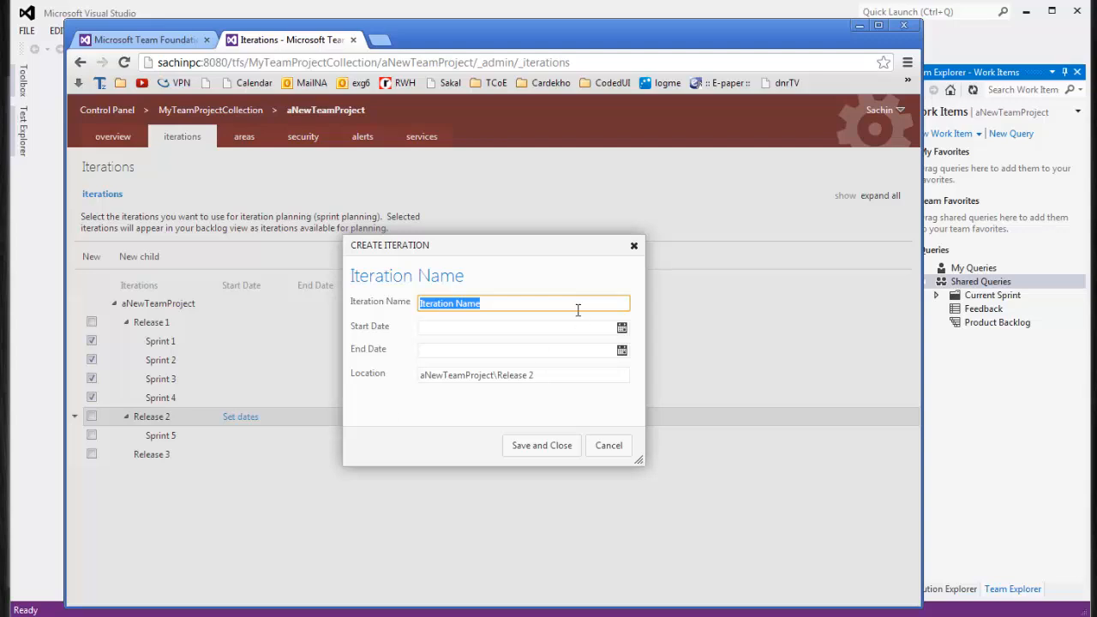
{"action": "type", "text": "Sptint 6"}
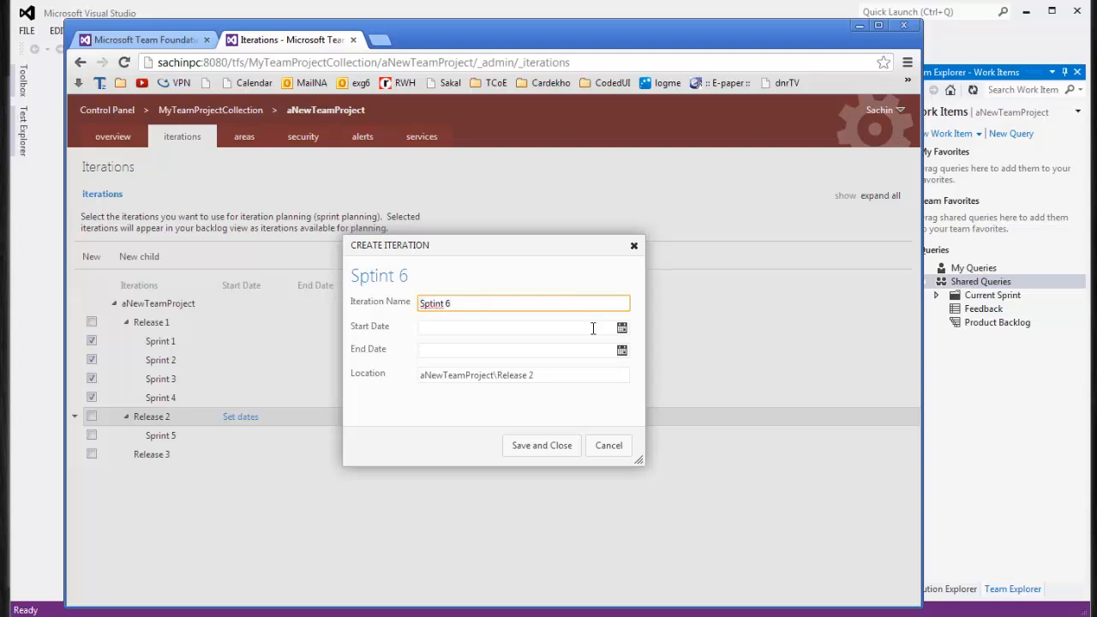
{"action": "left_click", "coordinate": [549, 454]}
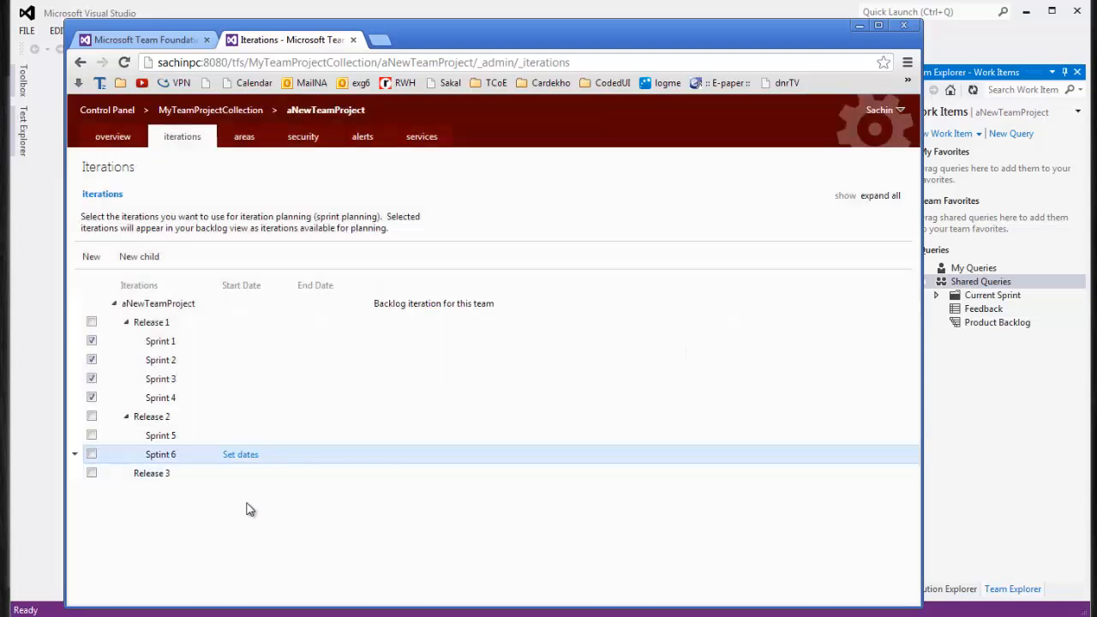
Rename Release 2's Sprint 5 to Sprint 1 and the misspelled Sptint 6 to Sprint 2
{"action": "left_click", "coordinate": [168, 439]}
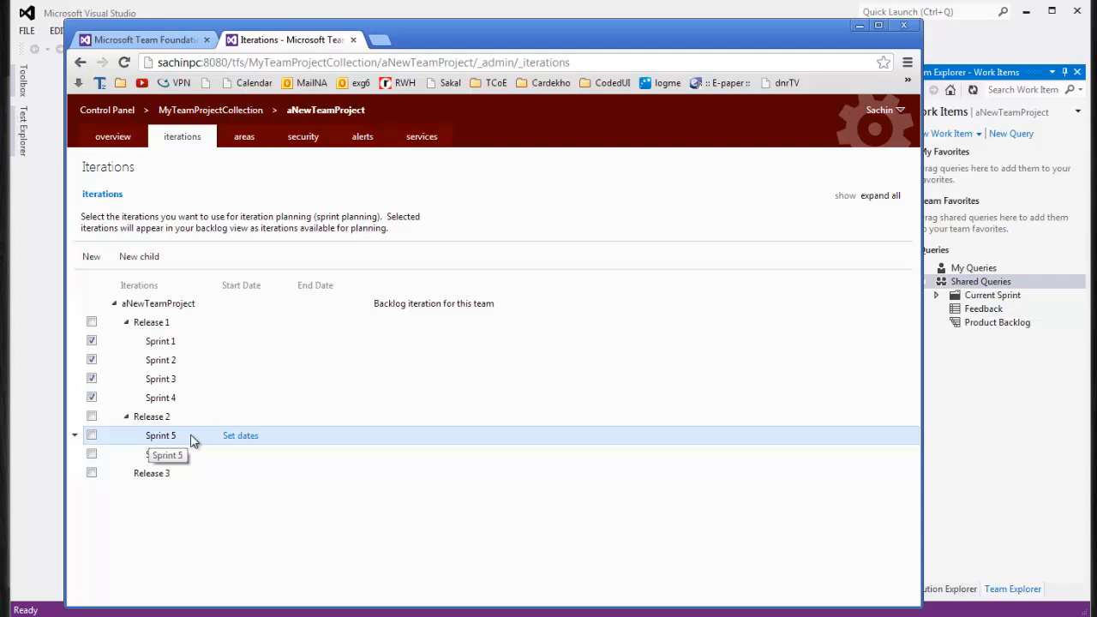
{"action": "double_click", "coordinate": [163, 437]}
{"action": "left_click", "coordinate": [456, 305]}
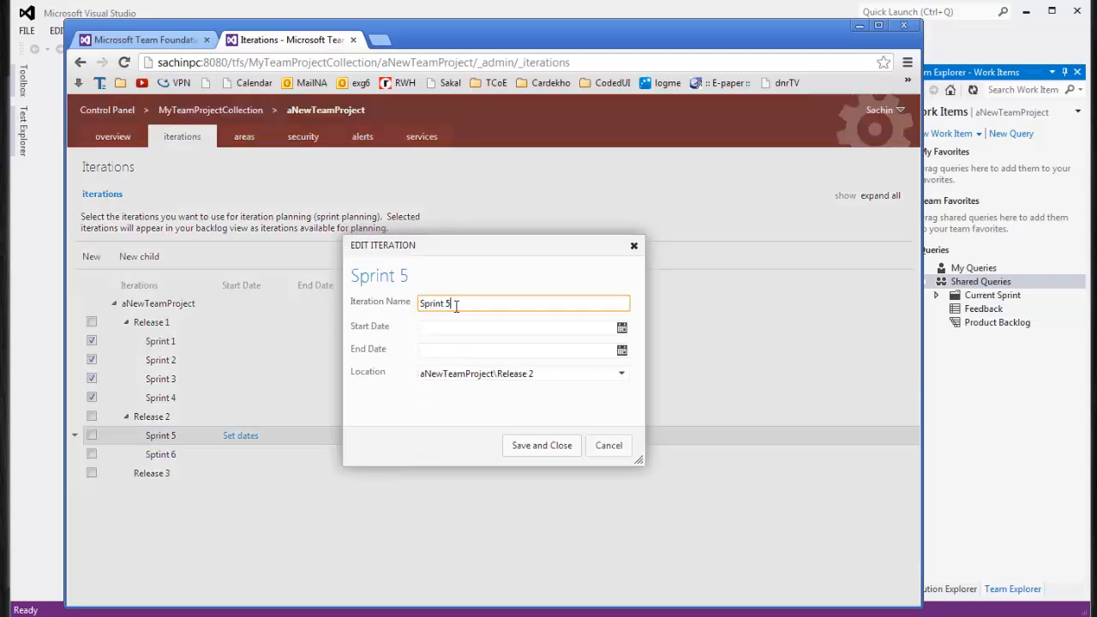
{"action": "left_click", "coordinate": [542, 447]}
{"action": "double_click", "coordinate": [166, 456]}
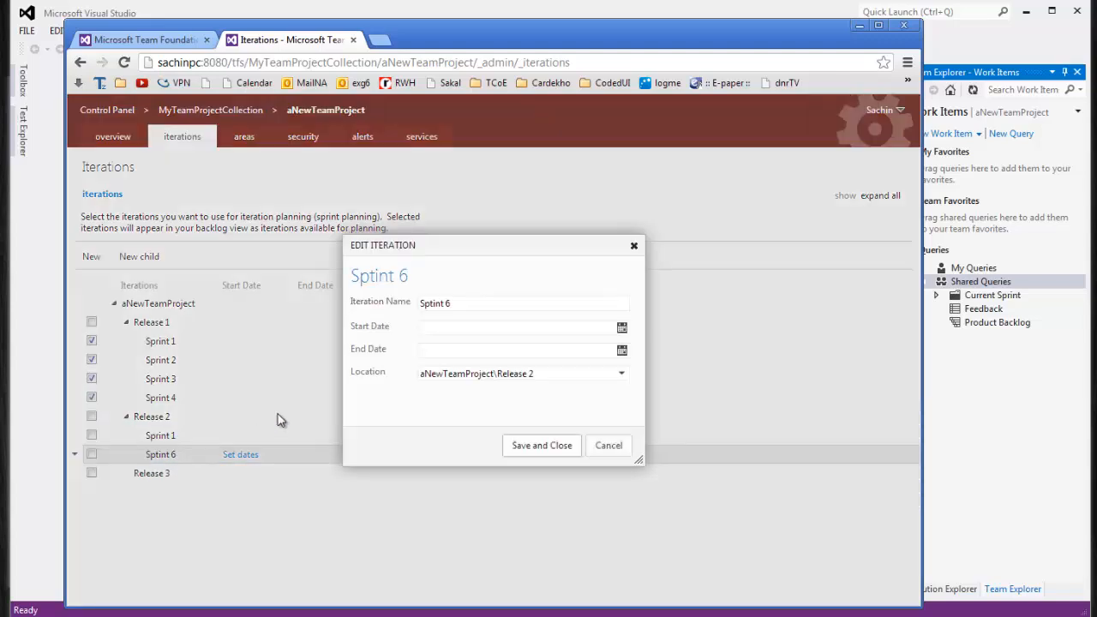
{"action": "left_click", "coordinate": [486, 302]}
{"action": "left_click", "coordinate": [540, 447]}
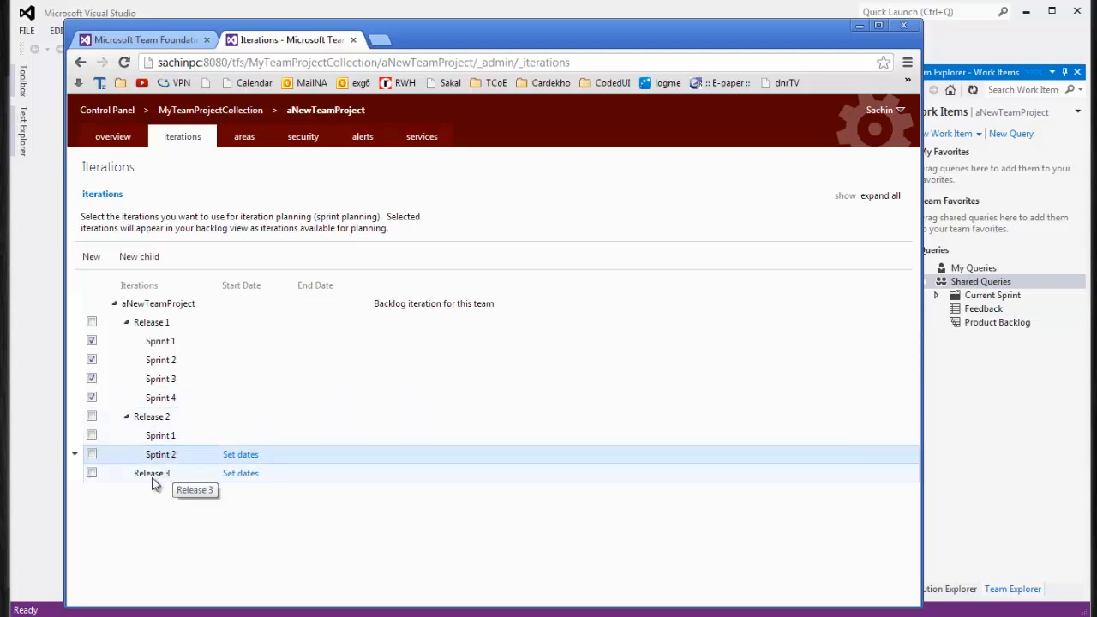
Add child iteration Sprint 1 under Release 3
{"action": "left_click", "coordinate": [75, 473]}
{"action": "left_click", "coordinate": [142, 371]}
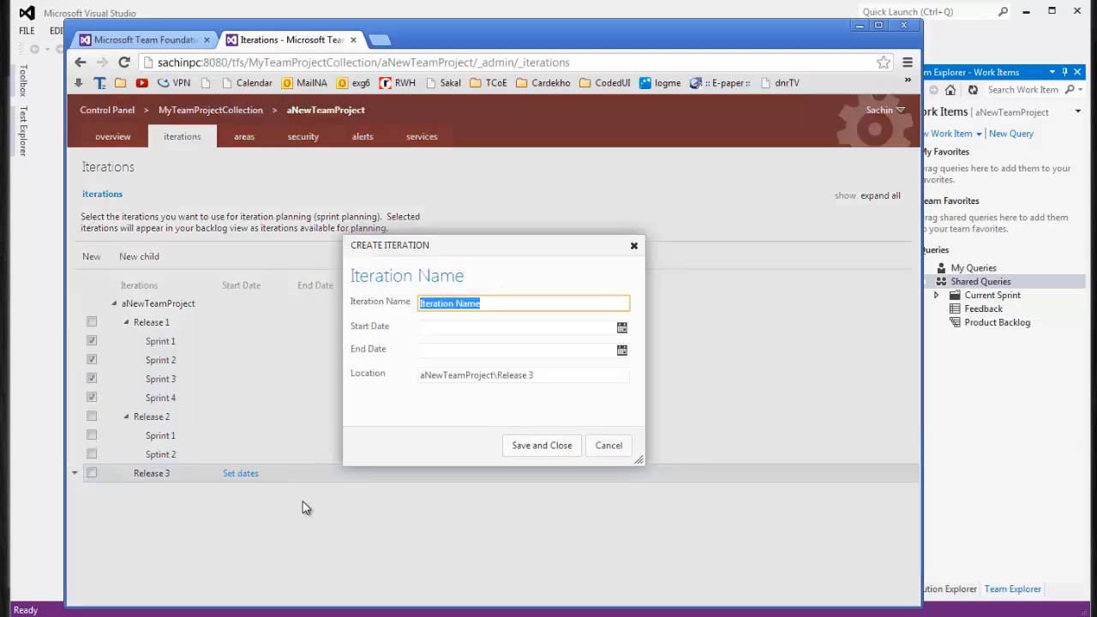
{"action": "type", "text": "Spent"}
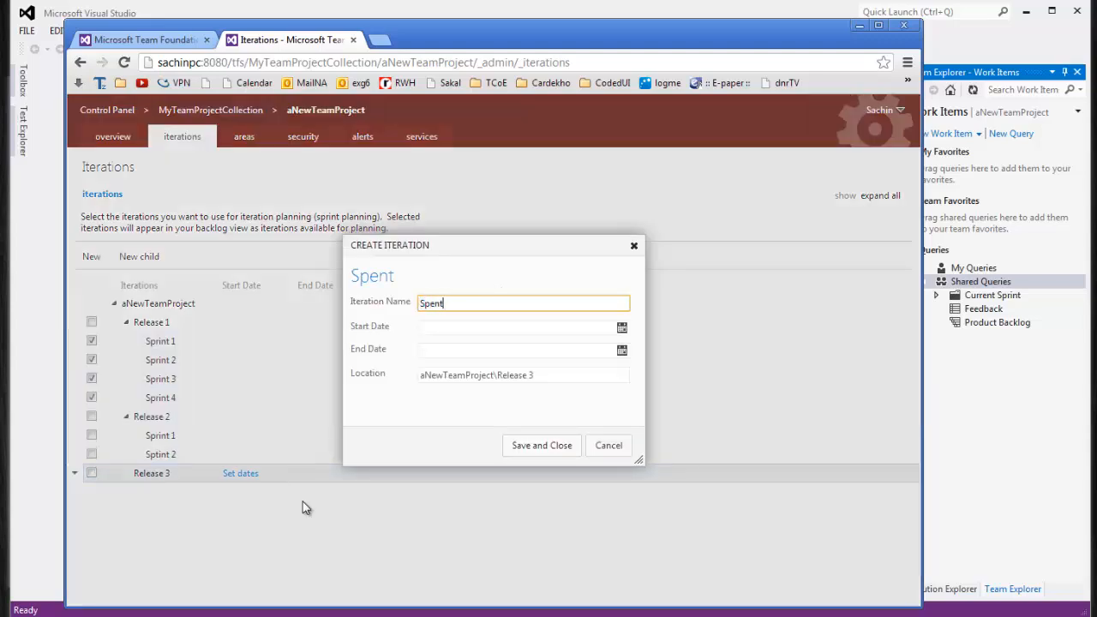
{"action": "type", "text": "nt 1"}
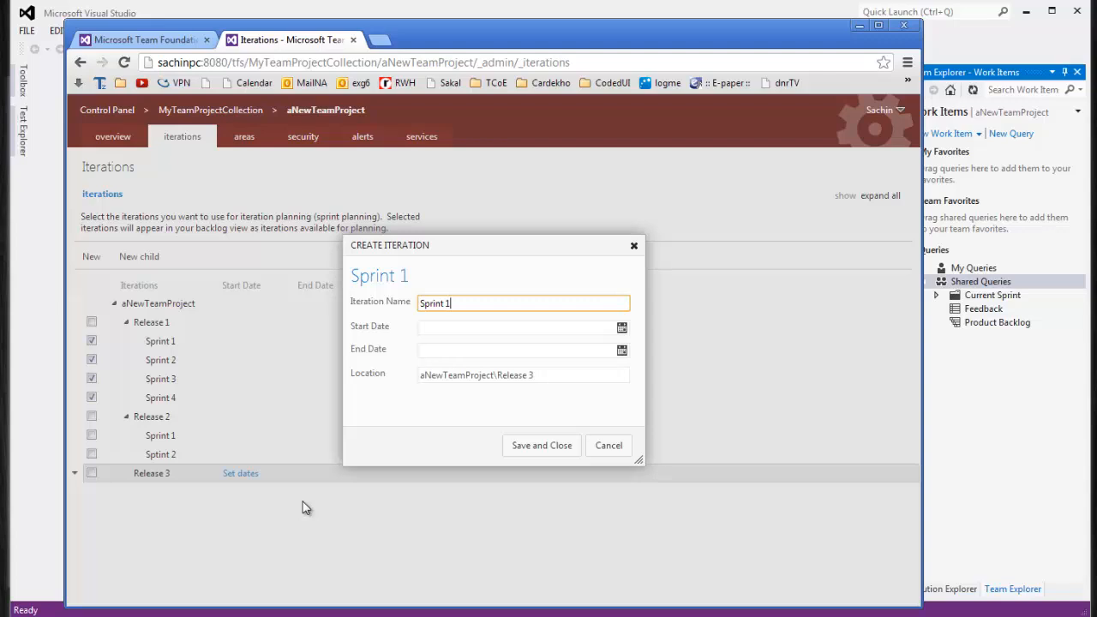
{"action": "left_click", "coordinate": [548, 449]}
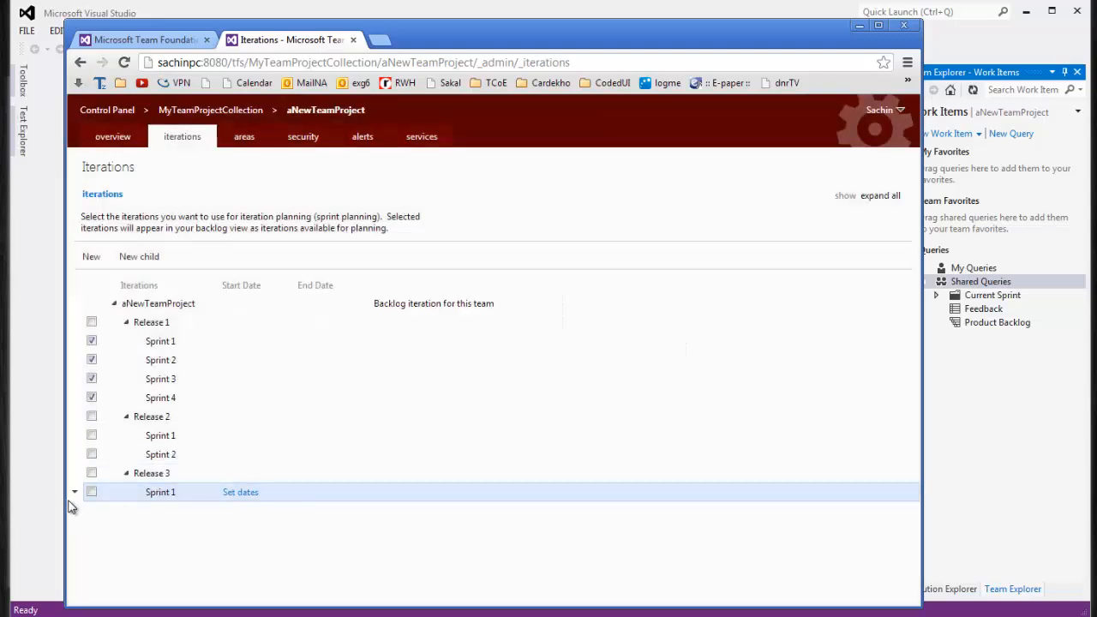
Add a second child iteration, Sprint 2, under Release 3
{"action": "left_click", "coordinate": [74, 474]}
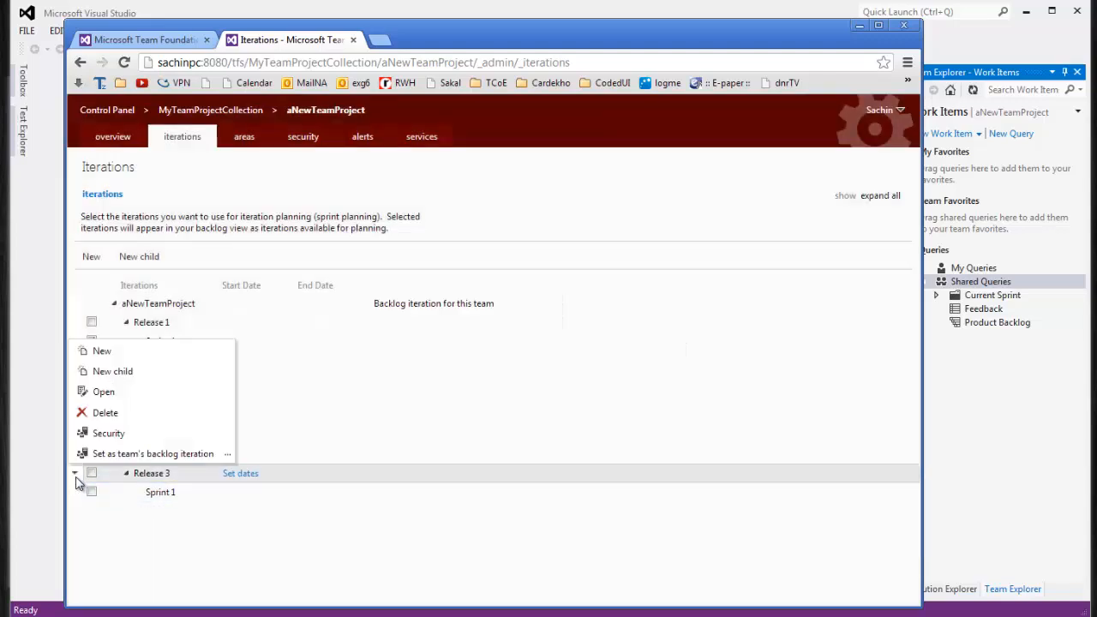
{"action": "left_click", "coordinate": [124, 371]}
{"action": "type", "text": "Sprint 2"}
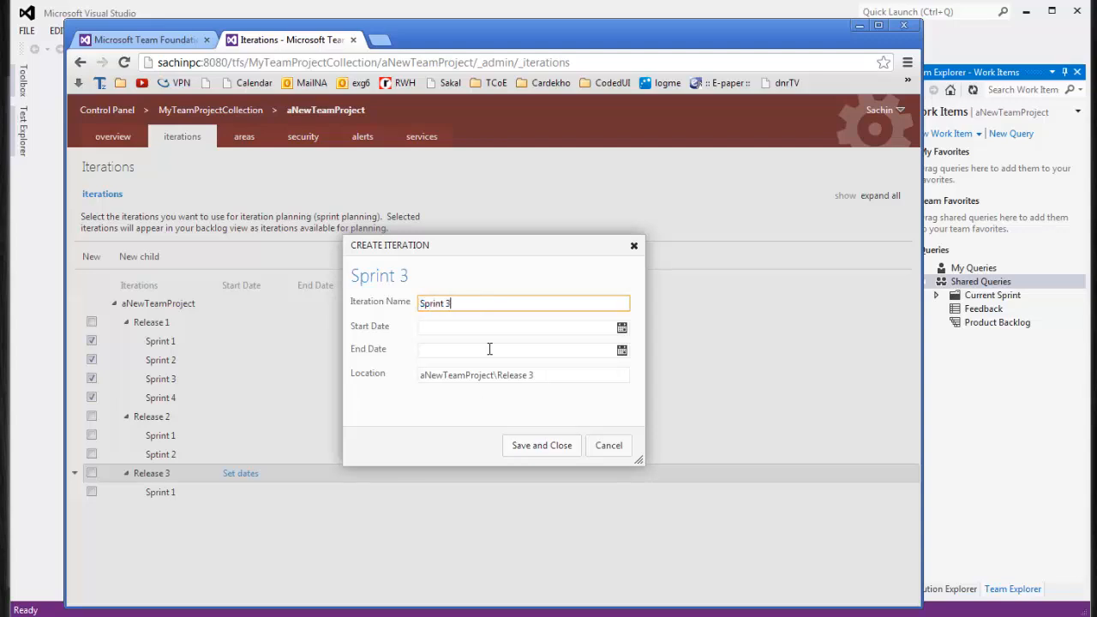
{"action": "left_click", "coordinate": [543, 447]}
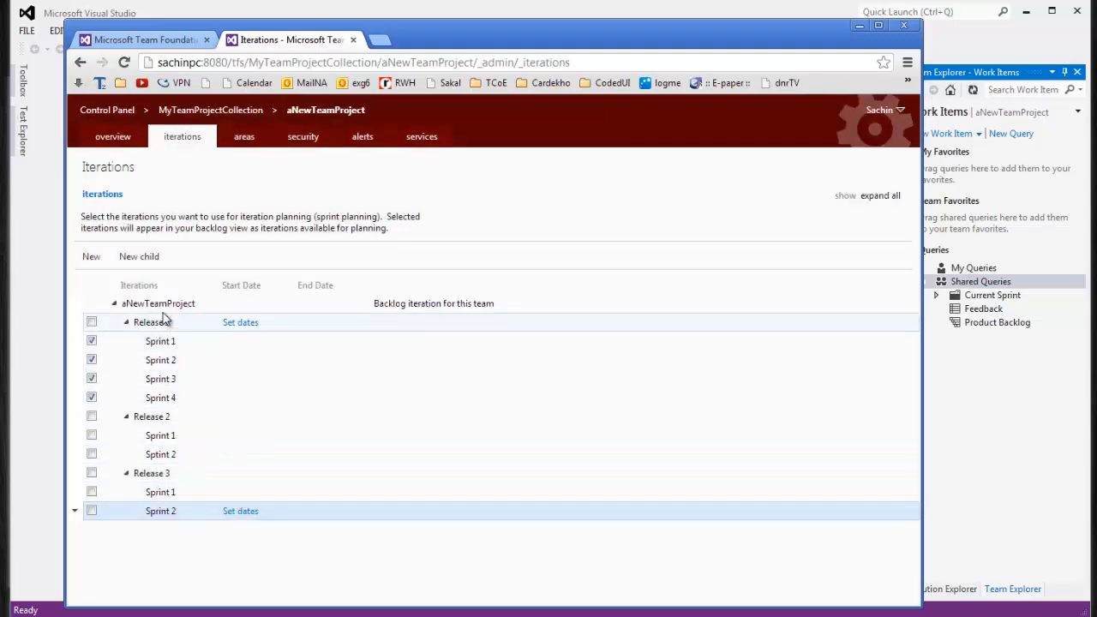
Collapse and re-expand Release 1, Release 2 and Release 3 to check each release's sprints
{"action": "left_click", "coordinate": [141, 309]}
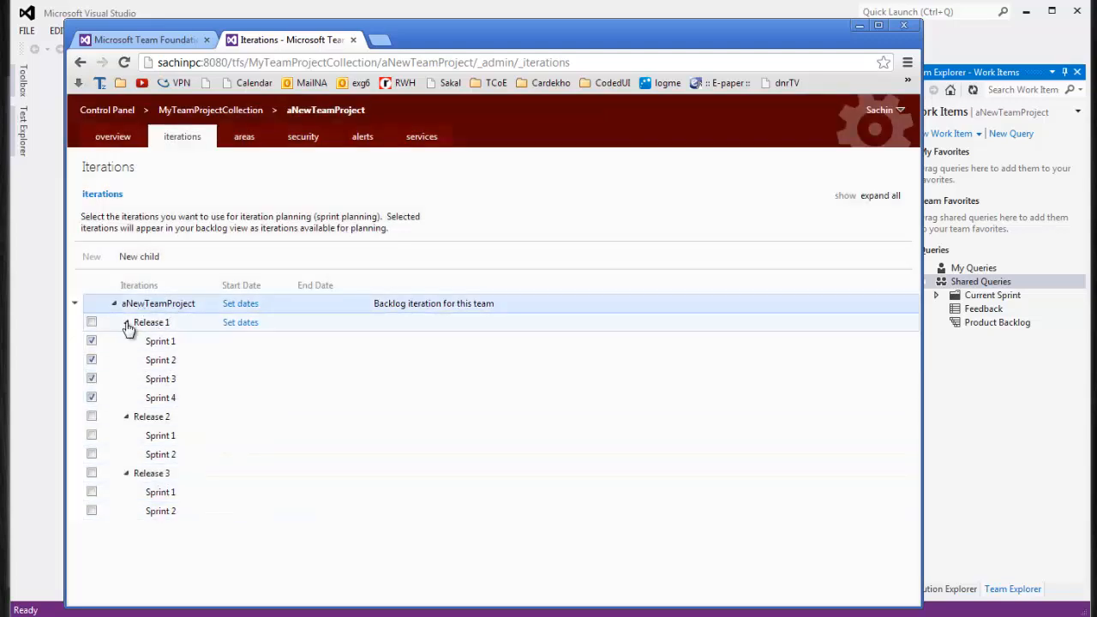
{"action": "left_click", "coordinate": [126, 323]}
{"action": "left_click", "coordinate": [126, 341]}
{"action": "left_click", "coordinate": [126, 361]}
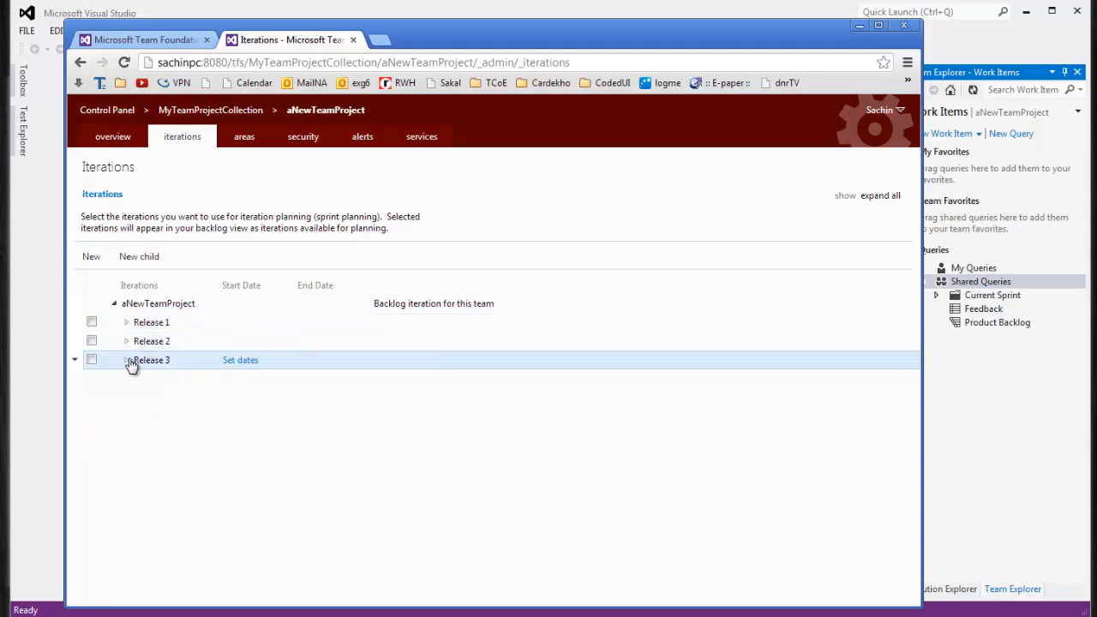
{"action": "left_click", "coordinate": [126, 323]}
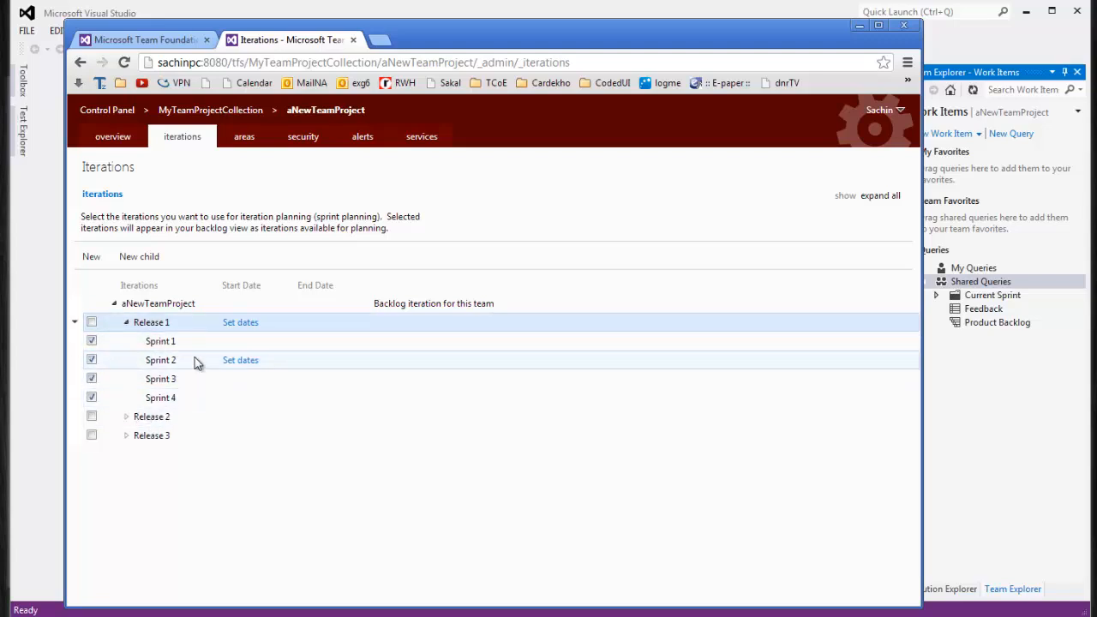
{"action": "left_click", "coordinate": [127, 416]}
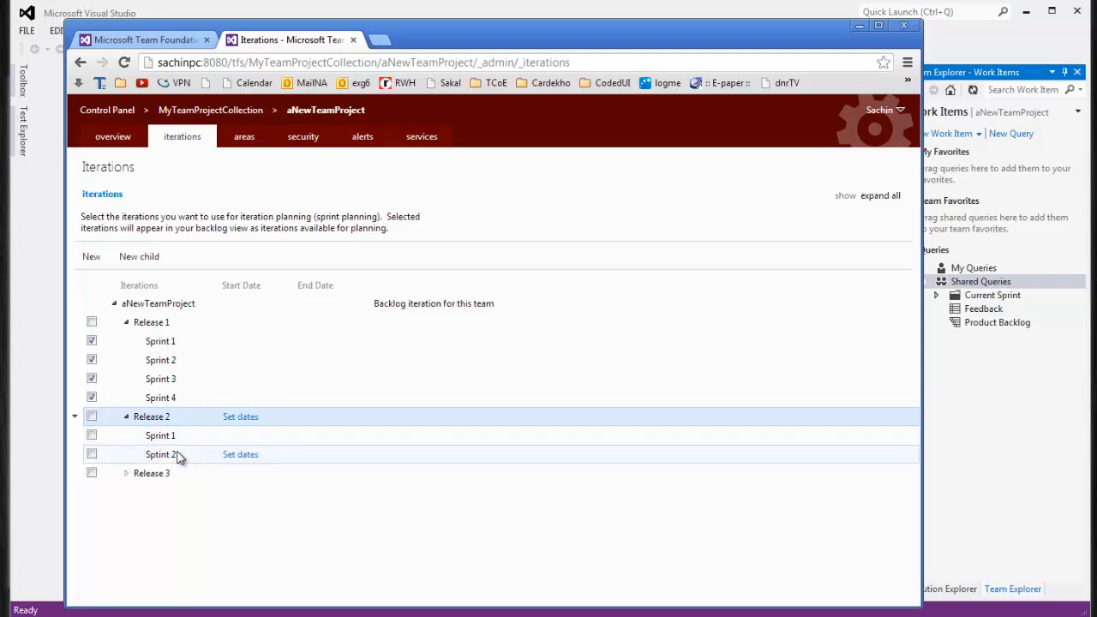
{"action": "left_click", "coordinate": [126, 474]}
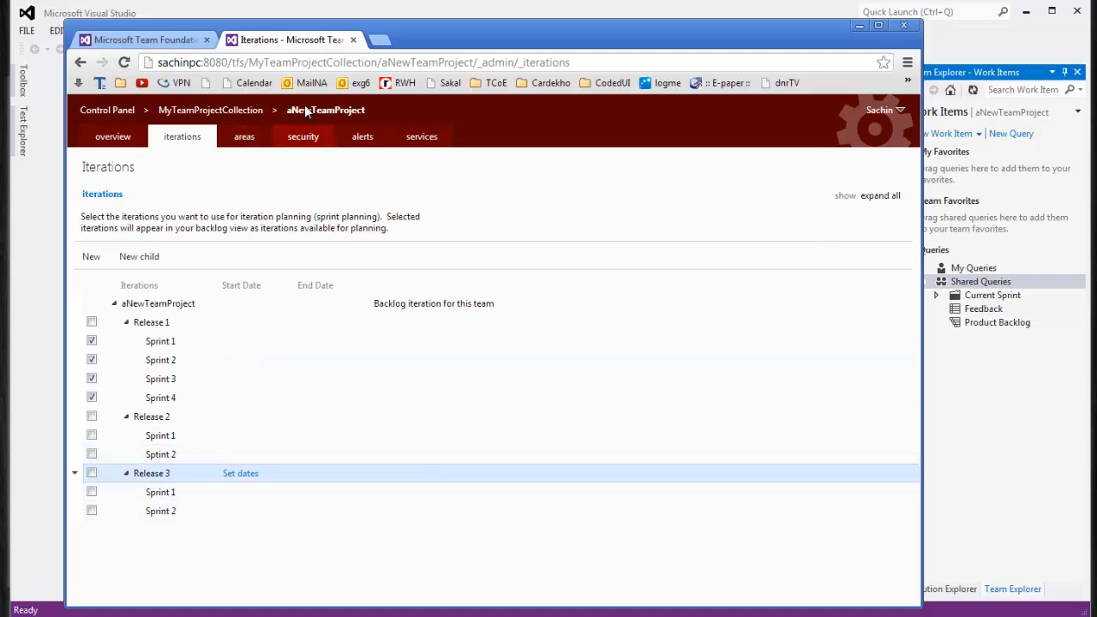
Reload the iterations page, then return to Visual Studio's New Work Item list
{"action": "left_click", "coordinate": [125, 63]}
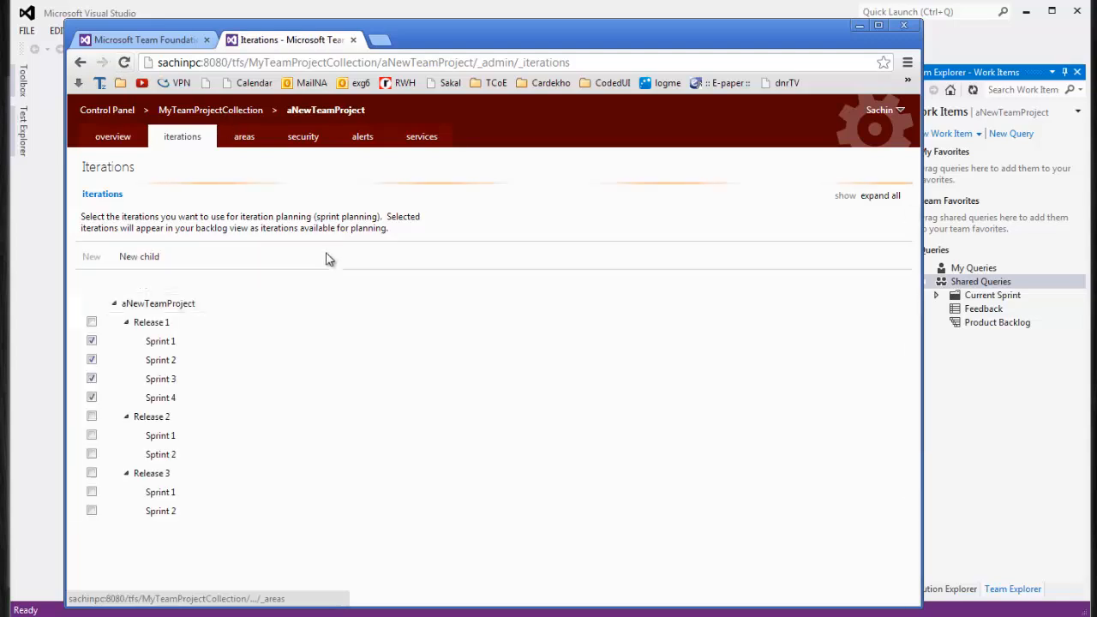
{"action": "left_click", "coordinate": [193, 15]}
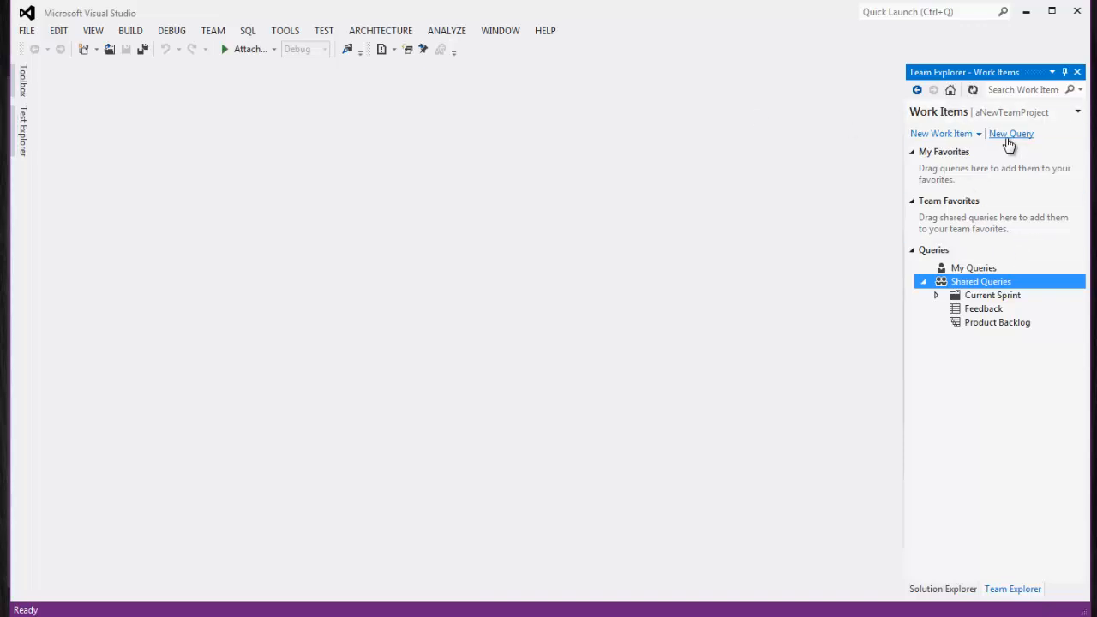
{"action": "left_click", "coordinate": [978, 135]}
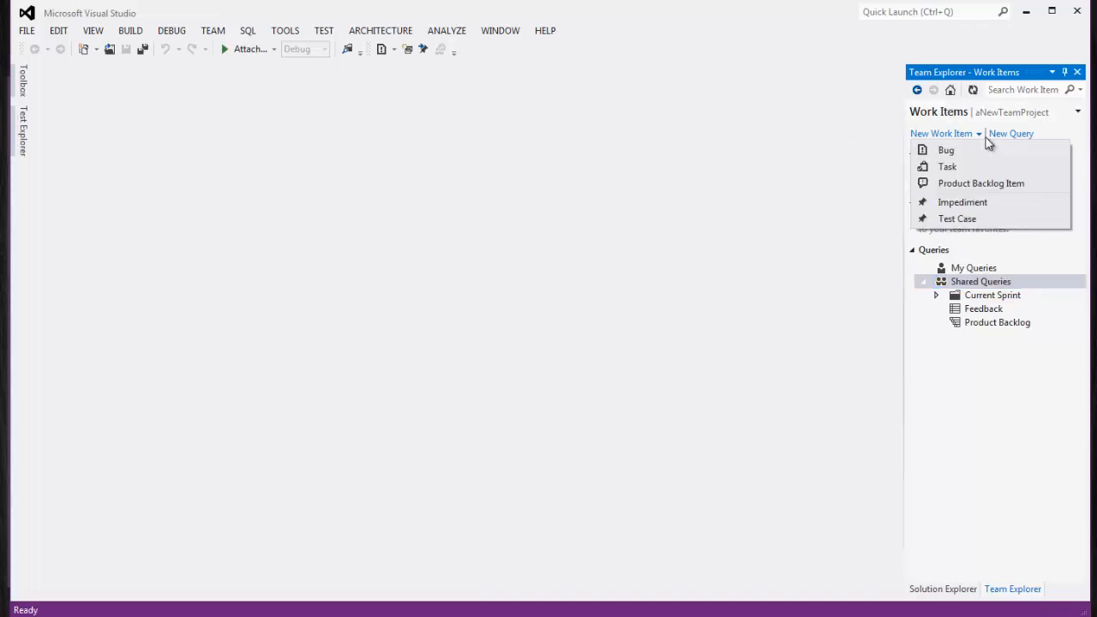
Start a new Product Backlog Item and set its iteration to Sprint 6, then Sprint 4
{"action": "left_click", "coordinate": [971, 185]}
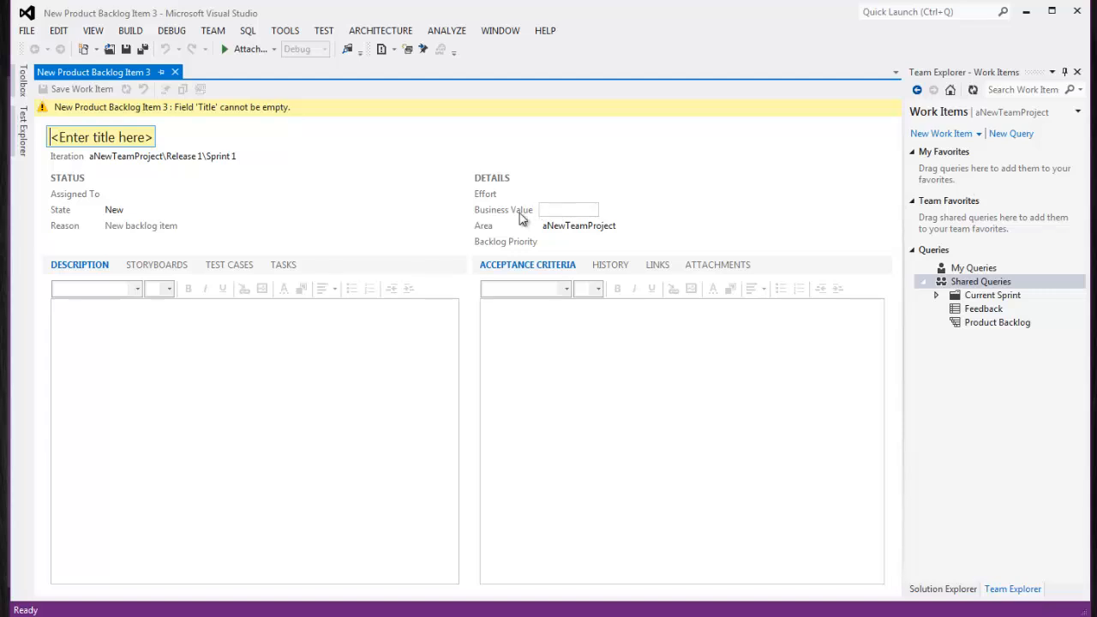
{"action": "left_click", "coordinate": [246, 156]}
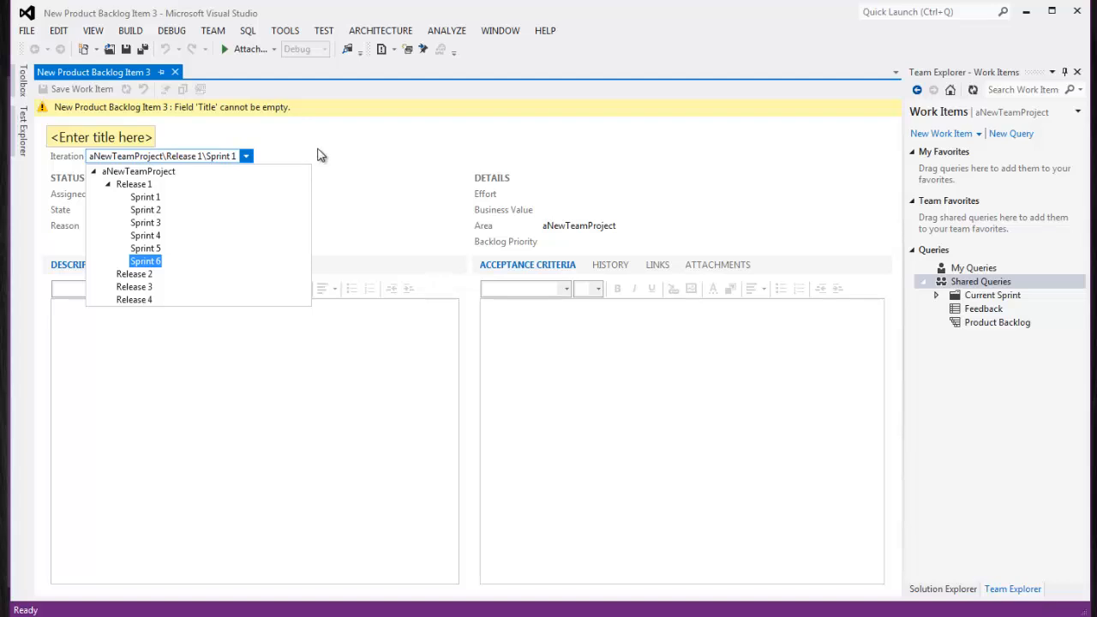
{"action": "left_click", "coordinate": [144, 260]}
{"action": "left_click", "coordinate": [246, 158]}
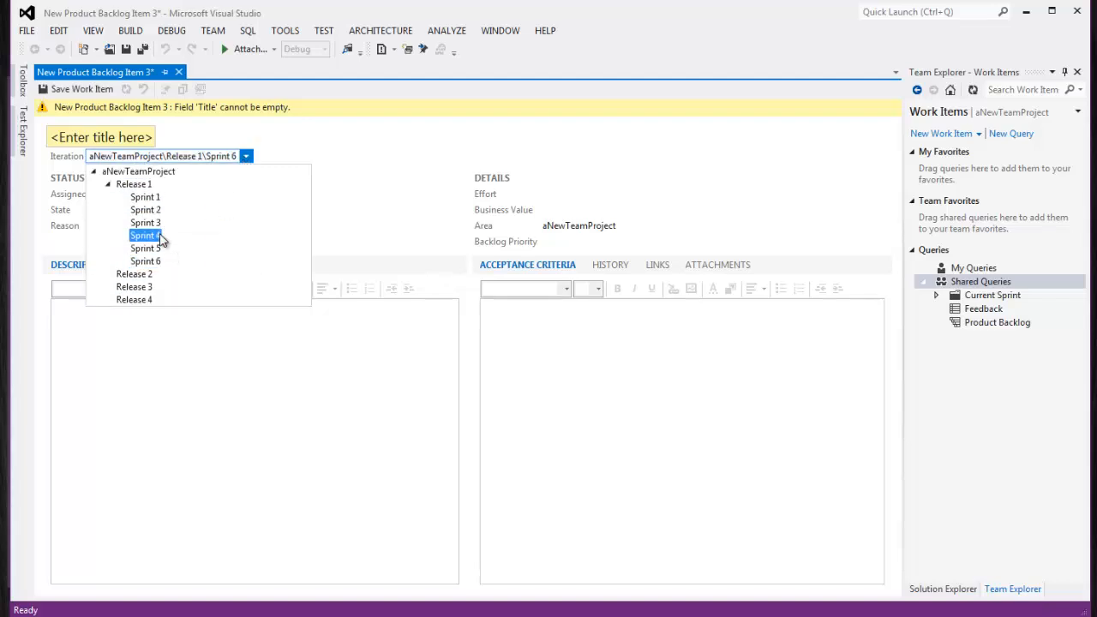
{"action": "left_click", "coordinate": [159, 238]}
Close the draft backlog item without saving it
{"action": "left_click", "coordinate": [245, 160]}
{"action": "left_click", "coordinate": [279, 155]}
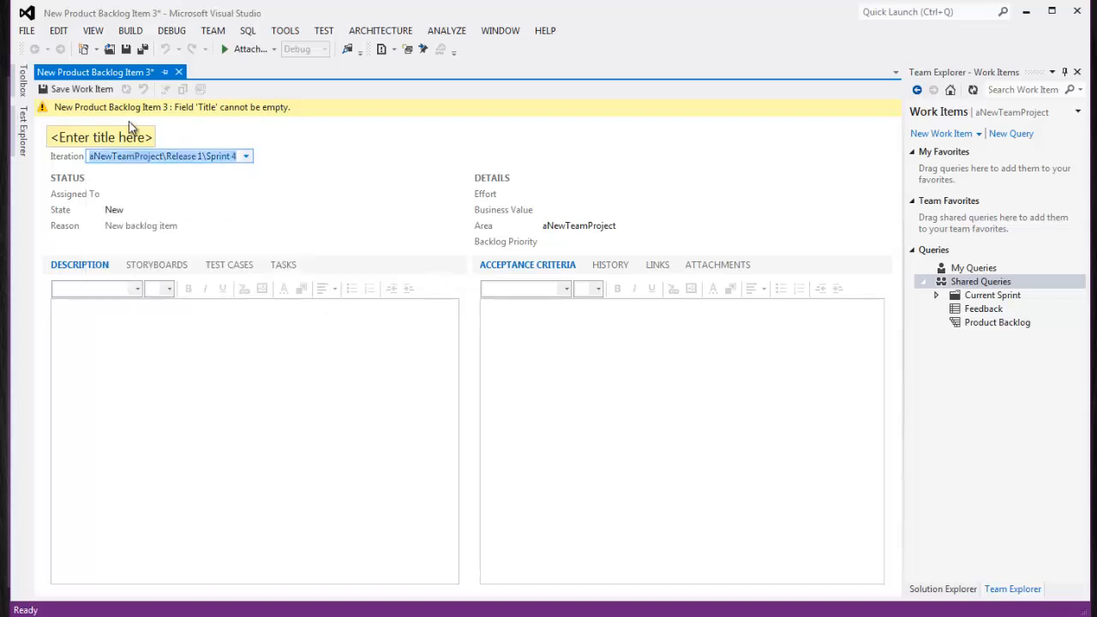
{"action": "left_click", "coordinate": [178, 72]}
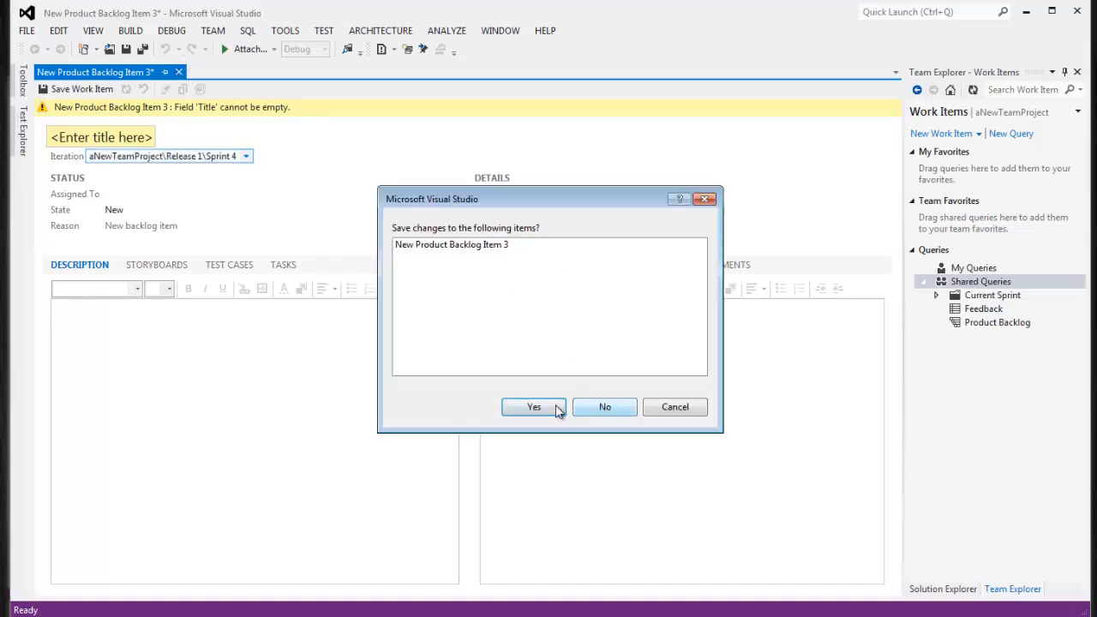
{"action": "left_click", "coordinate": [605, 409]}
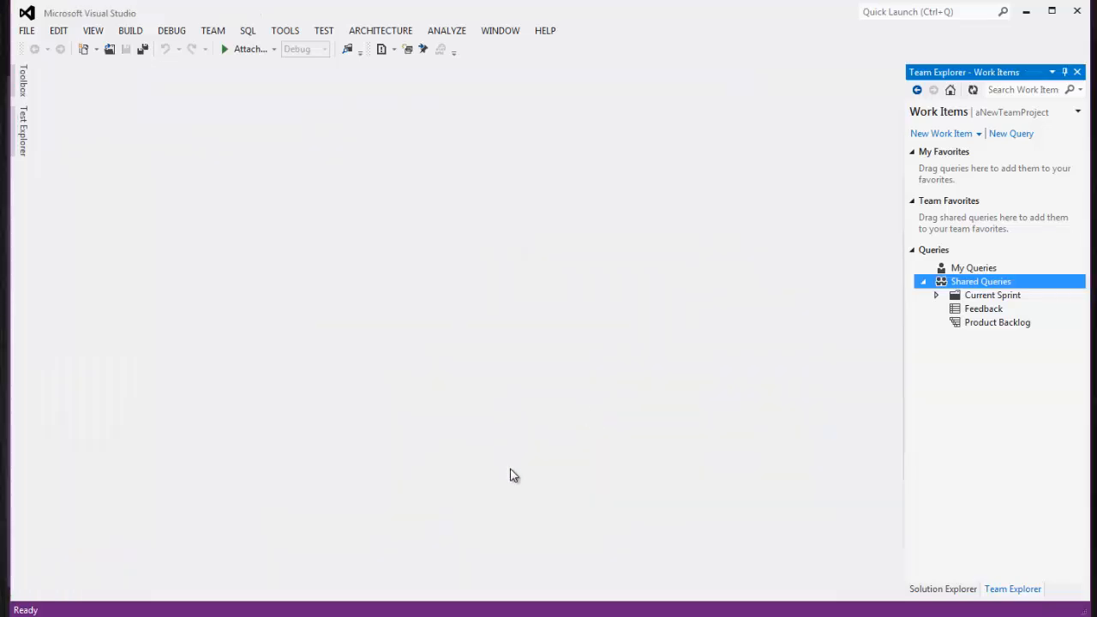
Recheck the sprints via TEAM > Team Project Settings > Work Item Iterations, then close the browser page
{"action": "key", "text": "alt+Tab"}
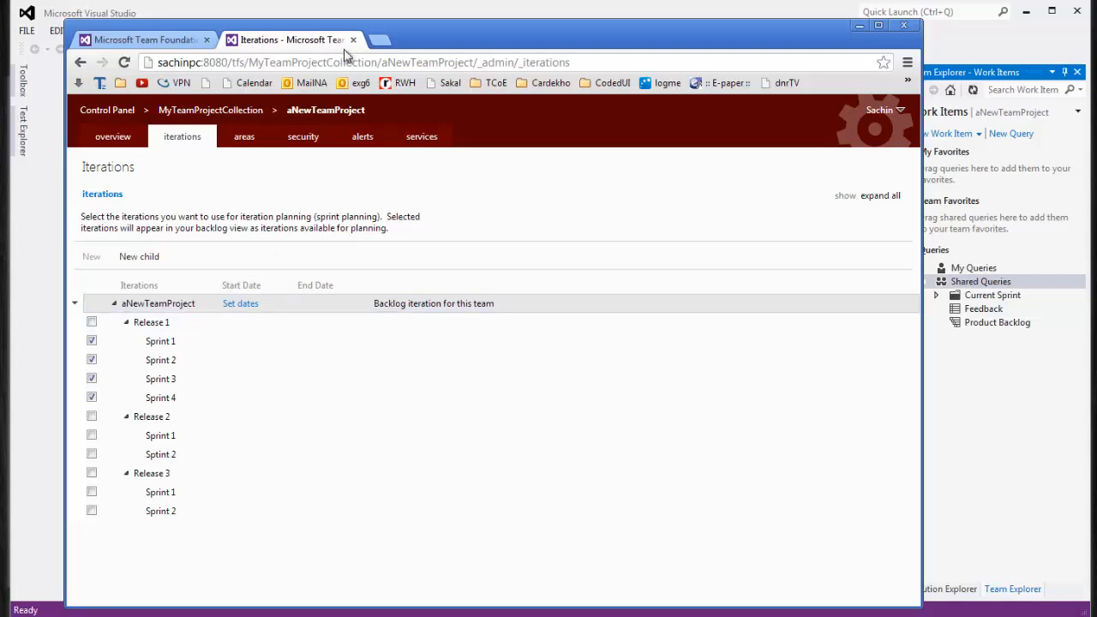
{"action": "left_click", "coordinate": [354, 40]}
{"action": "left_click", "coordinate": [467, 5]}
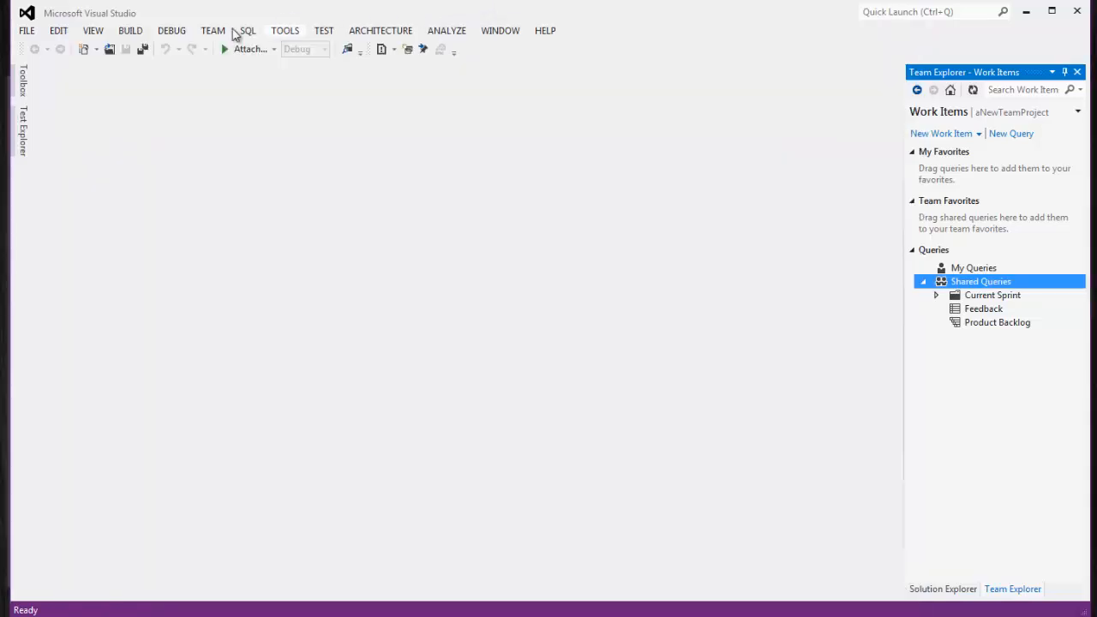
{"action": "left_click", "coordinate": [212, 32]}
{"action": "mouse_move", "coordinate": [282, 173]}
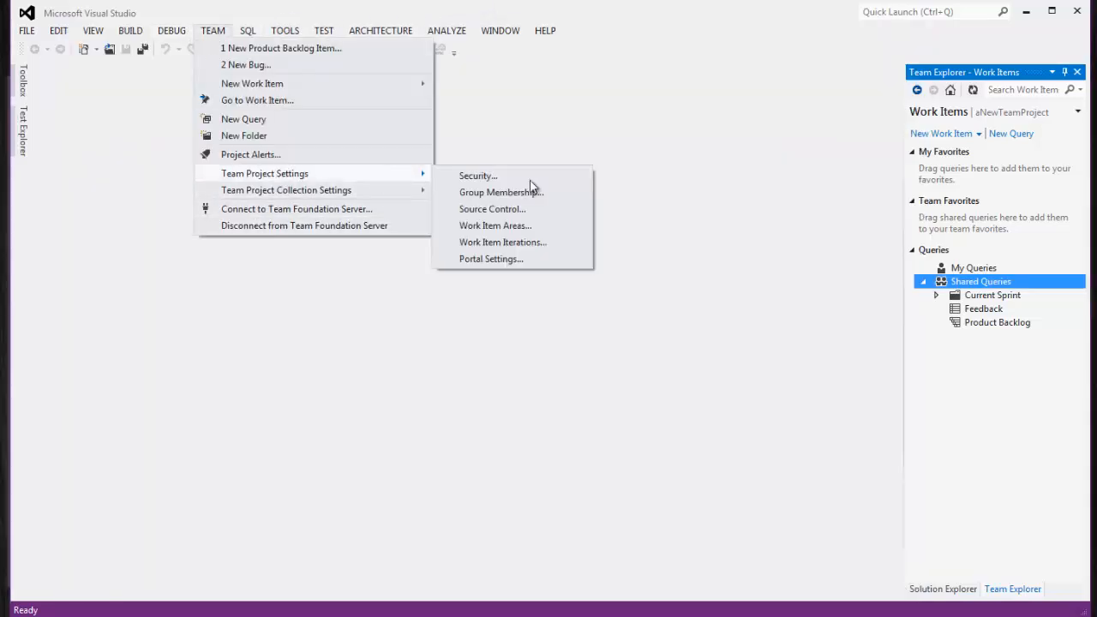
{"action": "left_click", "coordinate": [543, 242]}
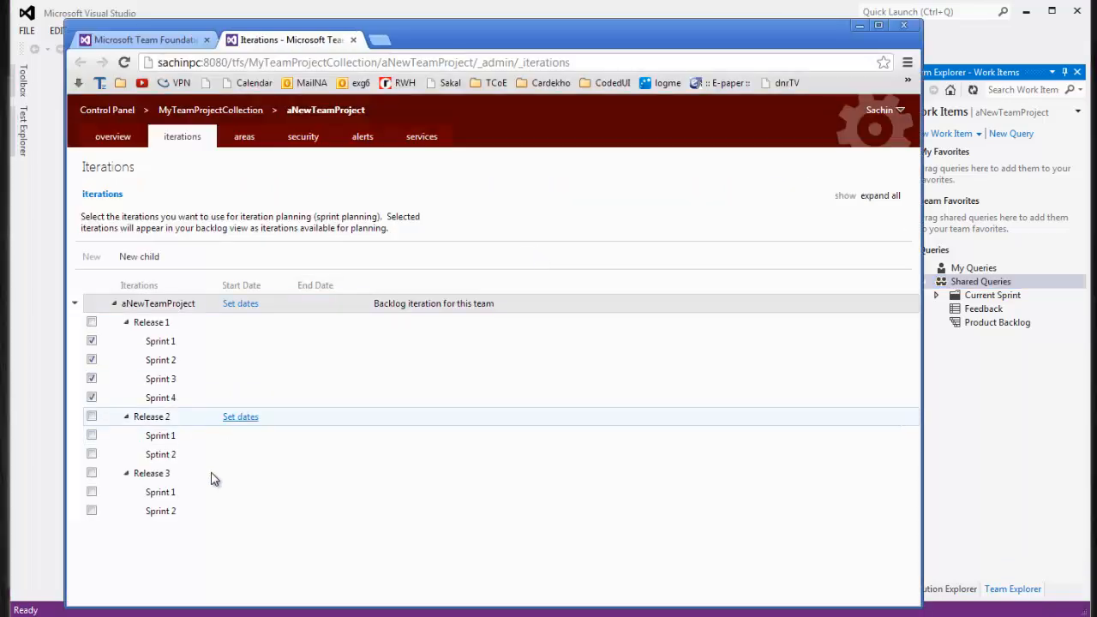
{"action": "left_click", "coordinate": [352, 40]}
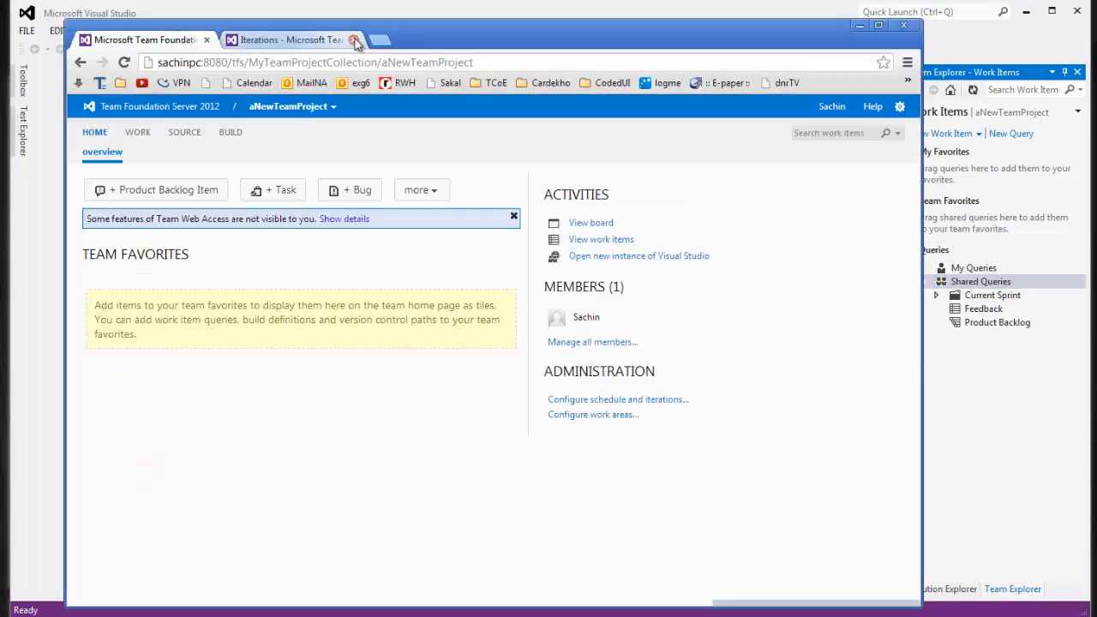
{"action": "left_click", "coordinate": [373, 11]}
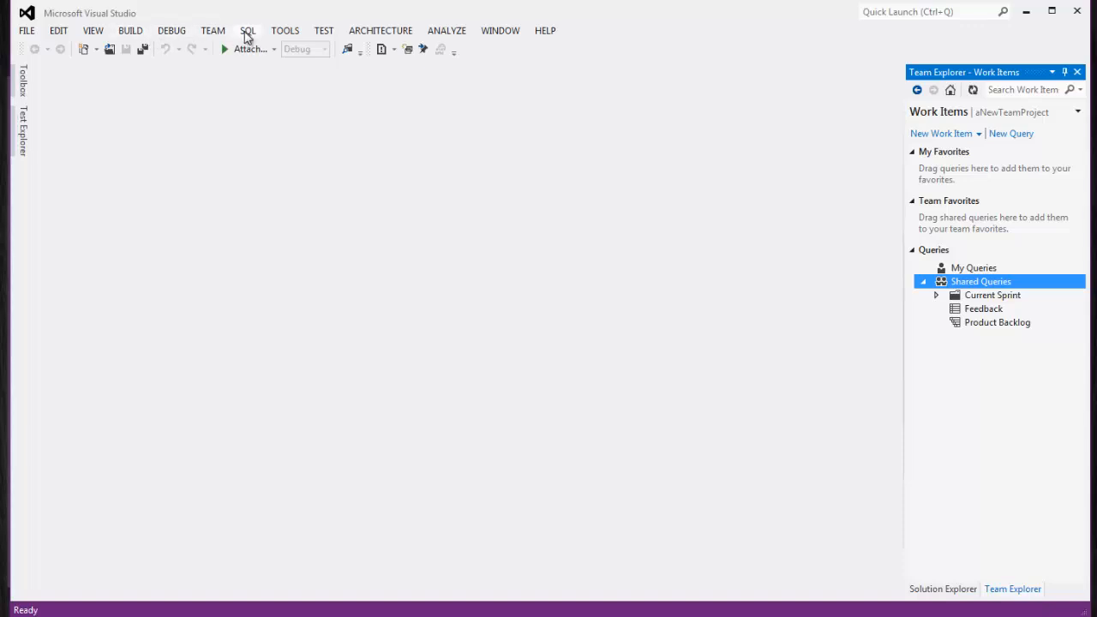
Refresh aNewTeamProject's work items in Team Explorer
{"action": "left_click", "coordinate": [212, 32]}
{"action": "mouse_move", "coordinate": [285, 30]}
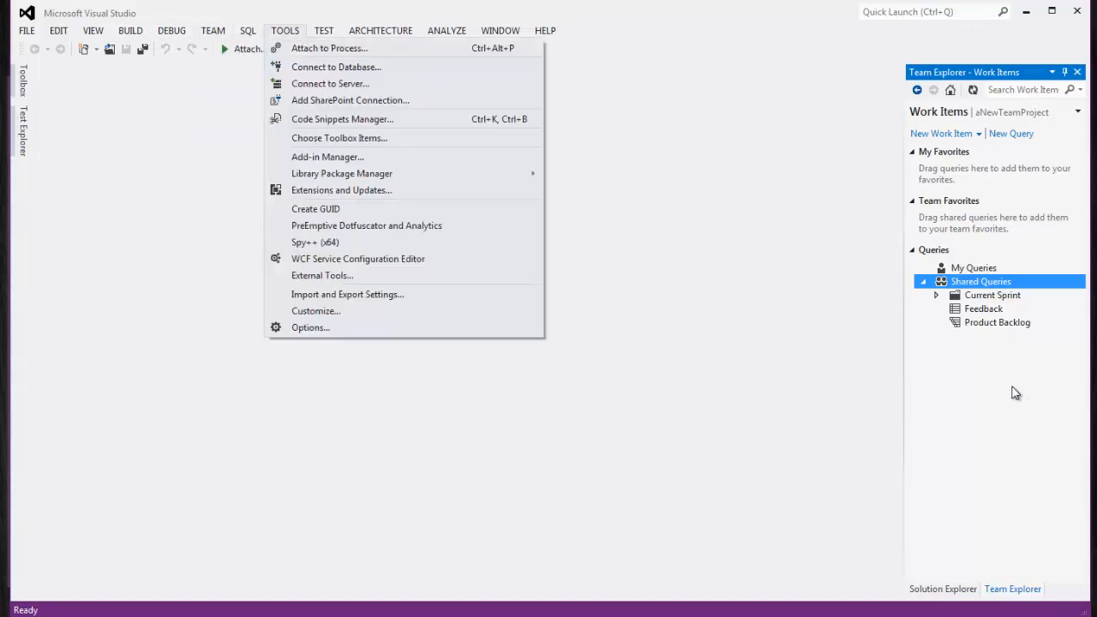
{"action": "left_click", "coordinate": [975, 94]}
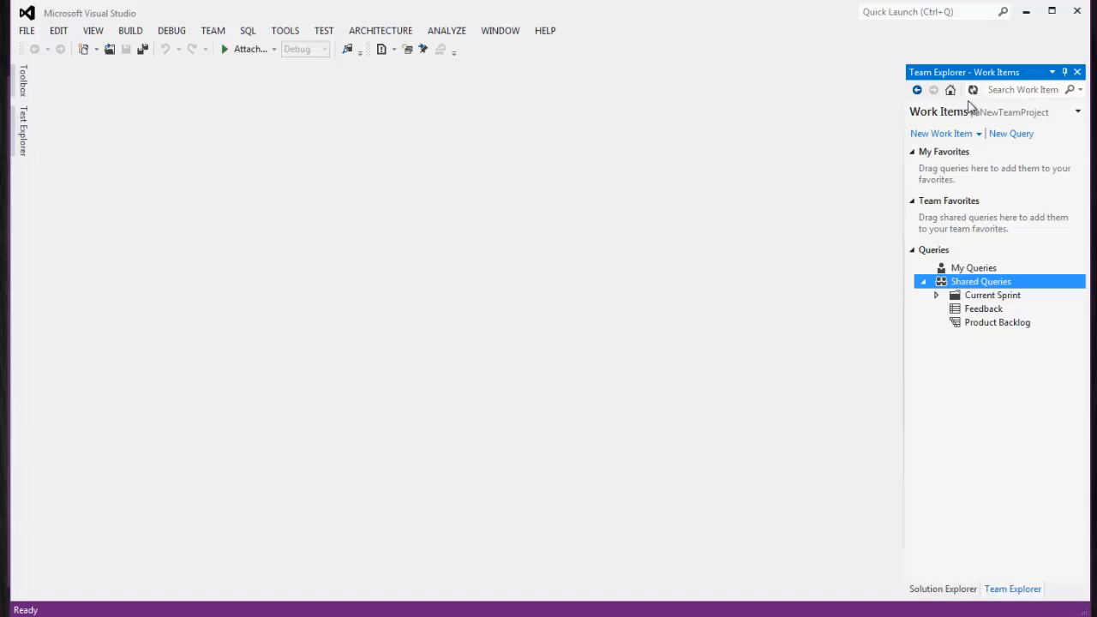
Start a new Product Backlog Item and browse the Release 2 and Release 3 sprints in its Iteration list
{"action": "left_click", "coordinate": [978, 134]}
{"action": "left_click", "coordinate": [938, 184]}
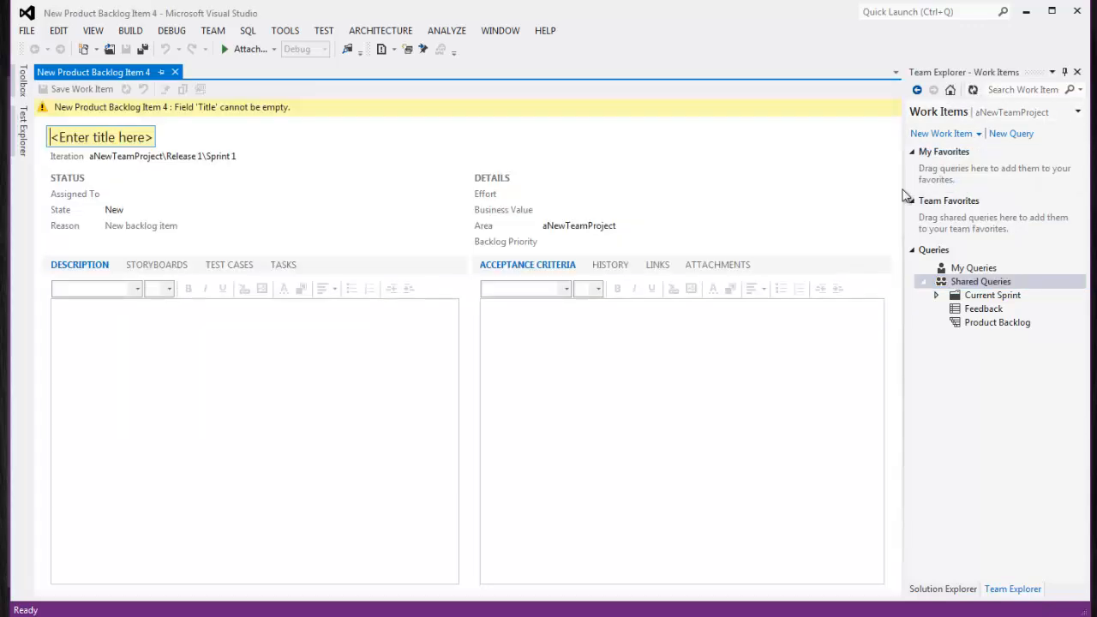
{"action": "left_click", "coordinate": [246, 156]}
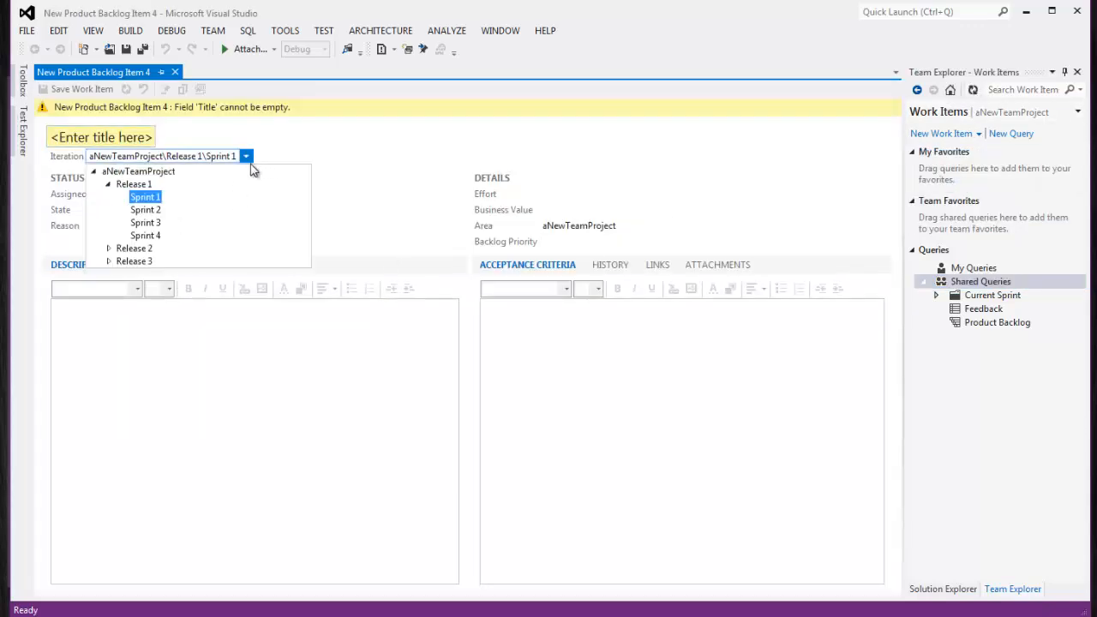
{"action": "left_click", "coordinate": [108, 248]}
{"action": "left_click", "coordinate": [108, 288]}
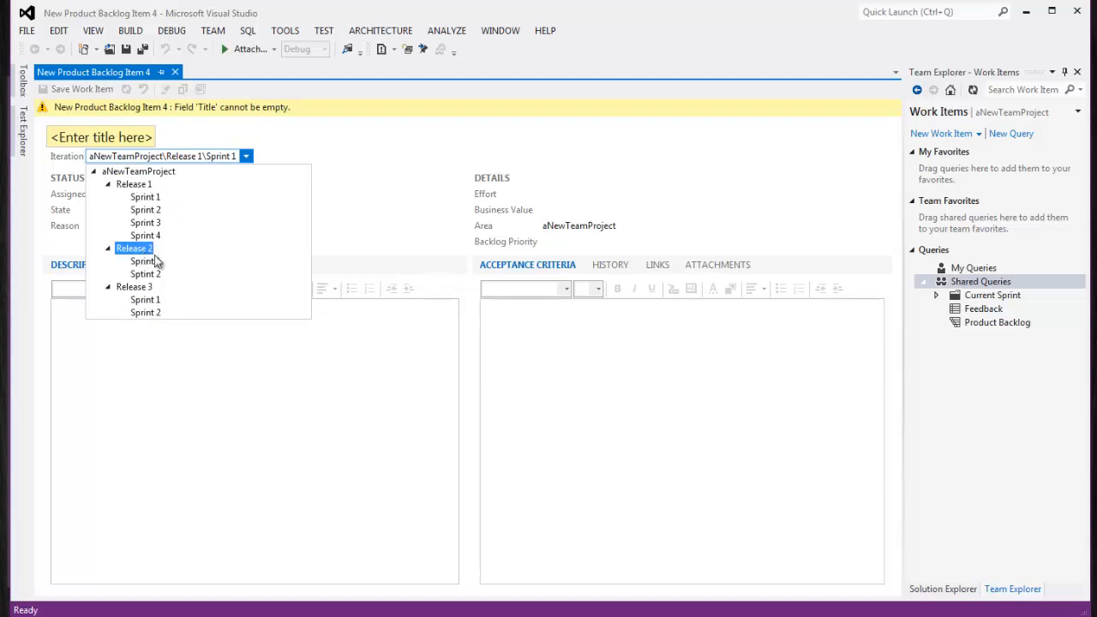
{"action": "left_click", "coordinate": [366, 170]}
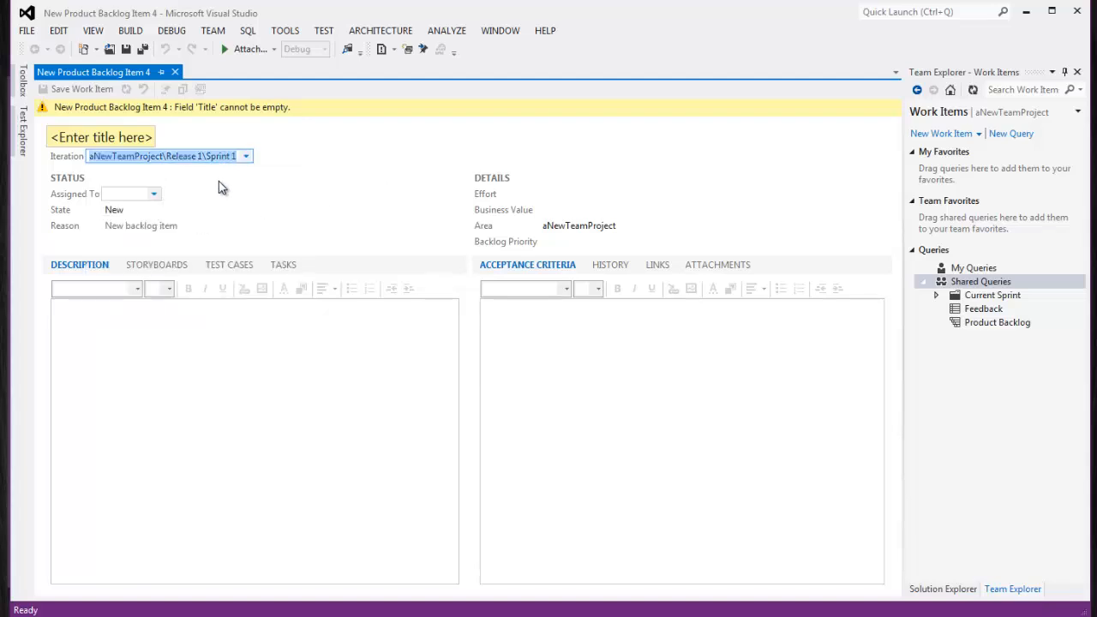
Title it PBI1, set iteration to Release 1, assign it to the project member and save
{"action": "left_click", "coordinate": [142, 135]}
{"action": "type", "text": "PBI1"}
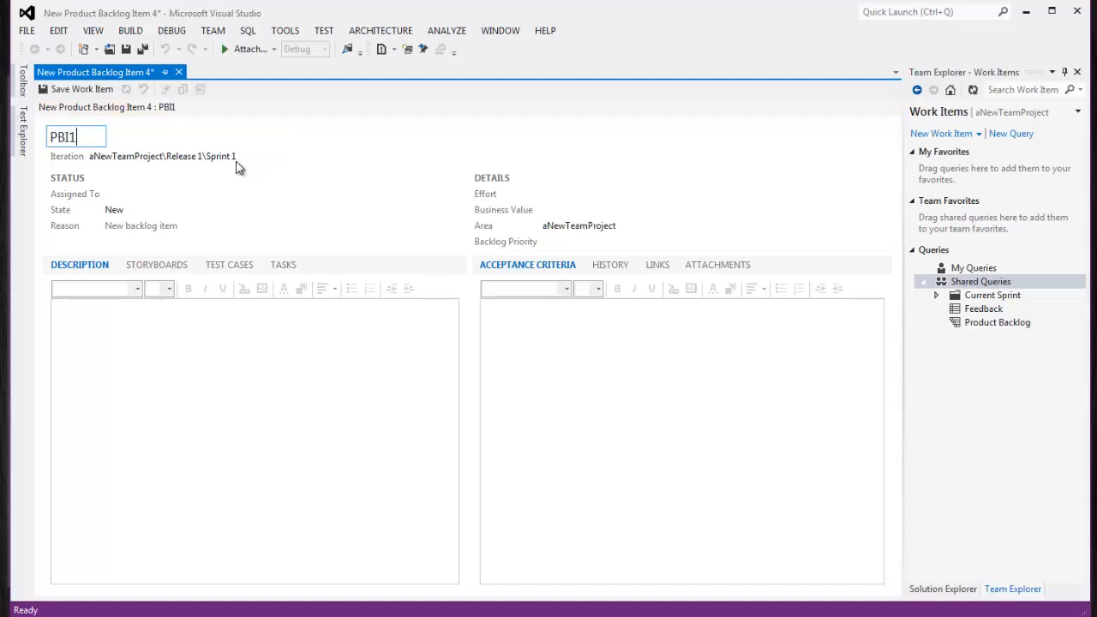
{"action": "left_click", "coordinate": [245, 157]}
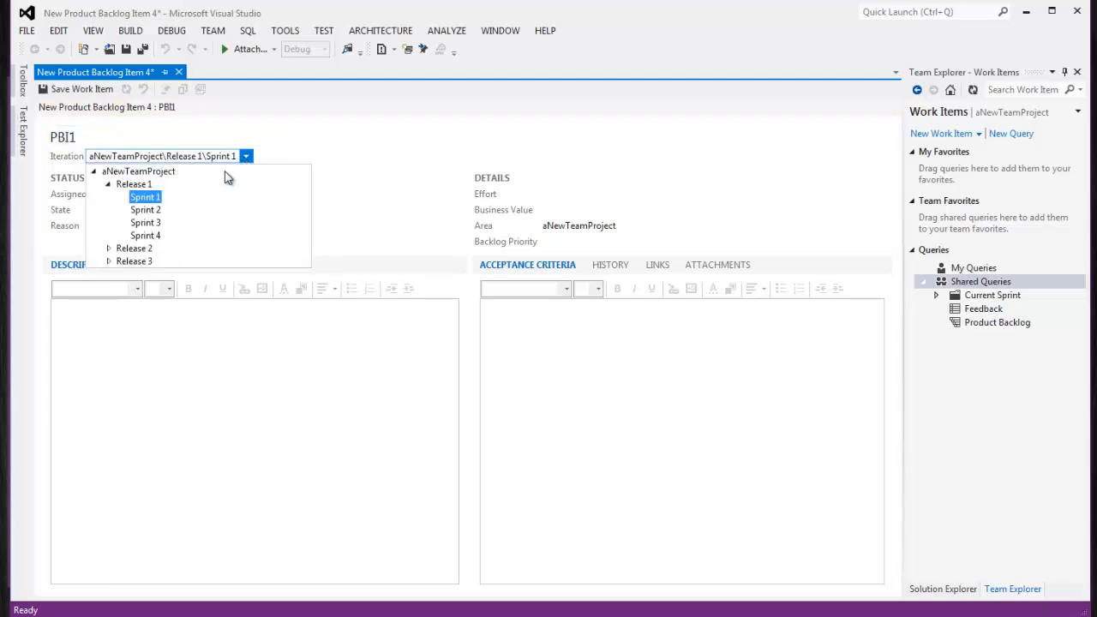
{"action": "left_click", "coordinate": [133, 185]}
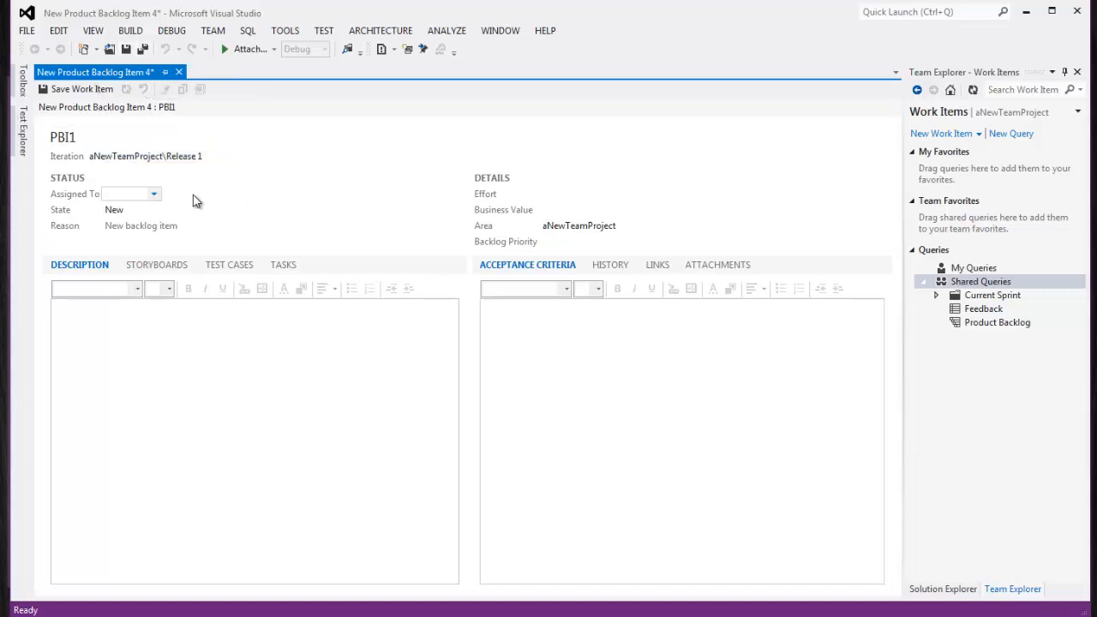
{"action": "left_click", "coordinate": [153, 195]}
{"action": "left_click", "coordinate": [134, 229]}
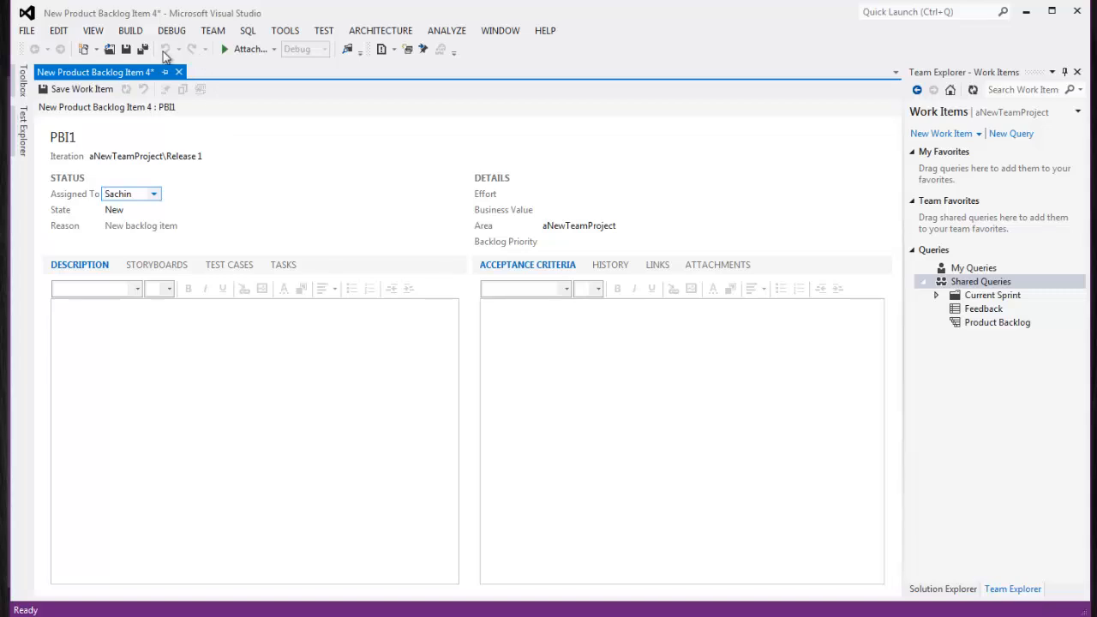
{"action": "left_click", "coordinate": [144, 48]}
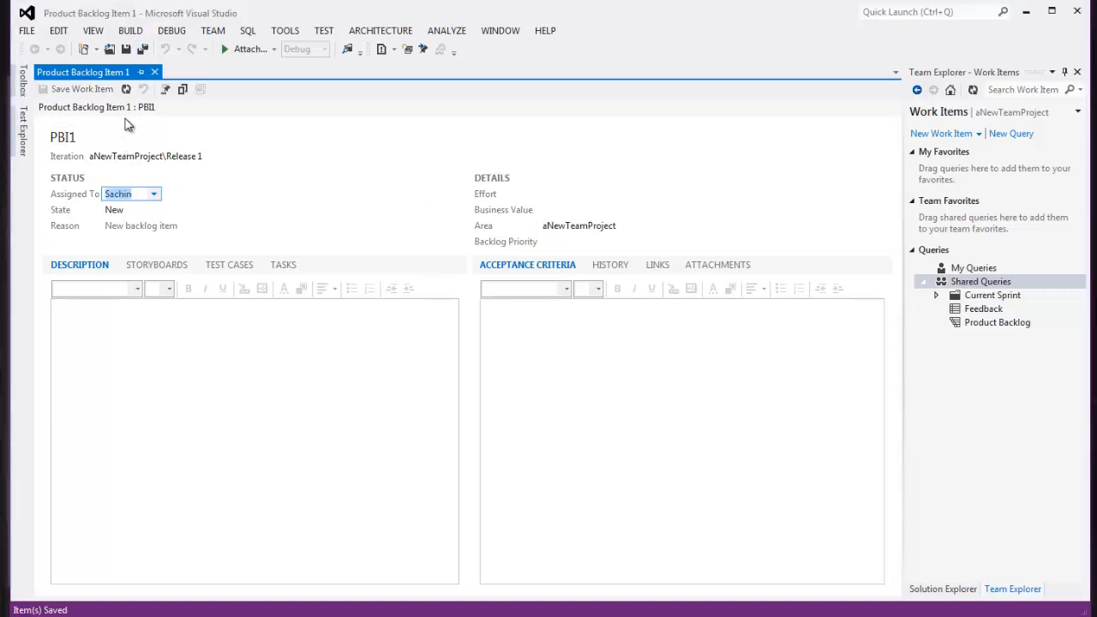
Create backlog item PBI2 assigned to the project member
{"action": "left_click", "coordinate": [951, 134]}
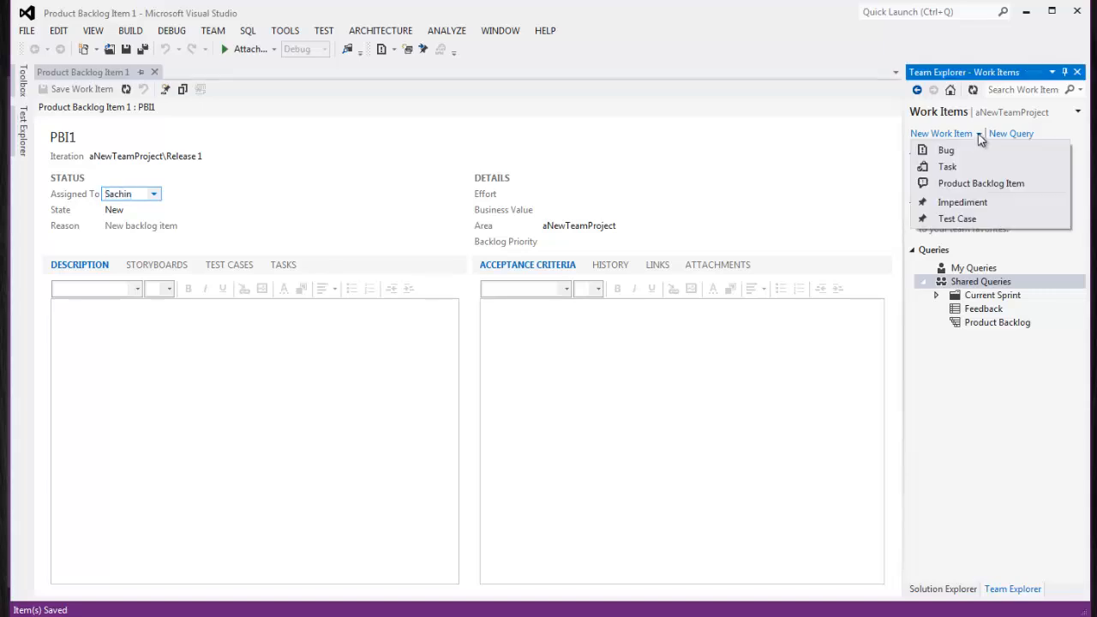
{"action": "left_click", "coordinate": [959, 182]}
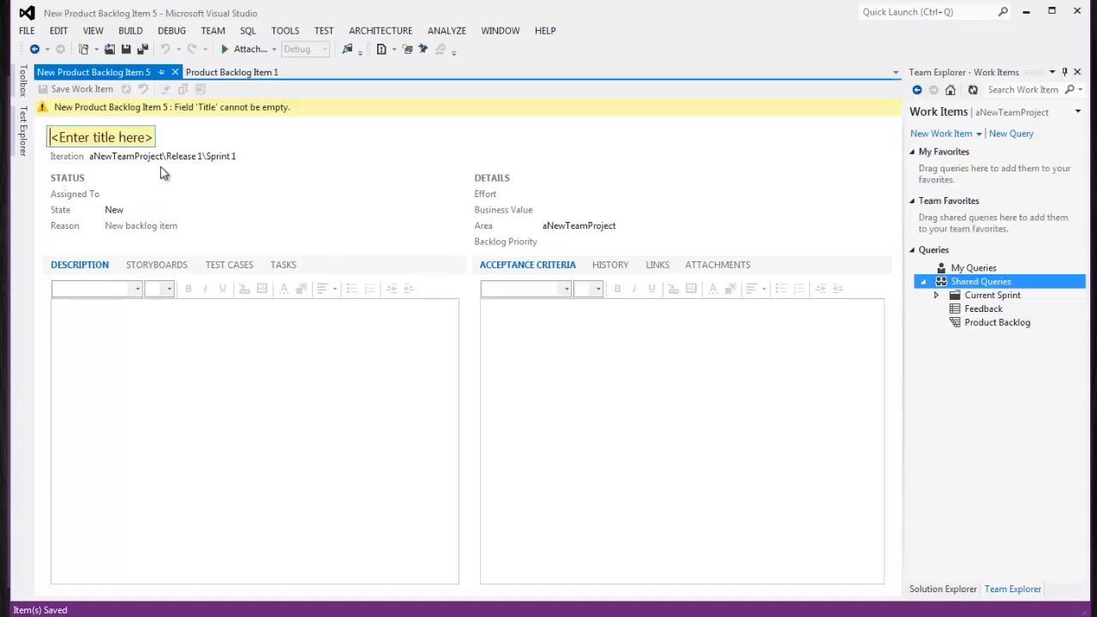
{"action": "left_click", "coordinate": [138, 137]}
{"action": "type", "text": "PBI2"}
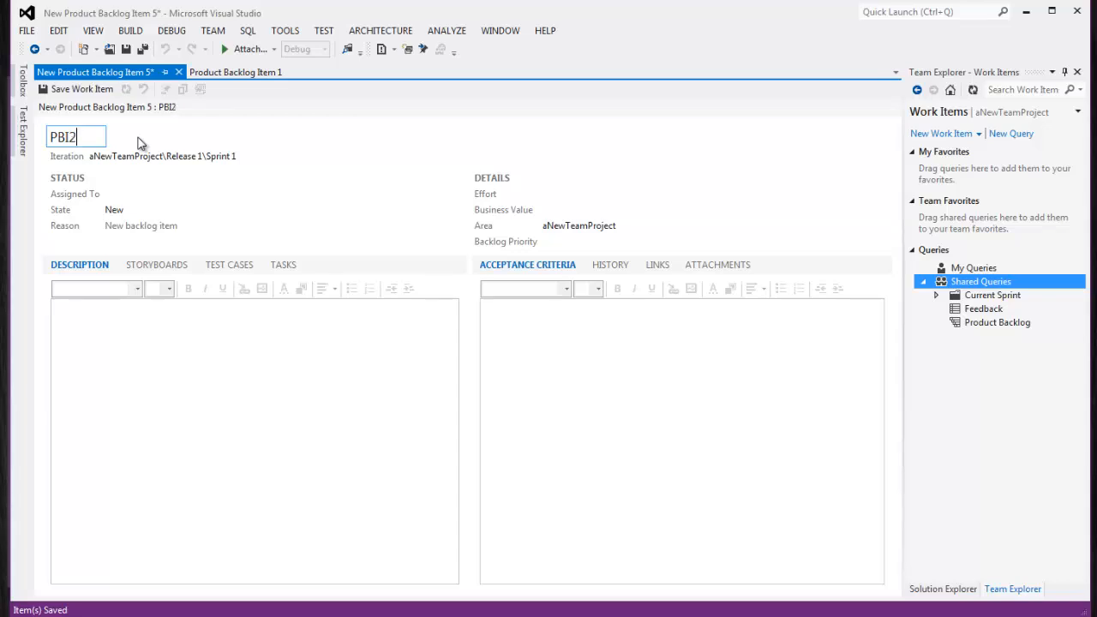
{"action": "left_click", "coordinate": [133, 188]}
{"action": "left_click", "coordinate": [155, 196]}
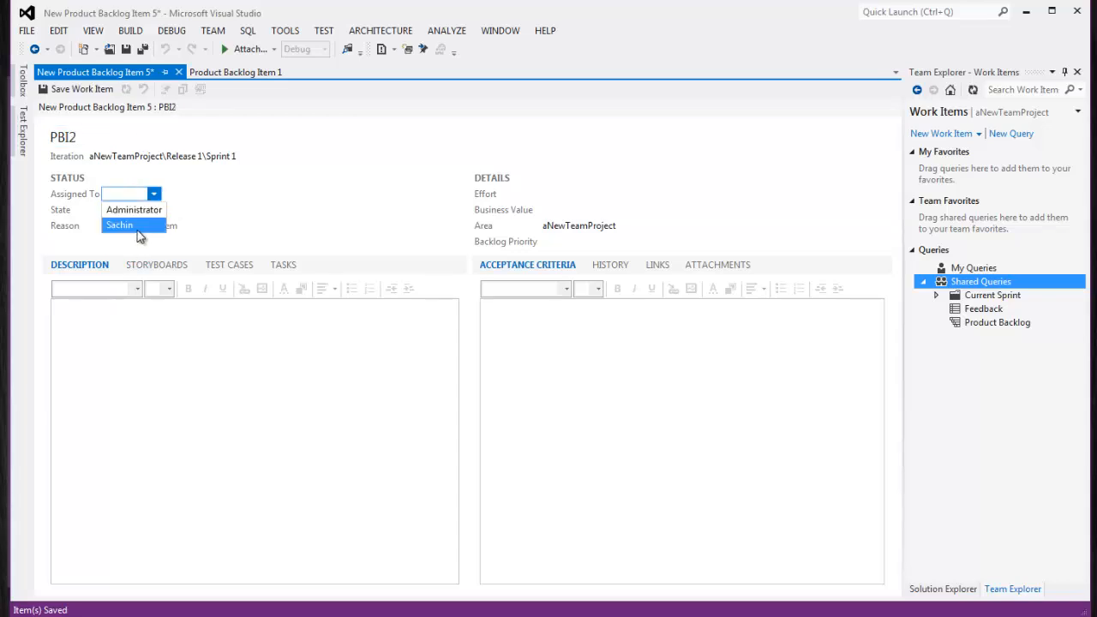
{"action": "left_click", "coordinate": [130, 223]}
{"action": "left_click", "coordinate": [155, 195]}
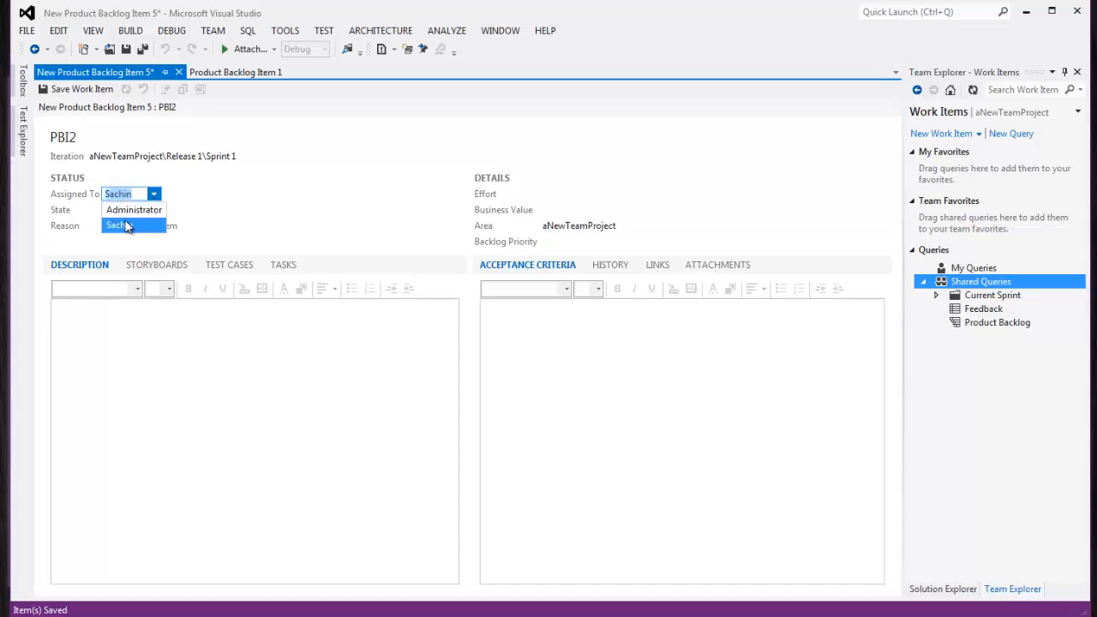
{"action": "left_click", "coordinate": [122, 226]}
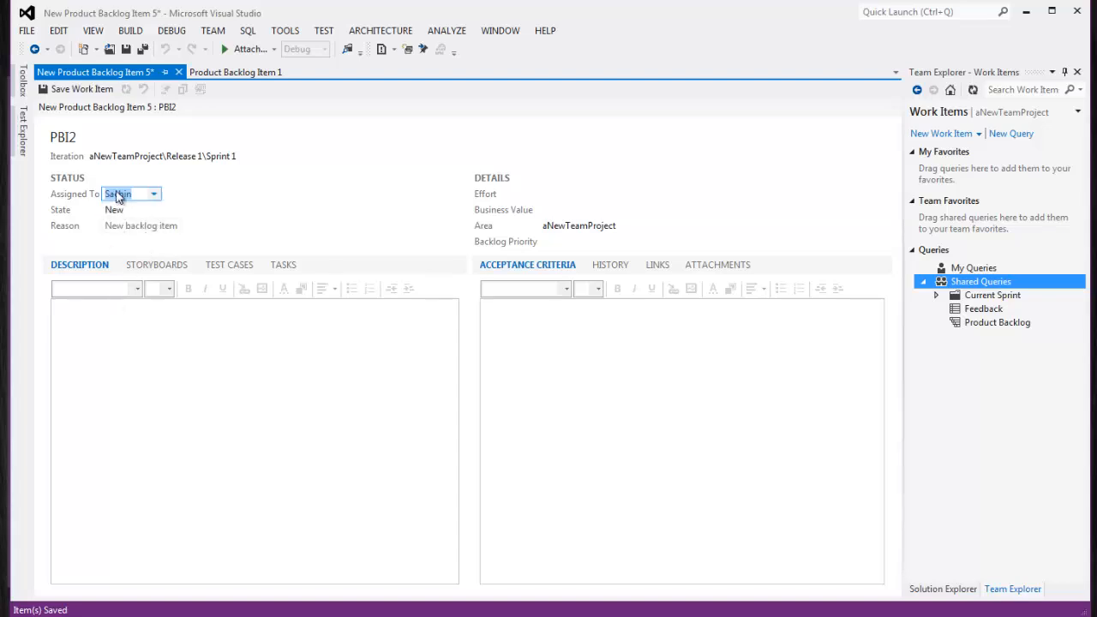
Step through Effort, Business Value and Backlog Priority, keep Area as aNewTeamProject, then open the New Work Item list
{"action": "left_click", "coordinate": [547, 193]}
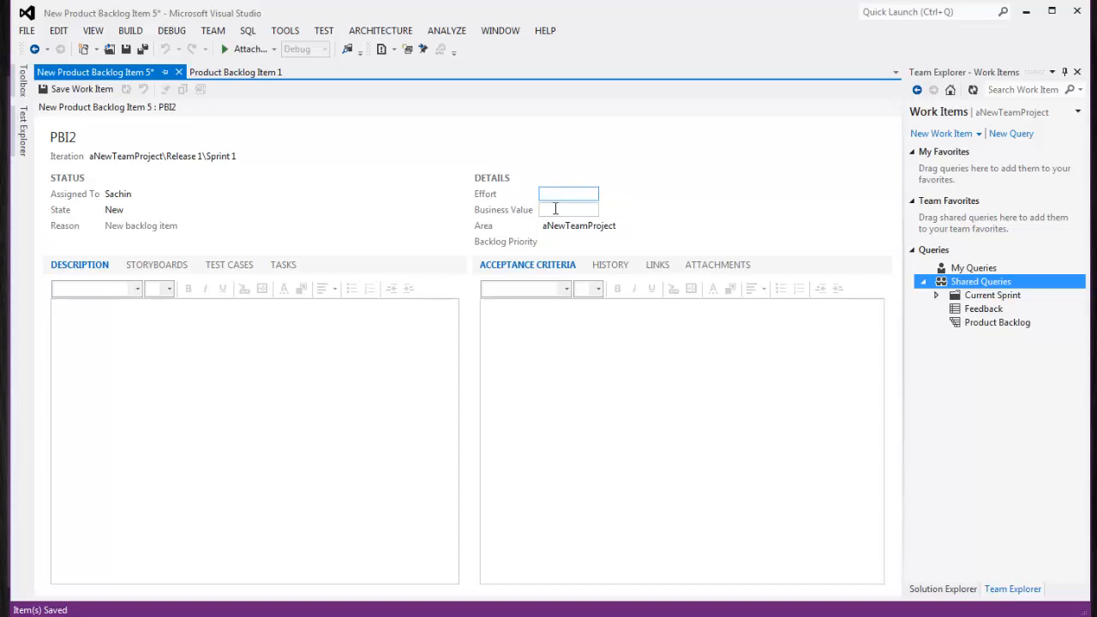
{"action": "left_click", "coordinate": [556, 208]}
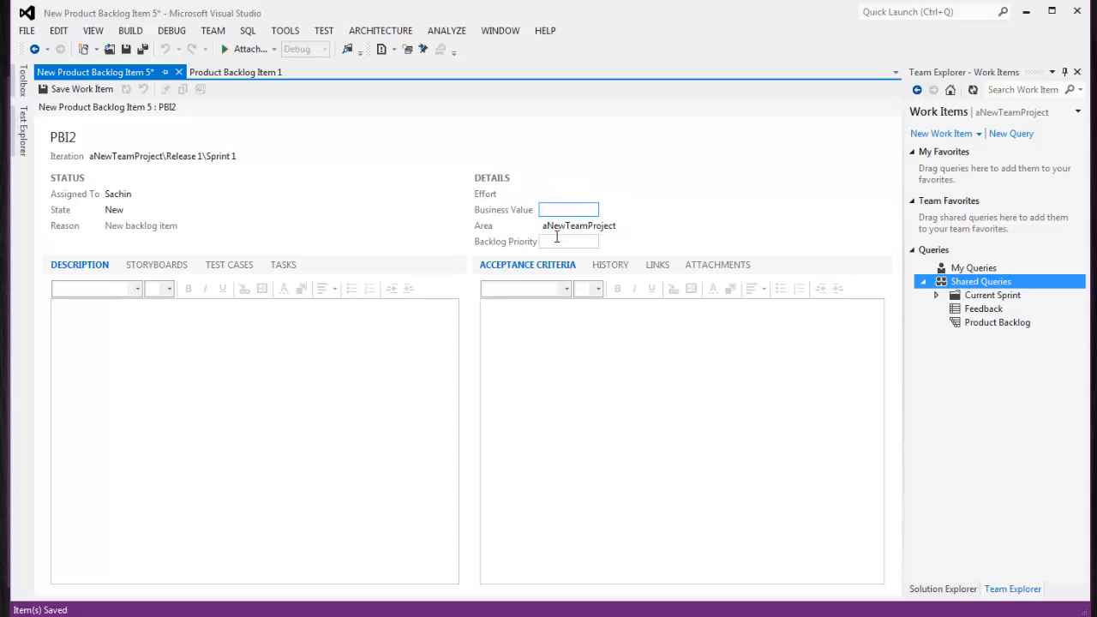
{"action": "left_click", "coordinate": [595, 243]}
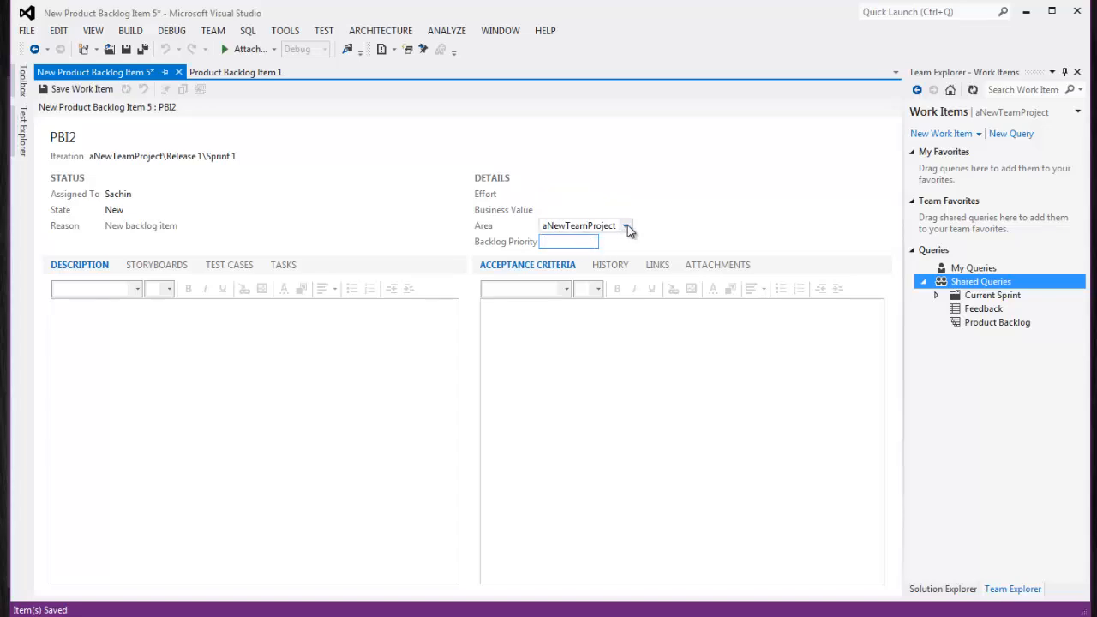
{"action": "left_click", "coordinate": [627, 227]}
{"action": "left_click", "coordinate": [578, 238]}
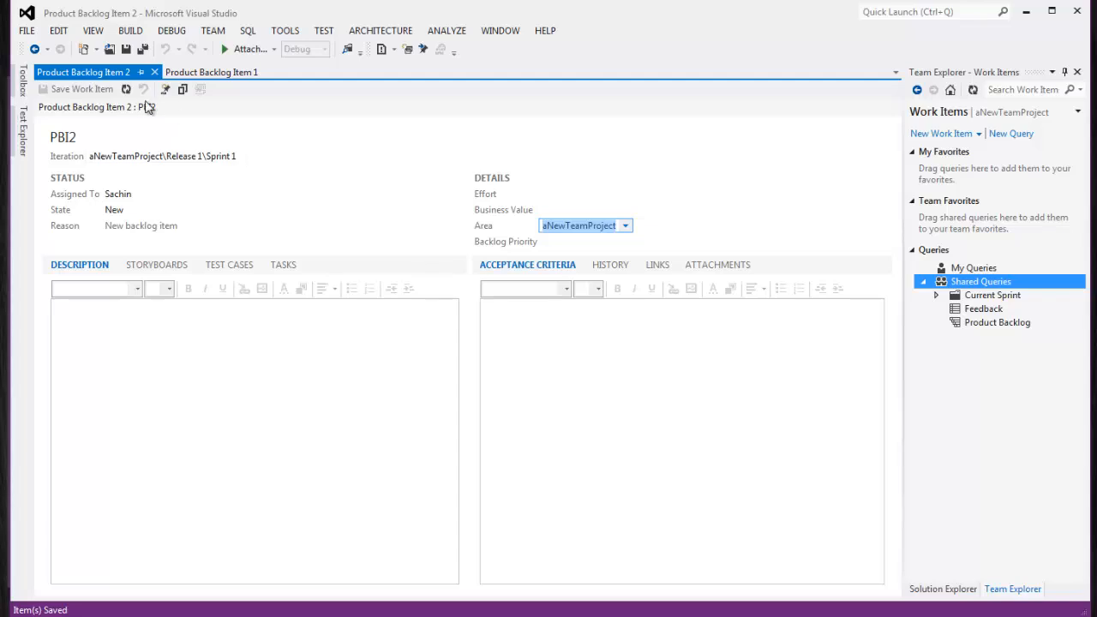
{"action": "left_click", "coordinate": [943, 134]}
Create backlog item PBI3 assigned to the project member, save it, and close the PBI1–PBI3 forms
{"action": "left_click", "coordinate": [946, 185]}
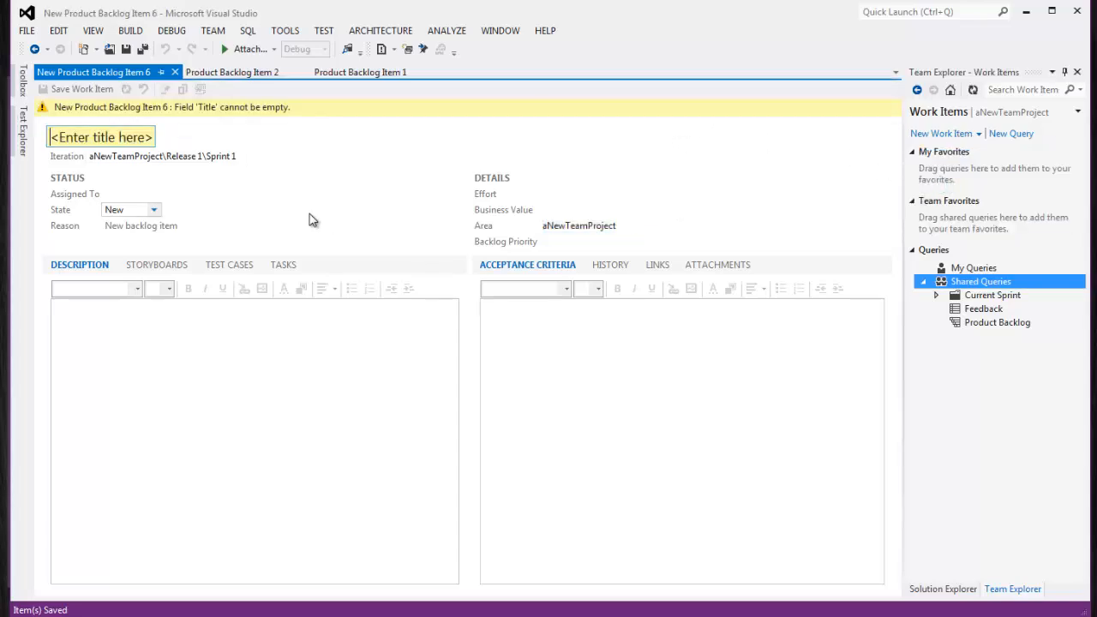
{"action": "type", "text": "PBI3"}
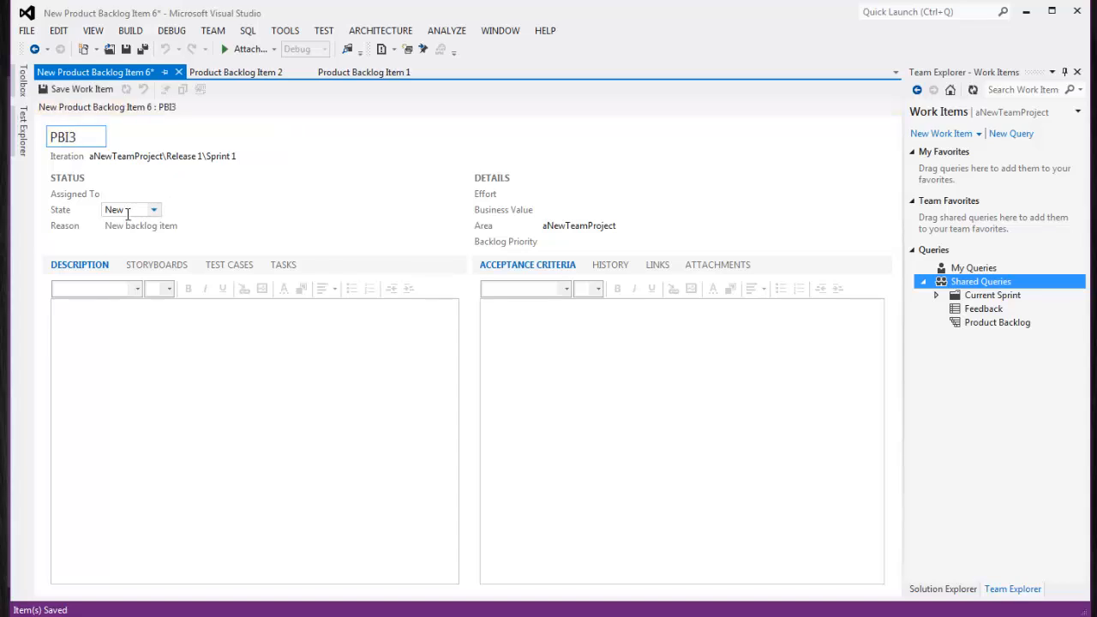
{"action": "left_click", "coordinate": [153, 214]}
{"action": "left_click", "coordinate": [155, 194]}
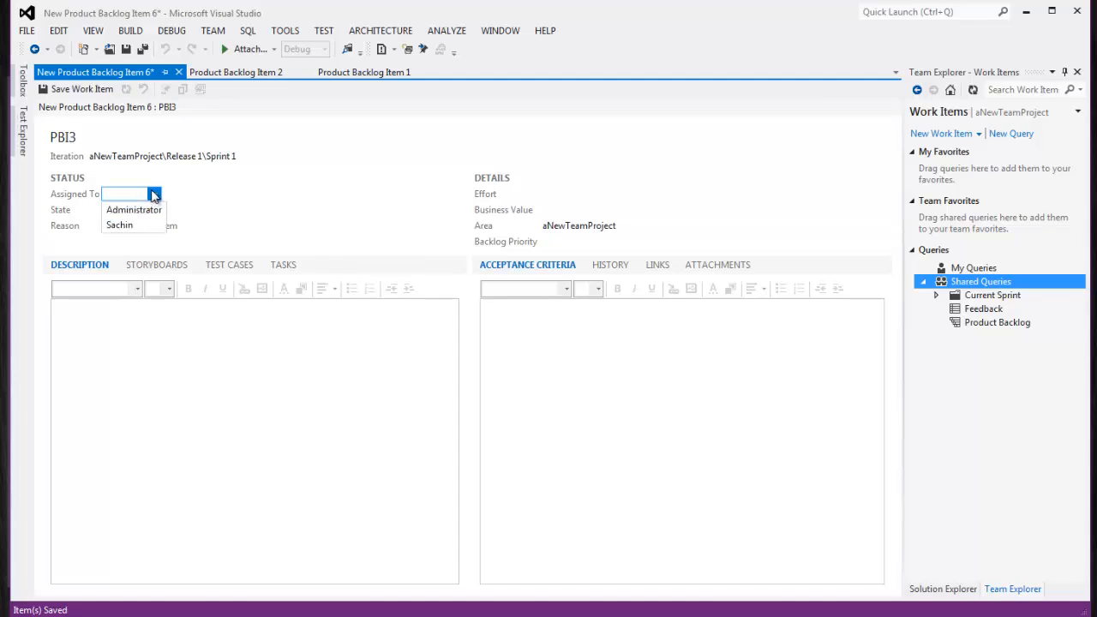
{"action": "left_click", "coordinate": [125, 224]}
{"action": "left_click", "coordinate": [77, 89]}
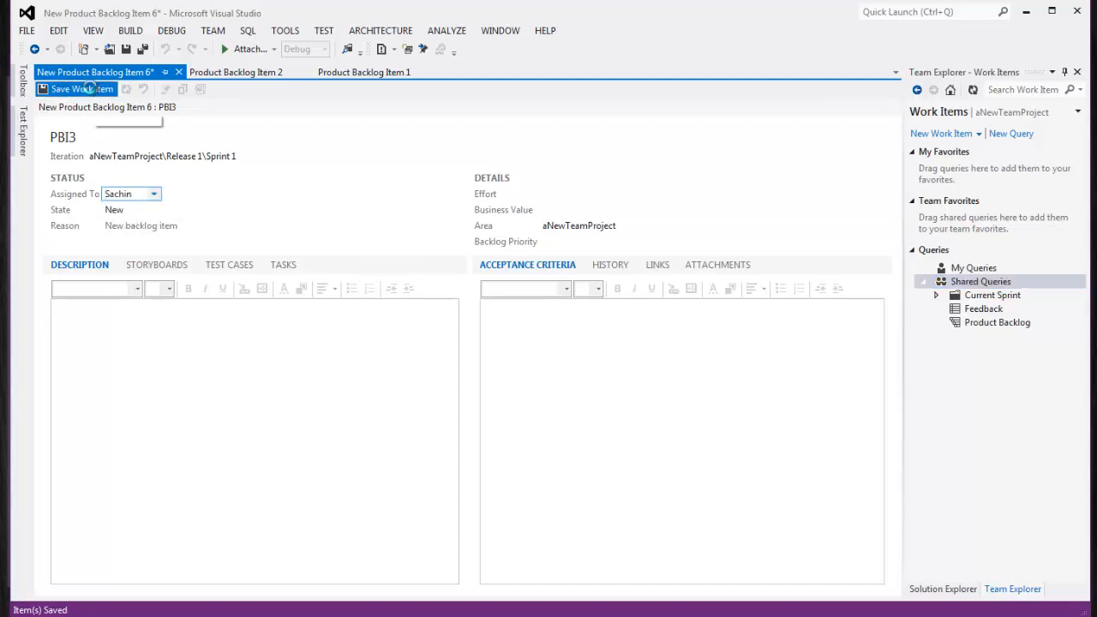
{"action": "left_click", "coordinate": [154, 72]}
{"action": "left_click", "coordinate": [154, 71]}
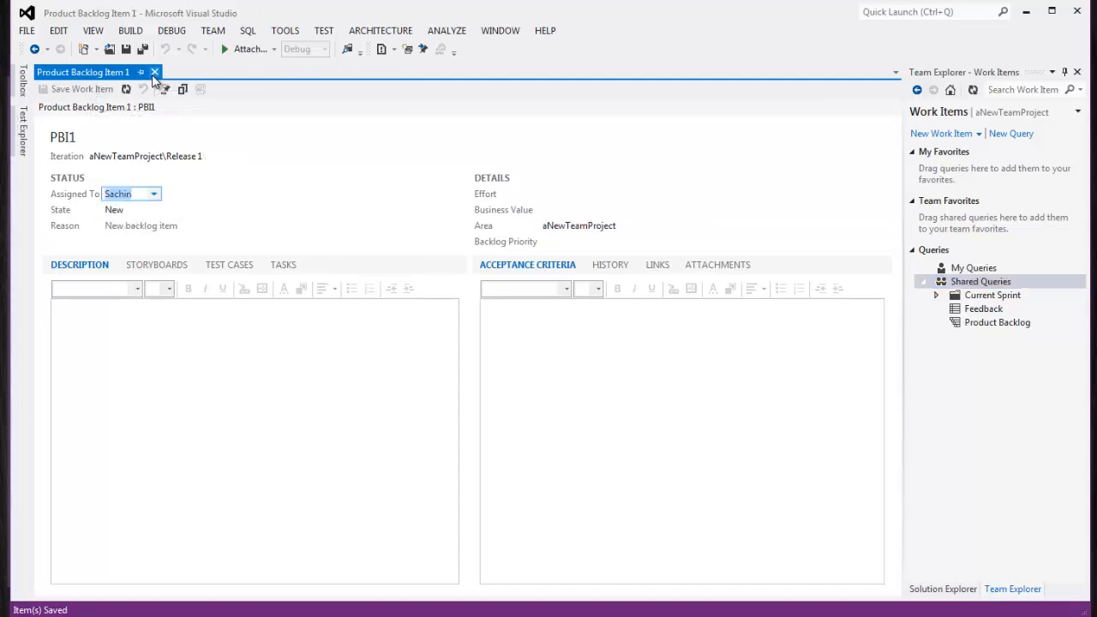
{"action": "left_click", "coordinate": [154, 72]}
Add backlog item PBI4, save it and close its form
{"action": "left_click", "coordinate": [978, 134]}
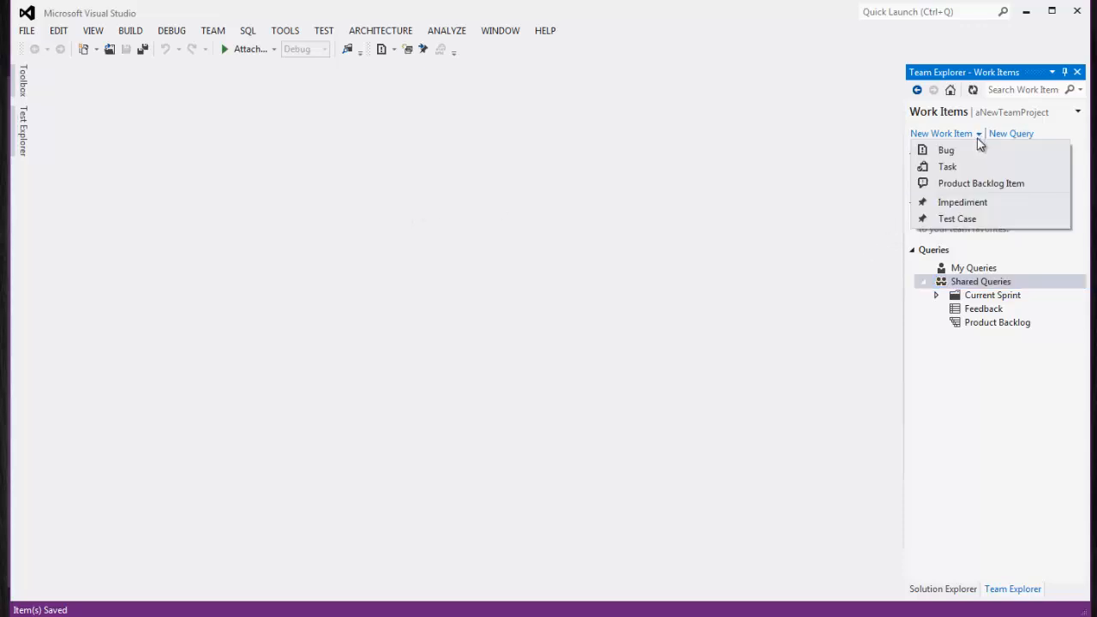
{"action": "left_click", "coordinate": [981, 182]}
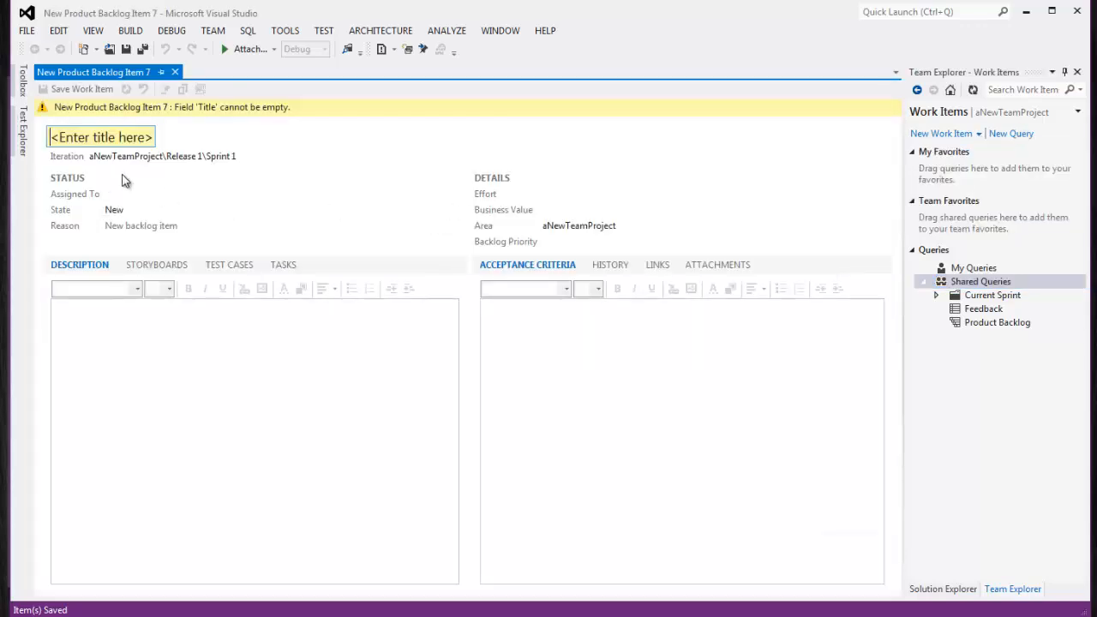
{"action": "left_click", "coordinate": [128, 140]}
{"action": "type", "text": "PBI4"}
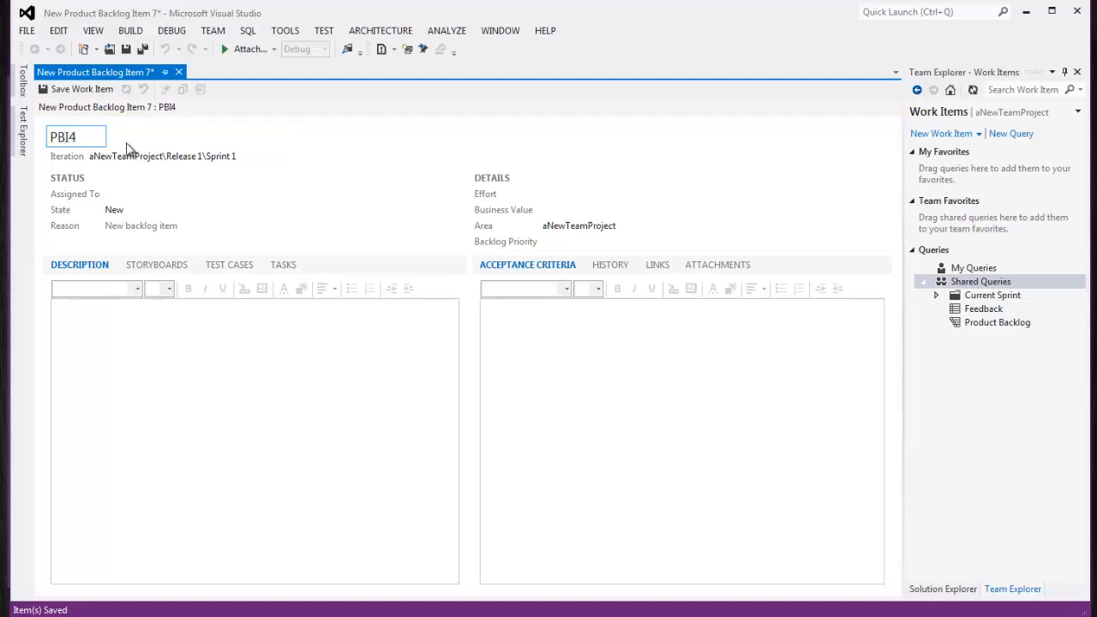
{"action": "left_click", "coordinate": [143, 51]}
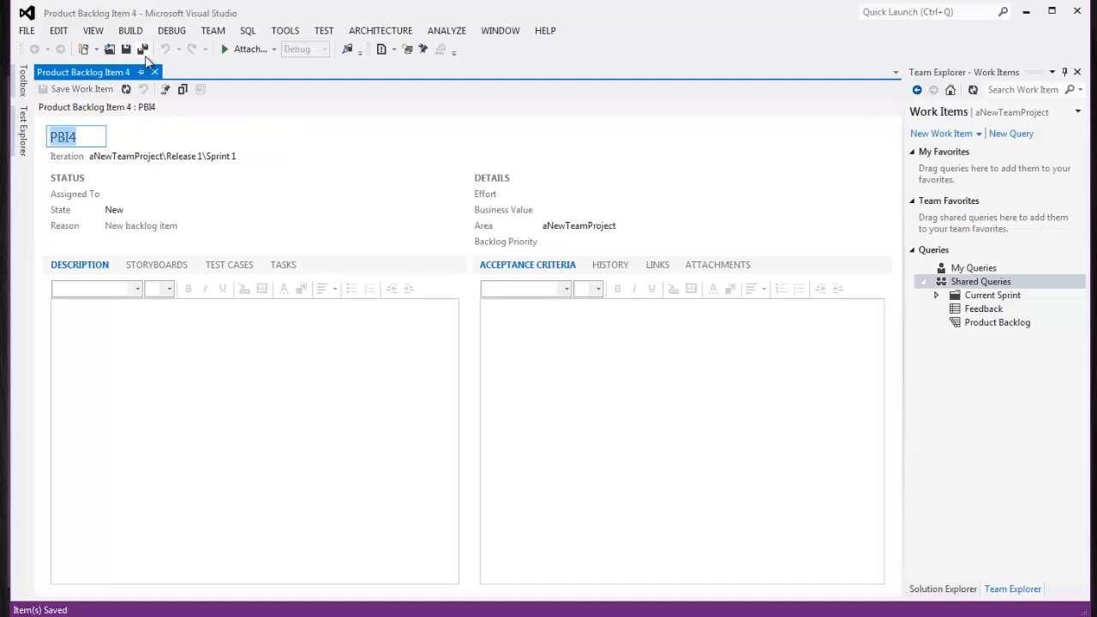
{"action": "left_click", "coordinate": [155, 72]}
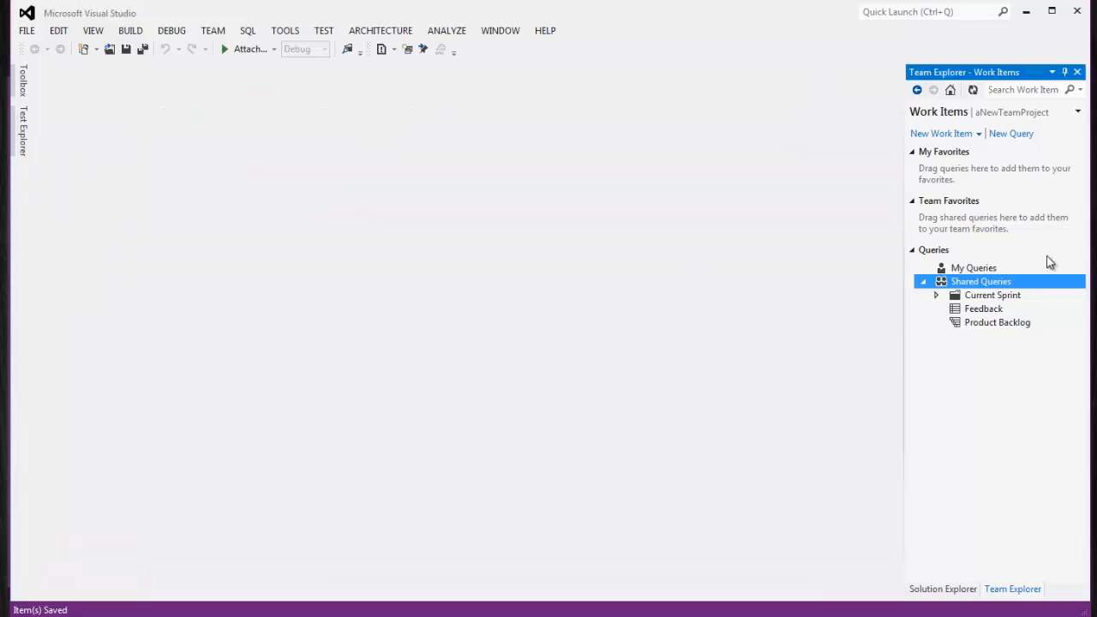
Add backlog item PBI5 in the Release 1 iteration, save it and close it
{"action": "left_click", "coordinate": [977, 135]}
{"action": "left_click", "coordinate": [980, 182]}
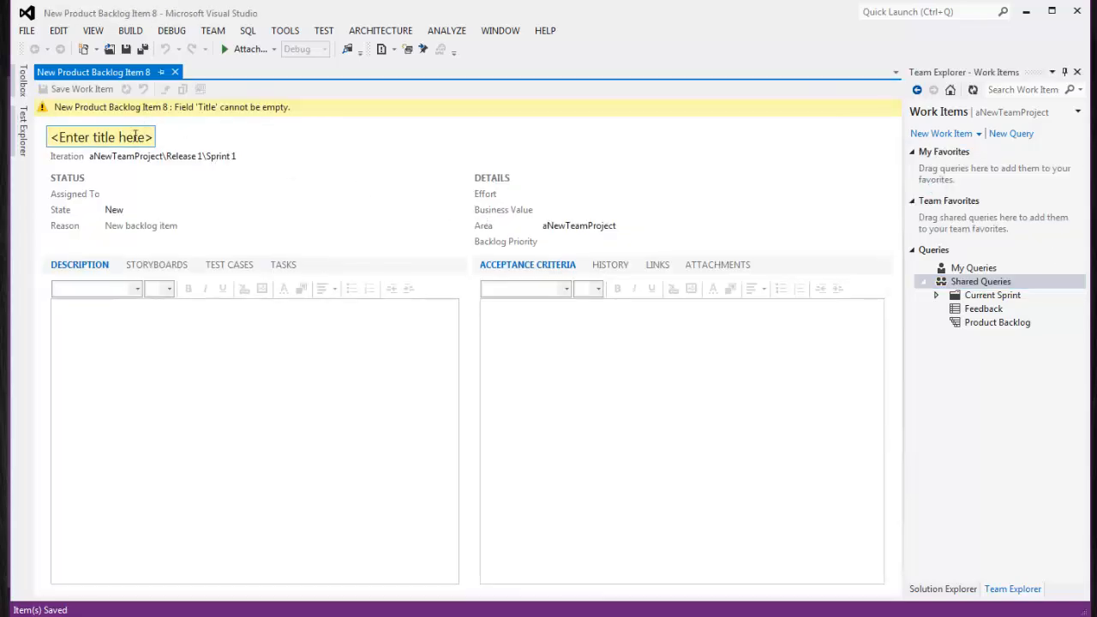
{"action": "type", "text": "PBI5"}
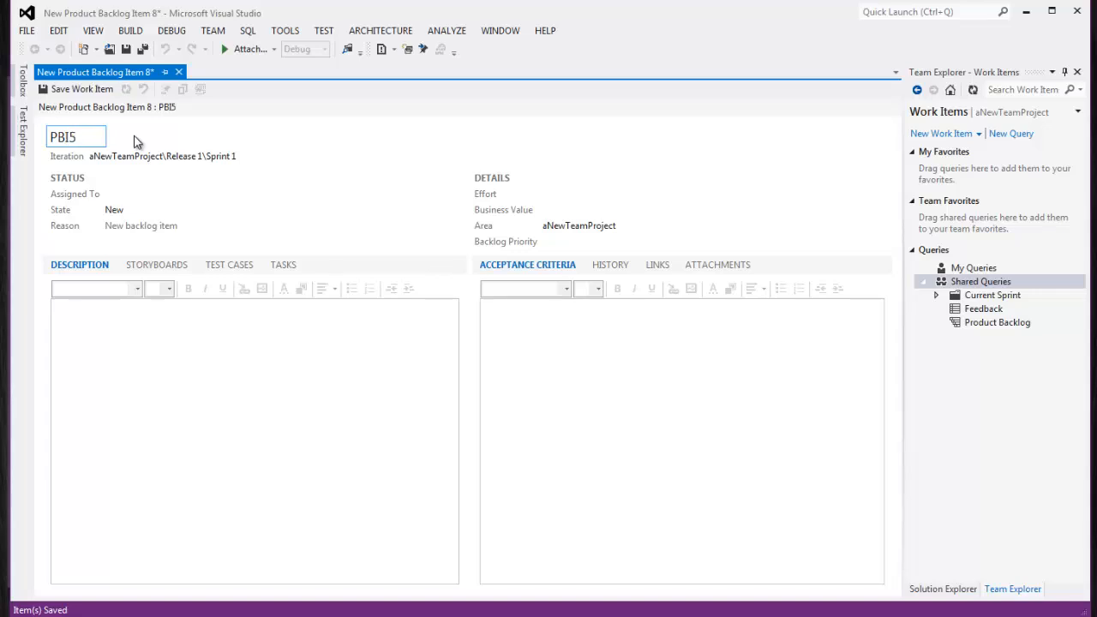
{"action": "left_click", "coordinate": [248, 157]}
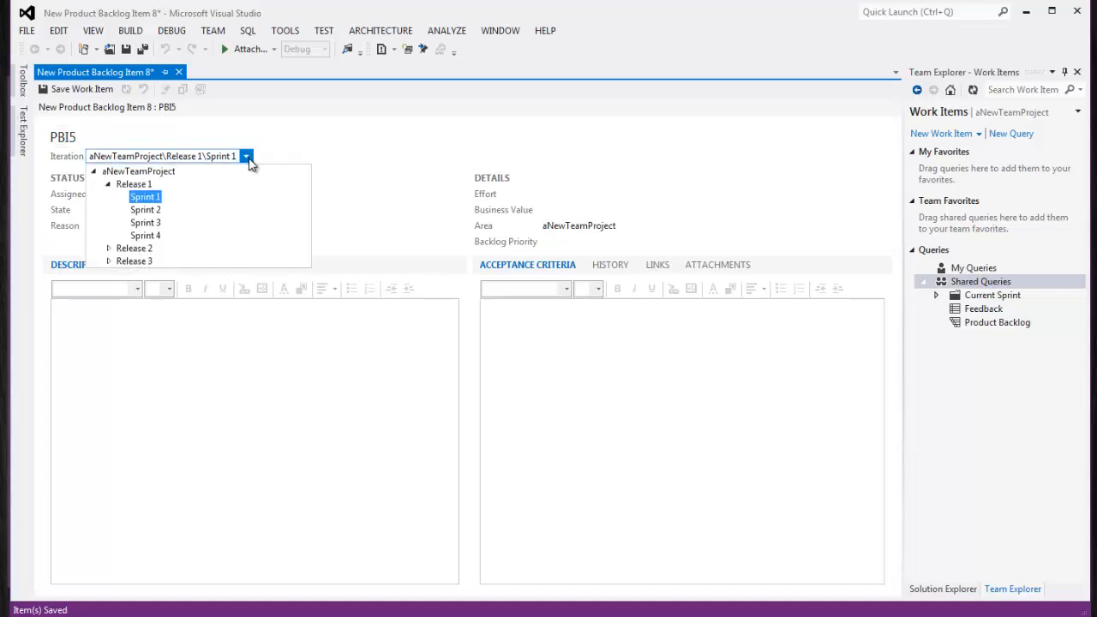
{"action": "left_click", "coordinate": [135, 183]}
{"action": "left_click", "coordinate": [101, 85]}
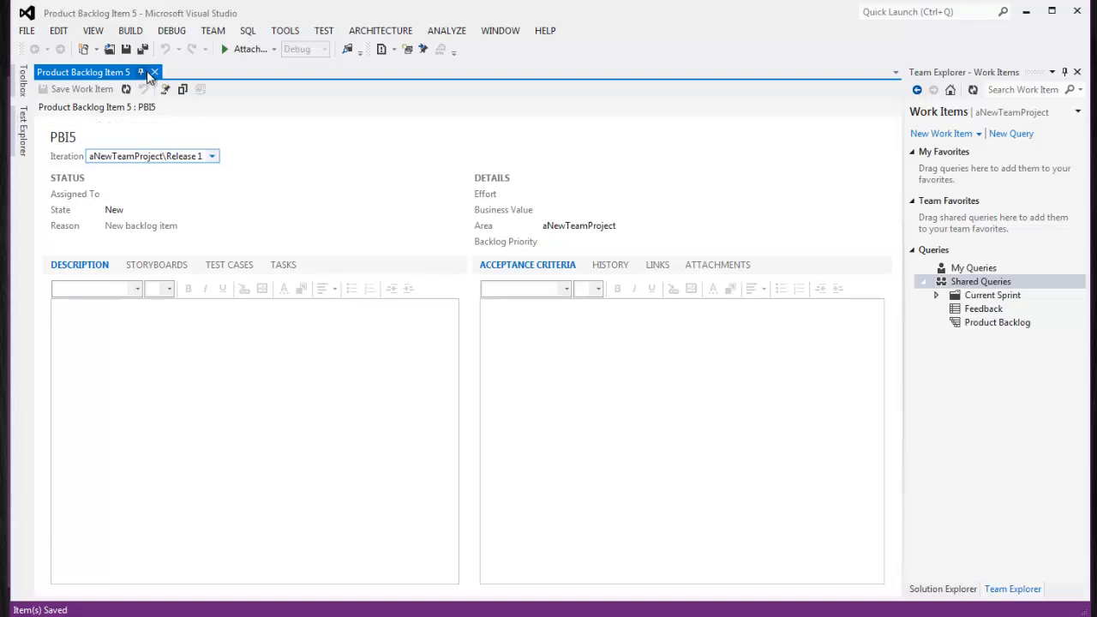
{"action": "left_click", "coordinate": [154, 72]}
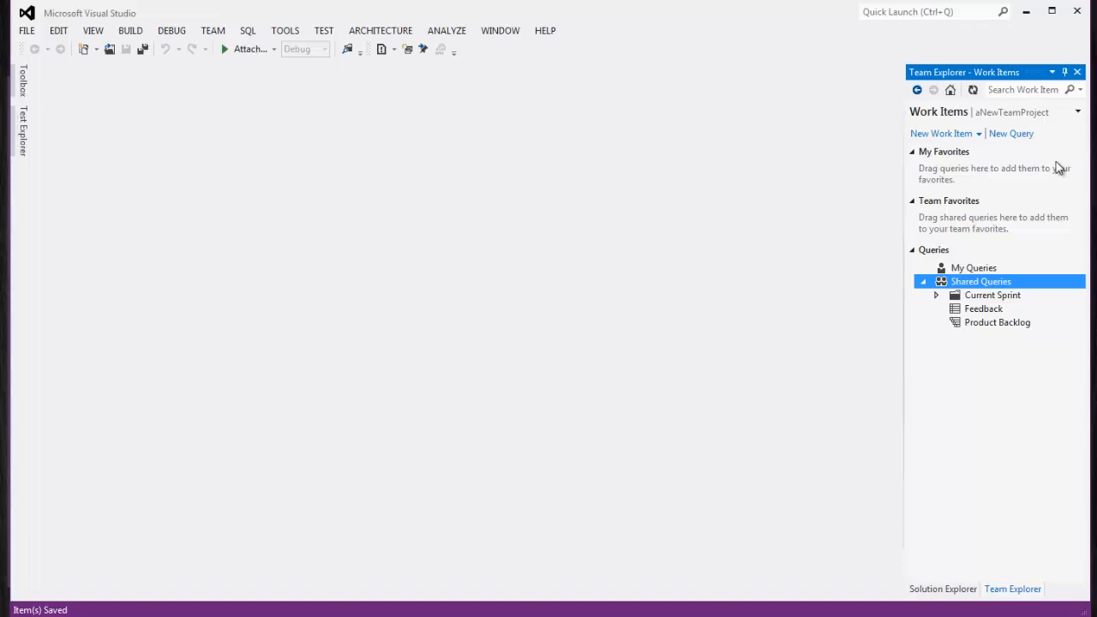
Discard an unwanted new query and navigate back to the Work Items page via Home
{"action": "left_click", "coordinate": [1012, 133]}
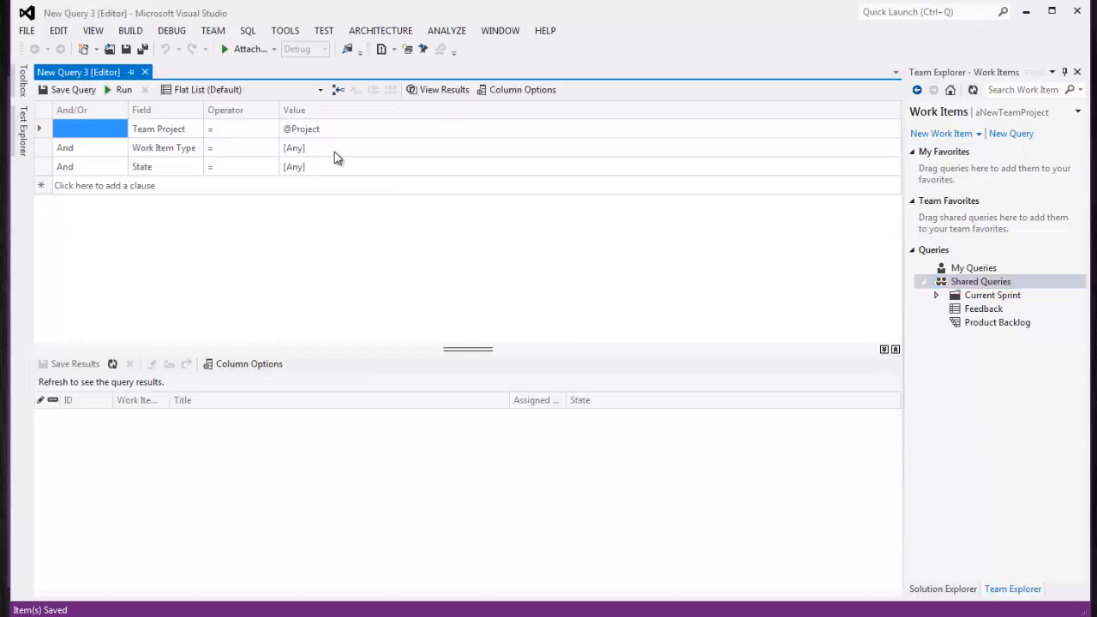
{"action": "left_click", "coordinate": [145, 72]}
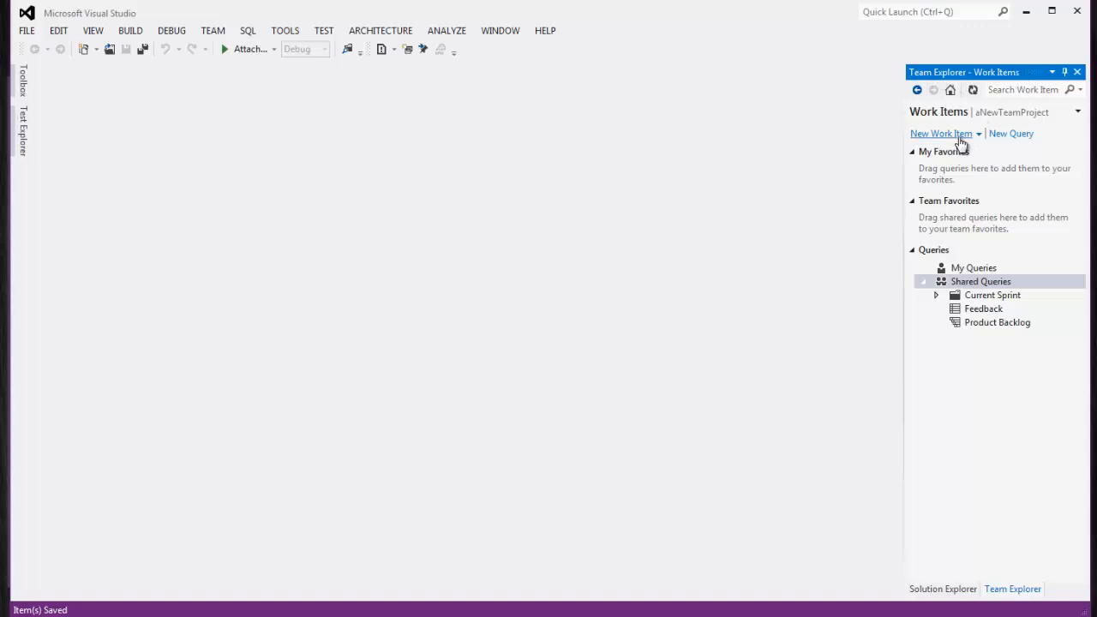
{"action": "left_click", "coordinate": [951, 91]}
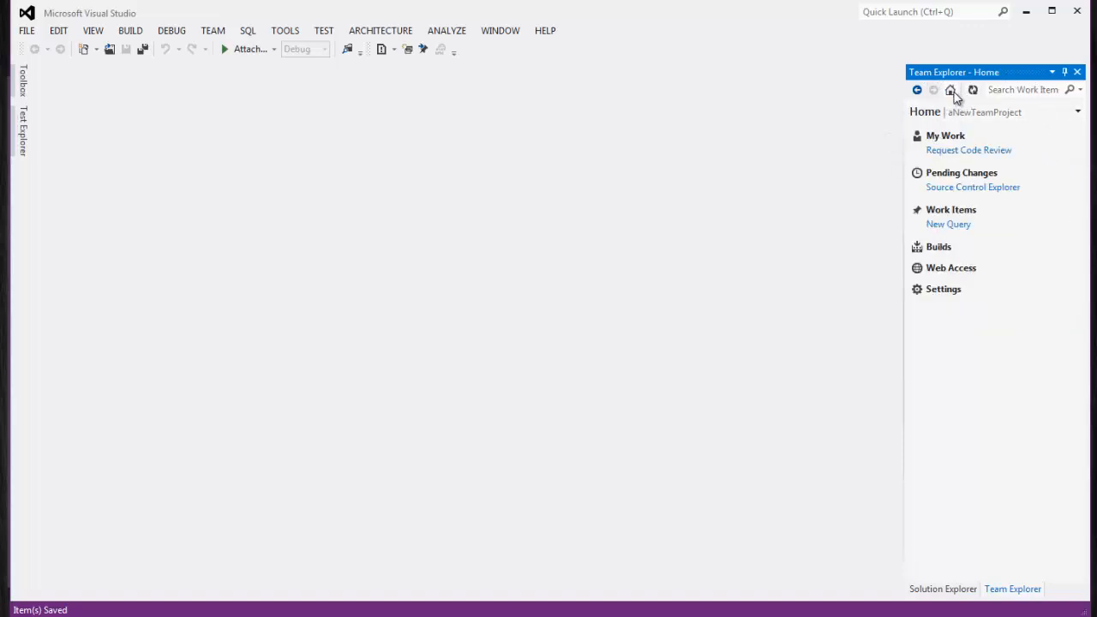
{"action": "left_click", "coordinate": [957, 215]}
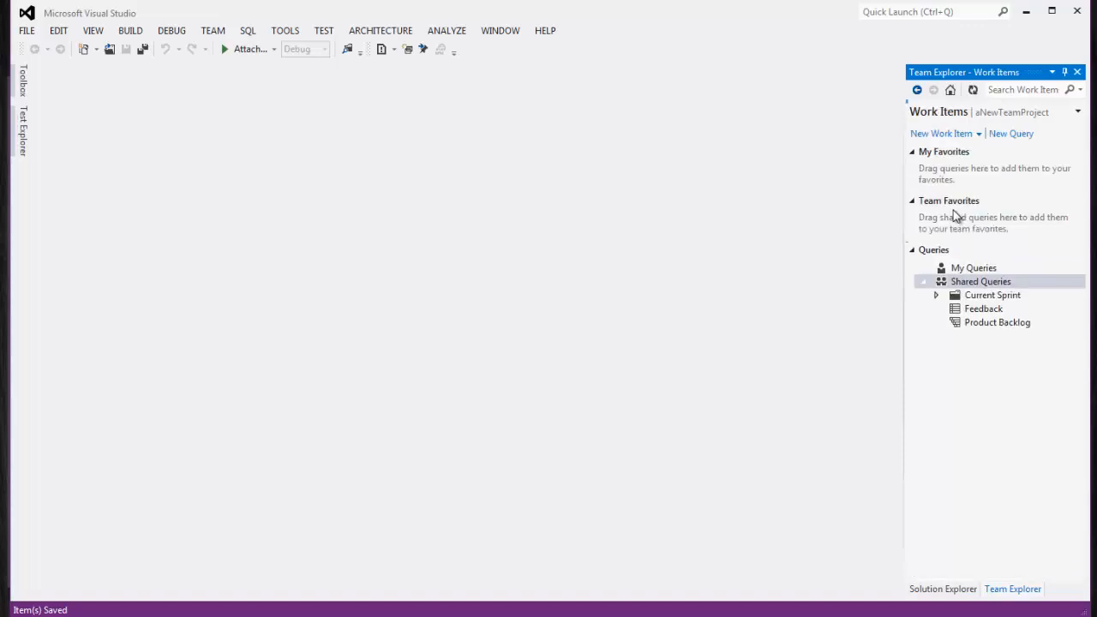
Create a new query filtering Work Item Type to Product Backlog Item, and delete its State clause
{"action": "left_click", "coordinate": [1008, 140]}
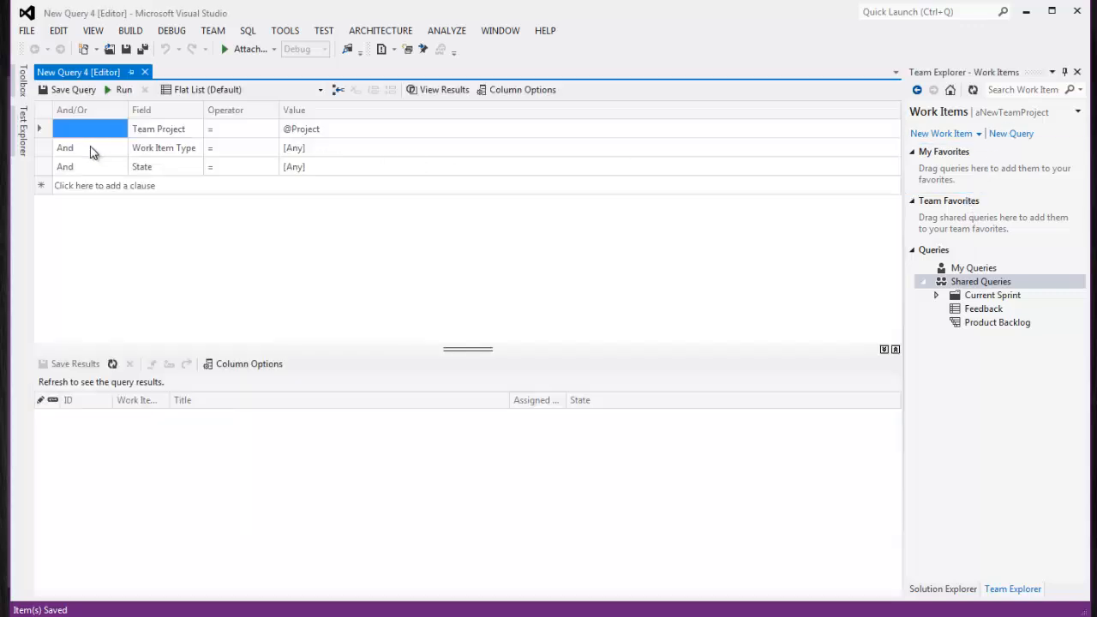
{"action": "left_click", "coordinate": [158, 131]}
{"action": "left_click", "coordinate": [326, 137]}
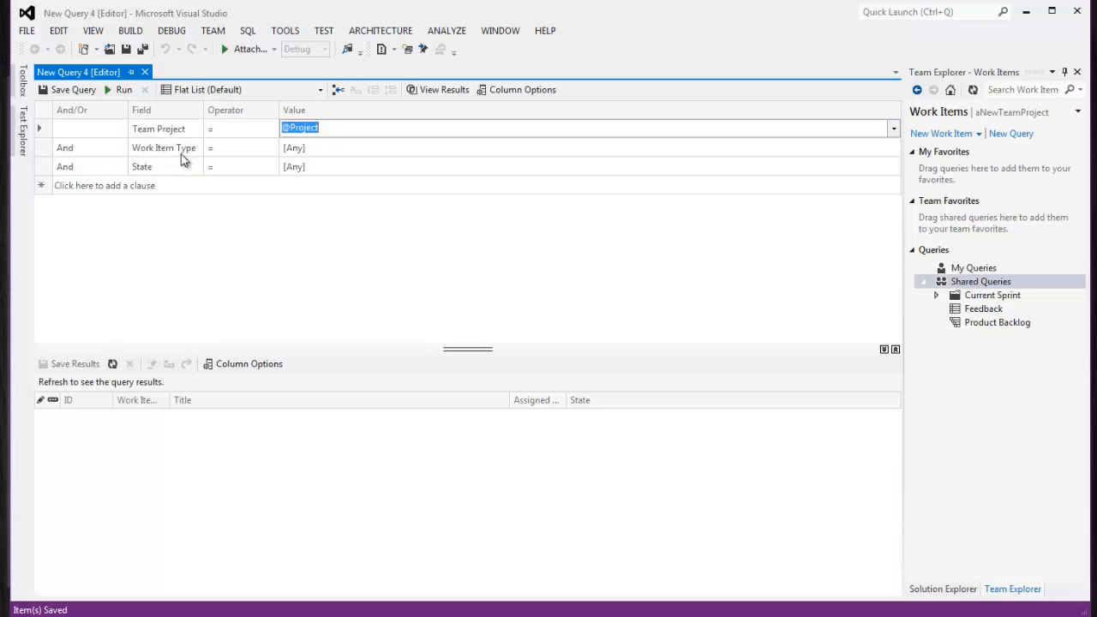
{"action": "left_click", "coordinate": [345, 149]}
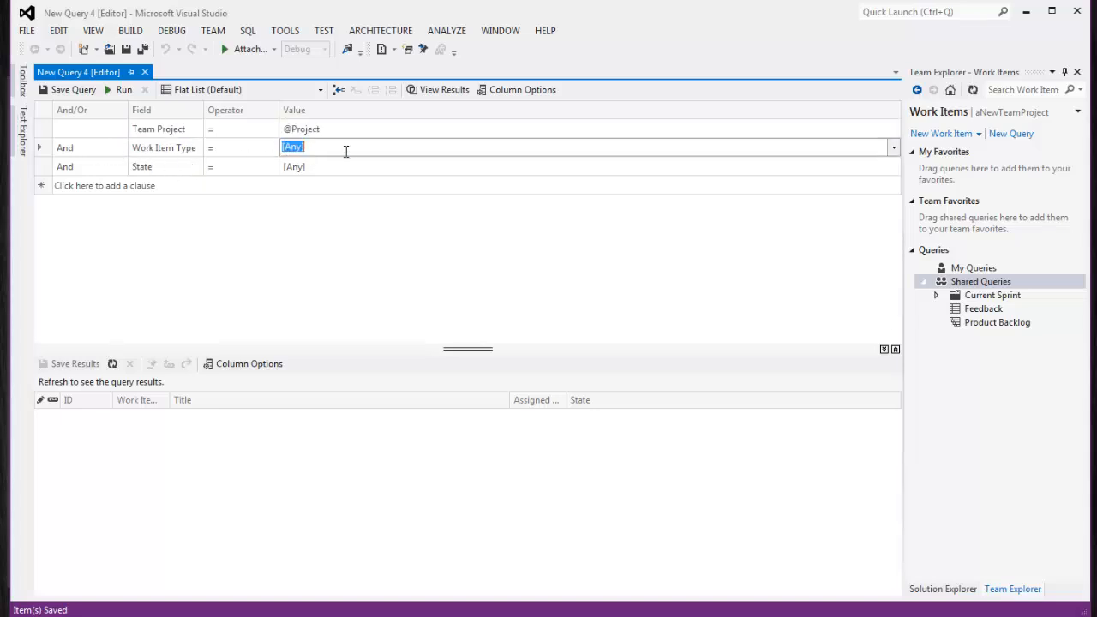
{"action": "left_click", "coordinate": [893, 147]}
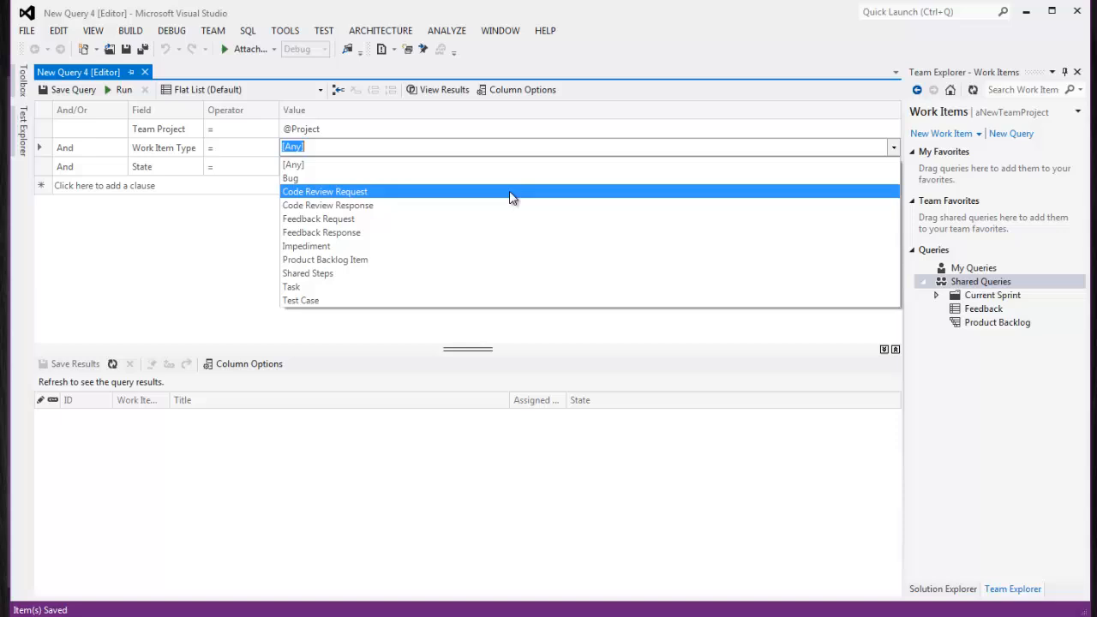
{"action": "left_click", "coordinate": [344, 261]}
{"action": "left_click", "coordinate": [42, 166]}
{"action": "right_click", "coordinate": [45, 166]}
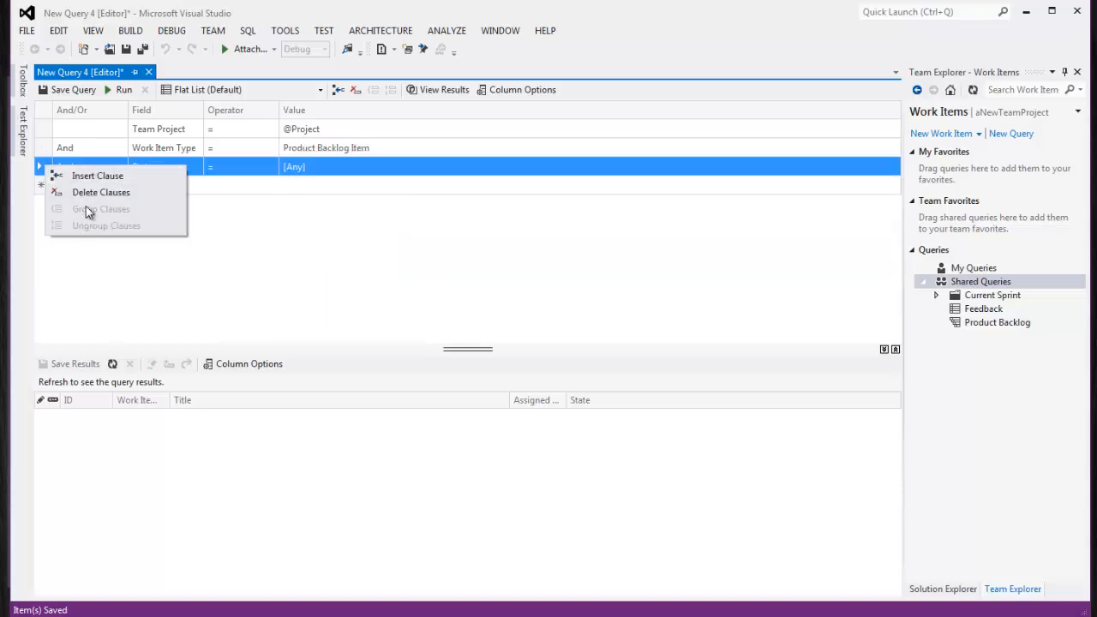
{"action": "left_click", "coordinate": [85, 192]}
Run the query, widen the Work Item Type column, and assign PBI4 to the project member
{"action": "left_click", "coordinate": [119, 89]}
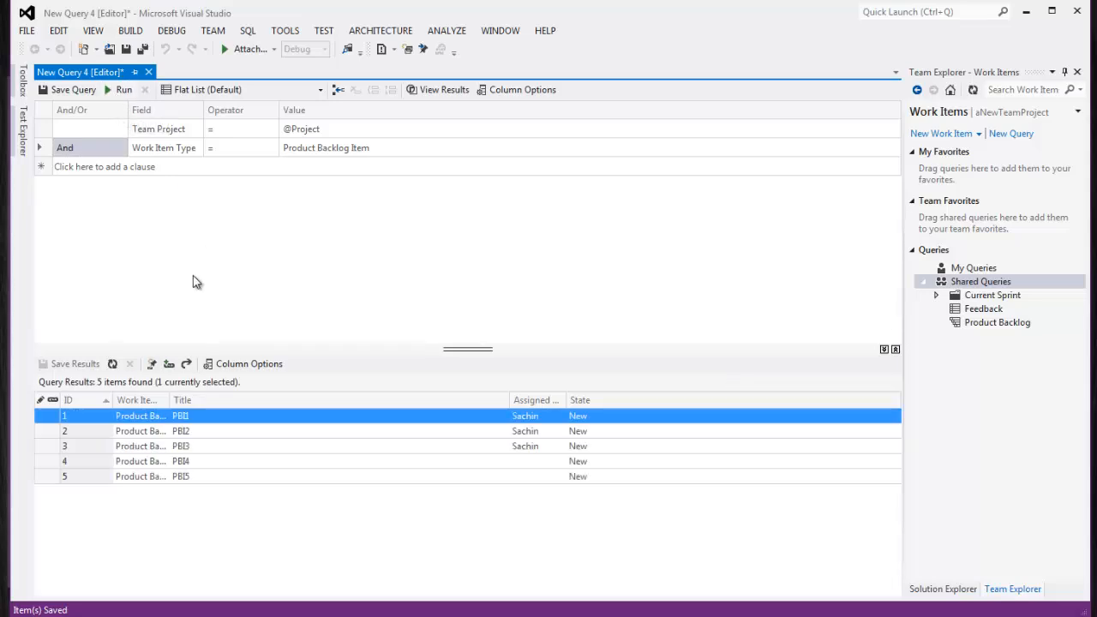
{"action": "left_click_drag", "start_coordinate": [173, 400], "coordinate": [290, 409]}
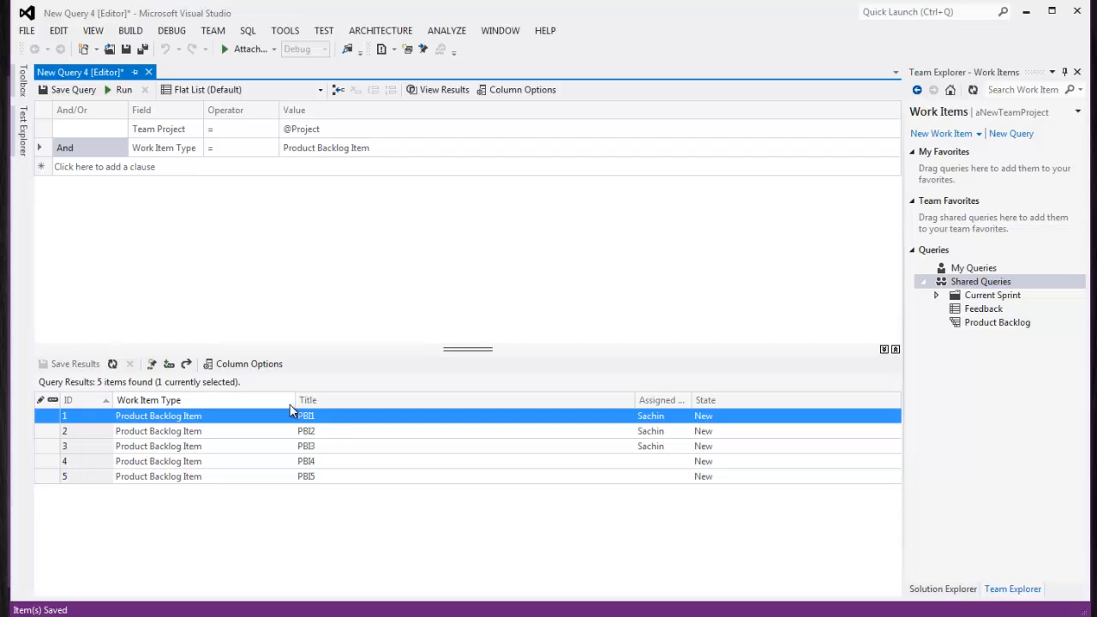
{"action": "double_click", "coordinate": [661, 463]}
{"action": "left_click", "coordinate": [141, 194]}
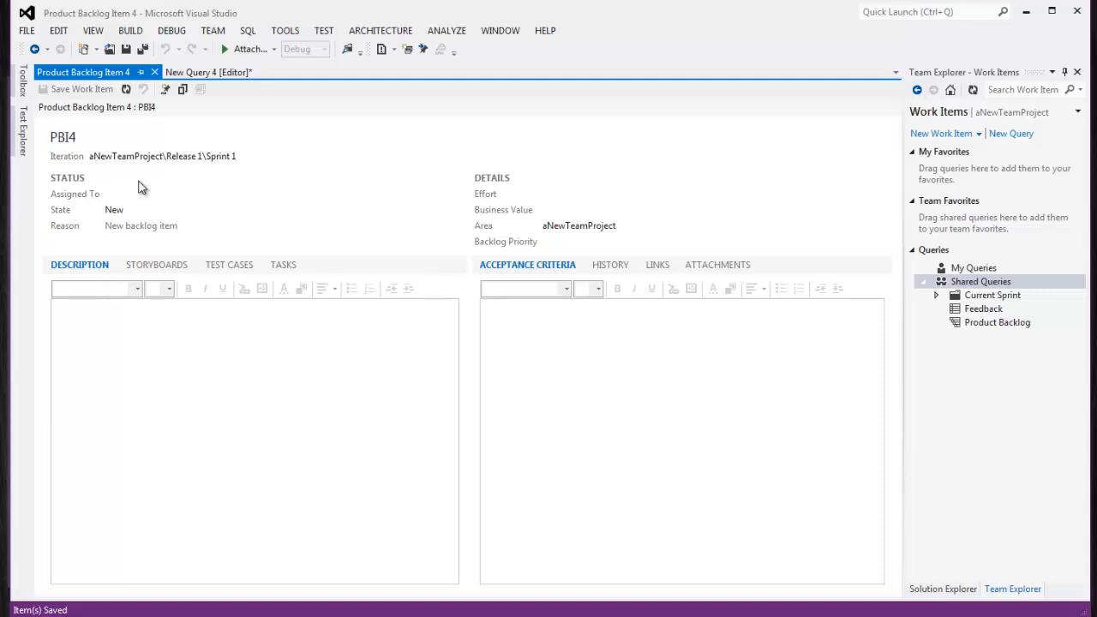
{"action": "left_click", "coordinate": [154, 196]}
{"action": "left_click", "coordinate": [155, 197]}
{"action": "left_click", "coordinate": [155, 196]}
{"action": "left_click", "coordinate": [125, 224]}
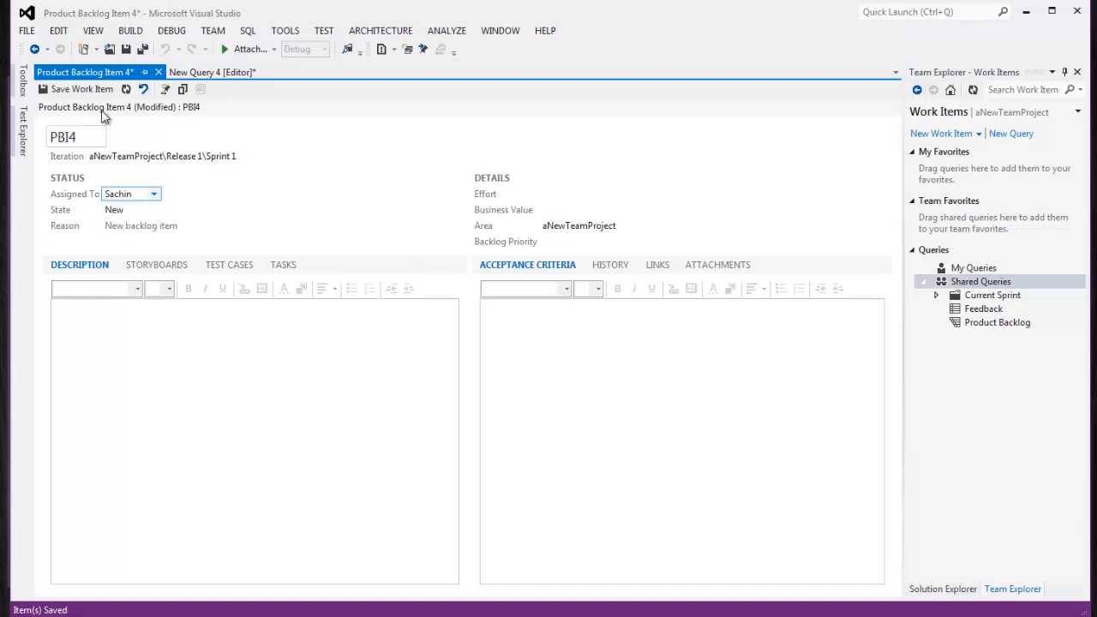
{"action": "left_click", "coordinate": [77, 90]}
{"action": "left_click", "coordinate": [155, 72]}
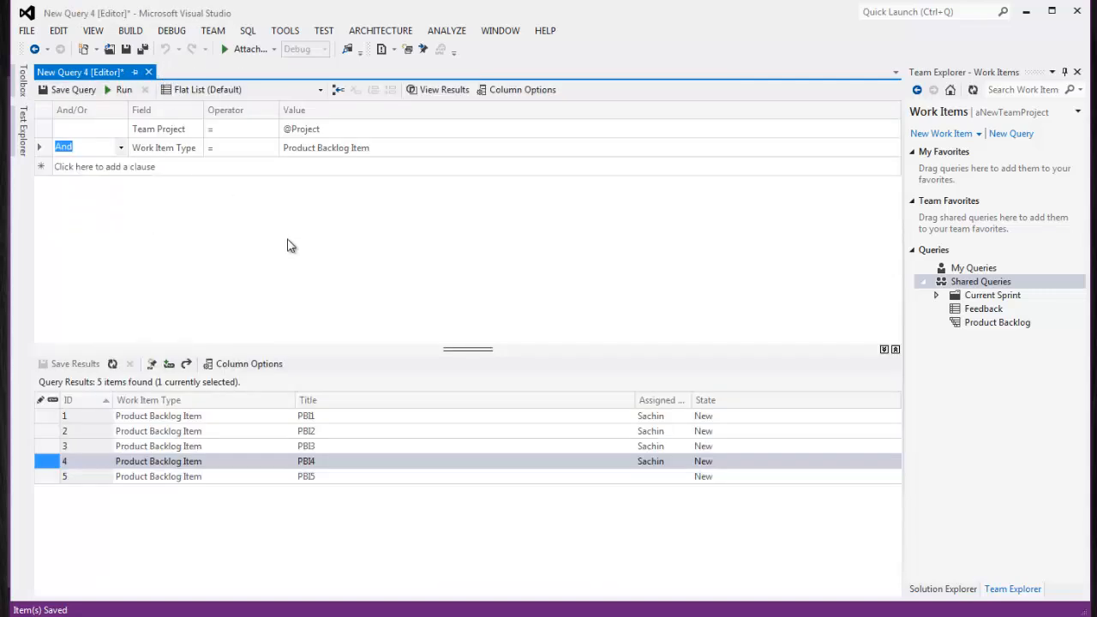
Assign PBI5 to the same project member and save it
{"action": "double_click", "coordinate": [650, 474]}
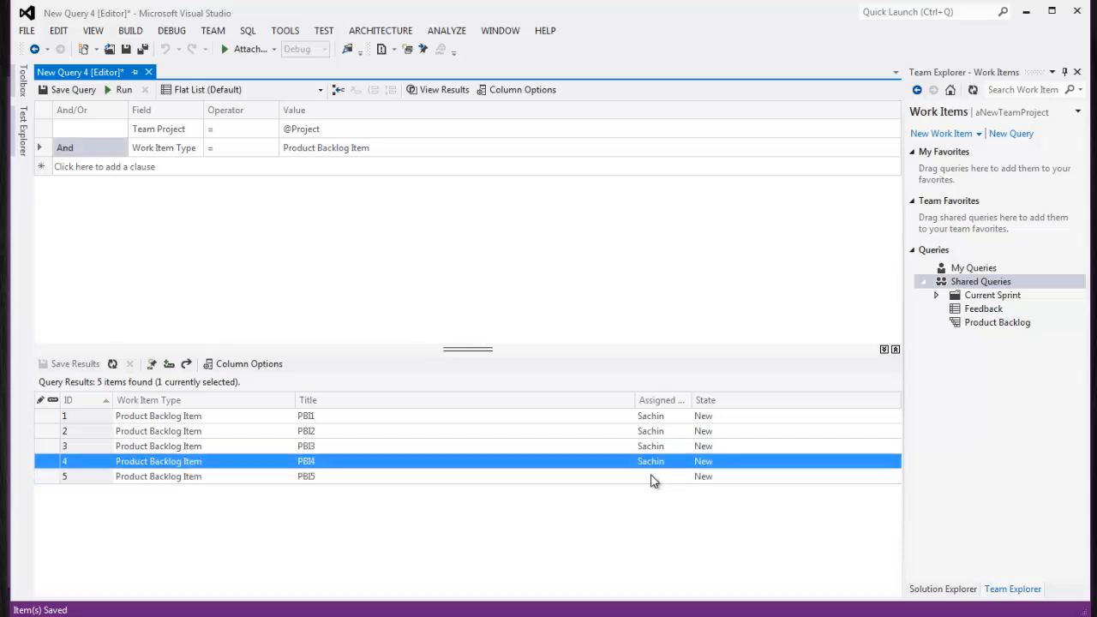
{"action": "left_click", "coordinate": [154, 194]}
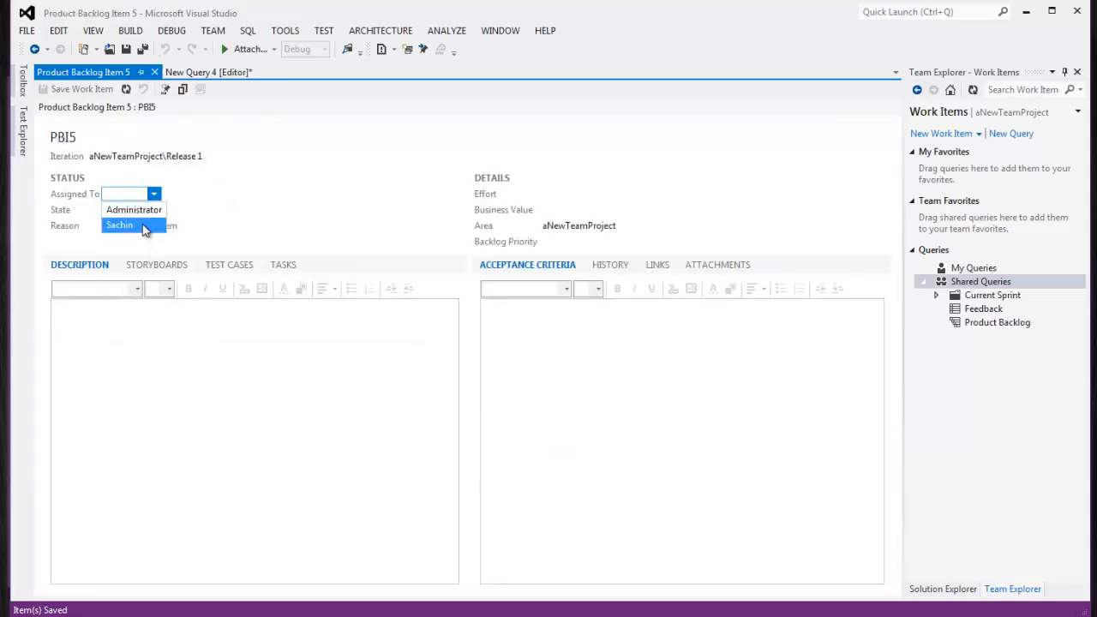
{"action": "left_click", "coordinate": [122, 223]}
{"action": "left_click", "coordinate": [78, 89]}
{"action": "left_click", "coordinate": [154, 73]}
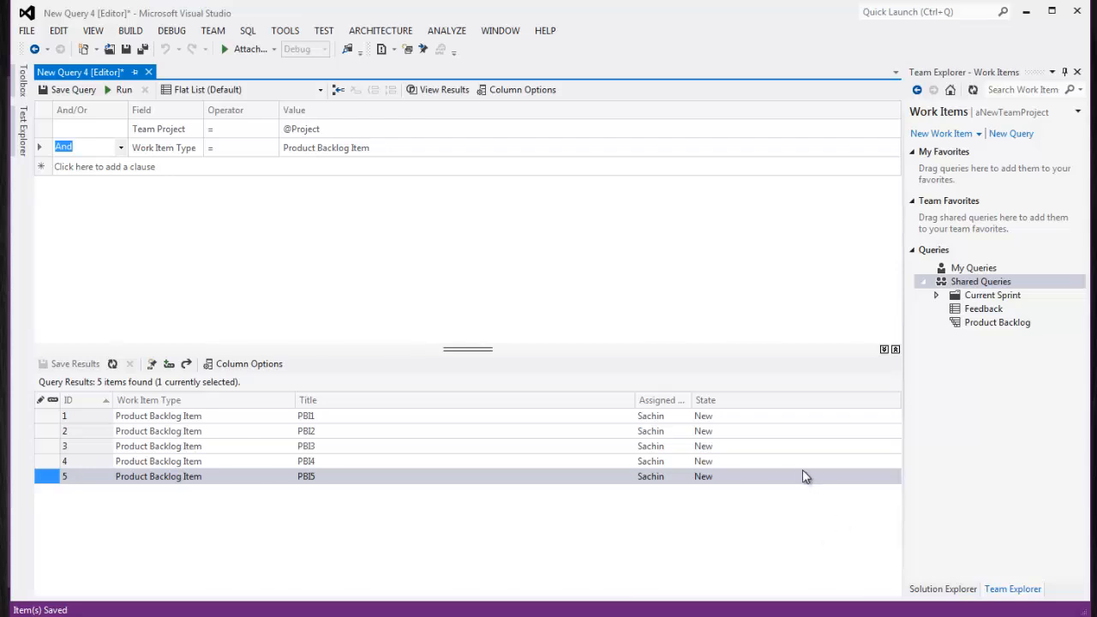
Check the assignments of all five results, then close the query without saving
{"action": "left_click", "coordinate": [750, 417]}
{"action": "left_click", "coordinate": [726, 447]}
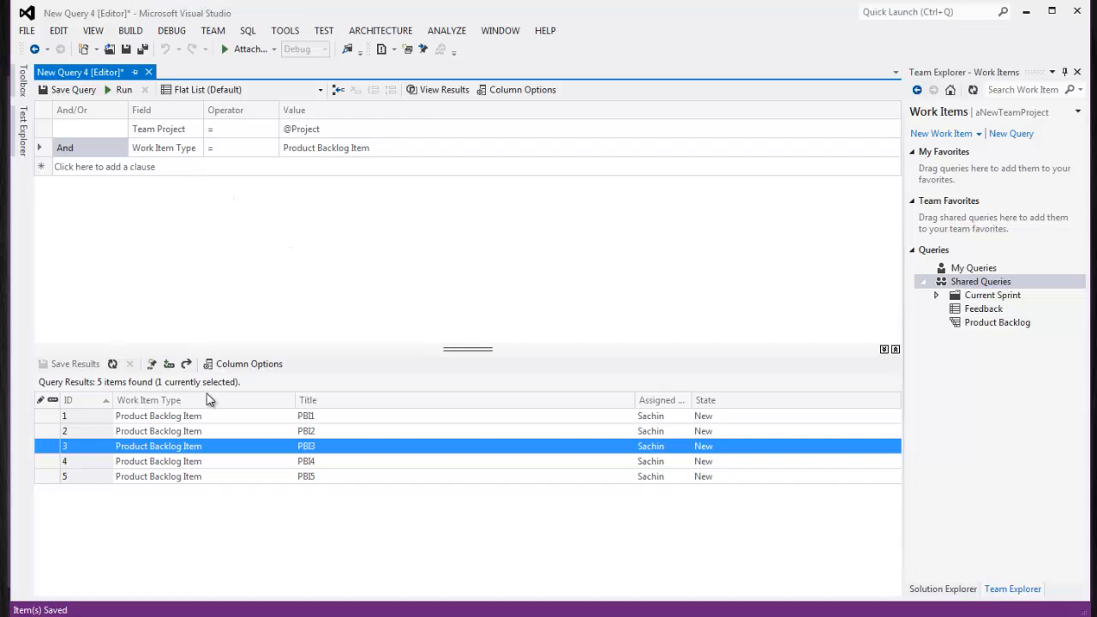
{"action": "left_click", "coordinate": [318, 417]}
{"action": "left_click", "coordinate": [322, 432]}
{"action": "left_click", "coordinate": [324, 448]}
{"action": "left_click", "coordinate": [323, 463]}
{"action": "left_click", "coordinate": [323, 477]}
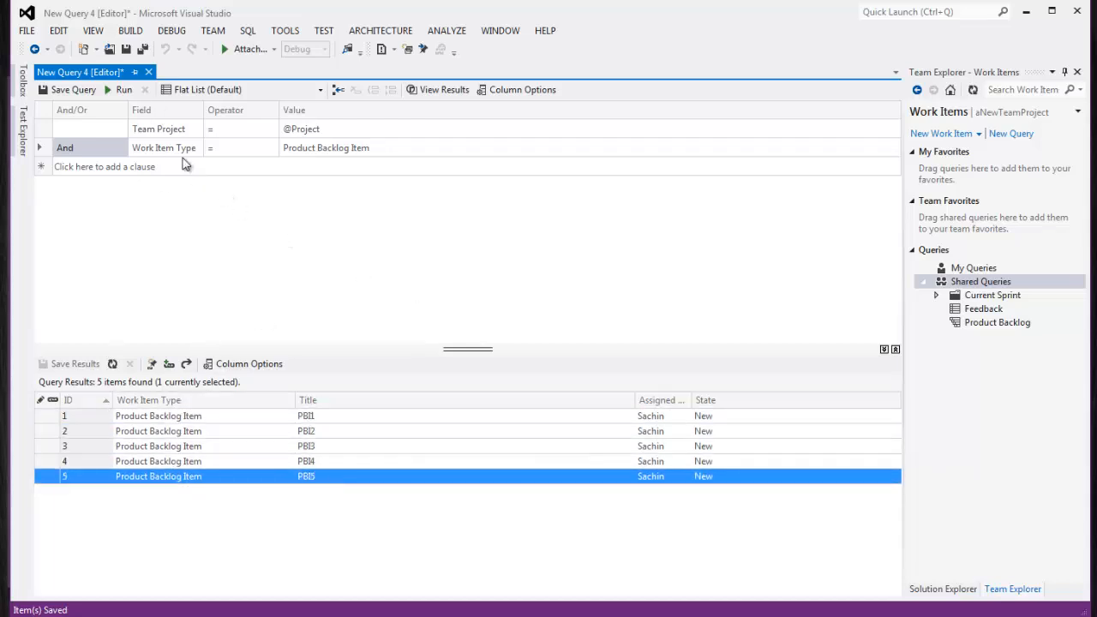
{"action": "left_click", "coordinate": [149, 72]}
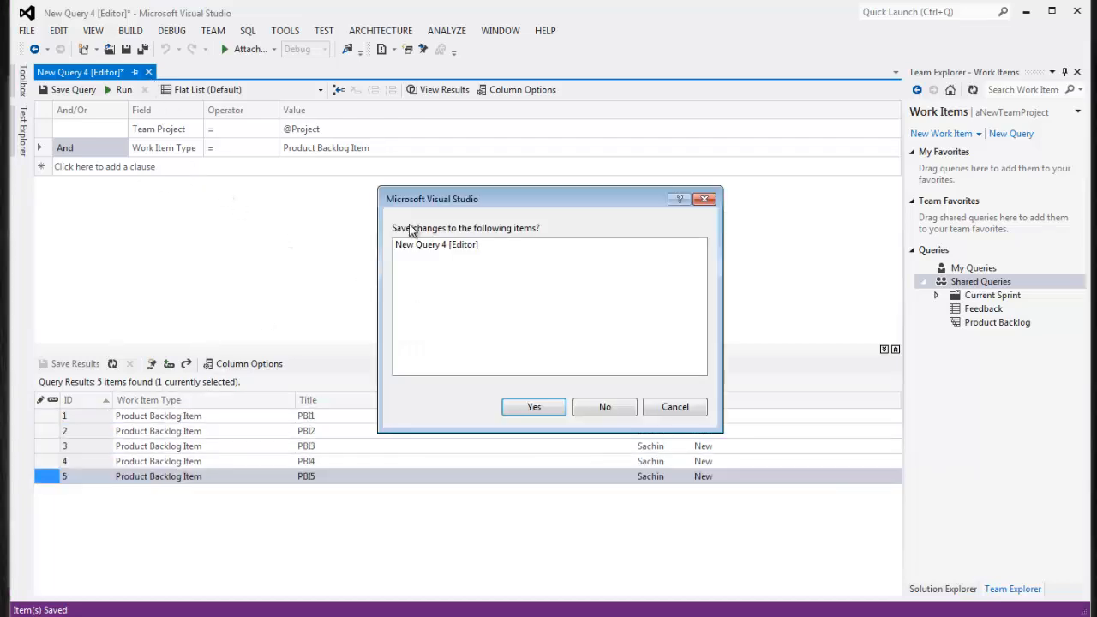
{"action": "left_click", "coordinate": [606, 411]}
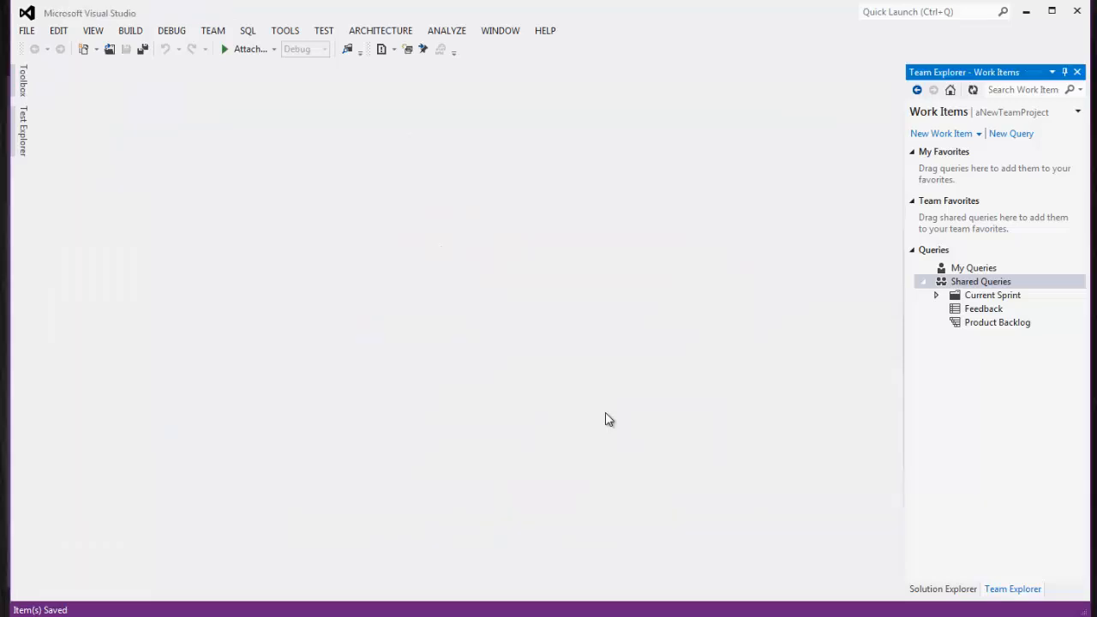
Create a new test case titled TC01 in Release 1\Sprint 1 and save it
{"action": "left_click", "coordinate": [978, 134]}
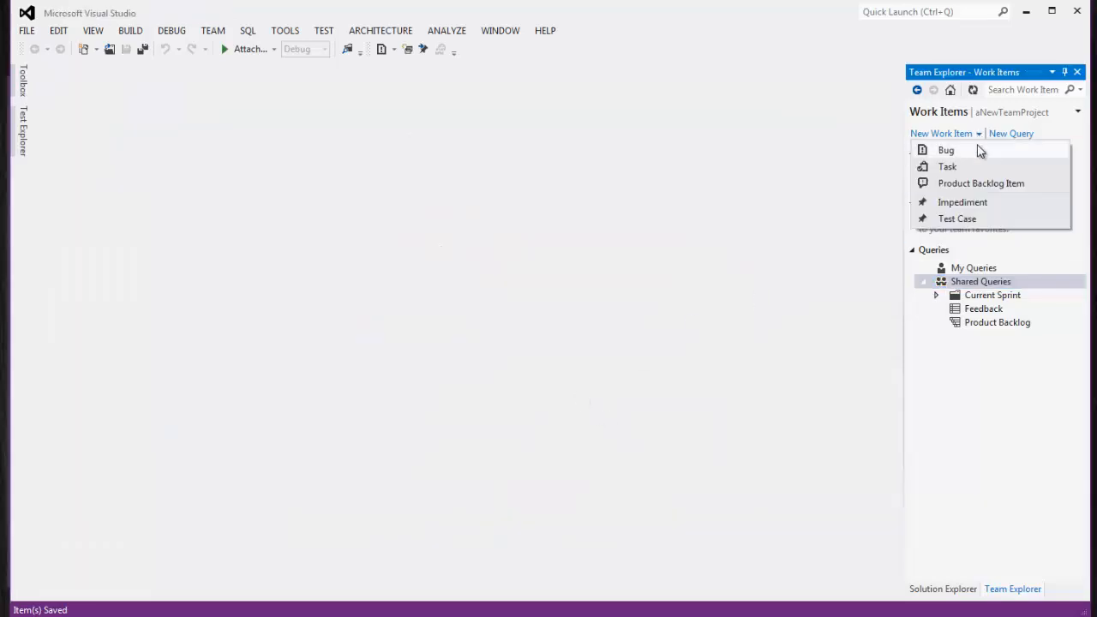
{"action": "left_click", "coordinate": [958, 219]}
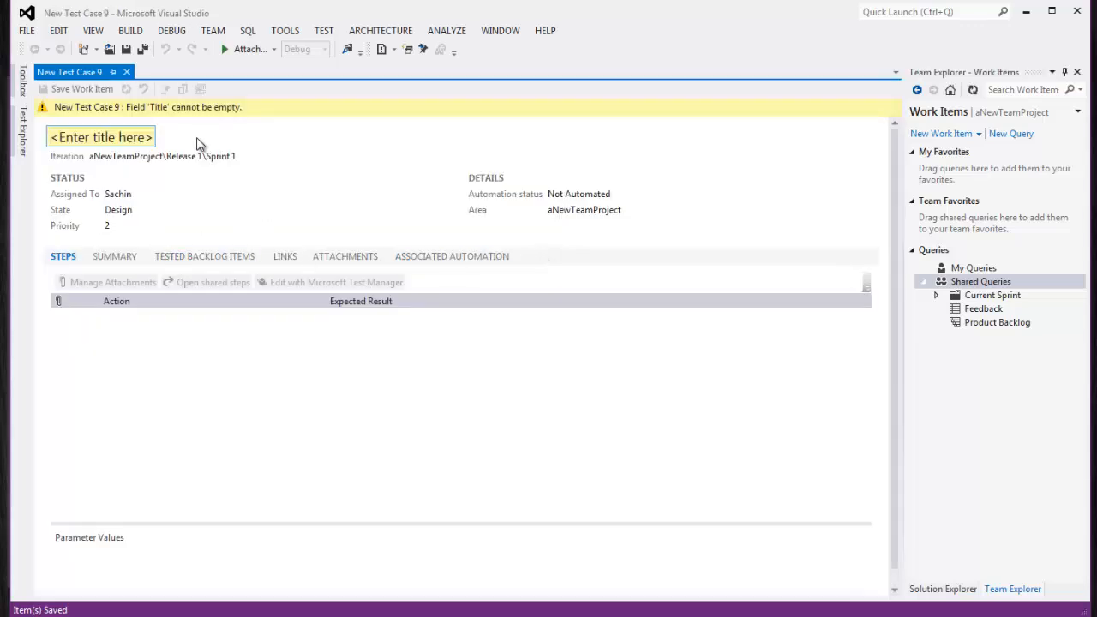
{"action": "type", "text": "TC"}
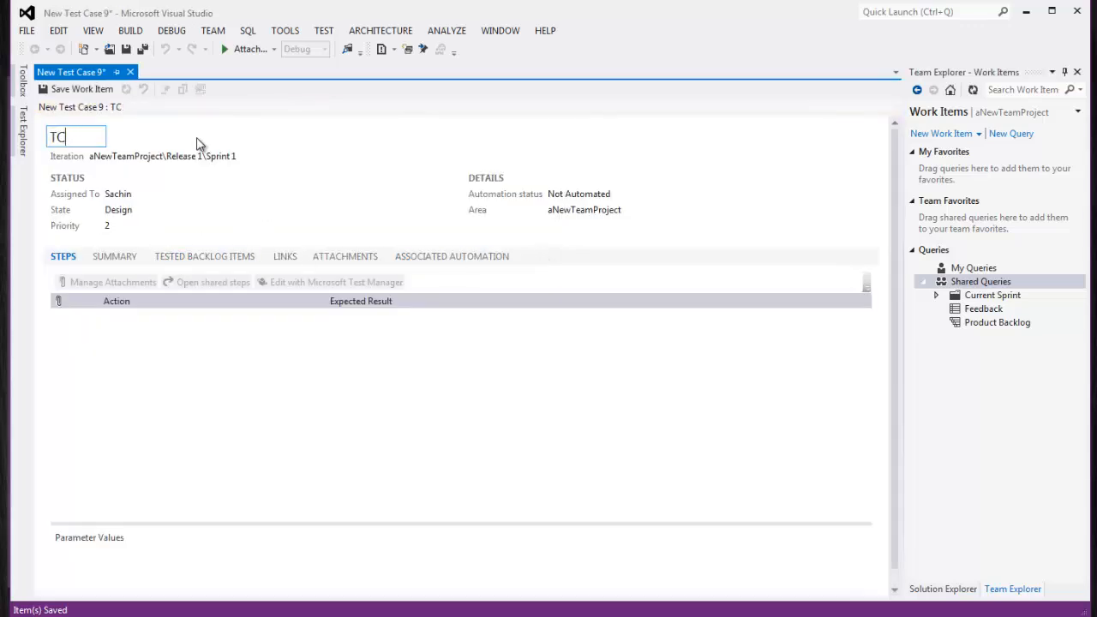
{"action": "type", "text": "F01"}
{"action": "left_click", "coordinate": [99, 89]}
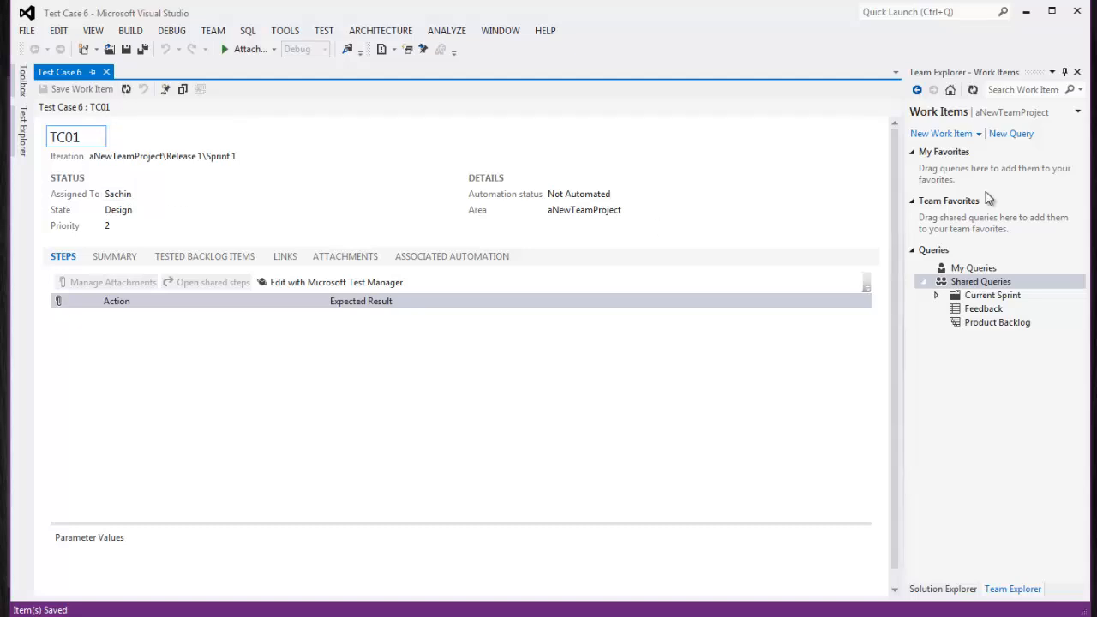
Create test case TC02 in iteration aNewTeamProject\Release 1 and save it as Test Case 7
{"action": "left_click", "coordinate": [966, 137]}
{"action": "left_click", "coordinate": [946, 216]}
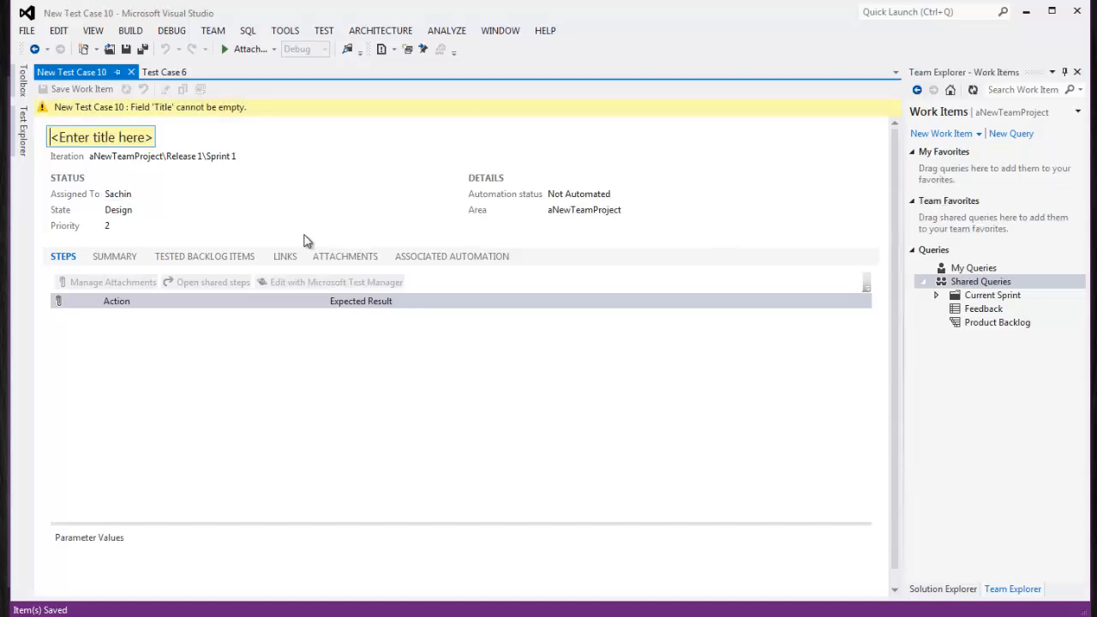
{"action": "left_click", "coordinate": [97, 139]}
{"action": "type", "text": "TC02"}
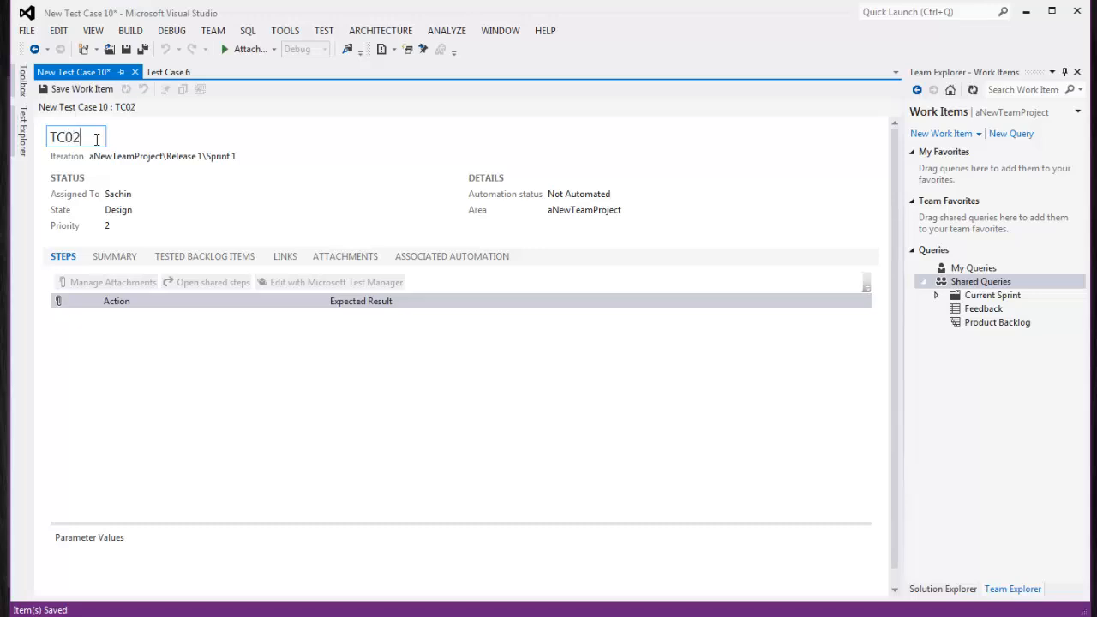
{"action": "left_click", "coordinate": [246, 156]}
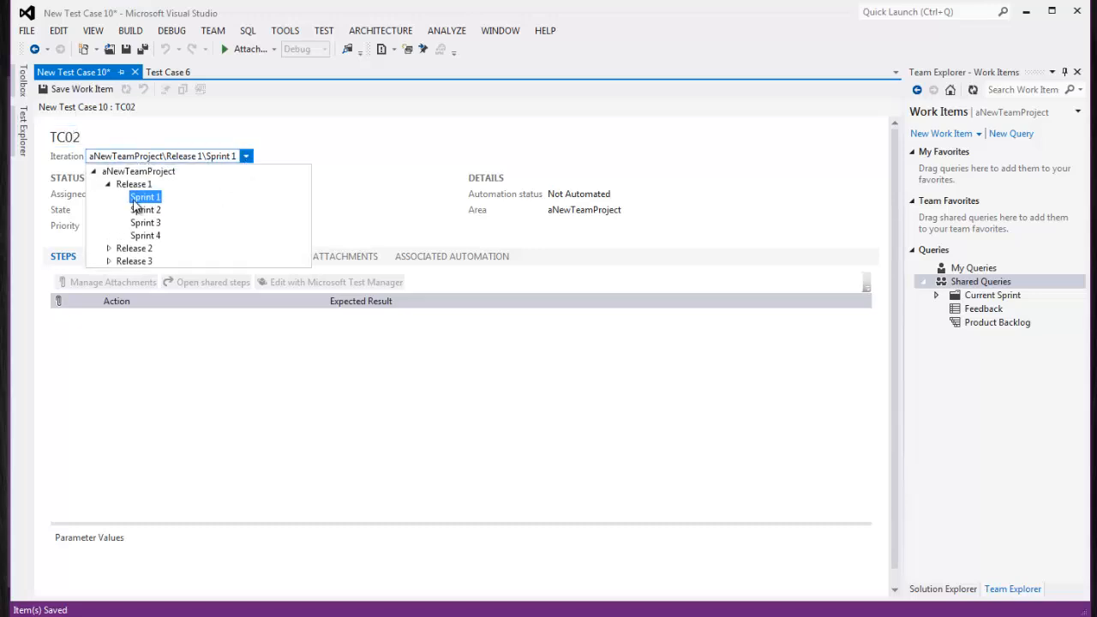
{"action": "left_click", "coordinate": [134, 184]}
{"action": "left_click", "coordinate": [213, 158]}
{"action": "left_click", "coordinate": [167, 176]}
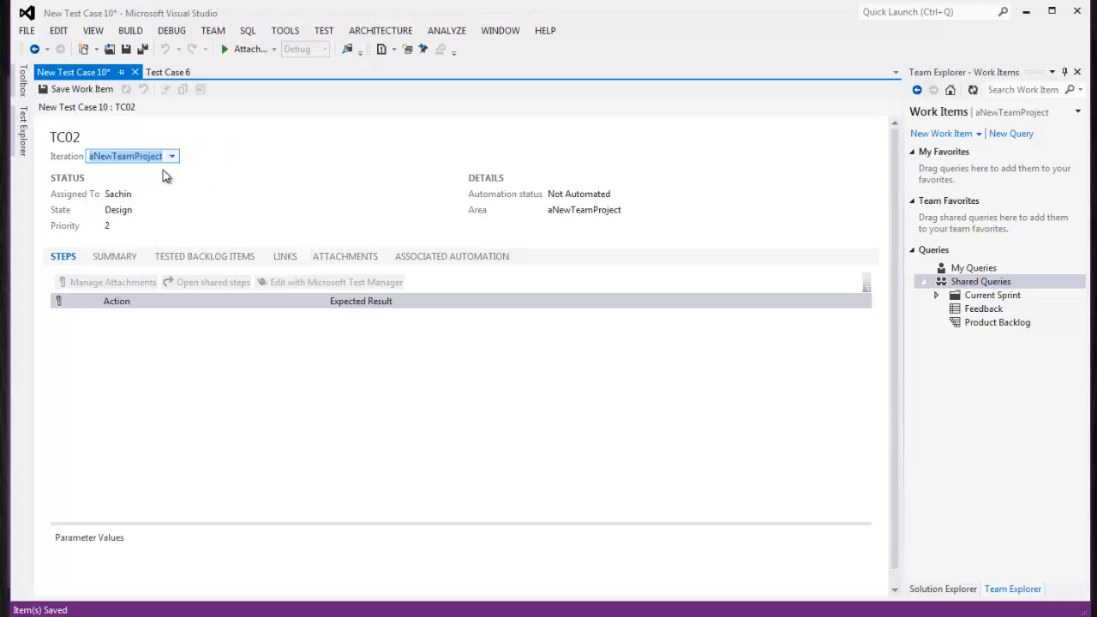
{"action": "left_click", "coordinate": [172, 156]}
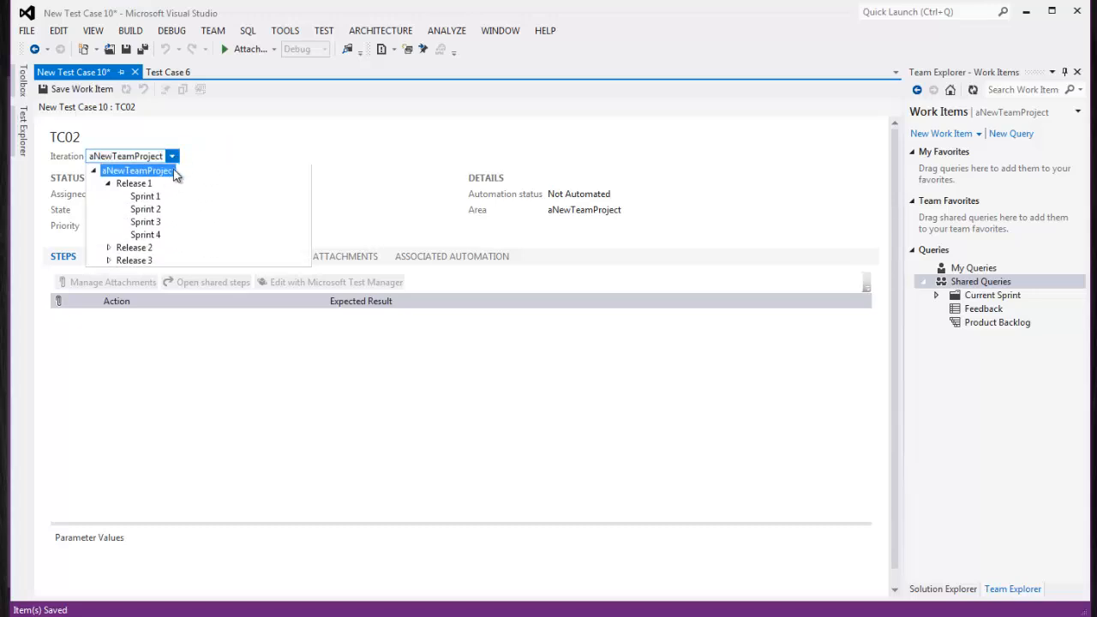
{"action": "left_click", "coordinate": [134, 184]}
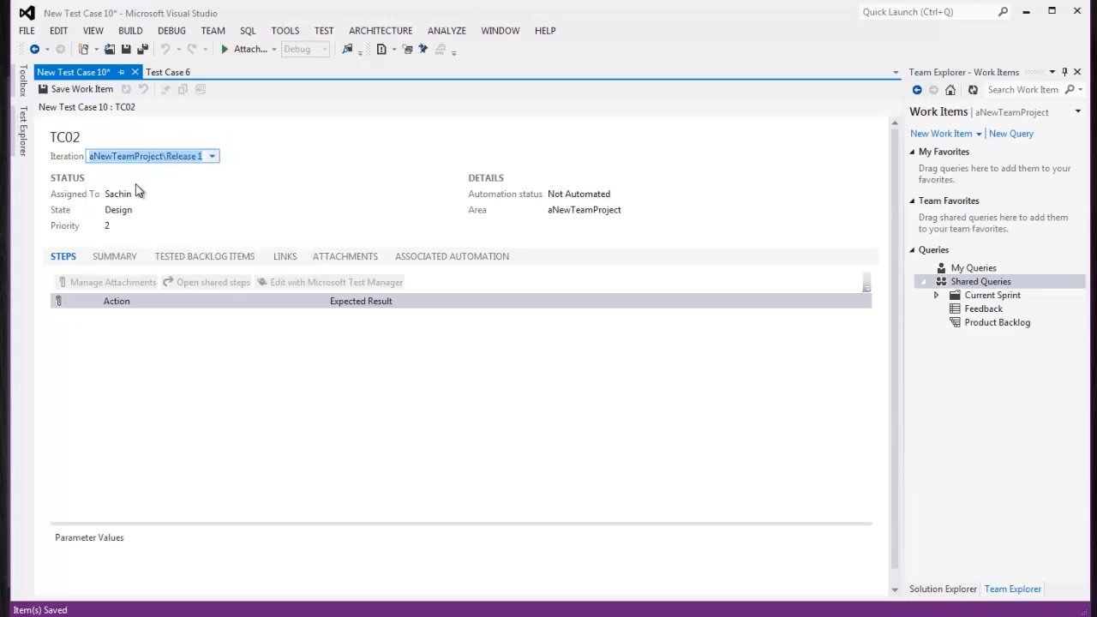
{"action": "left_click", "coordinate": [94, 89]}
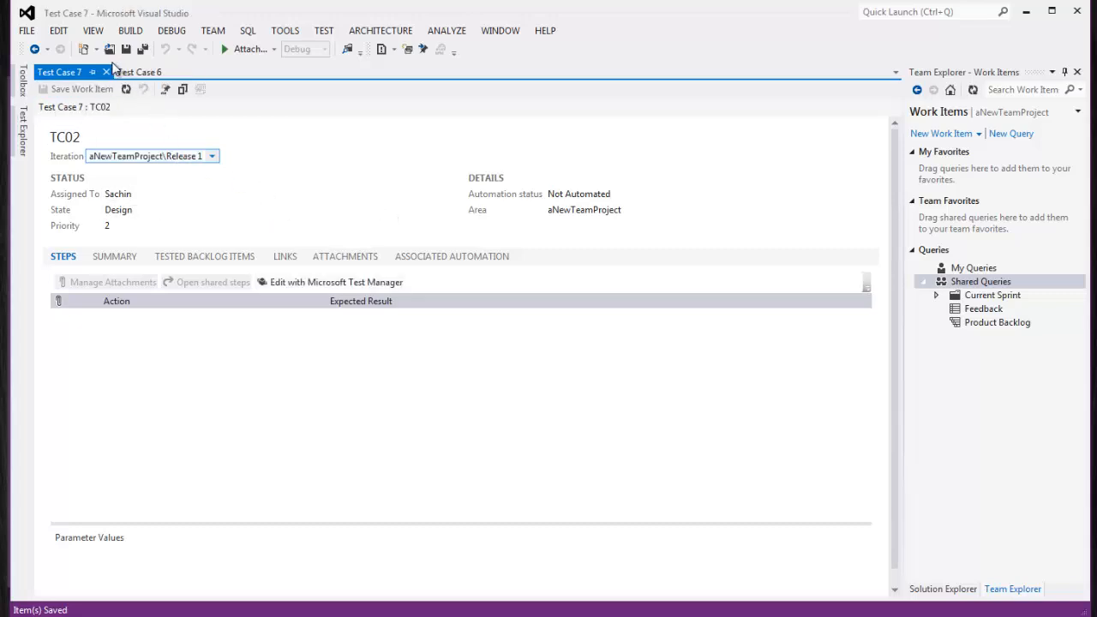
Create test case TC03 in iteration Release 1 and save it
{"action": "left_click", "coordinate": [950, 135]}
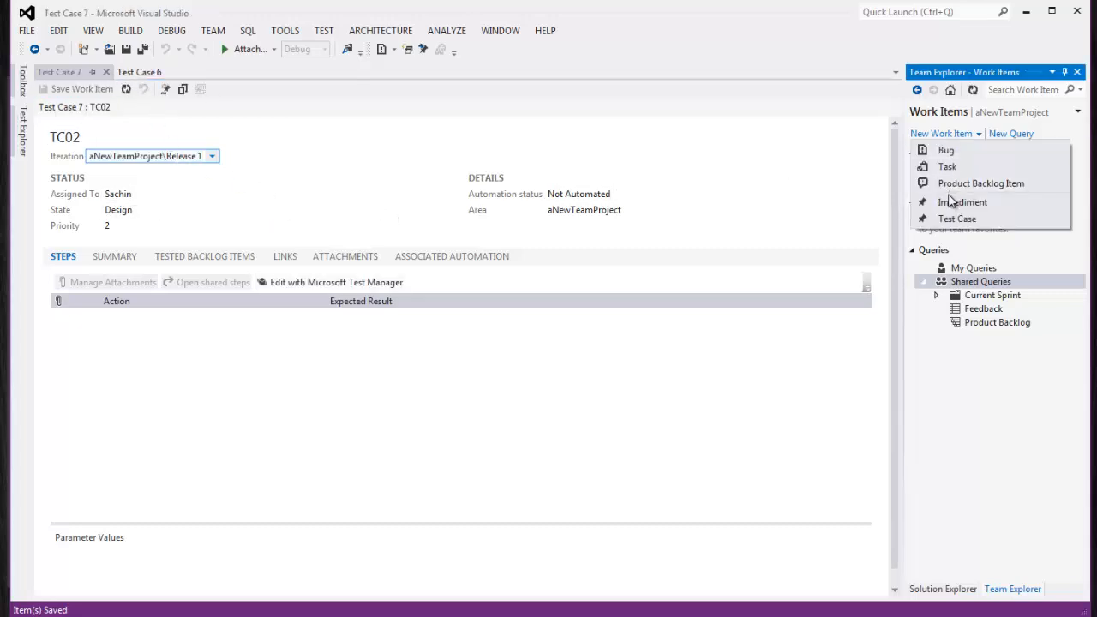
{"action": "left_click", "coordinate": [946, 215]}
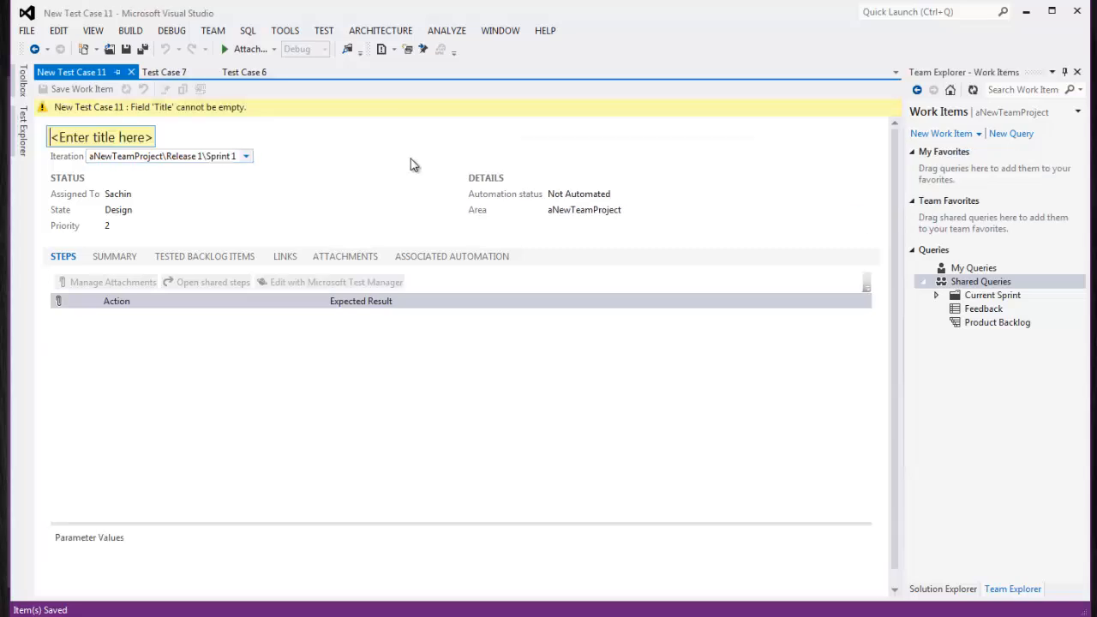
{"action": "left_click", "coordinate": [99, 134]}
{"action": "type", "text": "TC-"}
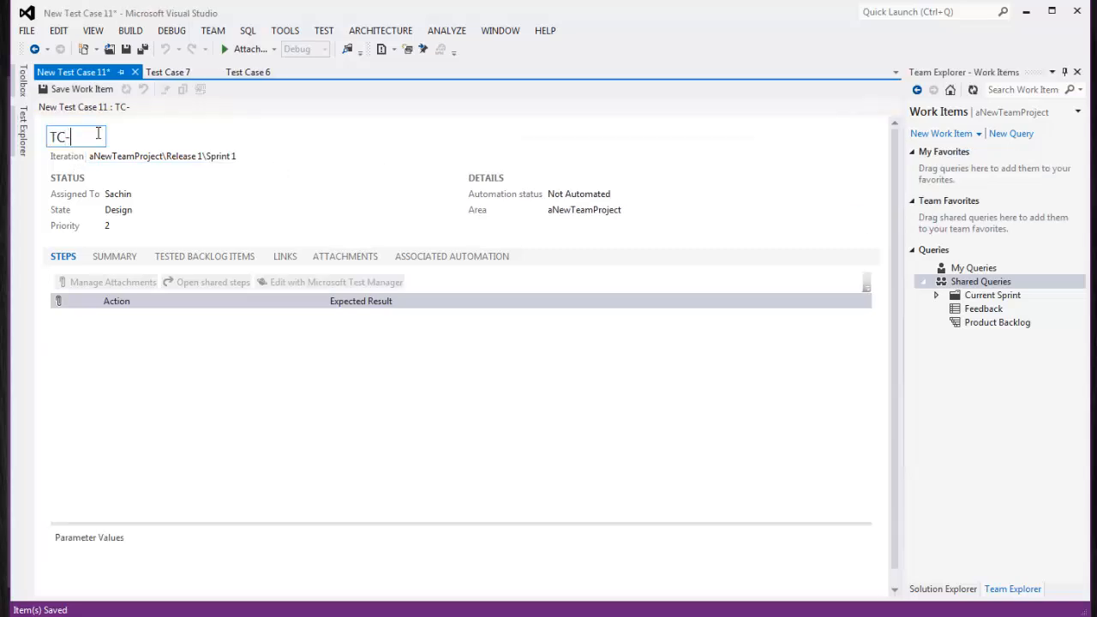
{"action": "type", "text": "04"}
{"action": "left_click", "coordinate": [247, 158]}
{"action": "left_click", "coordinate": [141, 182]}
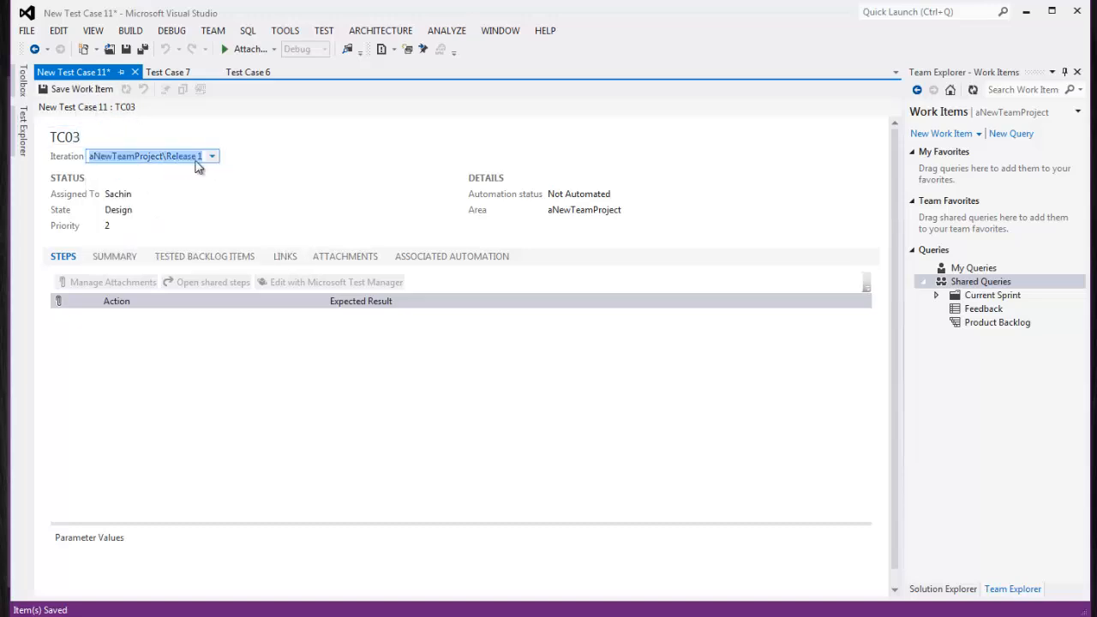
{"action": "left_click", "coordinate": [106, 89]}
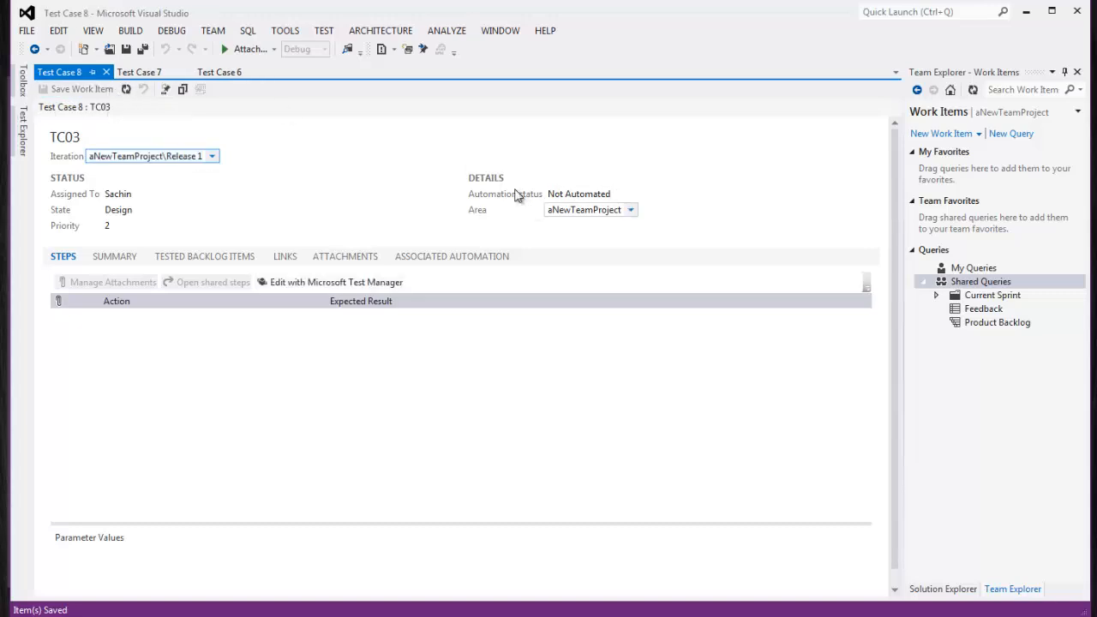
Create test case TC04 in iteration Release 1 and save it
{"action": "left_click", "coordinate": [941, 134]}
{"action": "left_click", "coordinate": [942, 217]}
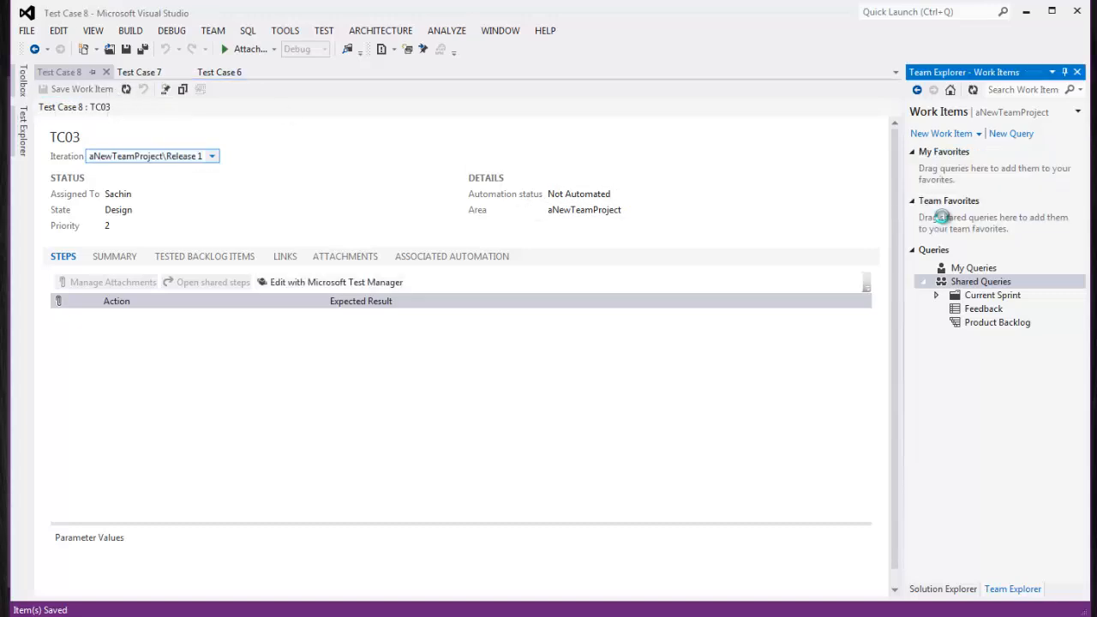
{"action": "type", "text": "T"}
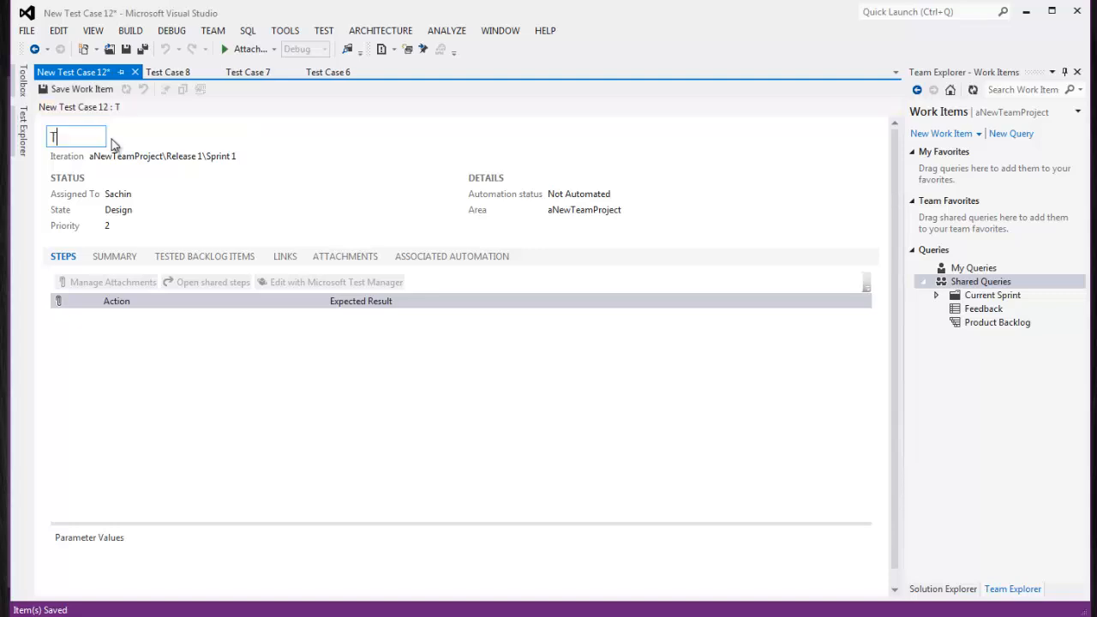
{"action": "type", "text": "C04"}
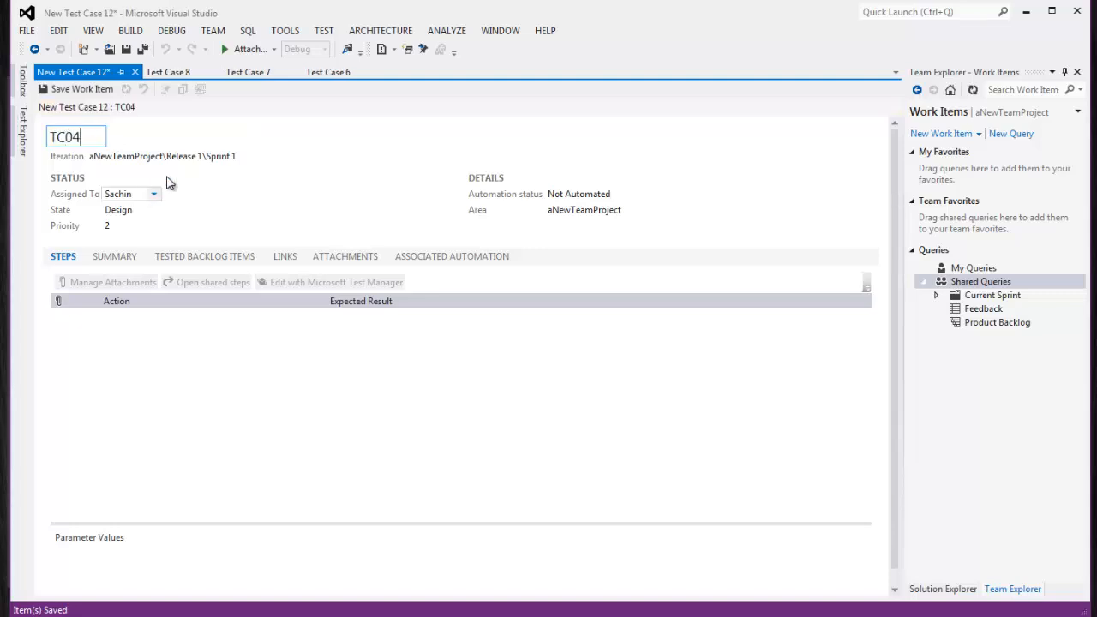
{"action": "left_click", "coordinate": [246, 156]}
{"action": "left_click", "coordinate": [132, 181]}
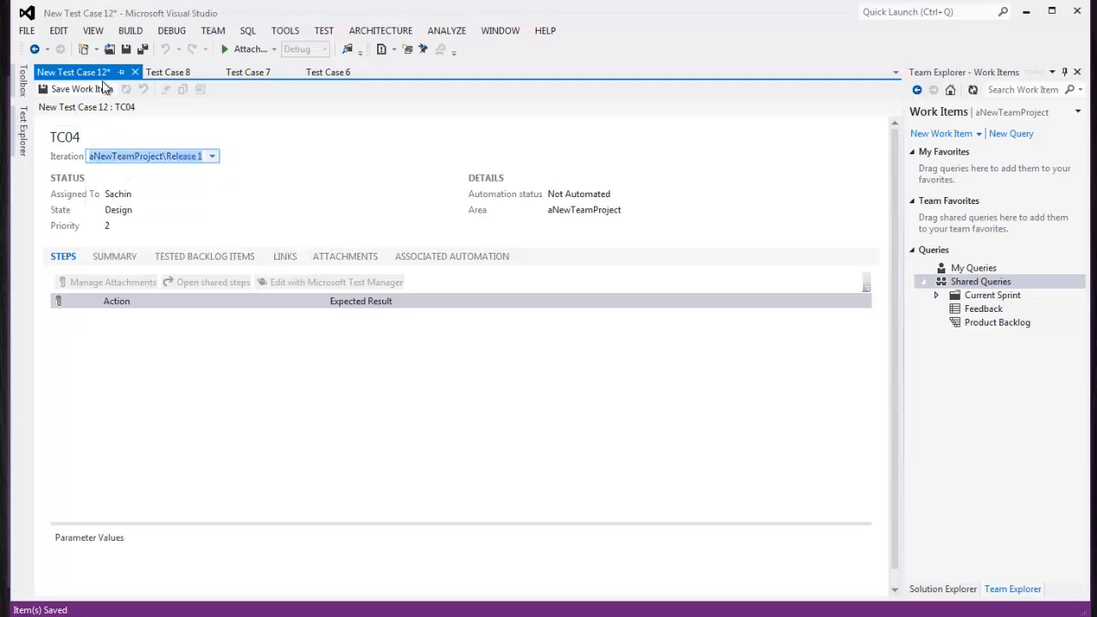
{"action": "left_click", "coordinate": [77, 89]}
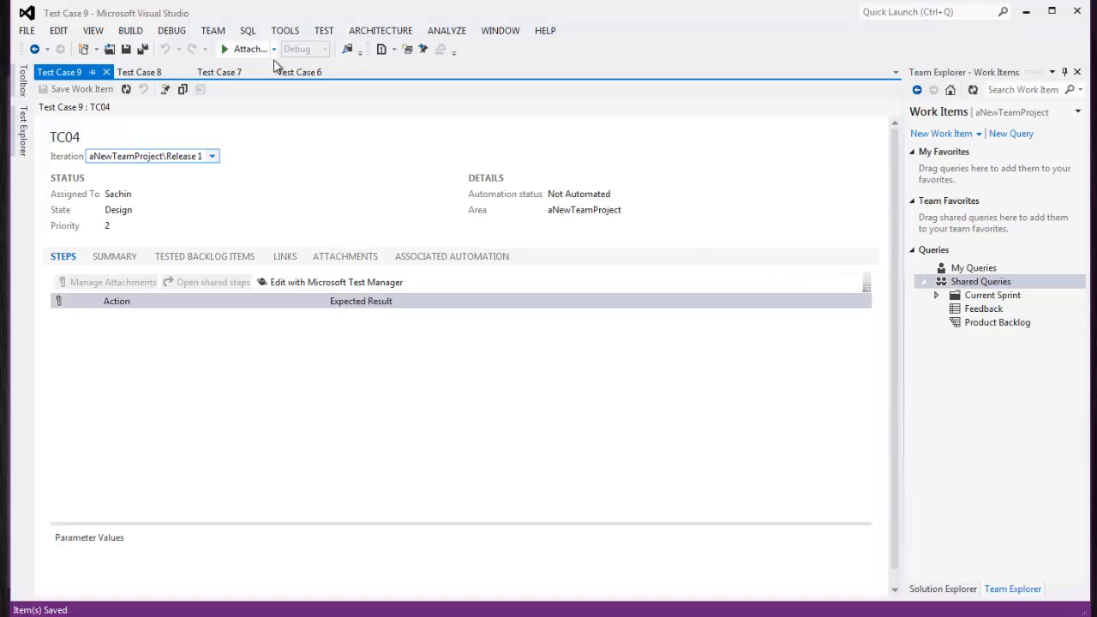
Close the TC04, TC03, TC02 and TC01 test case tabs
{"action": "left_click", "coordinate": [139, 72]}
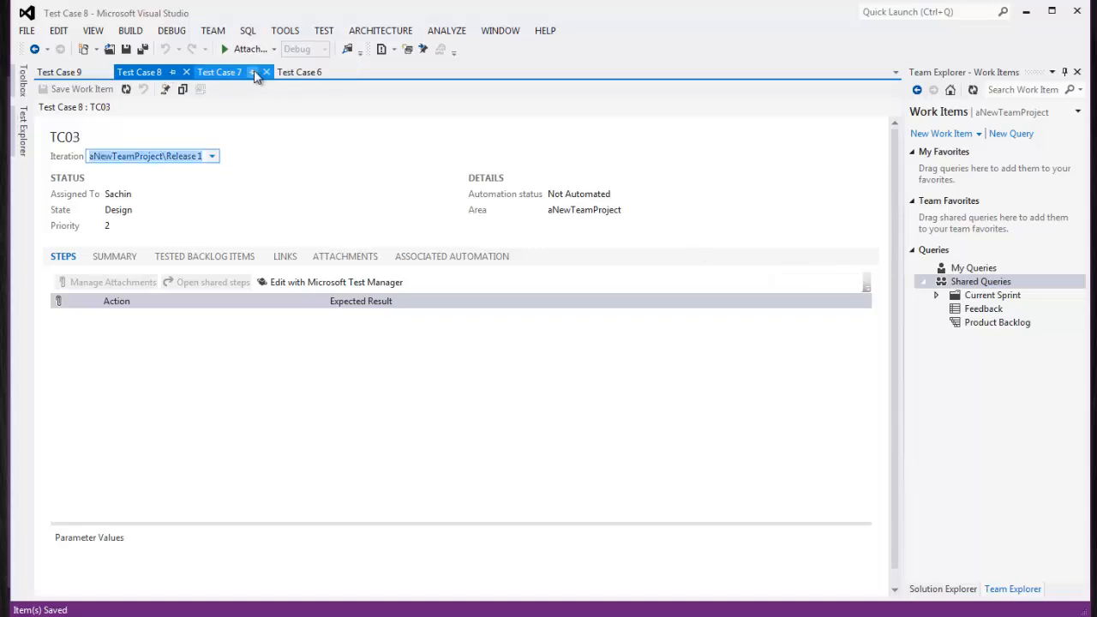
{"action": "left_click", "coordinate": [234, 75]}
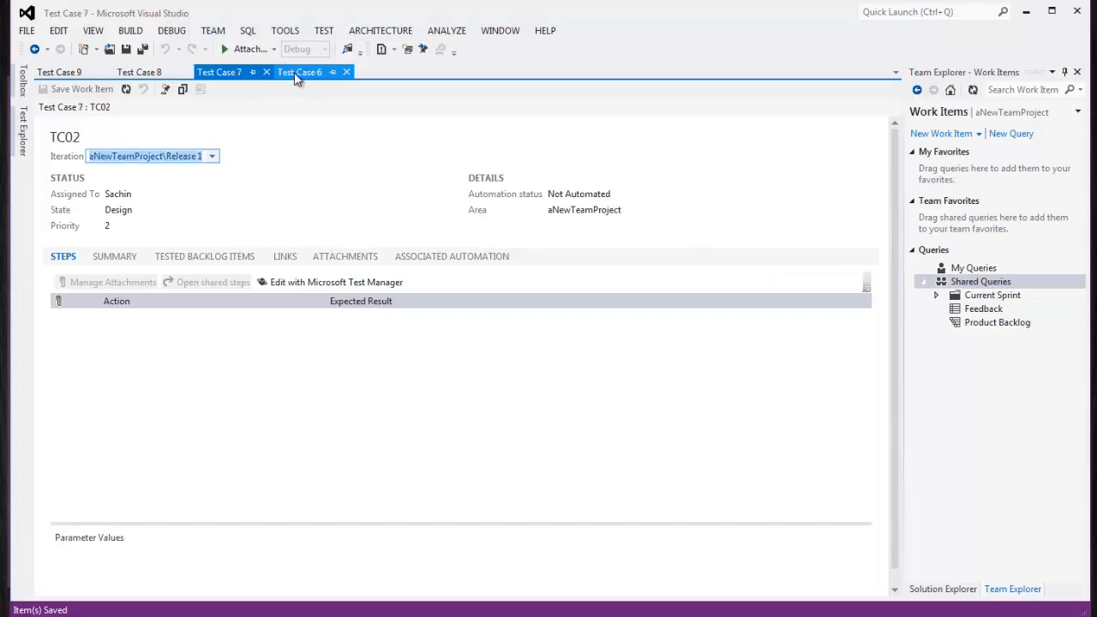
{"action": "left_click", "coordinate": [294, 73]}
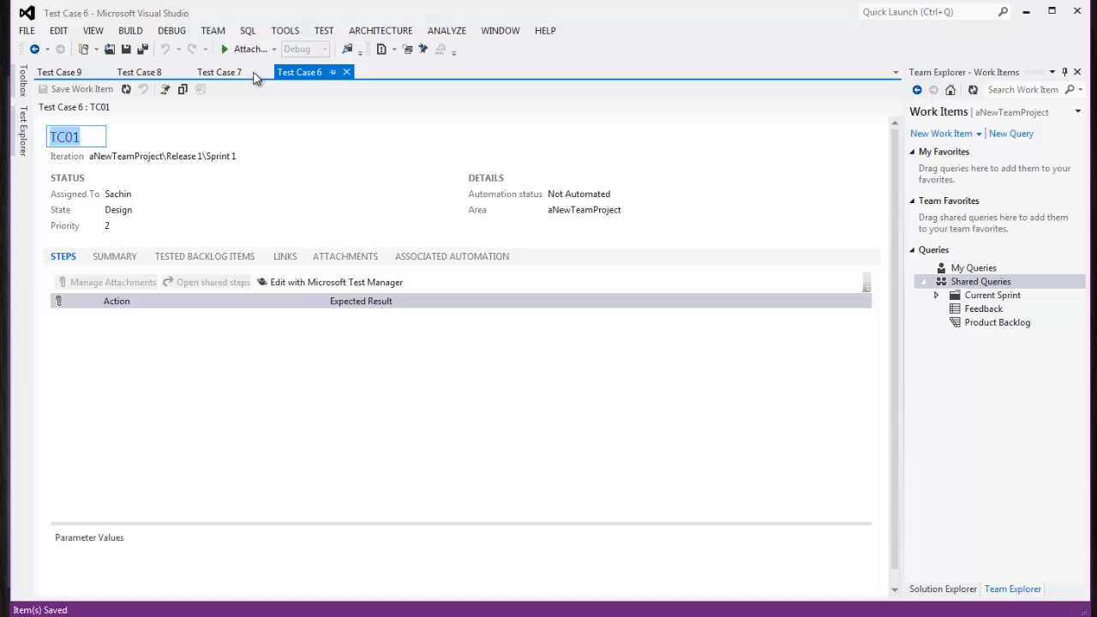
{"action": "left_click", "coordinate": [106, 73]}
{"action": "left_click", "coordinate": [106, 73]}
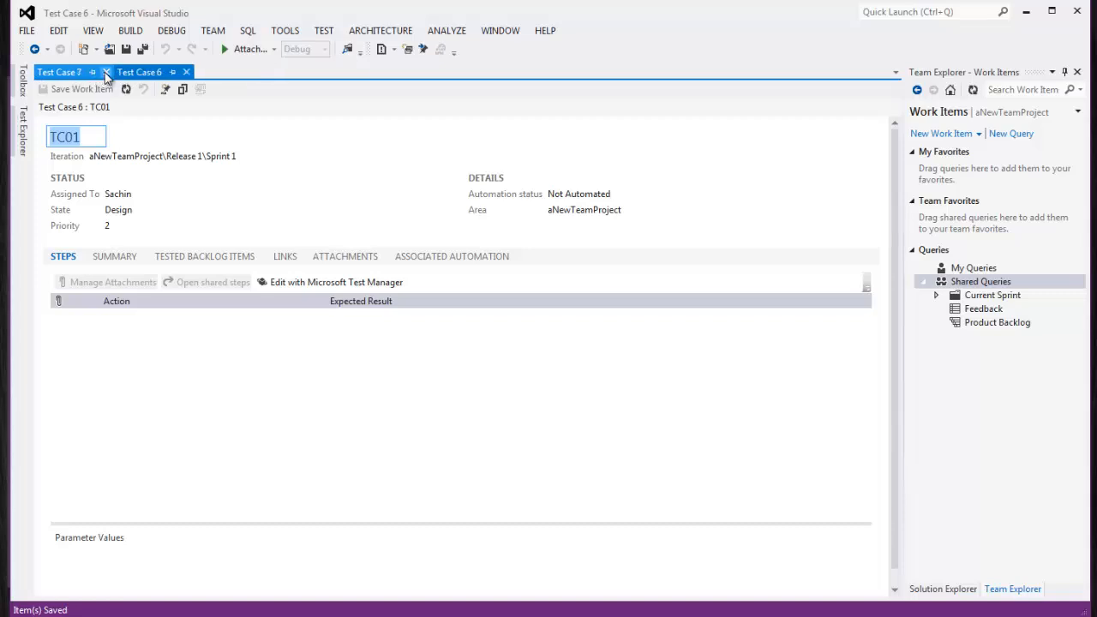
{"action": "left_click", "coordinate": [107, 73]}
{"action": "left_click", "coordinate": [106, 72]}
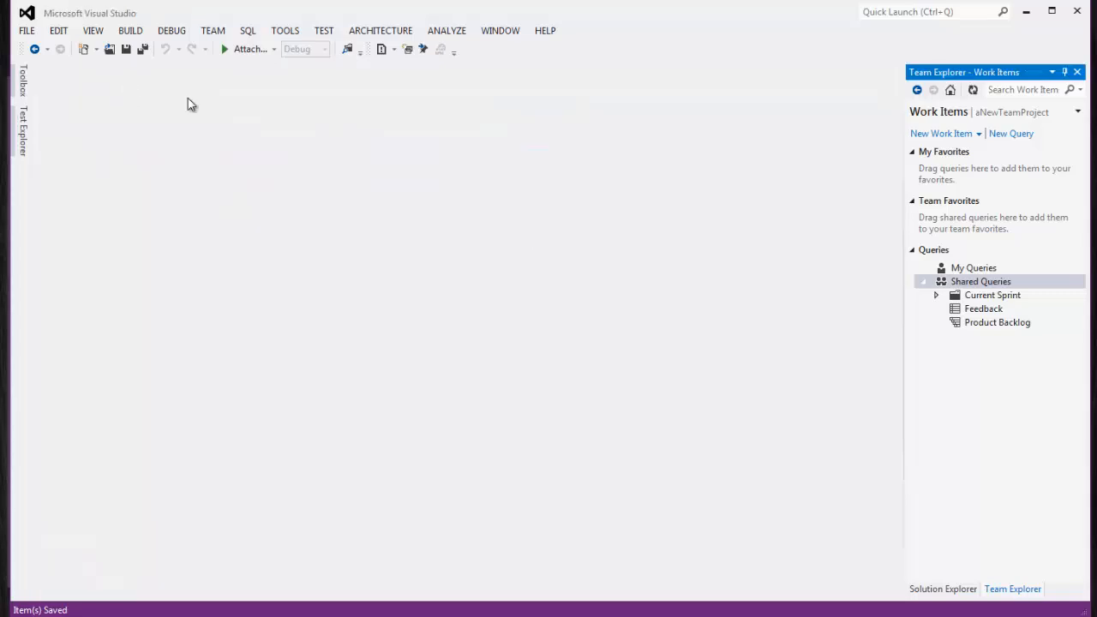
Run a new query for Work Item Type = Test Case without the State clause, then open TC01
{"action": "left_click", "coordinate": [1009, 134]}
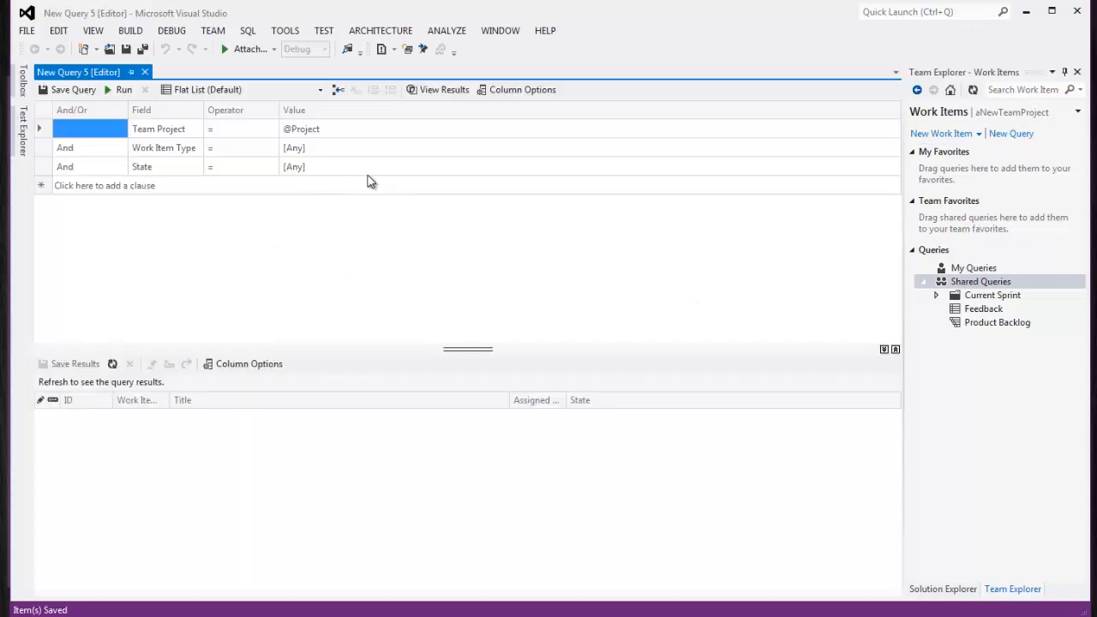
{"action": "left_click", "coordinate": [888, 150]}
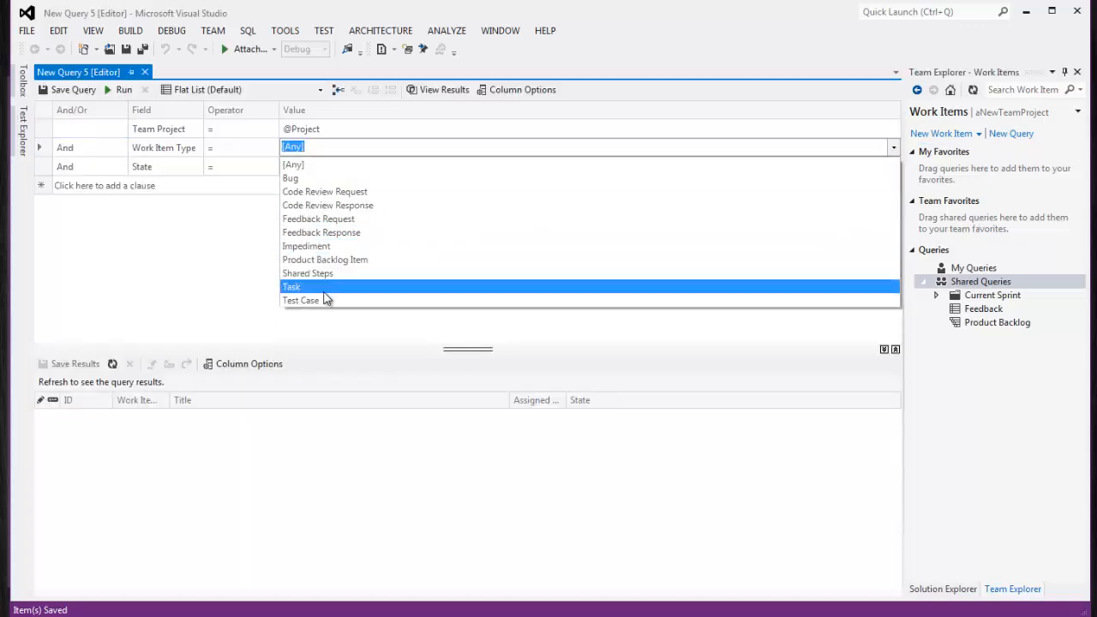
{"action": "left_click", "coordinate": [322, 299]}
{"action": "left_click", "coordinate": [41, 168]}
{"action": "right_click", "coordinate": [40, 168]}
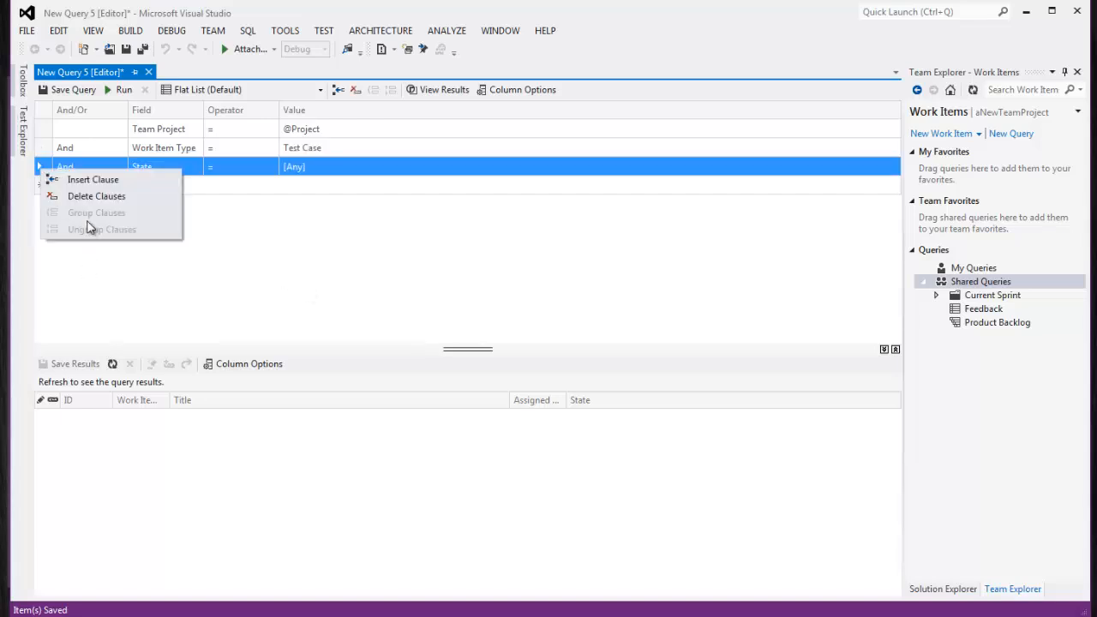
{"action": "left_click", "coordinate": [96, 197]}
{"action": "left_click", "coordinate": [121, 91]}
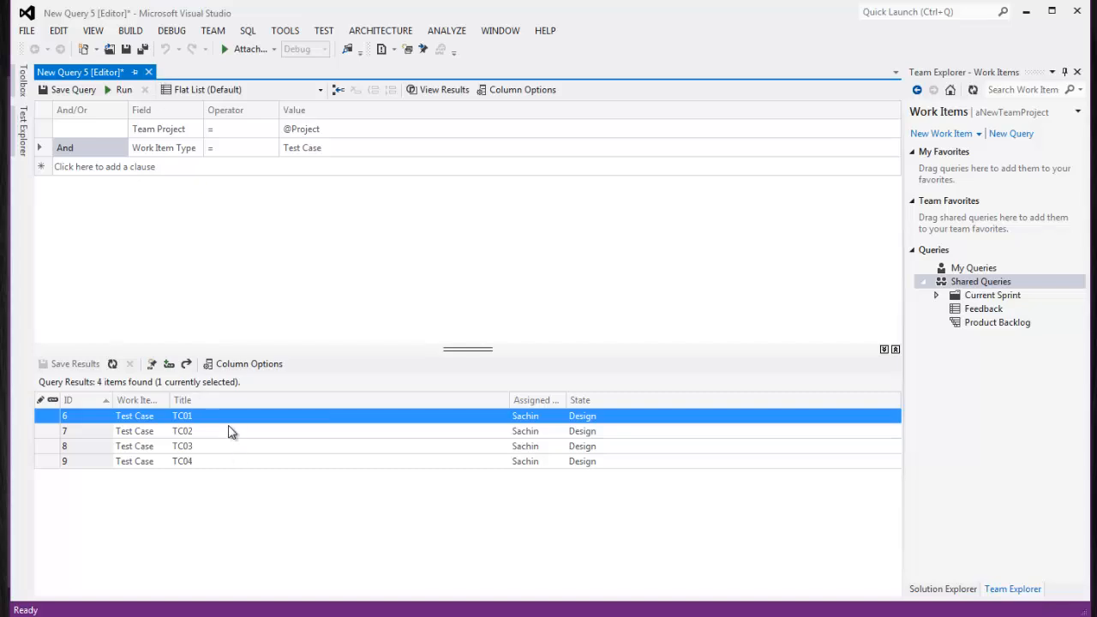
{"action": "double_click", "coordinate": [227, 418]}
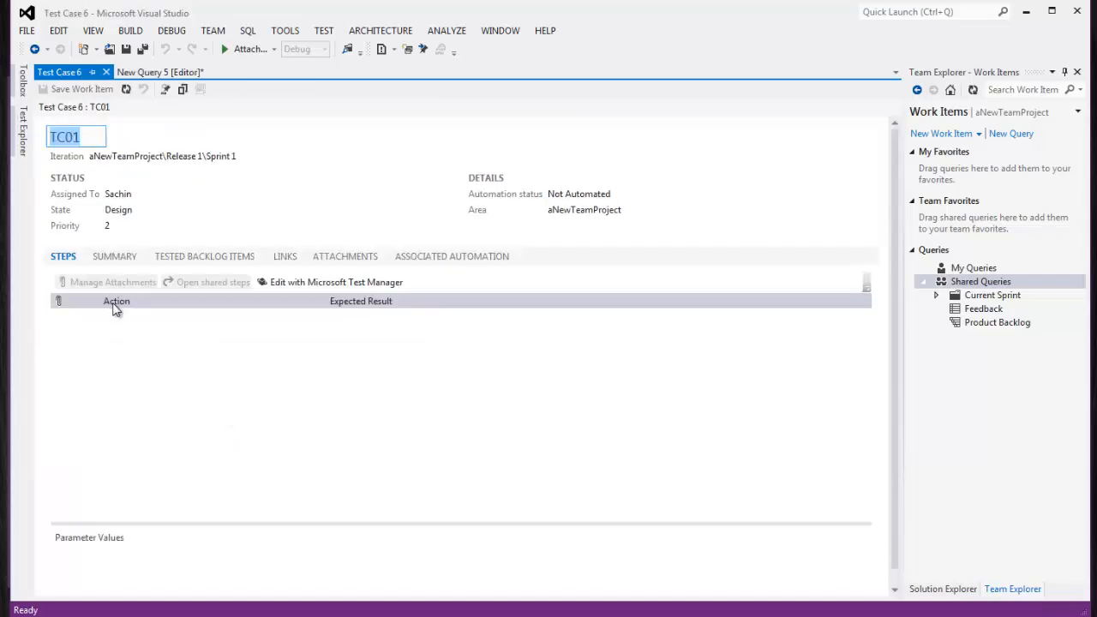
Browse TC01's Summary, Tested Backlog Items, Links, Attachments and Automation tabs, then return to Steps
{"action": "left_click", "coordinate": [122, 257]}
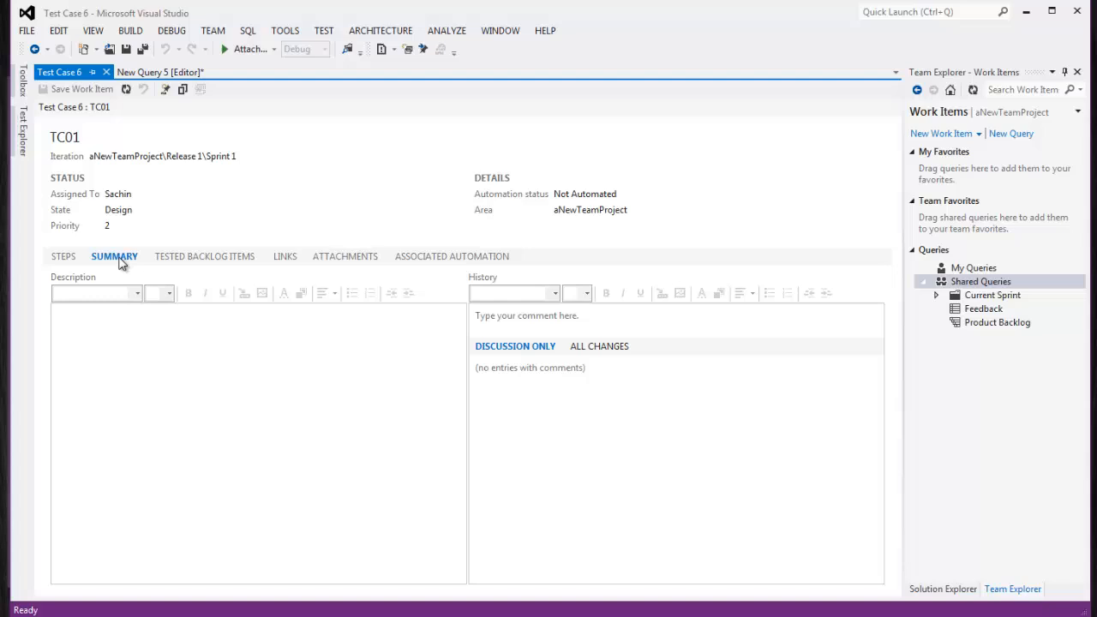
{"action": "left_click", "coordinate": [204, 260]}
{"action": "left_click", "coordinate": [287, 259]}
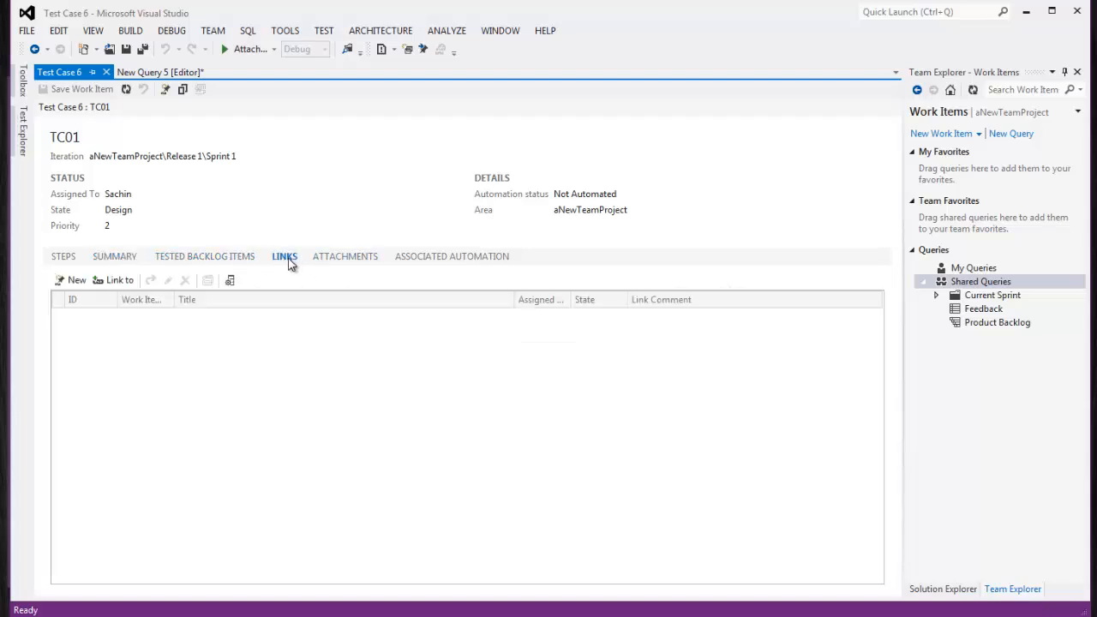
{"action": "left_click", "coordinate": [339, 259]}
{"action": "left_click", "coordinate": [412, 262]}
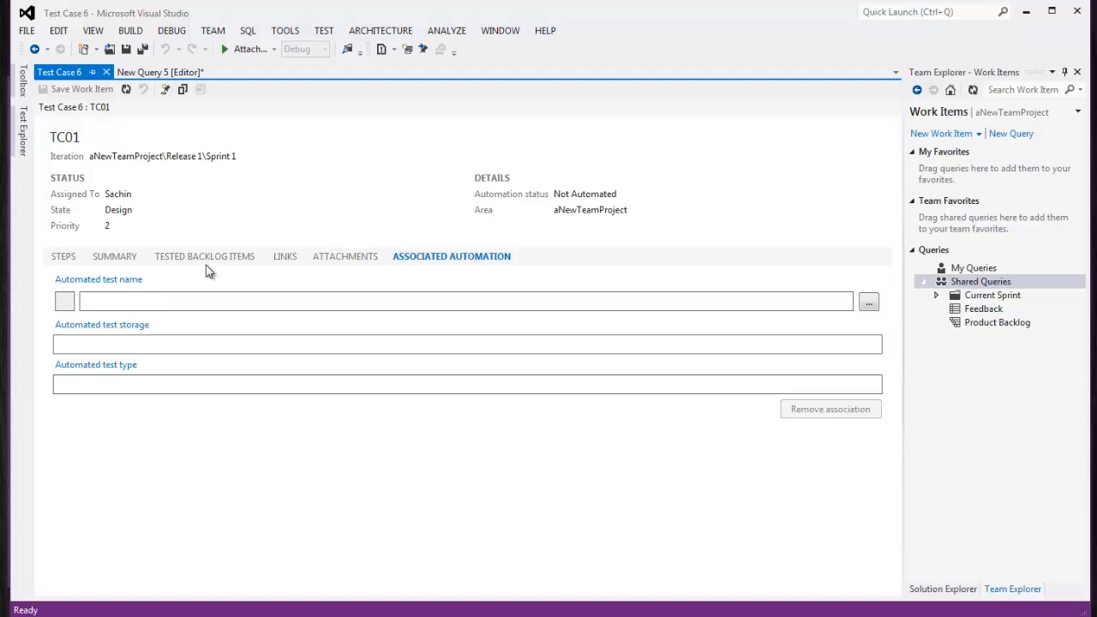
{"action": "left_click", "coordinate": [70, 262]}
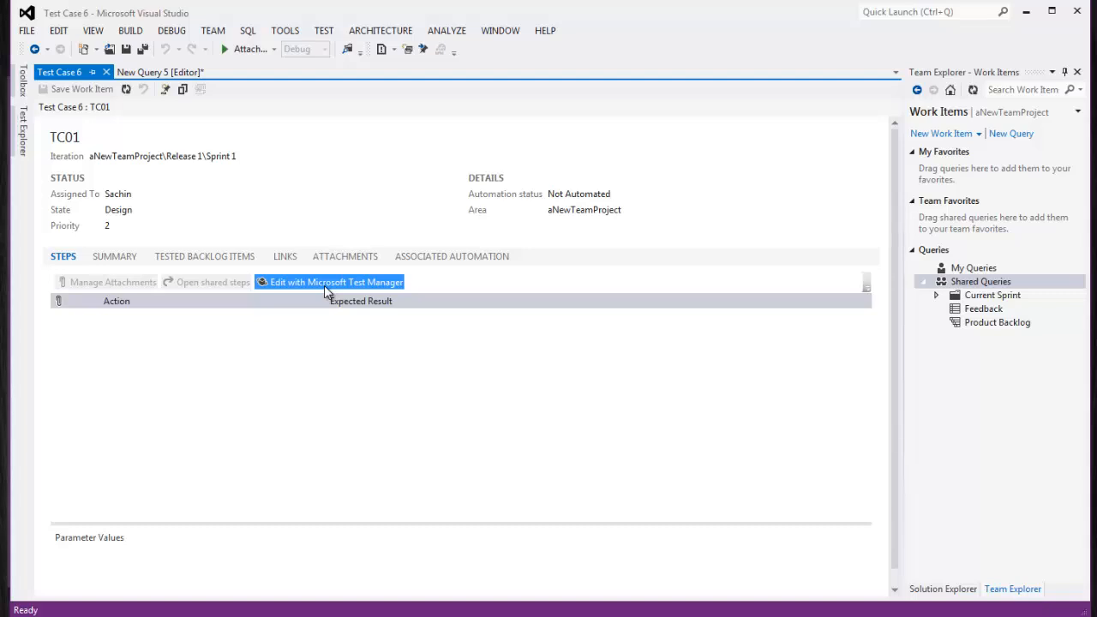
Close TC01 and New Query 5 without saving the query
{"action": "left_click", "coordinate": [106, 72]}
{"action": "left_click", "coordinate": [148, 72]}
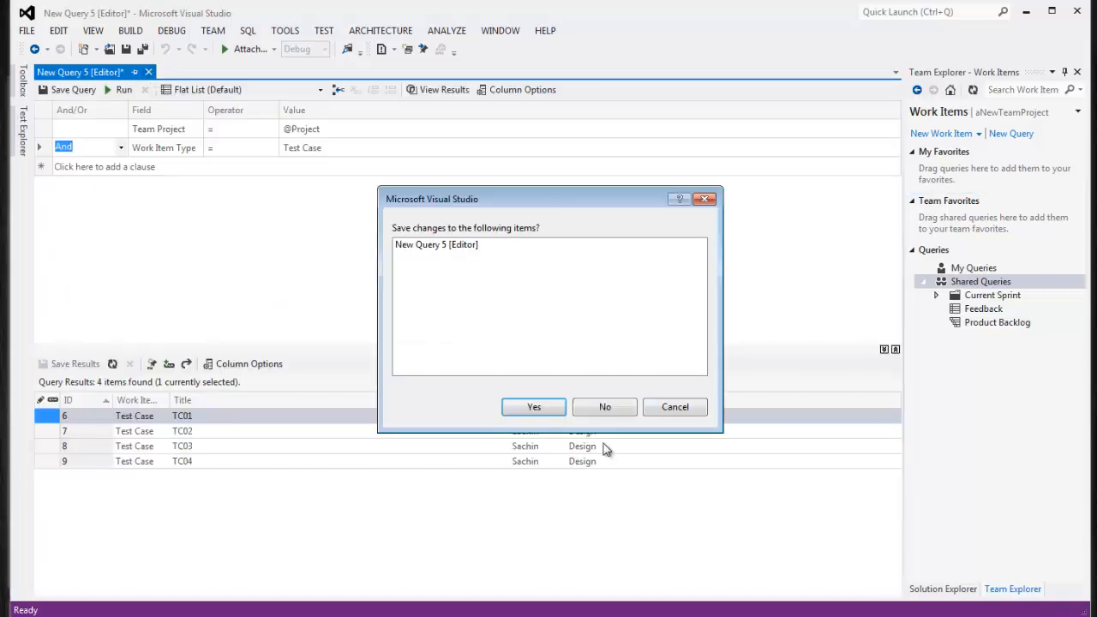
{"action": "left_click", "coordinate": [608, 408]}
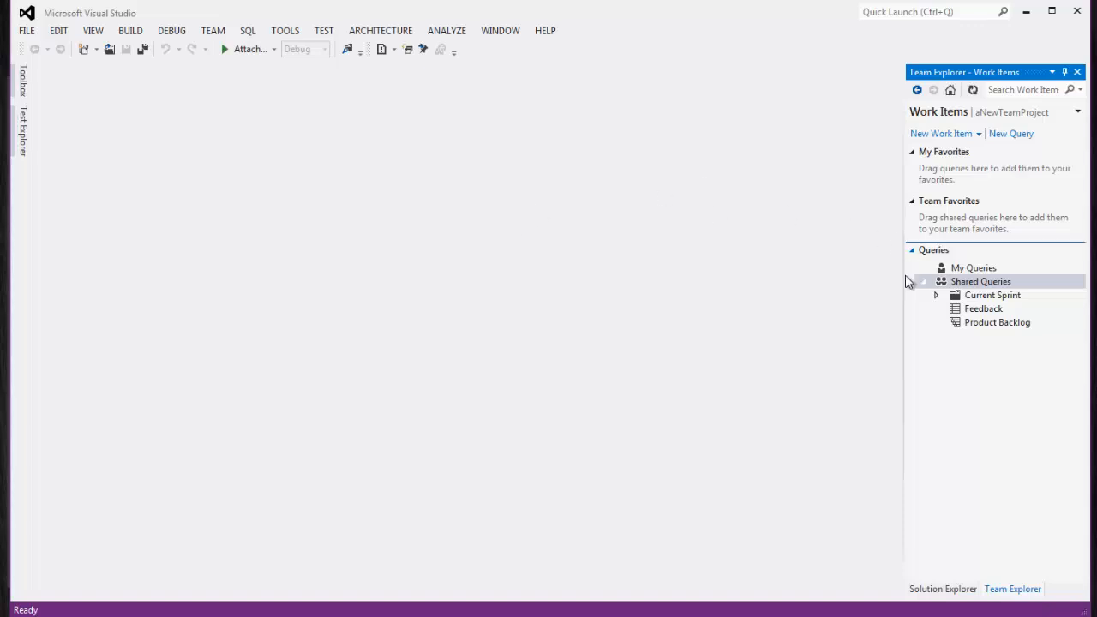
Run a new query filtered to Test Case items and open TC01 from the results
{"action": "left_click", "coordinate": [1013, 137]}
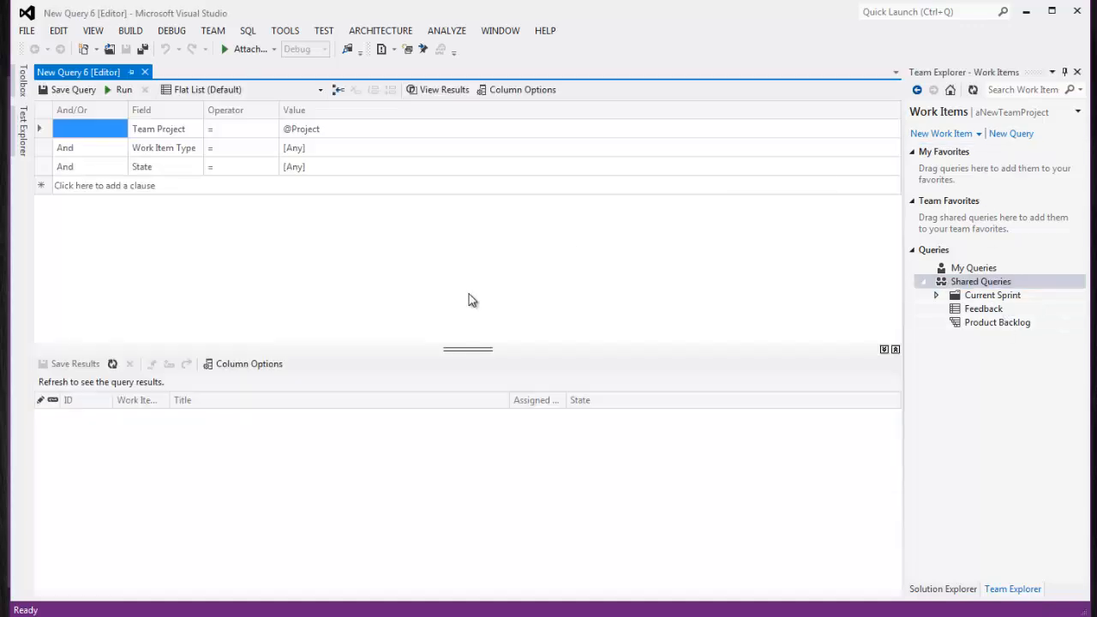
{"action": "left_click", "coordinate": [894, 147]}
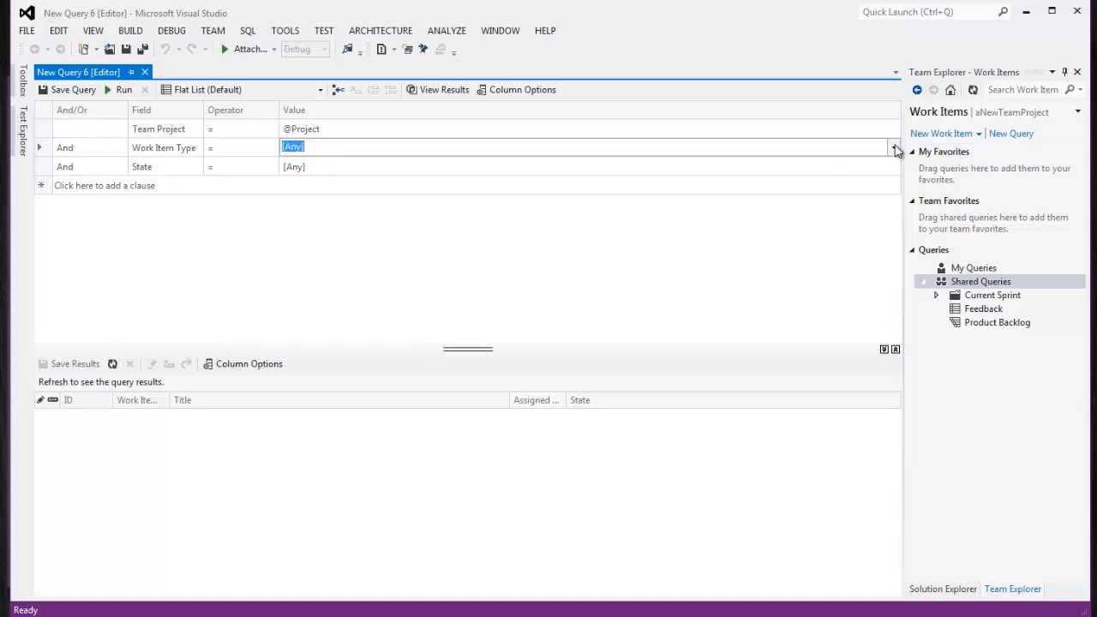
{"action": "left_click", "coordinate": [894, 147]}
{"action": "left_click", "coordinate": [331, 296]}
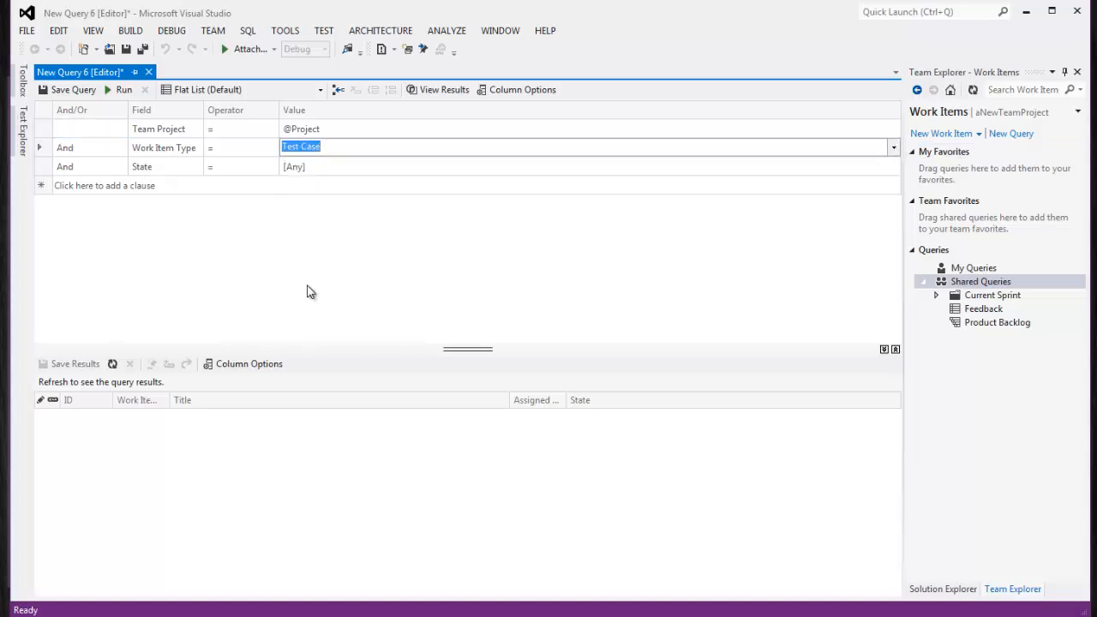
{"action": "left_click", "coordinate": [111, 92]}
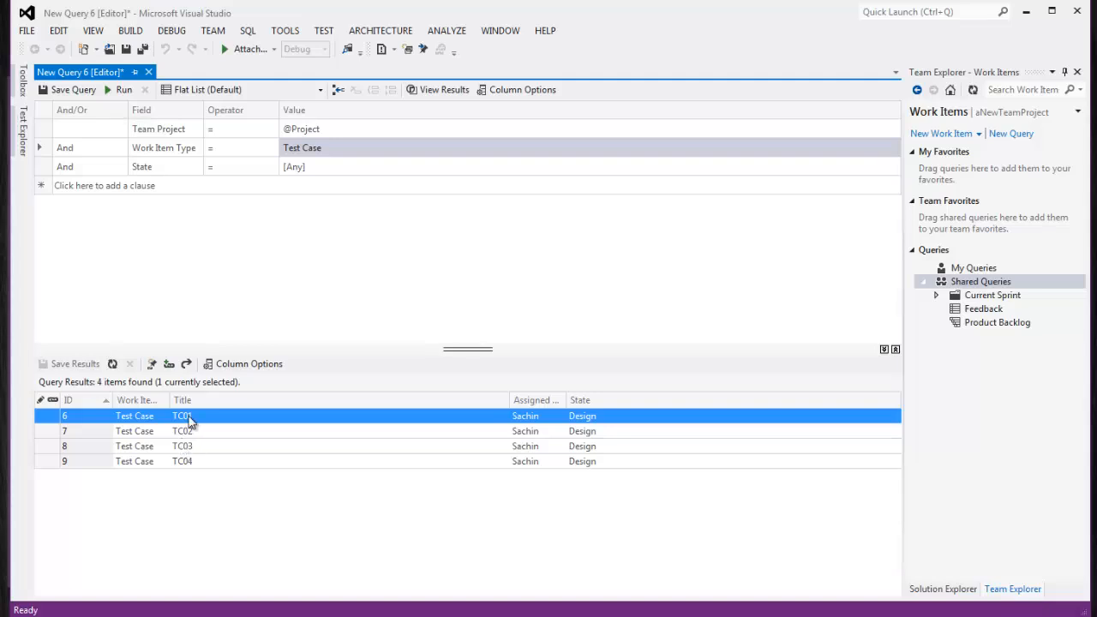
{"action": "double_click", "coordinate": [188, 419]}
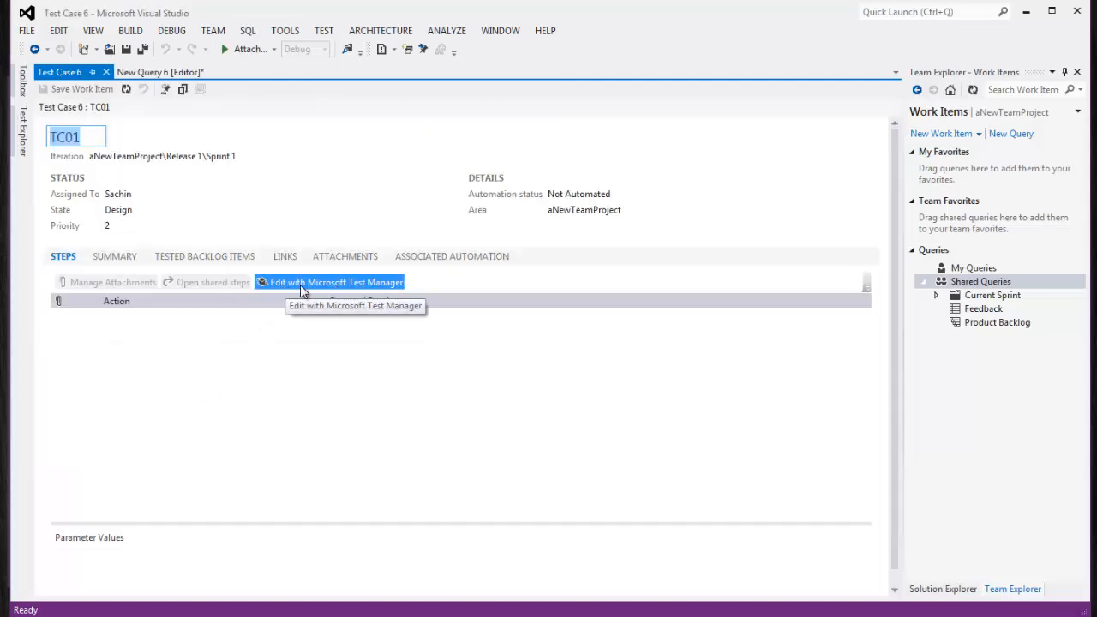
Open TC01 in Microsoft Test Manager, look over its title, then go back to test plan selection
{"action": "left_click", "coordinate": [356, 284]}
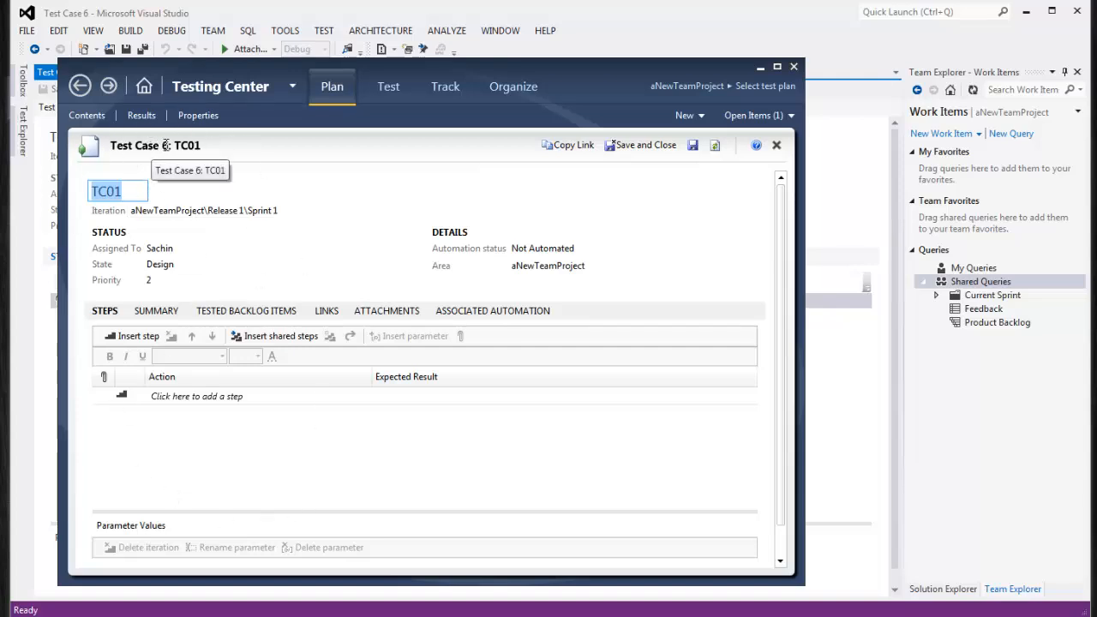
{"action": "left_click_drag", "start_coordinate": [168, 146], "coordinate": [111, 148]}
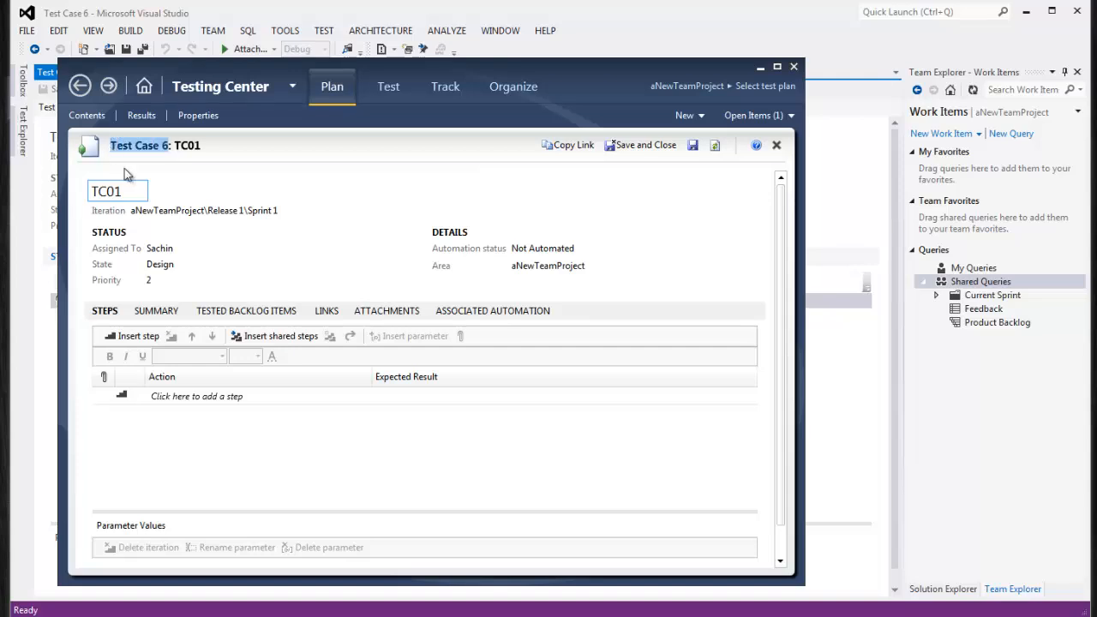
{"action": "left_click", "coordinate": [236, 501]}
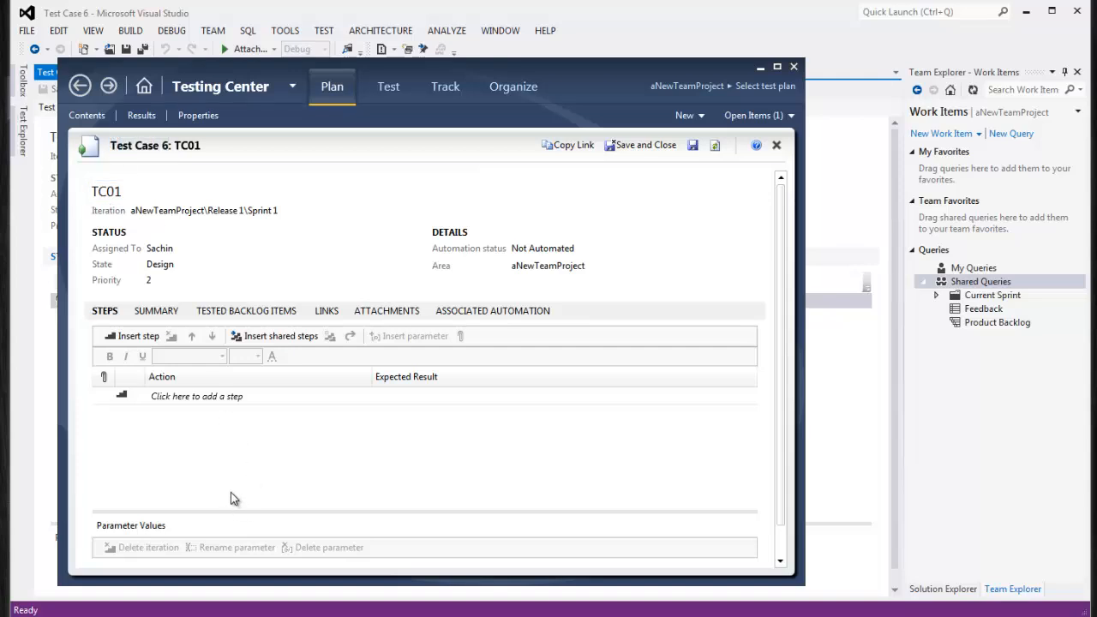
{"action": "double_click", "coordinate": [176, 146]}
{"action": "left_click_drag", "start_coordinate": [166, 146], "coordinate": [91, 149]}
{"action": "left_click", "coordinate": [170, 145]}
{"action": "left_click", "coordinate": [118, 190]}
{"action": "left_click", "coordinate": [288, 157]}
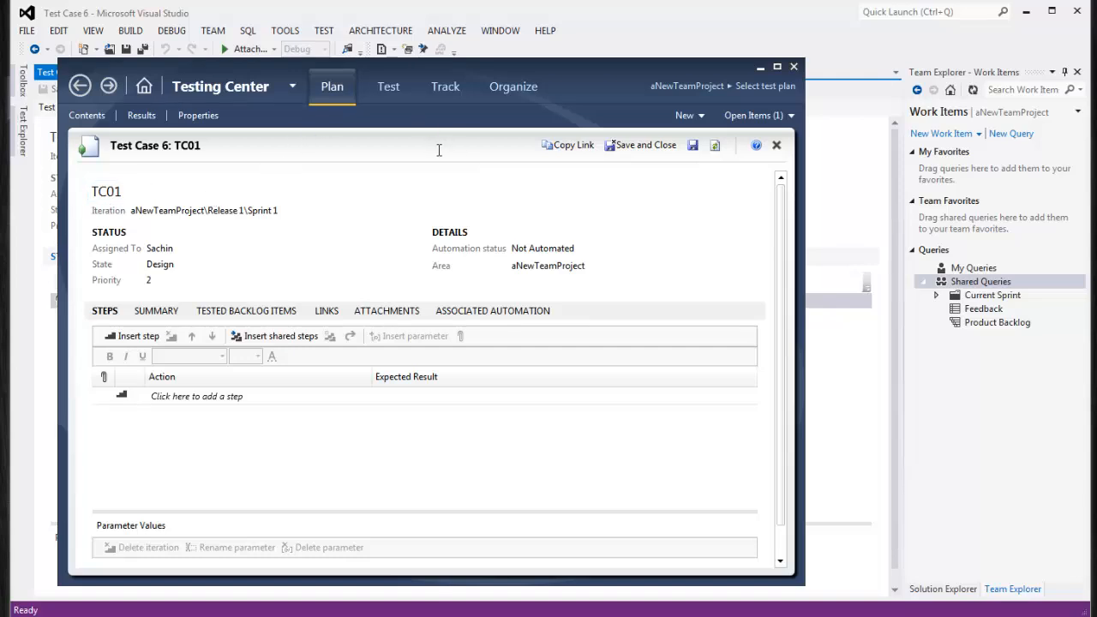
{"action": "left_click", "coordinate": [794, 67]}
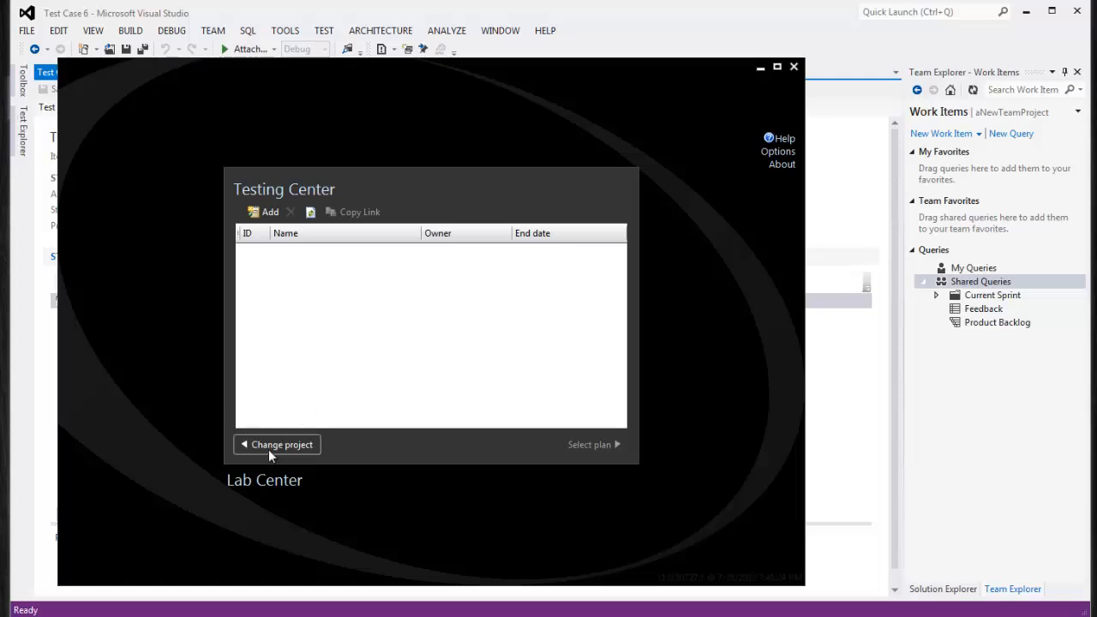
Open Change project and expand the server's collections to locate aNewTeamProject
{"action": "left_click", "coordinate": [268, 446]}
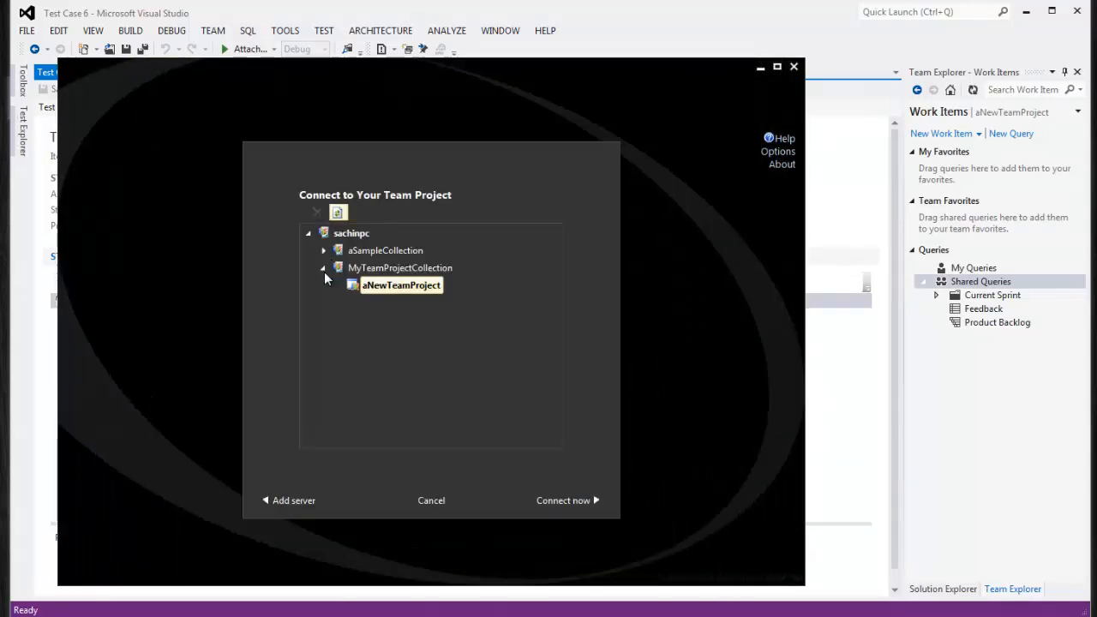
{"action": "left_click", "coordinate": [297, 502]}
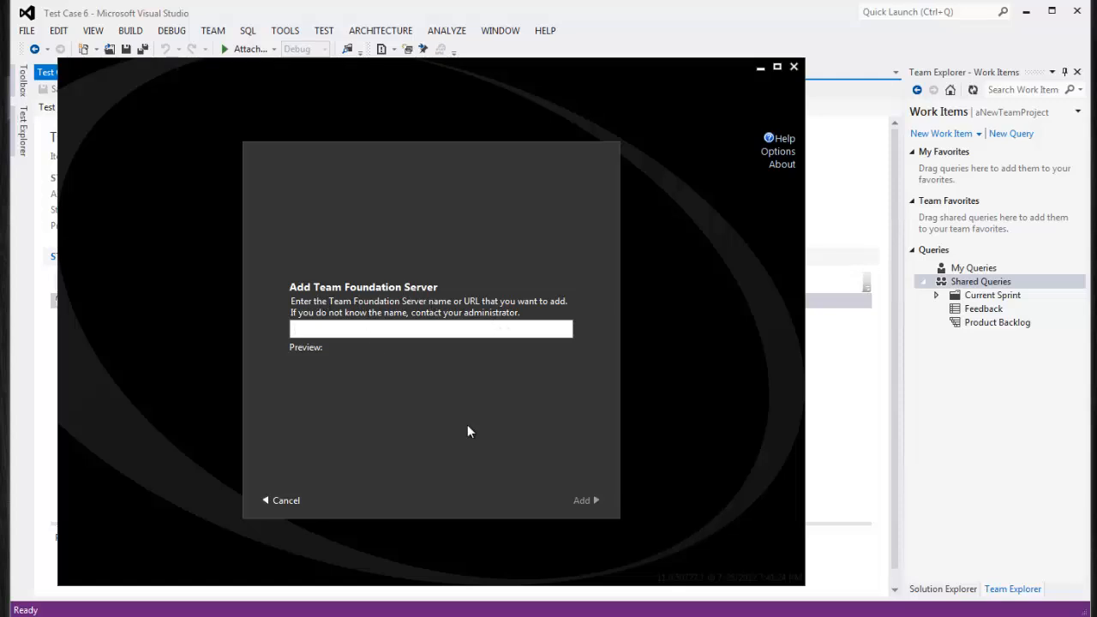
{"action": "left_click", "coordinate": [285, 501]}
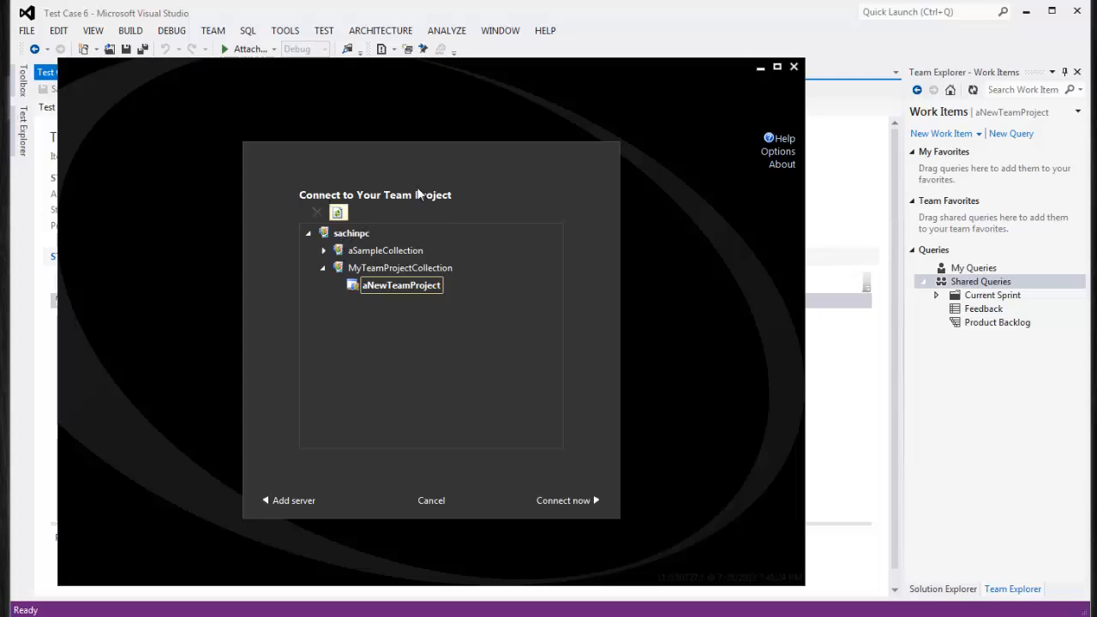
{"action": "left_click", "coordinate": [343, 234]}
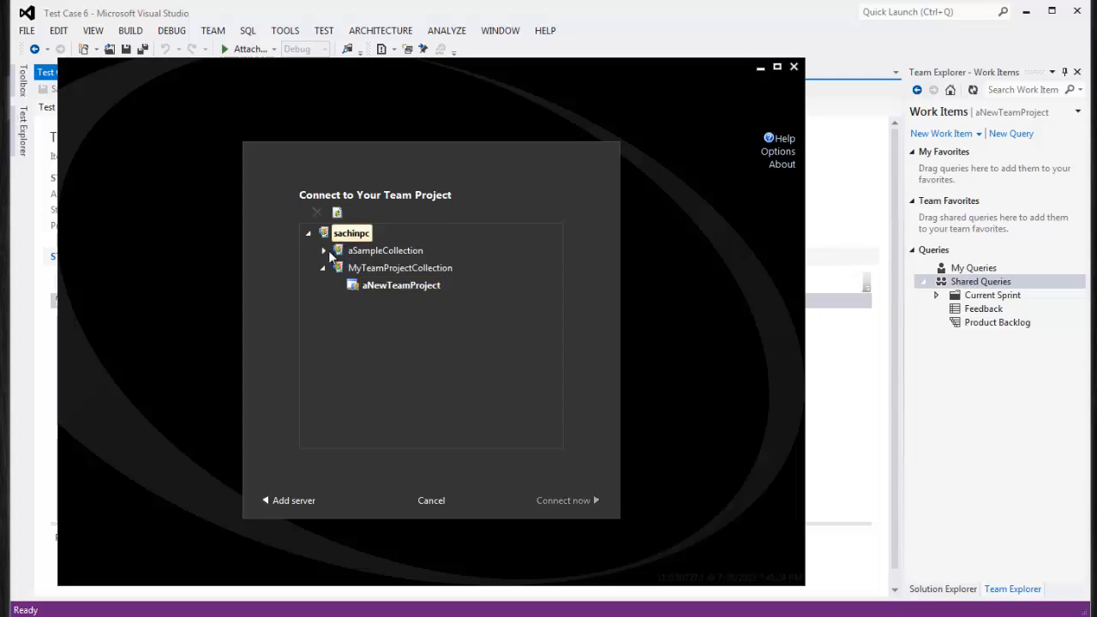
{"action": "left_click", "coordinate": [323, 250]}
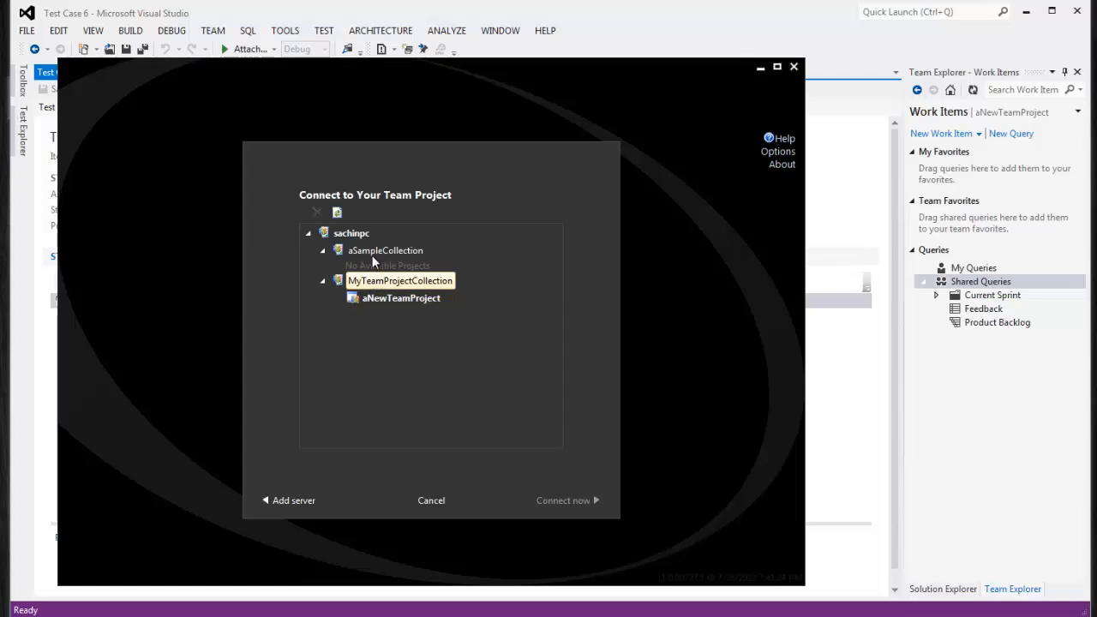
{"action": "left_click", "coordinate": [368, 299]}
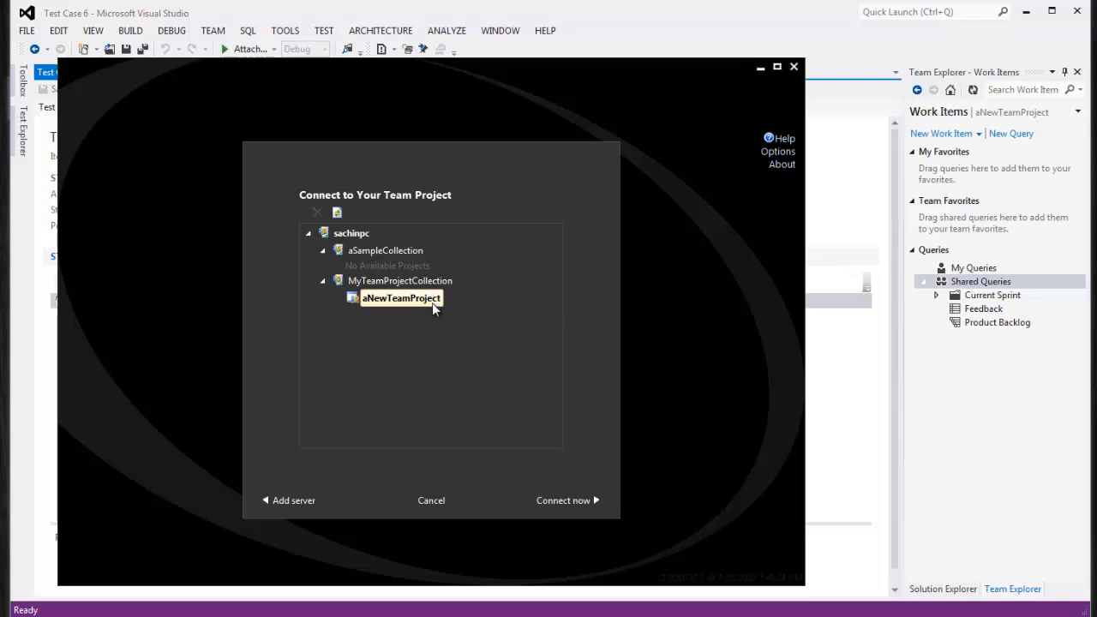
Select aNewTeamProject under MyTeamProjectCollection and connect to it
{"action": "left_click", "coordinate": [386, 253]}
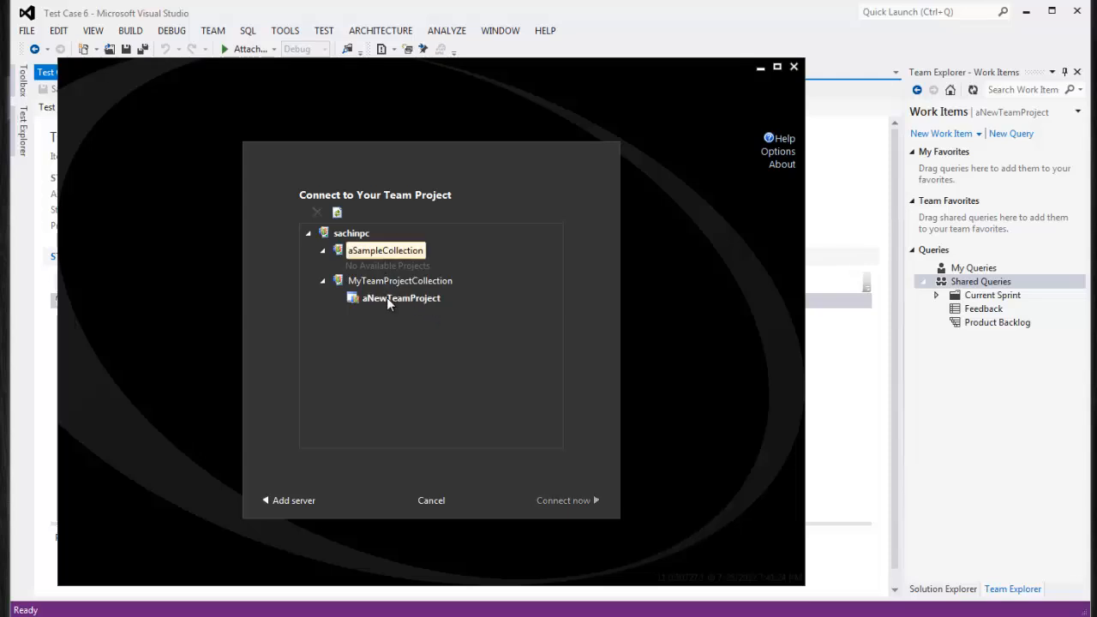
{"action": "left_click", "coordinate": [390, 299]}
{"action": "left_click", "coordinate": [383, 251]}
{"action": "left_click", "coordinate": [390, 299]}
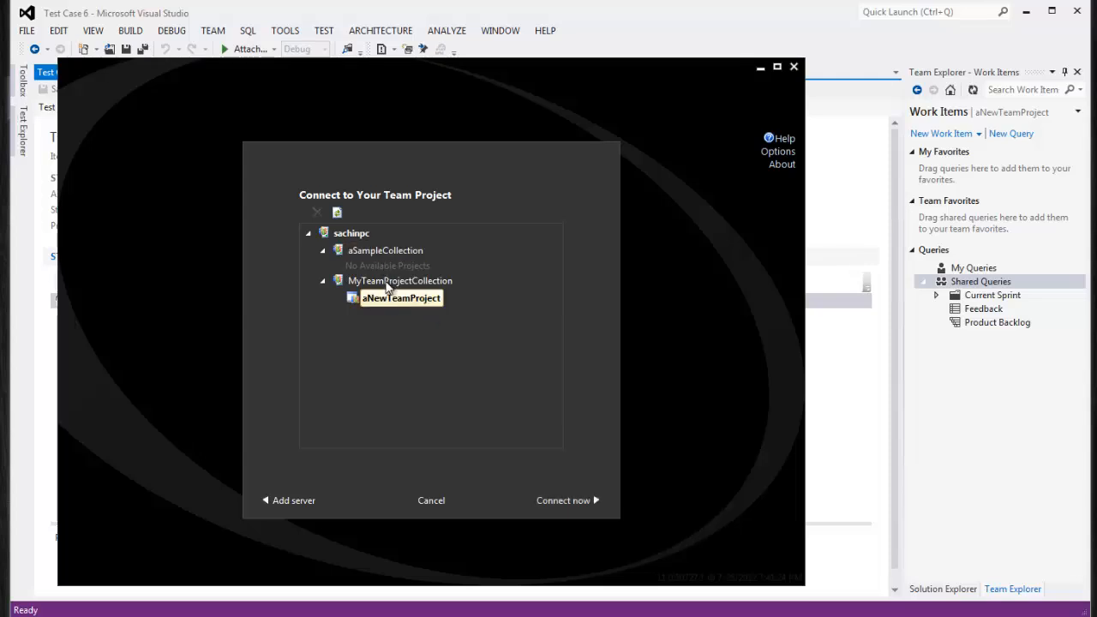
{"action": "left_click", "coordinate": [388, 282]}
{"action": "left_click", "coordinate": [385, 252]}
{"action": "left_click", "coordinate": [385, 299]}
{"action": "left_click", "coordinate": [385, 282]}
{"action": "left_click", "coordinate": [386, 252]}
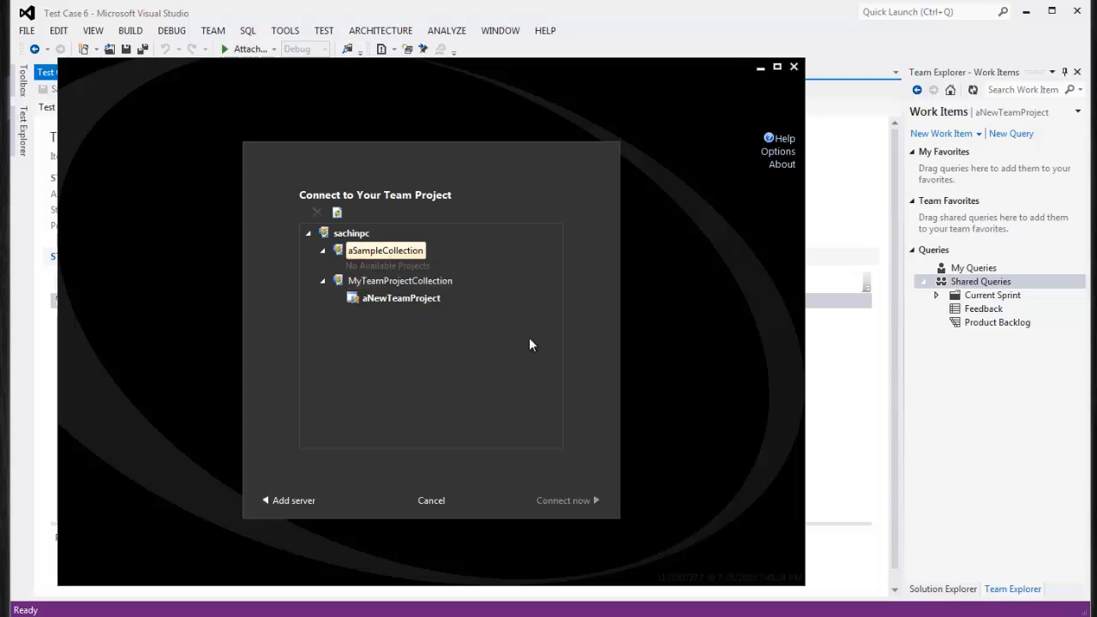
{"action": "left_click", "coordinate": [416, 299]}
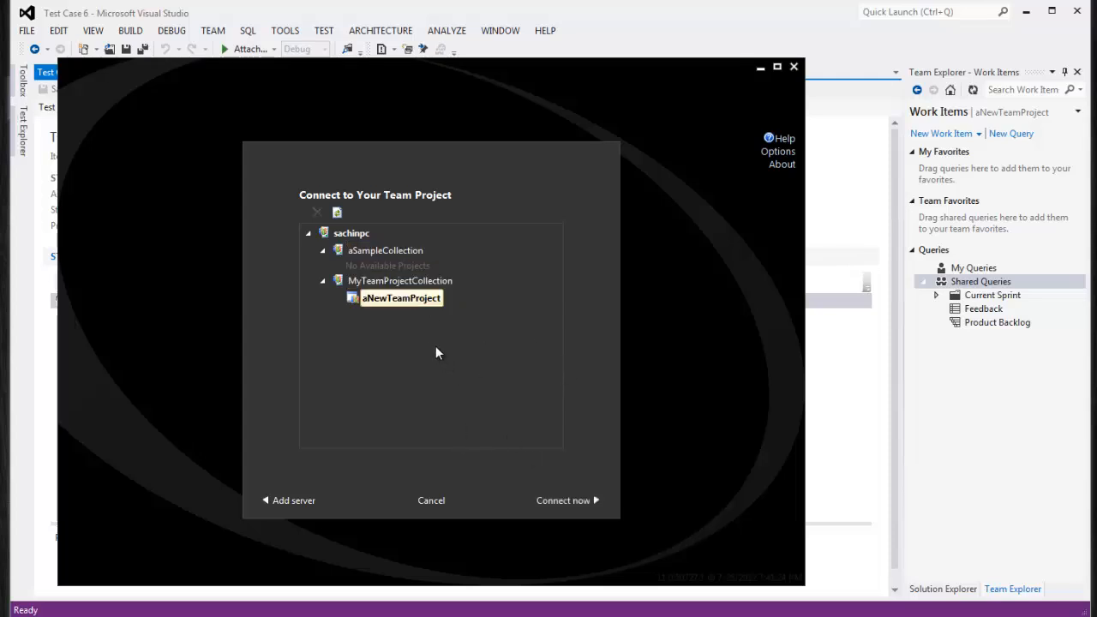
{"action": "left_click", "coordinate": [568, 502]}
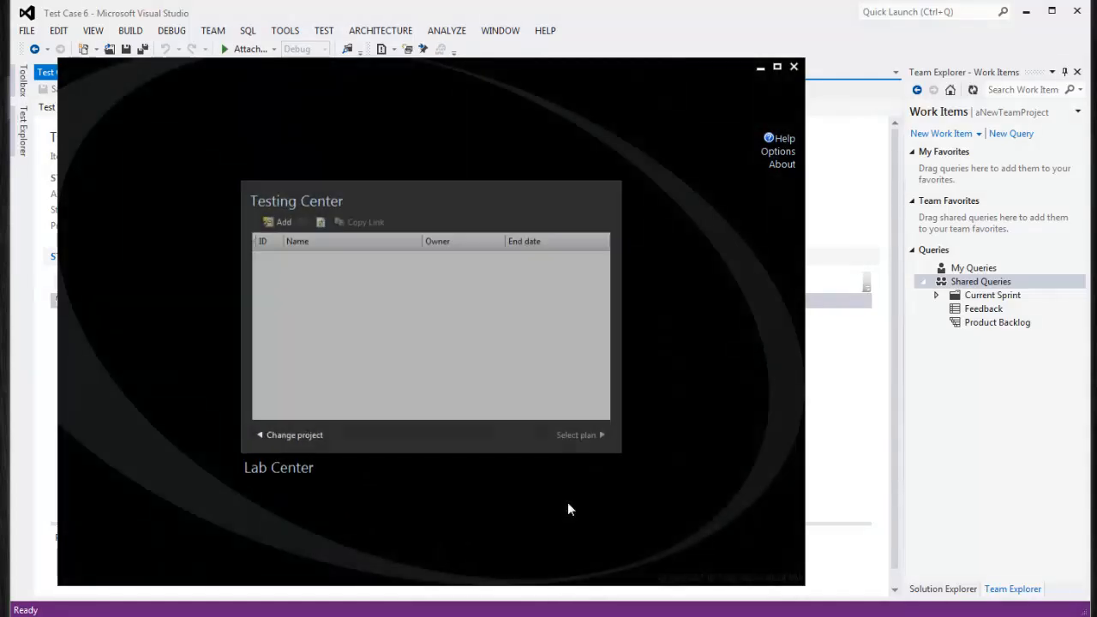
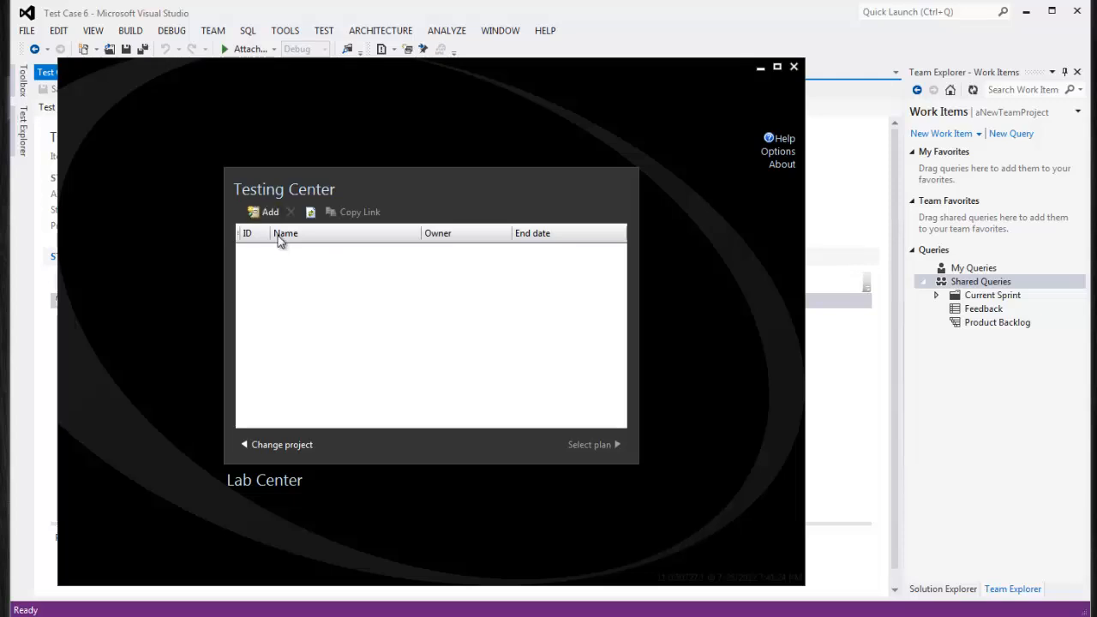
Create a plan named 'Test Plan' with iteration Release 1\Sprint 1, then select it
{"action": "left_click", "coordinate": [258, 212]}
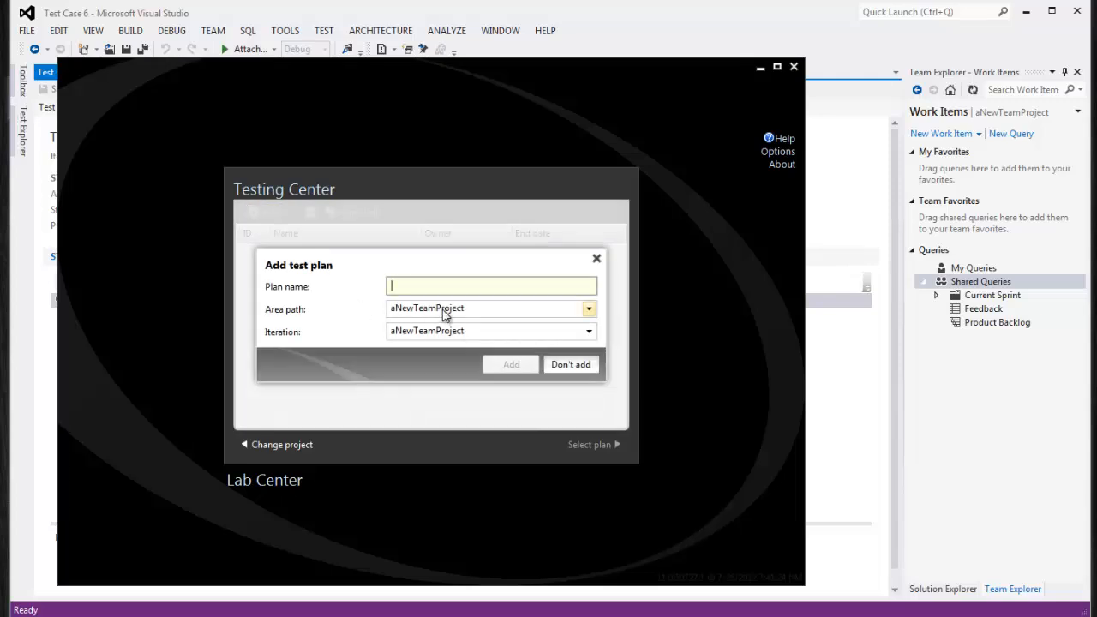
{"action": "type", "text": "Test Plan"}
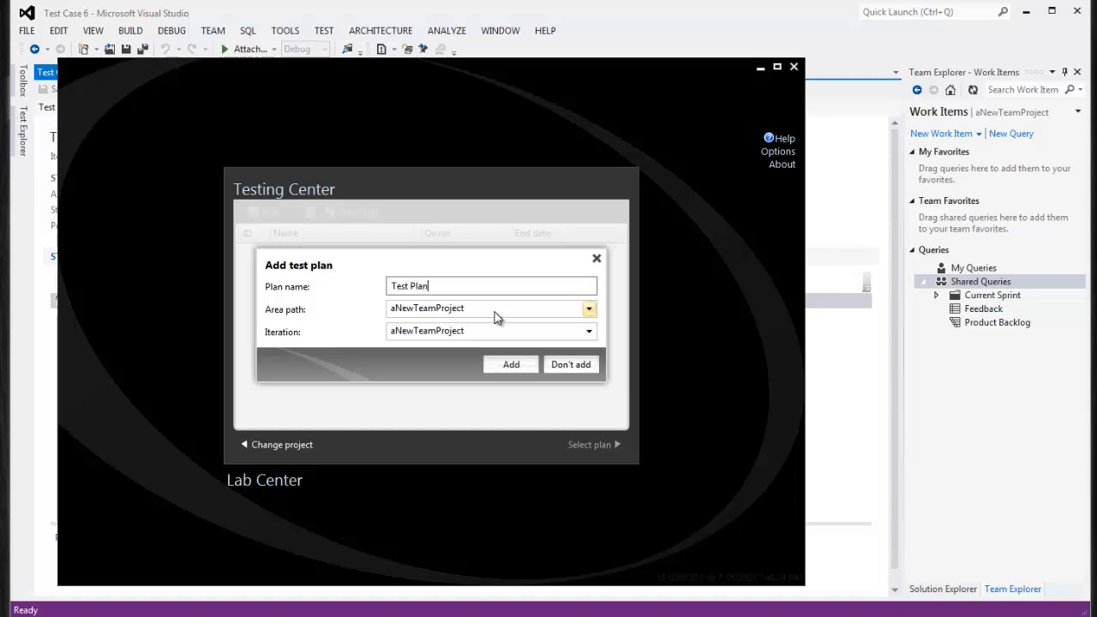
{"action": "left_click", "coordinate": [589, 309]}
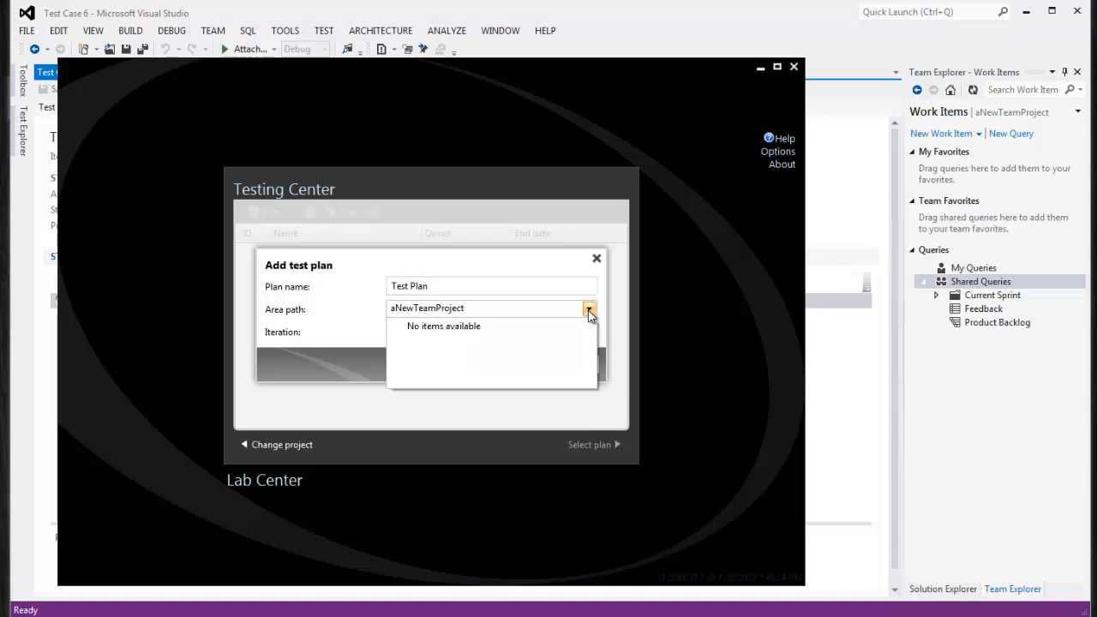
{"action": "left_click", "coordinate": [419, 314]}
{"action": "left_click", "coordinate": [589, 331]}
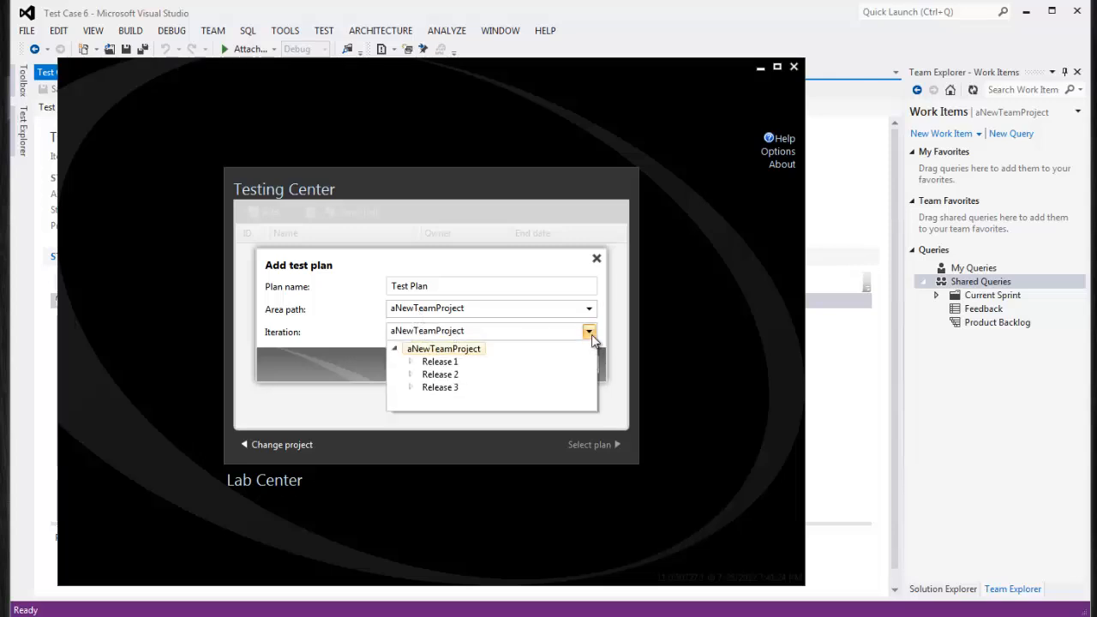
{"action": "left_click", "coordinate": [411, 362]}
{"action": "left_click", "coordinate": [452, 374]}
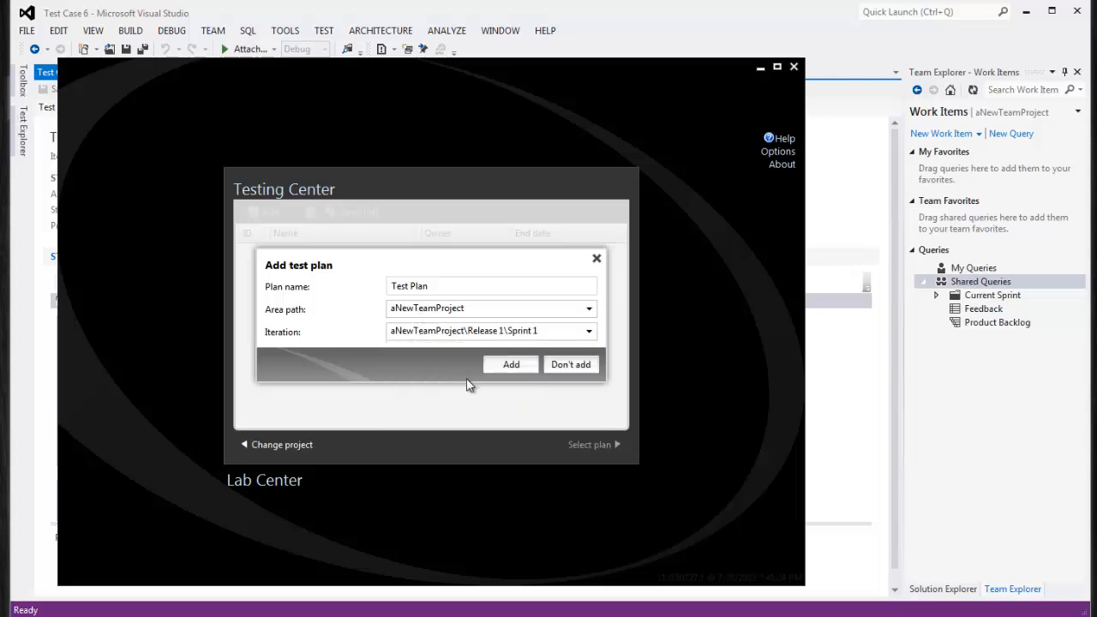
{"action": "left_click", "coordinate": [511, 365]}
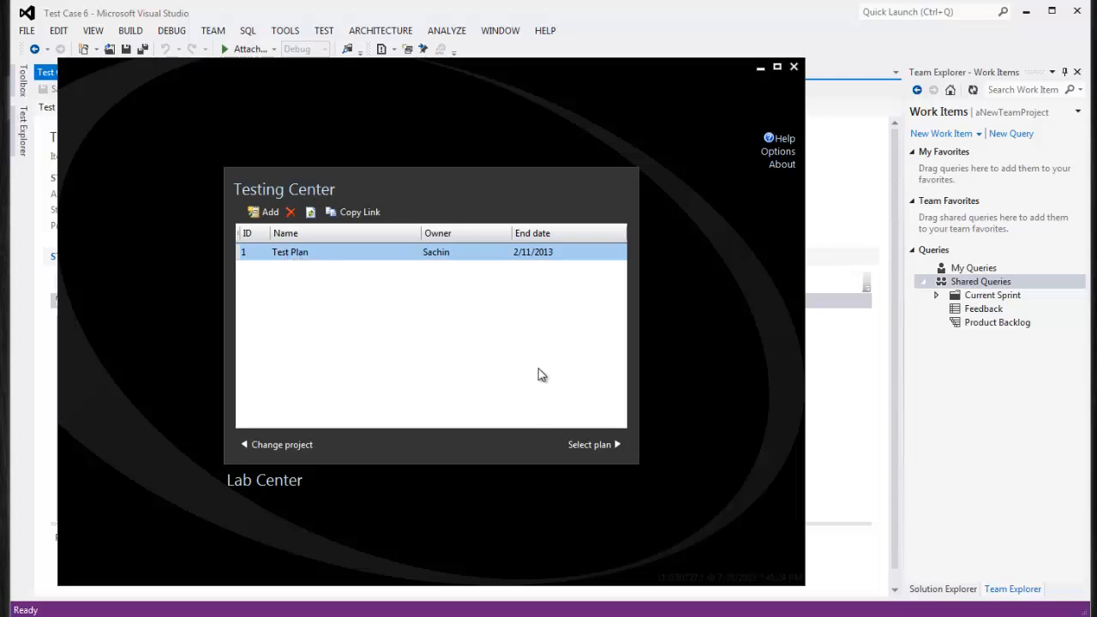
{"action": "left_click", "coordinate": [594, 446]}
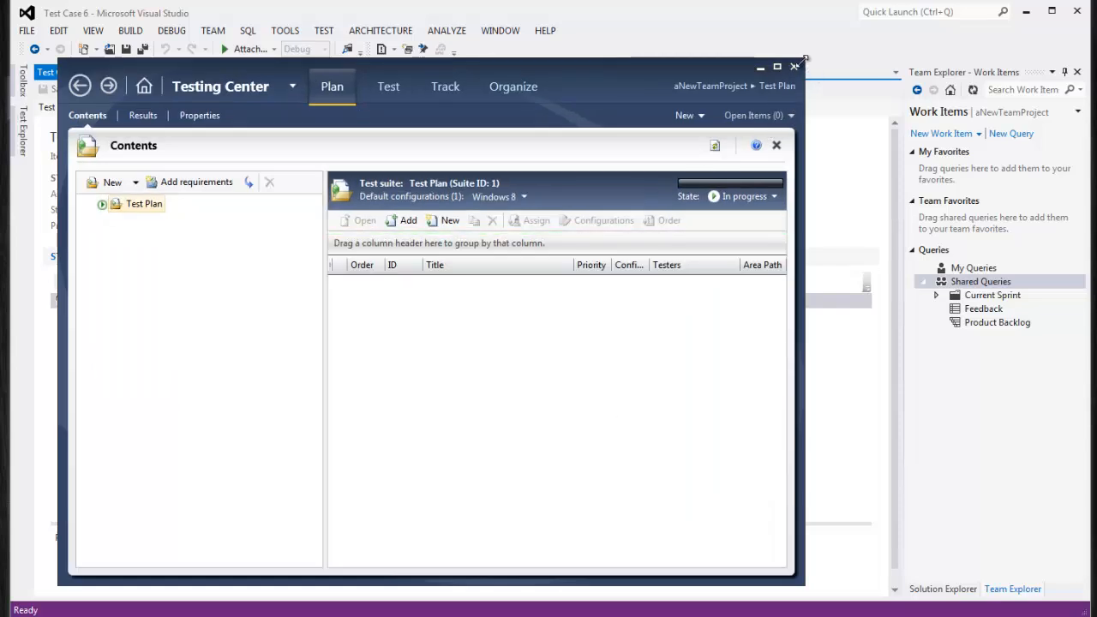
Enlarge the window and add a new static suite 'Test Suite 1' under Test Plan
{"action": "left_click_drag", "start_coordinate": [804, 58], "coordinate": [1047, 29]}
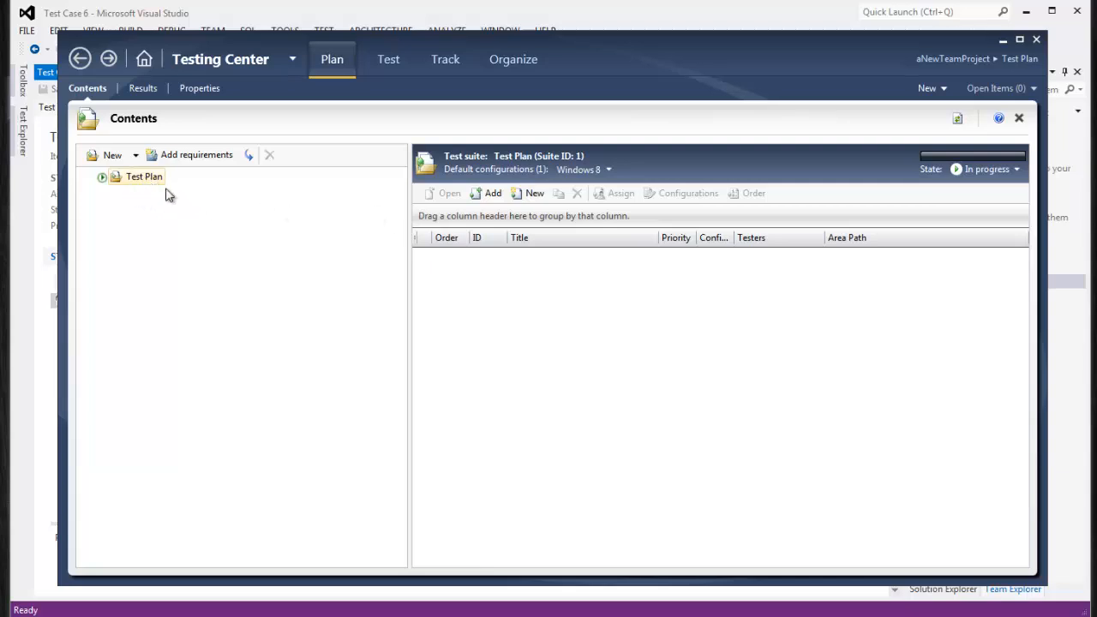
{"action": "left_click", "coordinate": [135, 155]}
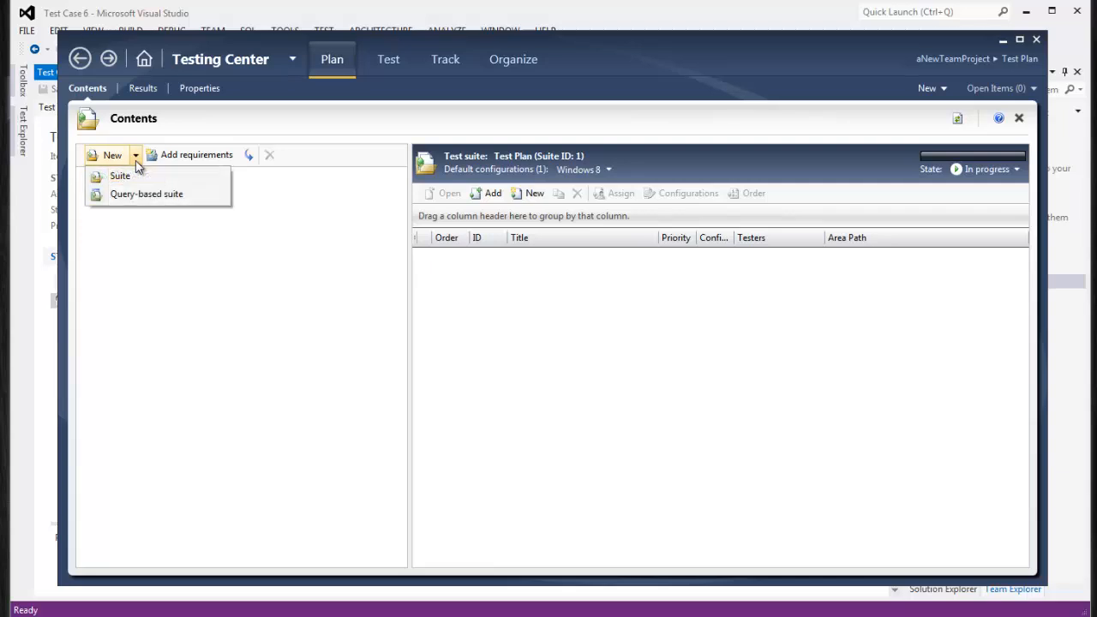
{"action": "left_click", "coordinate": [120, 177]}
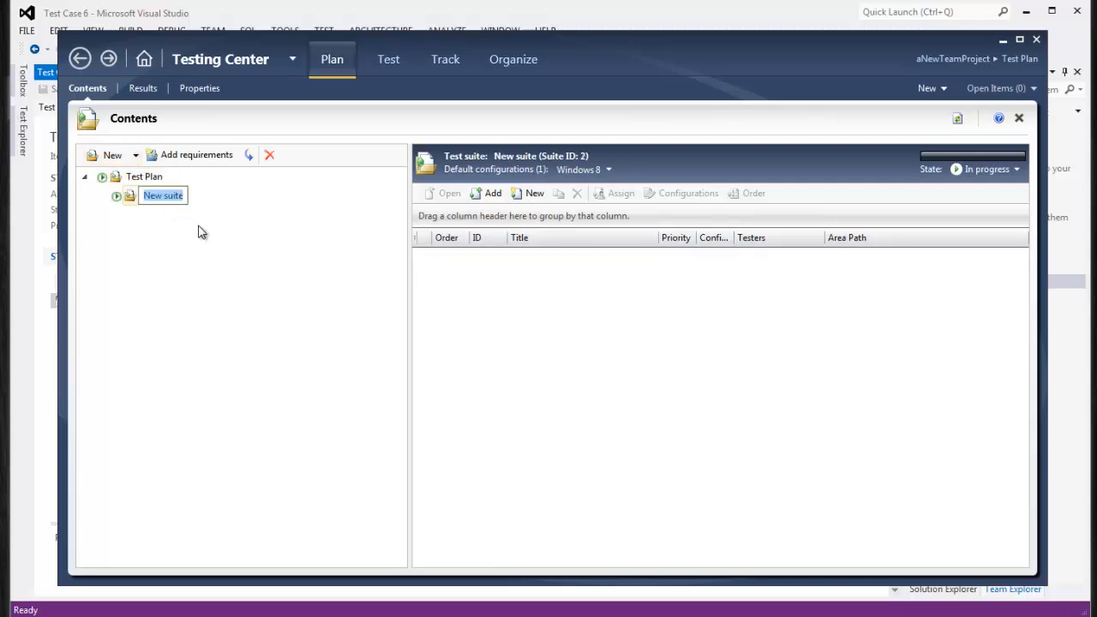
{"action": "type", "text": "Tesrt"}
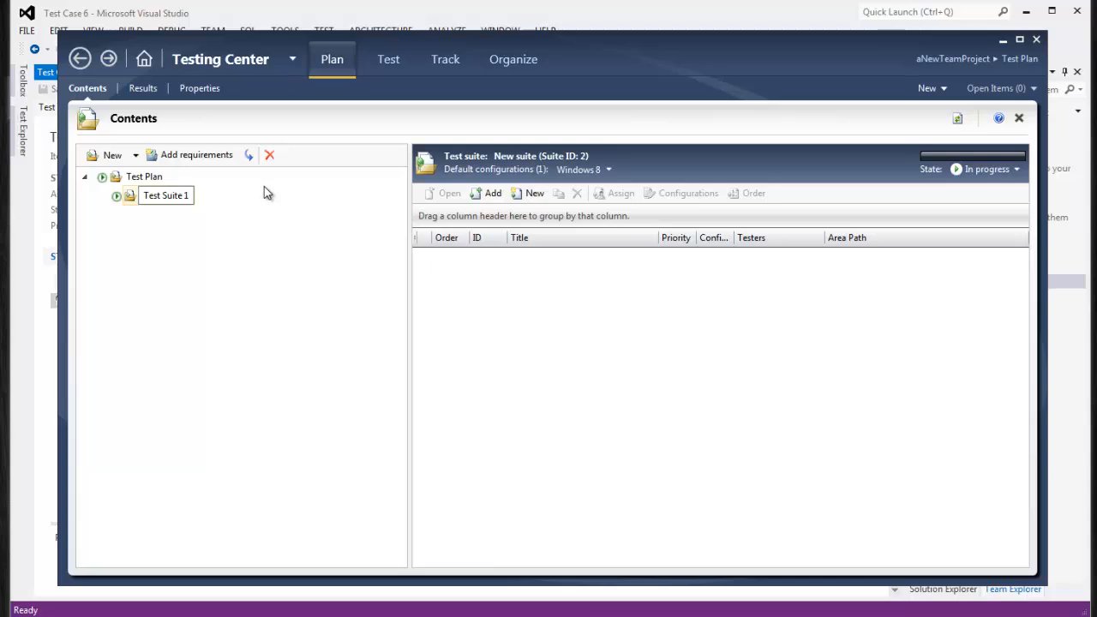
{"action": "key", "text": "Return"}
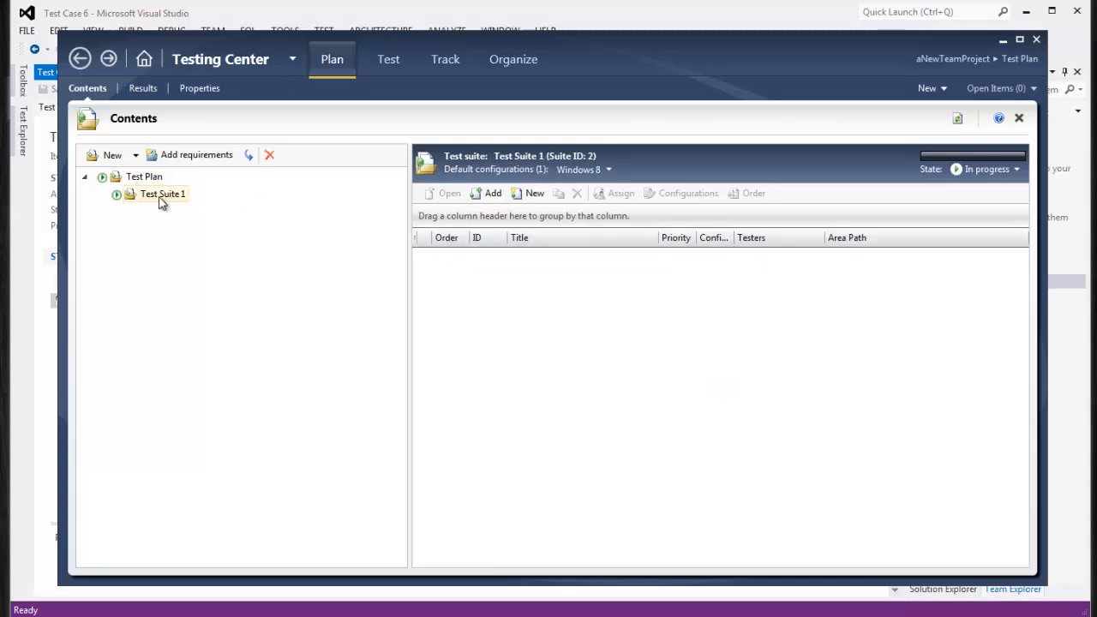
{"action": "left_click", "coordinate": [142, 179]}
{"action": "left_click", "coordinate": [154, 196]}
Run the requirements query and add PBI1 and PBI2 to Test Suite 1
{"action": "left_click", "coordinate": [213, 159]}
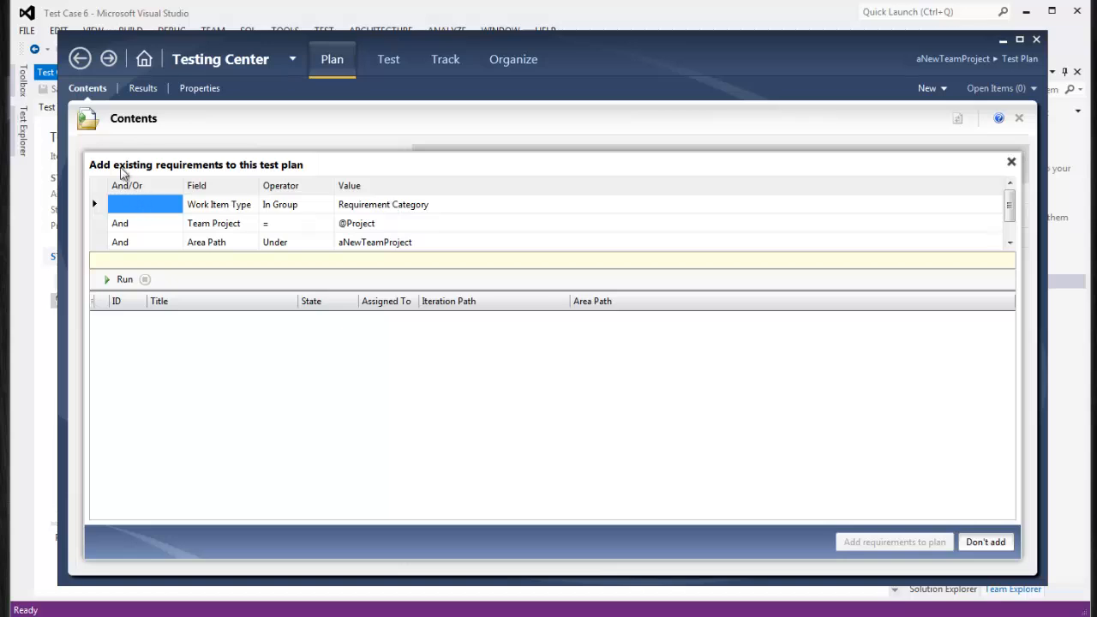
{"action": "left_click", "coordinate": [129, 281]}
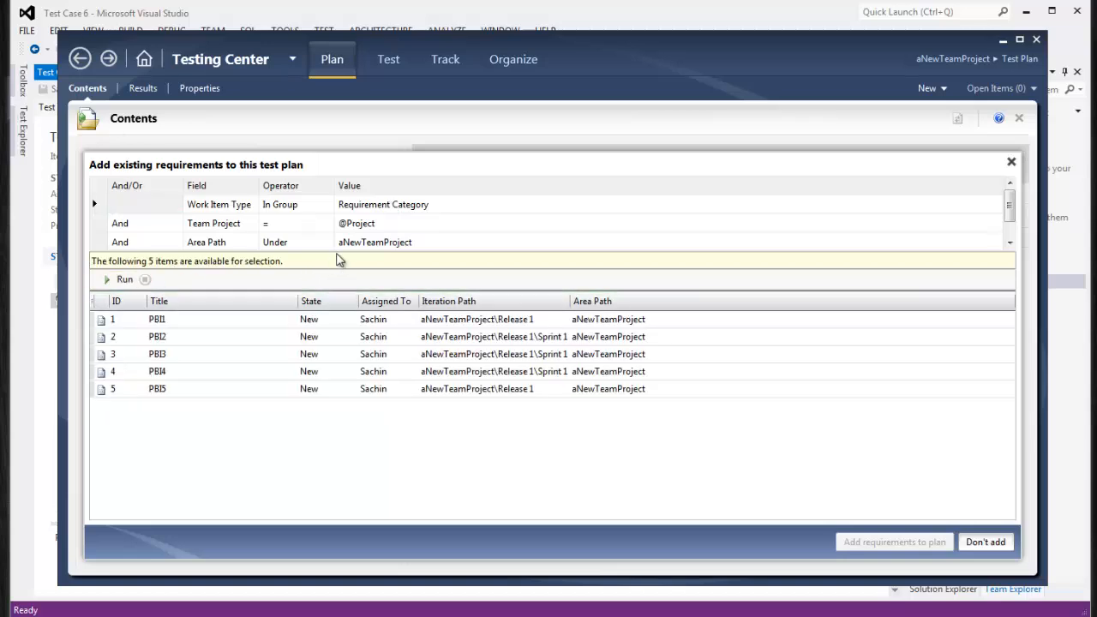
{"action": "left_click_drag", "start_coordinate": [336, 248], "coordinate": [336, 274]}
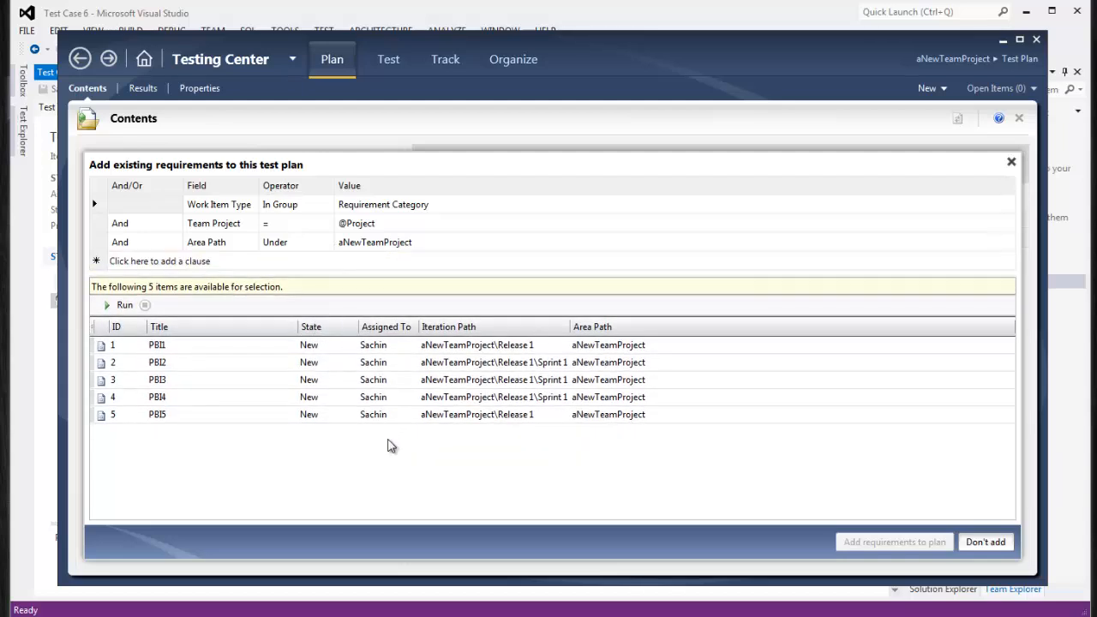
{"action": "left_click", "coordinate": [163, 352]}
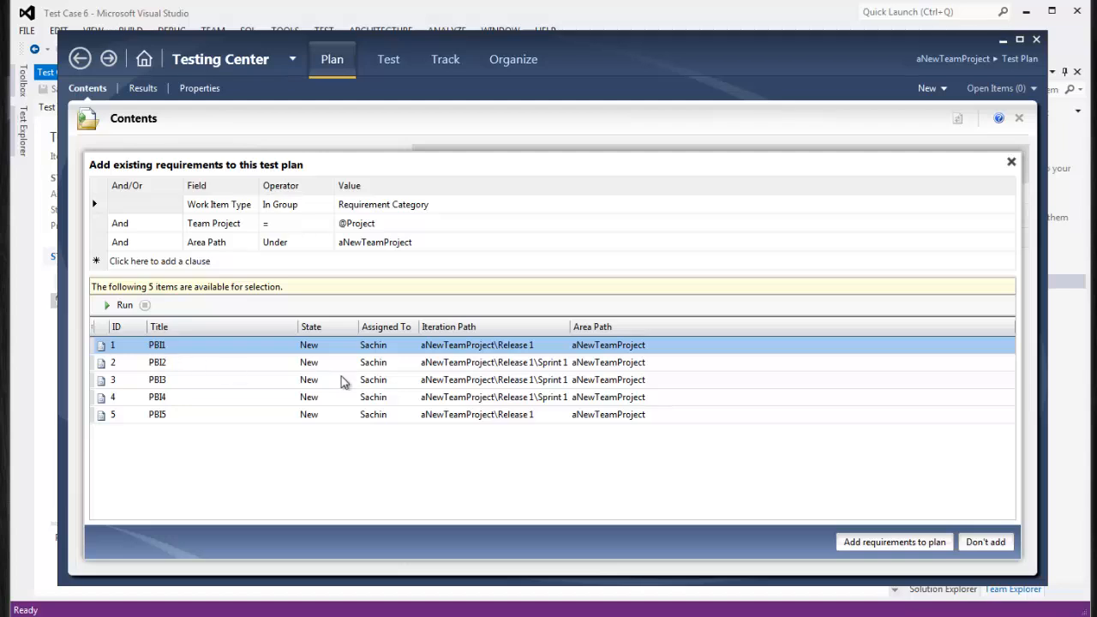
{"action": "left_click", "coordinate": [206, 367], "text": "ctrl"}
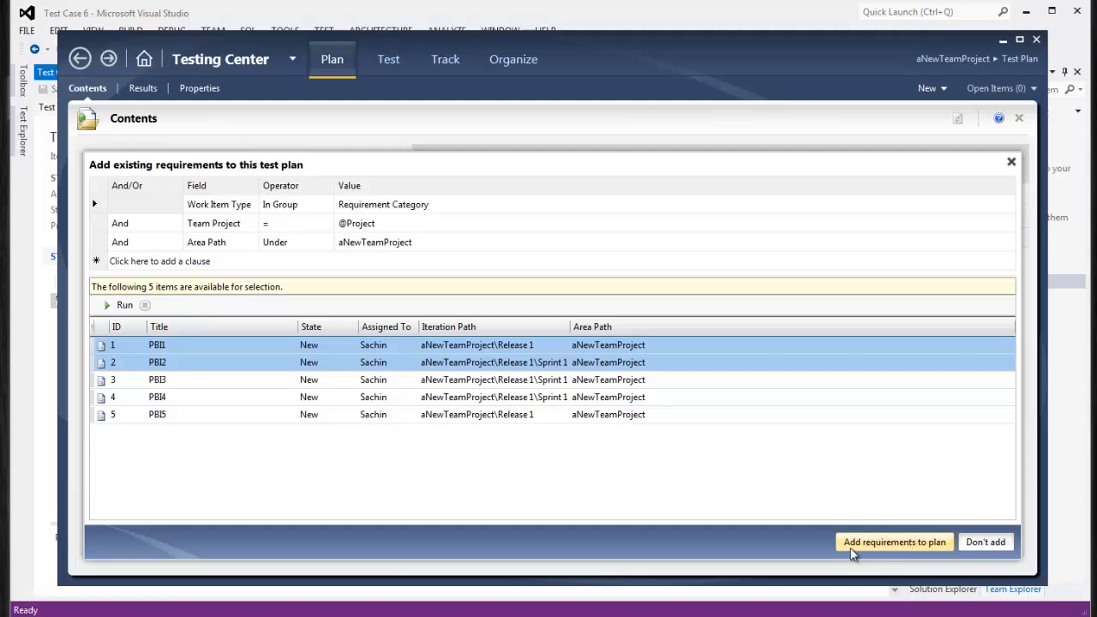
{"action": "left_click", "coordinate": [929, 544]}
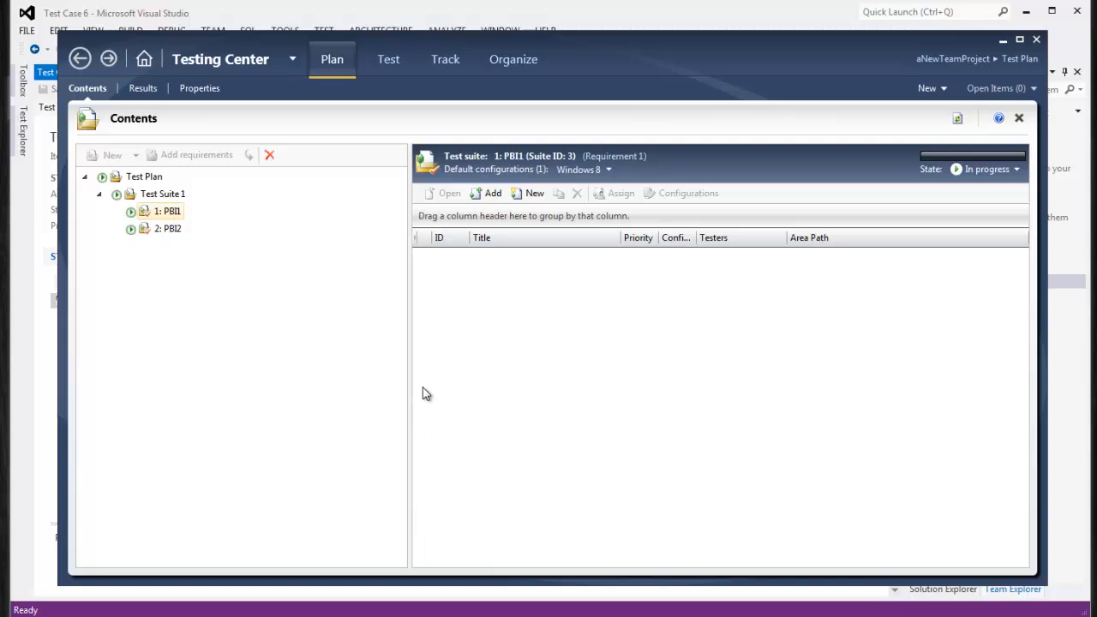
Review the PBI1 and PBI2 suites under Test Suite 1
{"action": "left_click", "coordinate": [180, 196]}
{"action": "left_click", "coordinate": [171, 212]}
{"action": "left_click", "coordinate": [169, 229]}
{"action": "left_click", "coordinate": [165, 216]}
{"action": "left_click", "coordinate": [170, 230]}
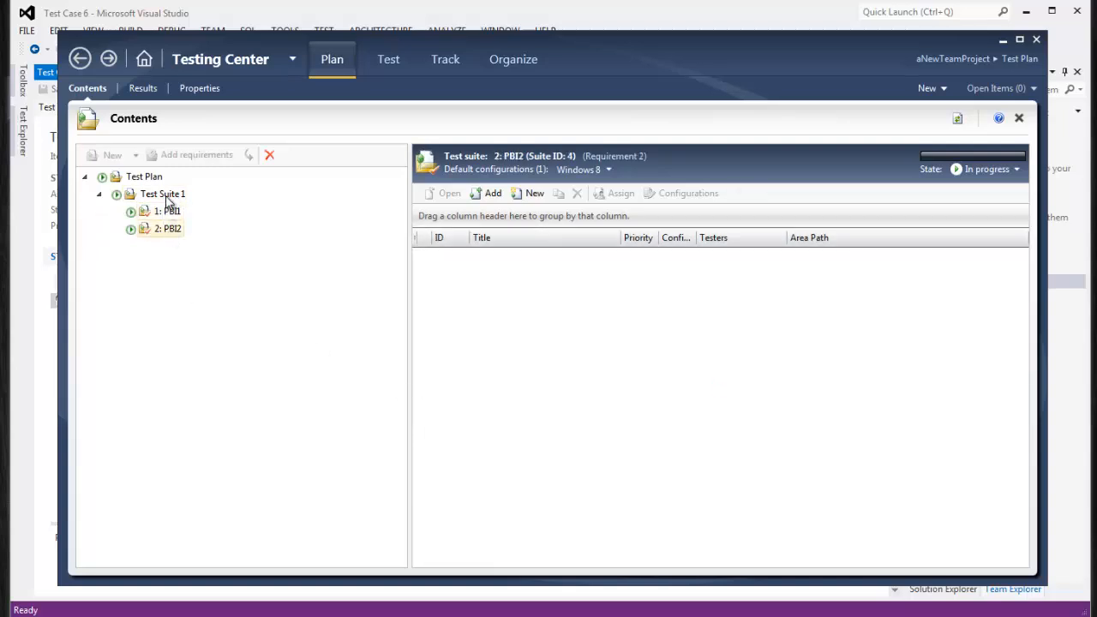
{"action": "left_click", "coordinate": [112, 198]}
Create static suite 'Test Suite 2' and move it back directly under Test Plan
{"action": "left_click", "coordinate": [142, 176]}
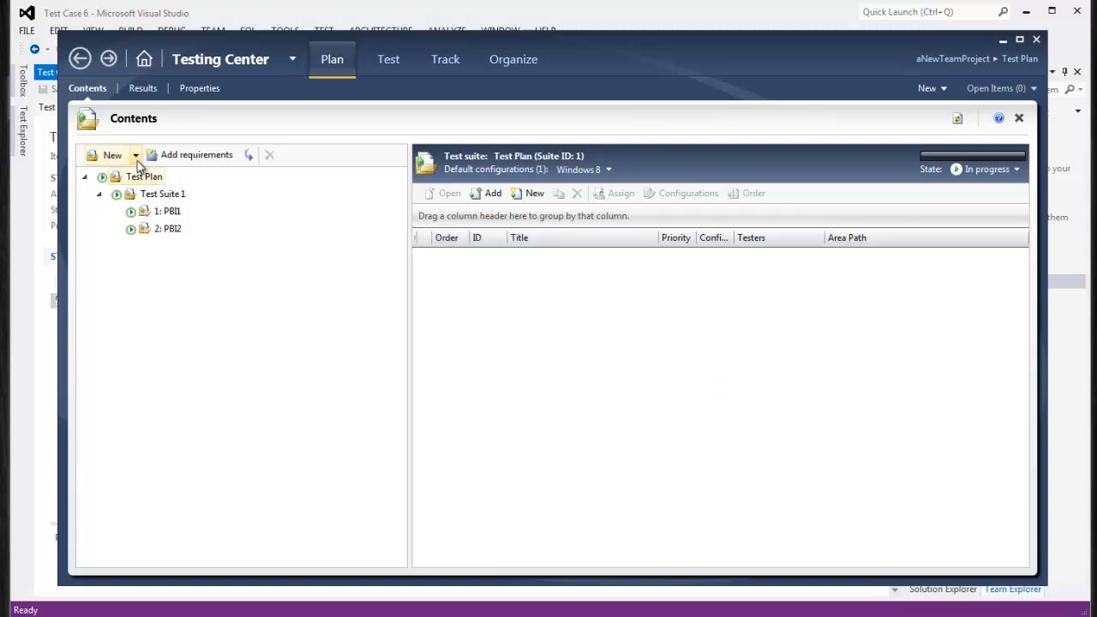
{"action": "left_click", "coordinate": [135, 155]}
{"action": "left_click", "coordinate": [135, 180]}
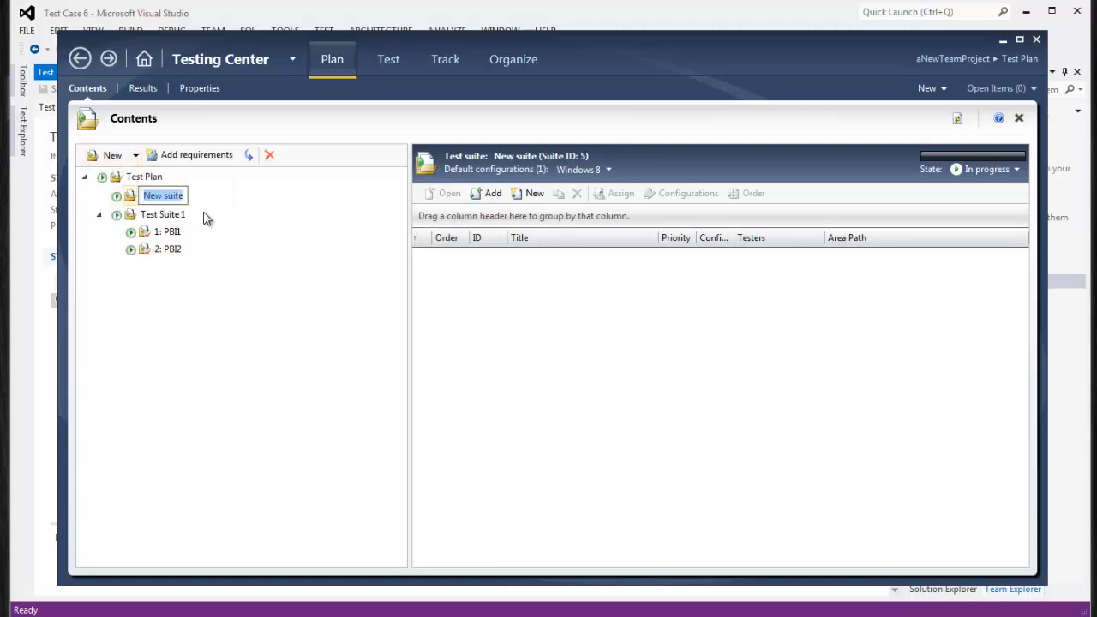
{"action": "type", "text": "Test"}
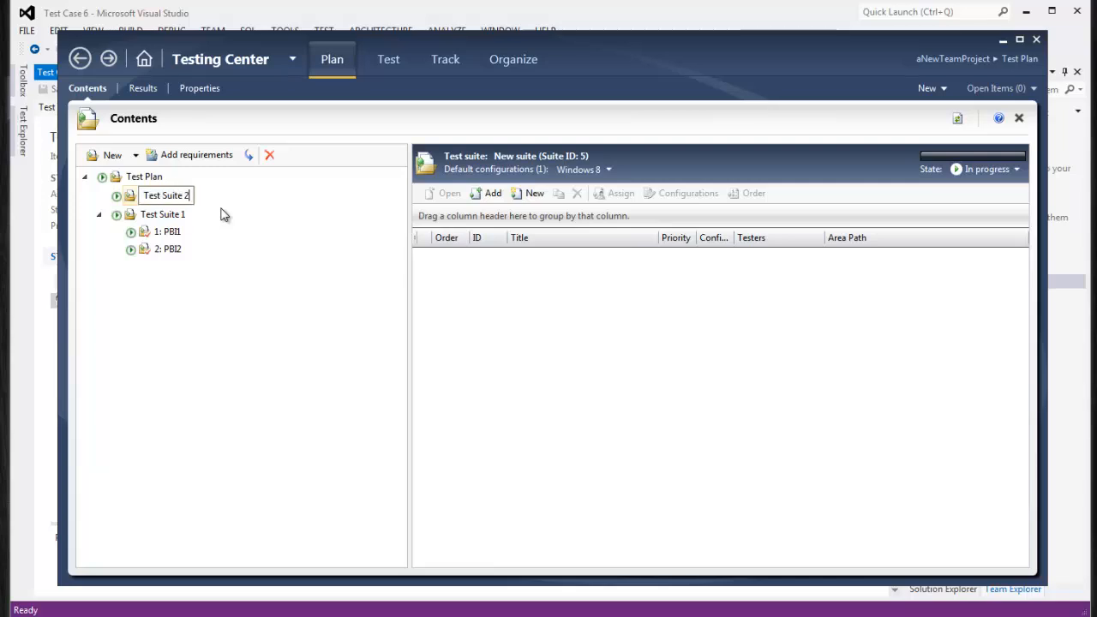
{"action": "type", "text": " Suite 2"}
{"action": "left_click", "coordinate": [172, 215]}
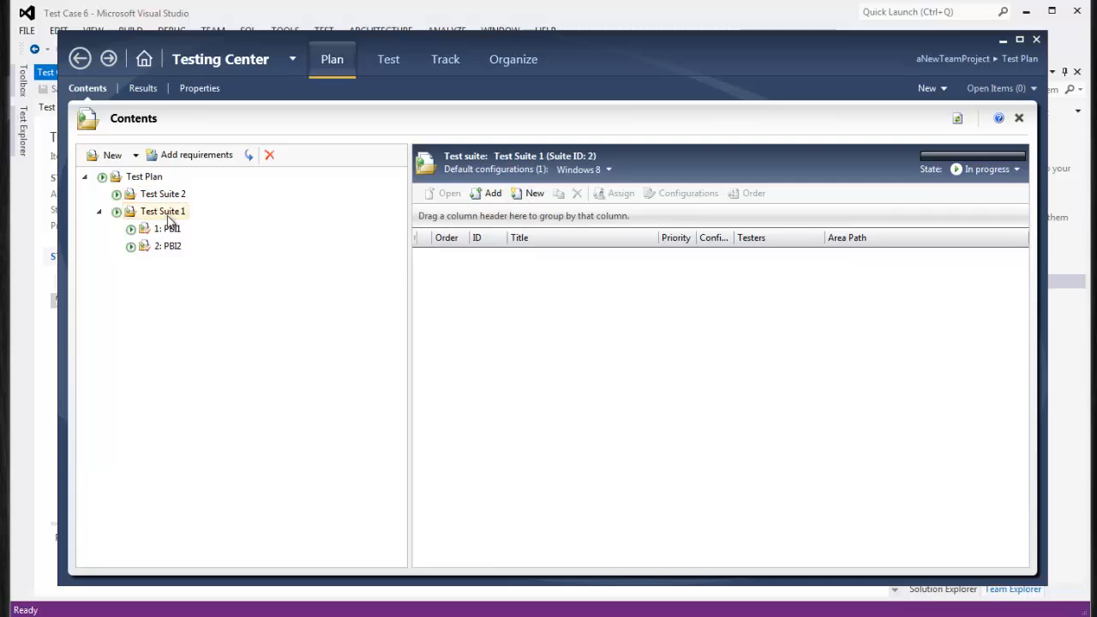
{"action": "left_click", "coordinate": [168, 200]}
{"action": "left_click_drag", "start_coordinate": [169, 206], "coordinate": [172, 229]}
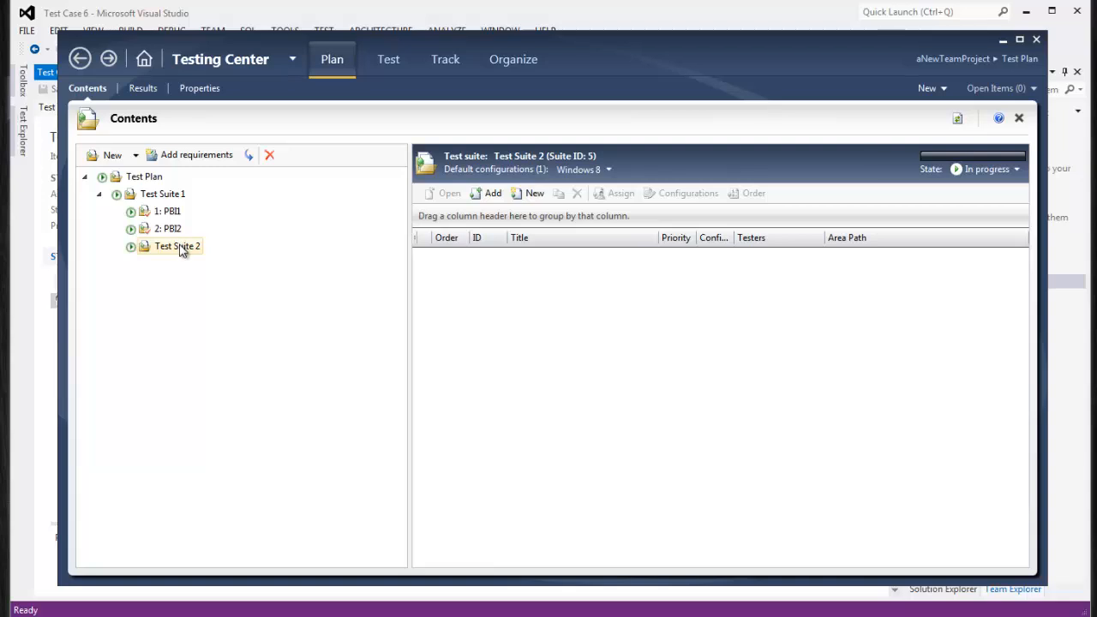
{"action": "left_click_drag", "start_coordinate": [176, 248], "coordinate": [147, 180]}
Check Test Suite 1, its PBI1 and PBI2 suites, and Test Suite 2 in the tree
{"action": "left_click", "coordinate": [100, 196]}
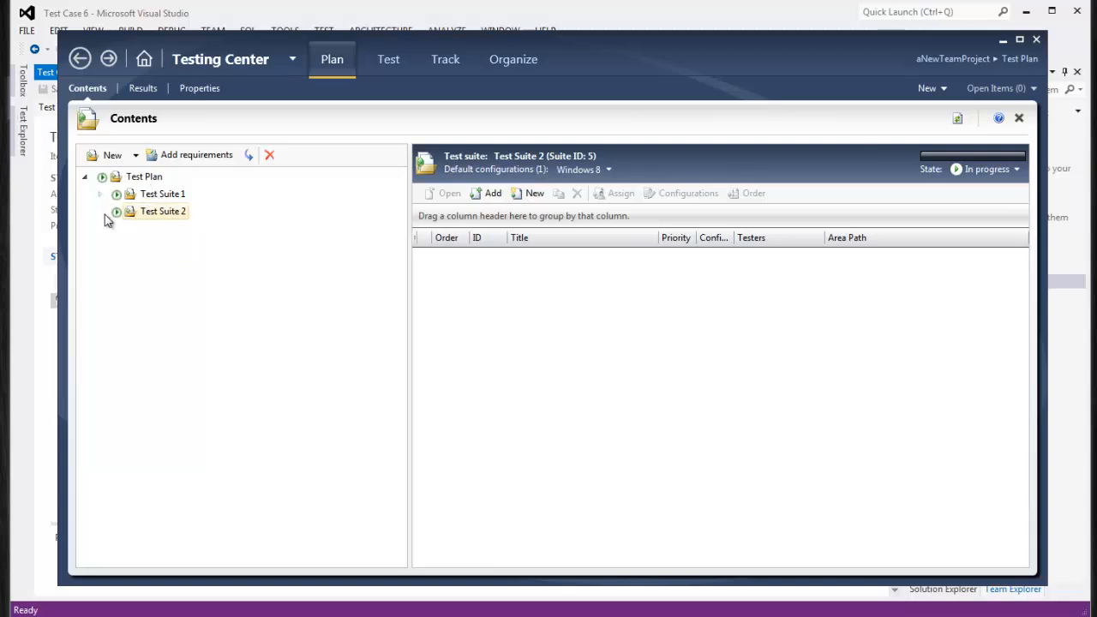
{"action": "left_click", "coordinate": [151, 178]}
{"action": "left_click", "coordinate": [160, 196]}
{"action": "left_click", "coordinate": [162, 211]}
{"action": "left_click", "coordinate": [99, 195]}
{"action": "left_click", "coordinate": [167, 228]}
{"action": "left_click", "coordinate": [166, 211]}
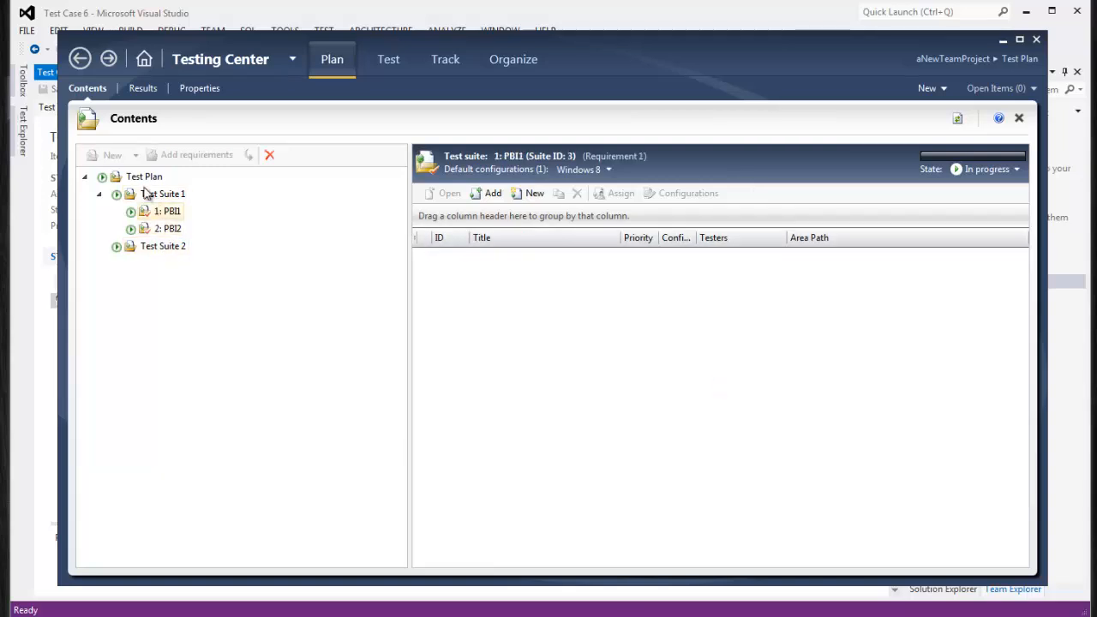
{"action": "left_click", "coordinate": [149, 195]}
{"action": "left_click", "coordinate": [156, 248]}
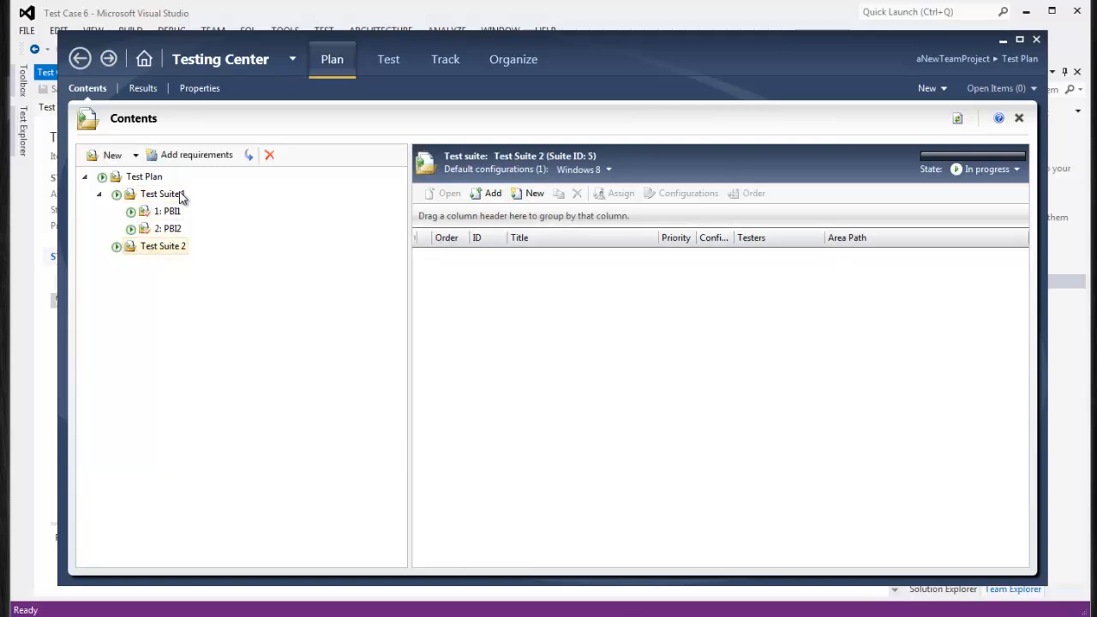
{"action": "left_click", "coordinate": [206, 159]}
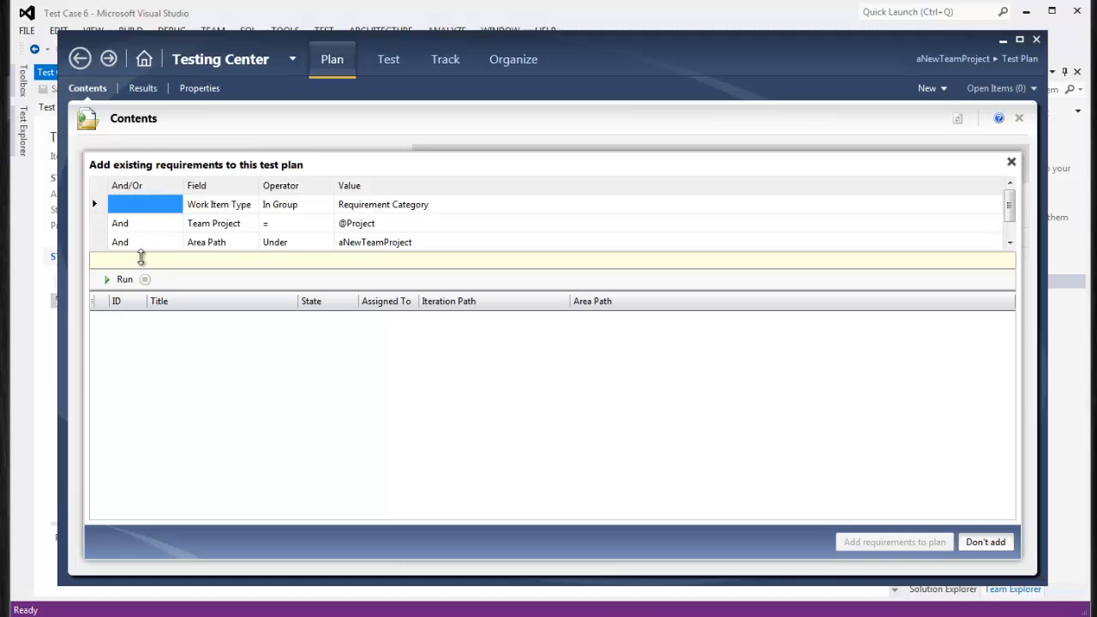
{"action": "left_click", "coordinate": [124, 281]}
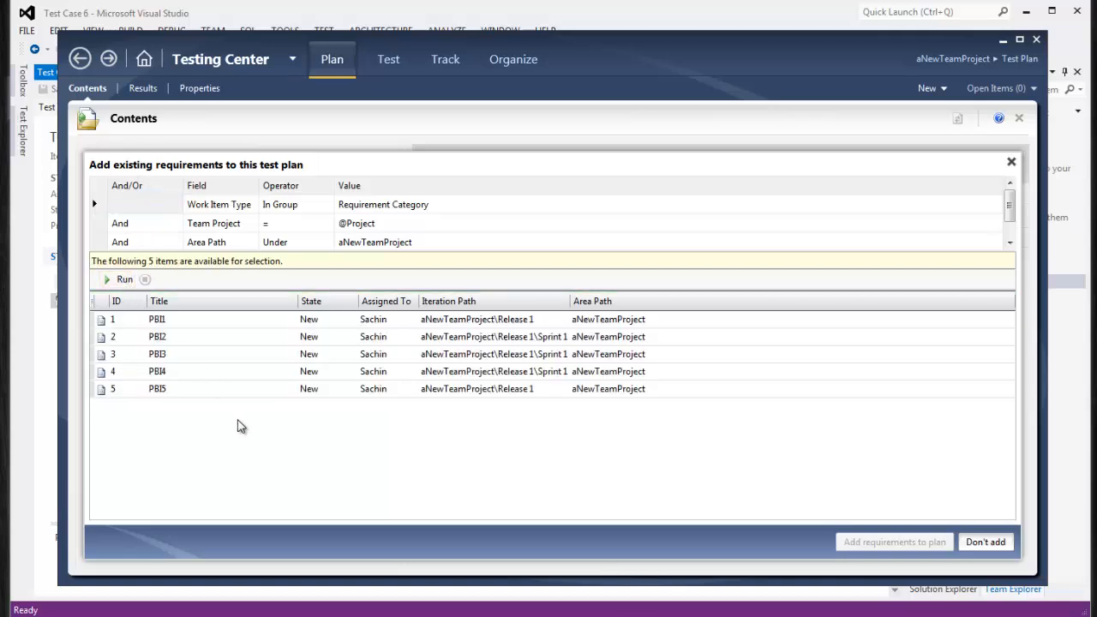
{"action": "left_click", "coordinate": [184, 356]}
{"action": "left_click_drag", "start_coordinate": [194, 371], "coordinate": [197, 391]}
{"action": "left_click", "coordinate": [894, 542]}
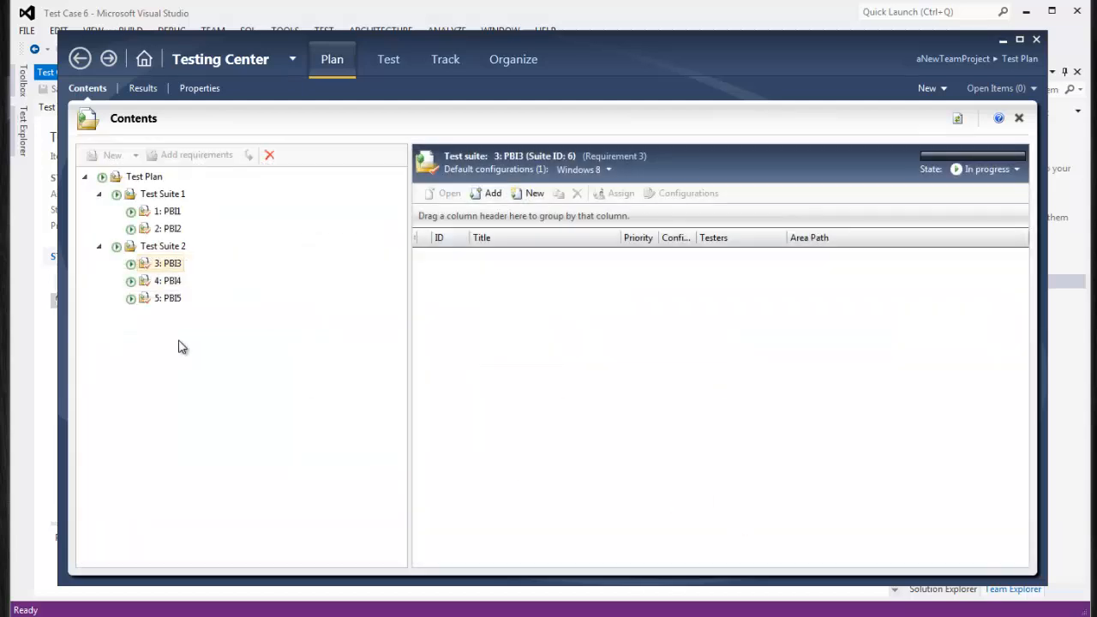
{"action": "left_click", "coordinate": [175, 194]}
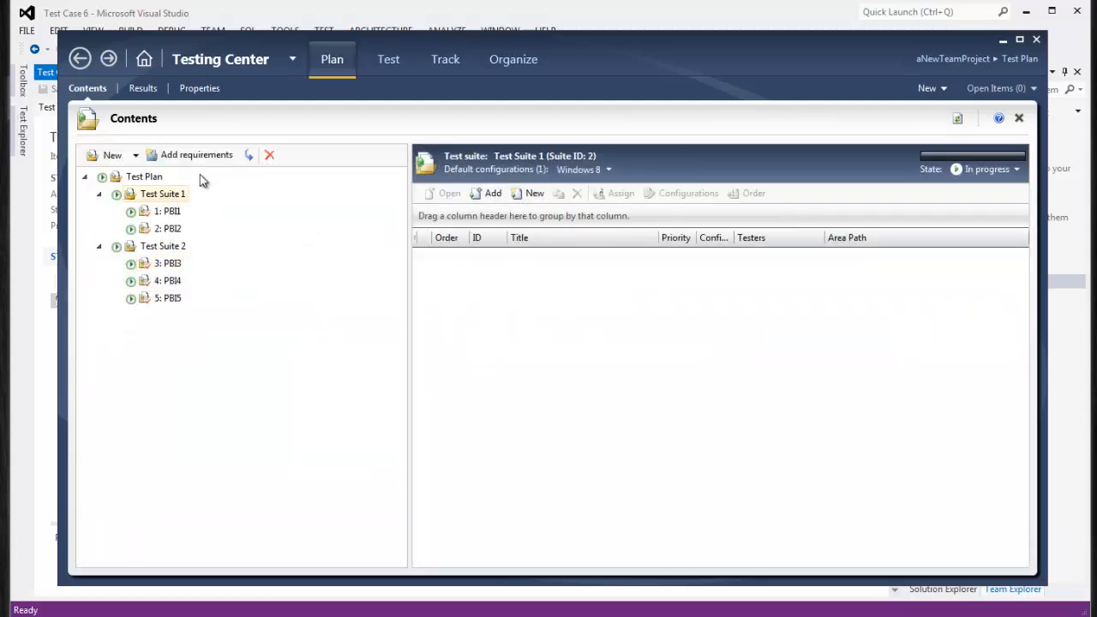
{"action": "left_click", "coordinate": [215, 162]}
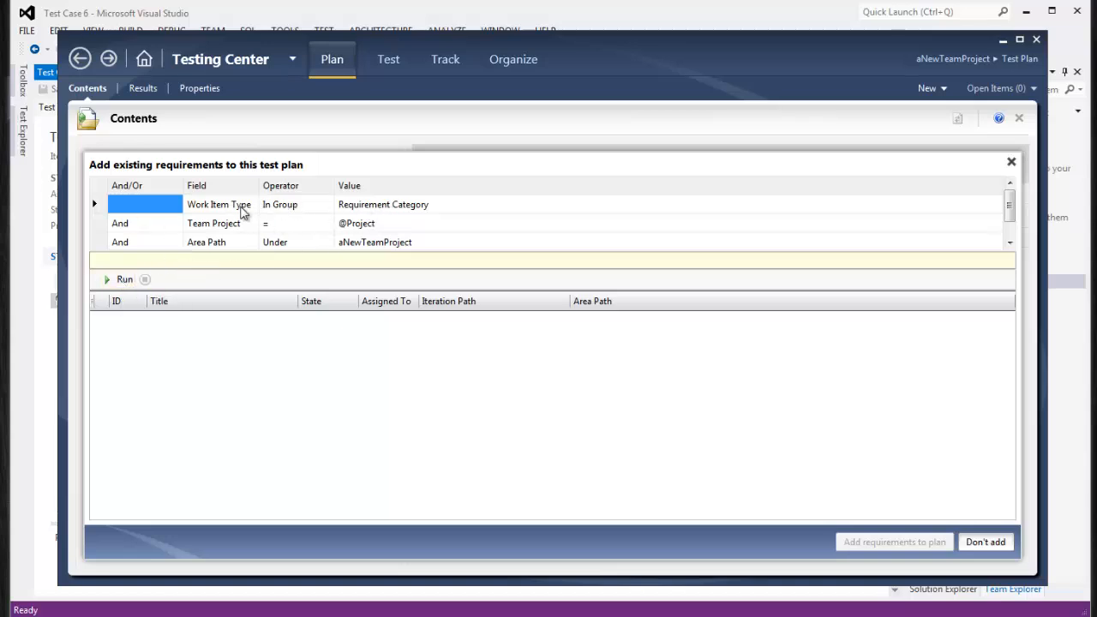
{"action": "left_click", "coordinate": [123, 281]}
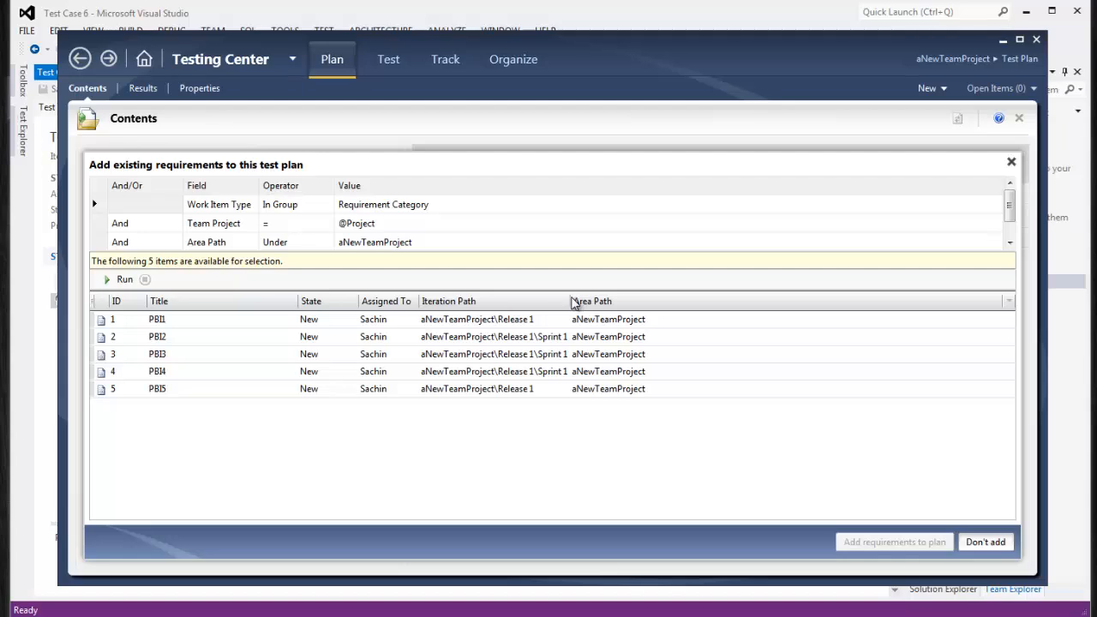
{"action": "left_click_drag", "start_coordinate": [571, 300], "coordinate": [617, 300]}
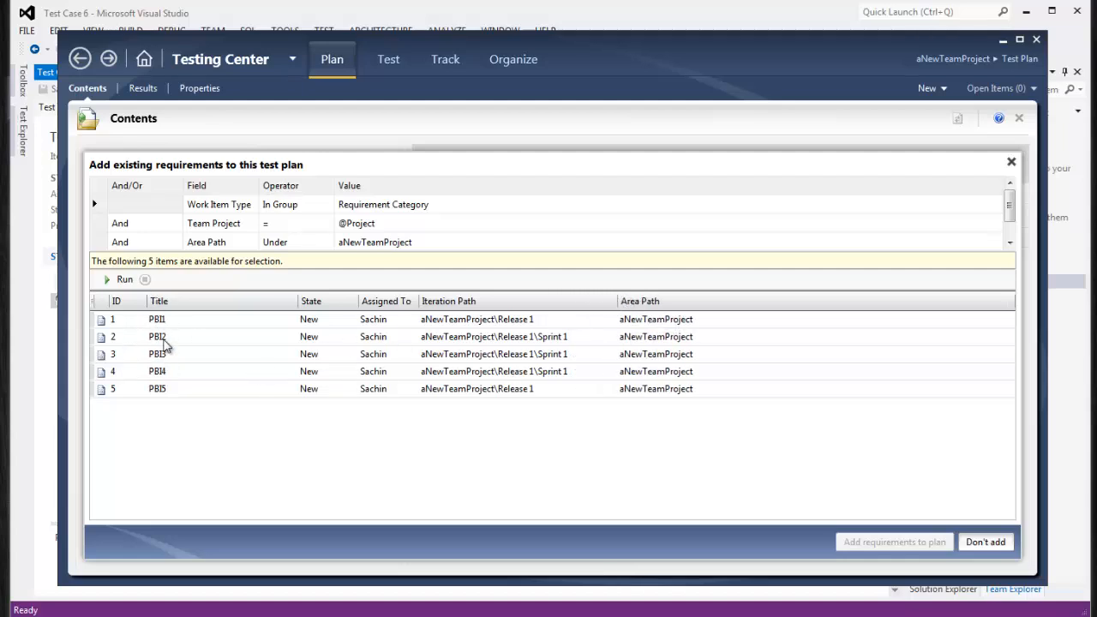
{"action": "left_click", "coordinate": [985, 544]}
{"action": "left_click", "coordinate": [167, 228]}
{"action": "left_click", "coordinate": [167, 211]}
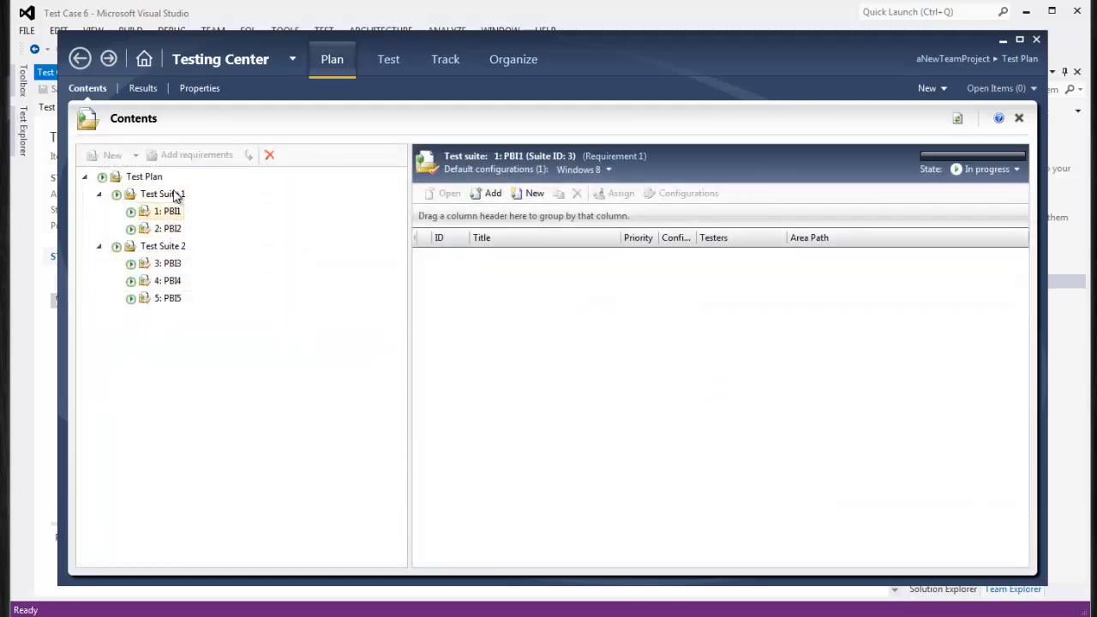
Open the add-test-cases query for the PBI1 suite, keeping Test Case Category as filter
{"action": "left_click", "coordinate": [164, 198]}
{"action": "left_click", "coordinate": [162, 248]}
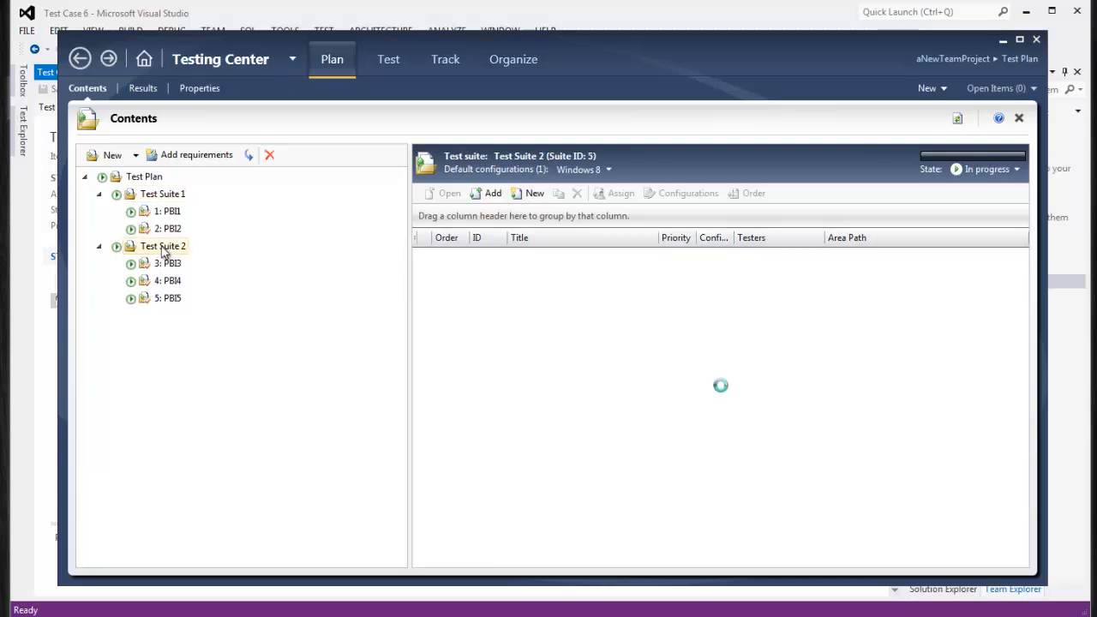
{"action": "left_click", "coordinate": [168, 212]}
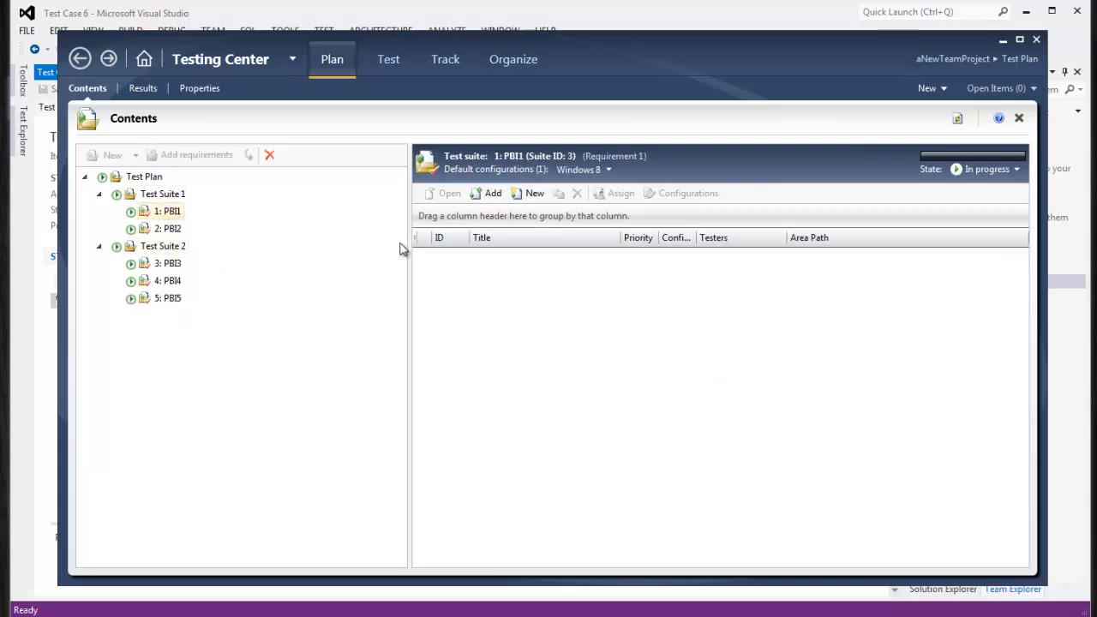
{"action": "left_click", "coordinate": [494, 193]}
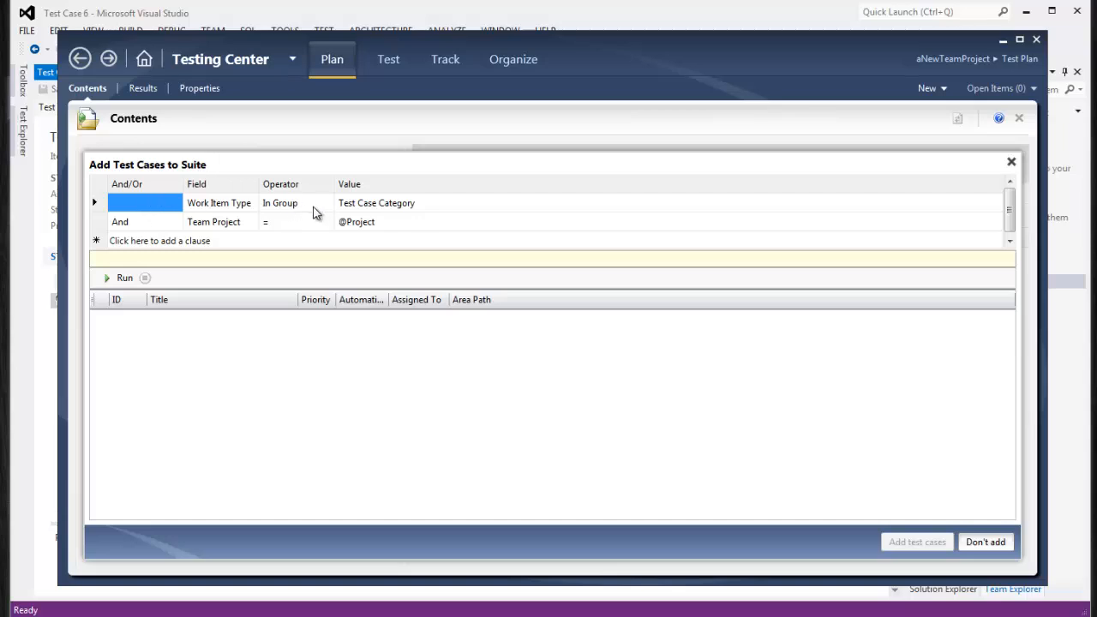
{"action": "left_click", "coordinate": [217, 208]}
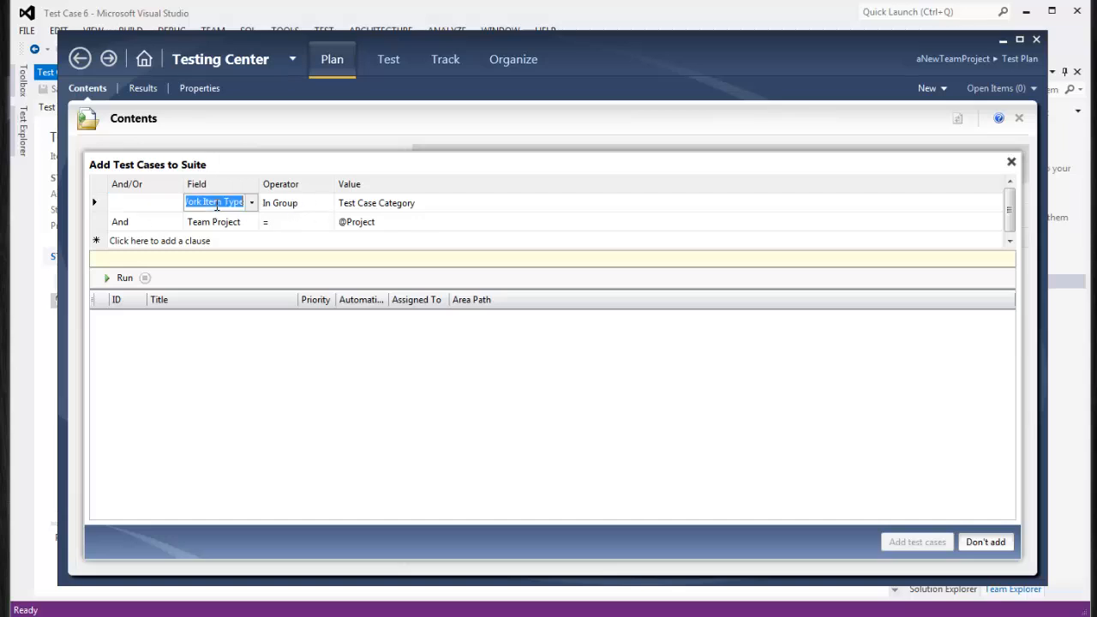
{"action": "left_click", "coordinate": [978, 204]}
{"action": "left_click", "coordinate": [996, 205]}
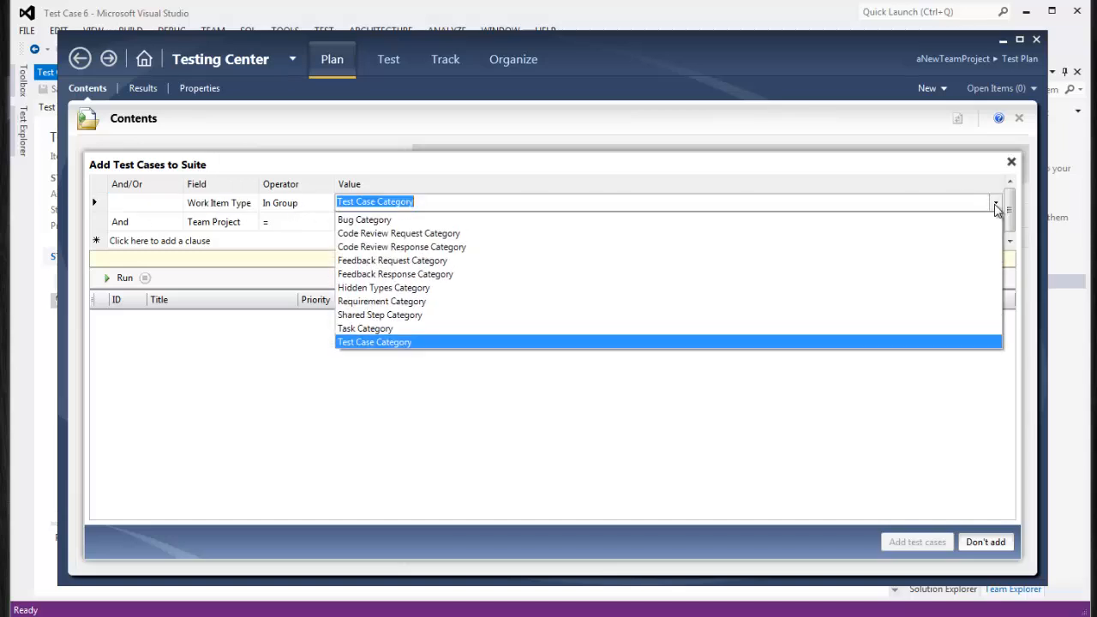
{"action": "left_click", "coordinate": [996, 207]}
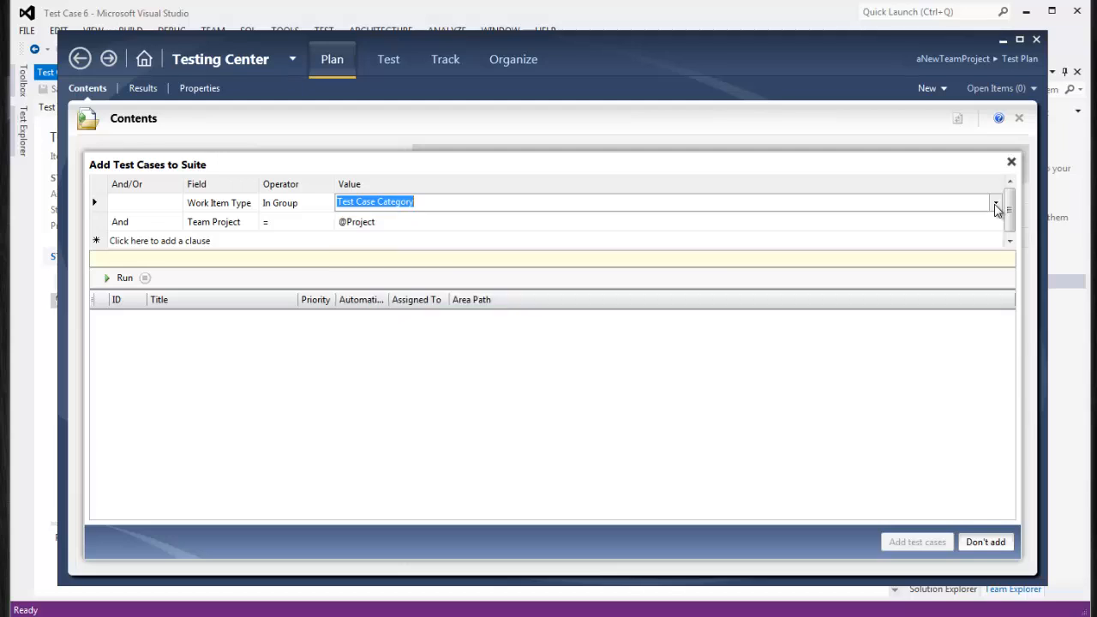
Run the query and add TC01 and TC02 to the PBI1 suite
{"action": "left_click", "coordinate": [125, 279]}
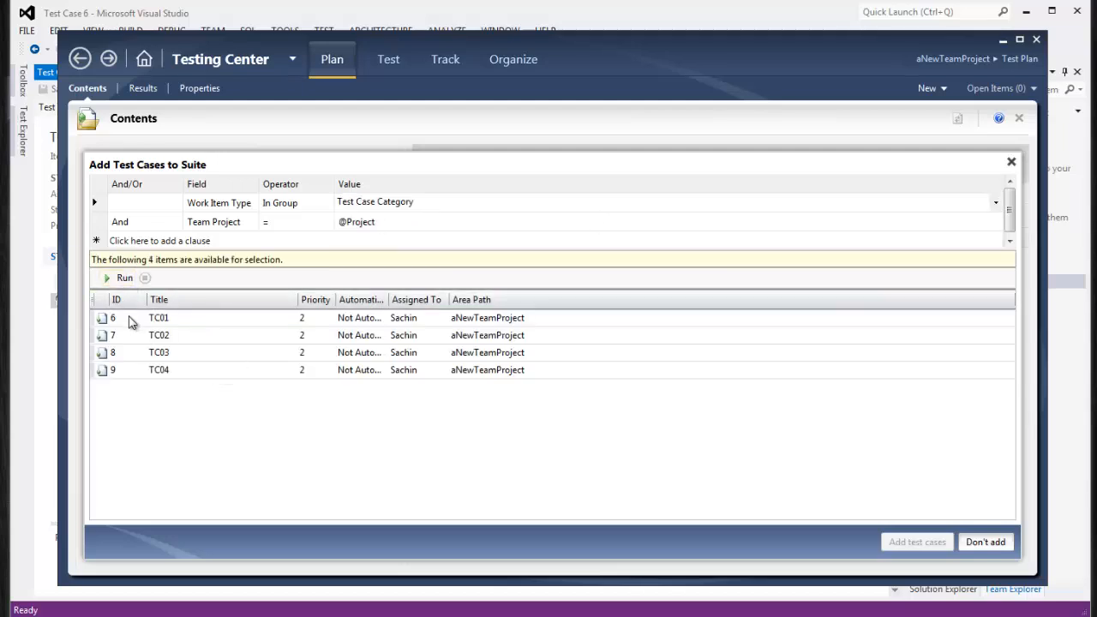
{"action": "left_click", "coordinate": [168, 320]}
{"action": "left_click", "coordinate": [175, 337]}
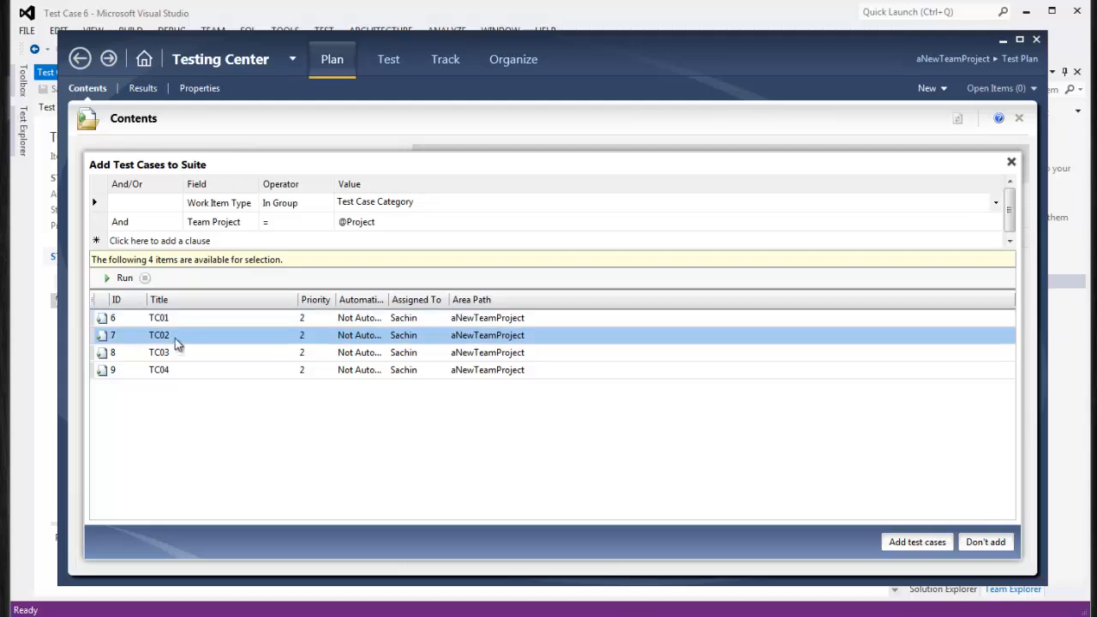
{"action": "left_click", "coordinate": [176, 353]}
{"action": "left_click", "coordinate": [178, 372]}
{"action": "left_click", "coordinate": [180, 323]}
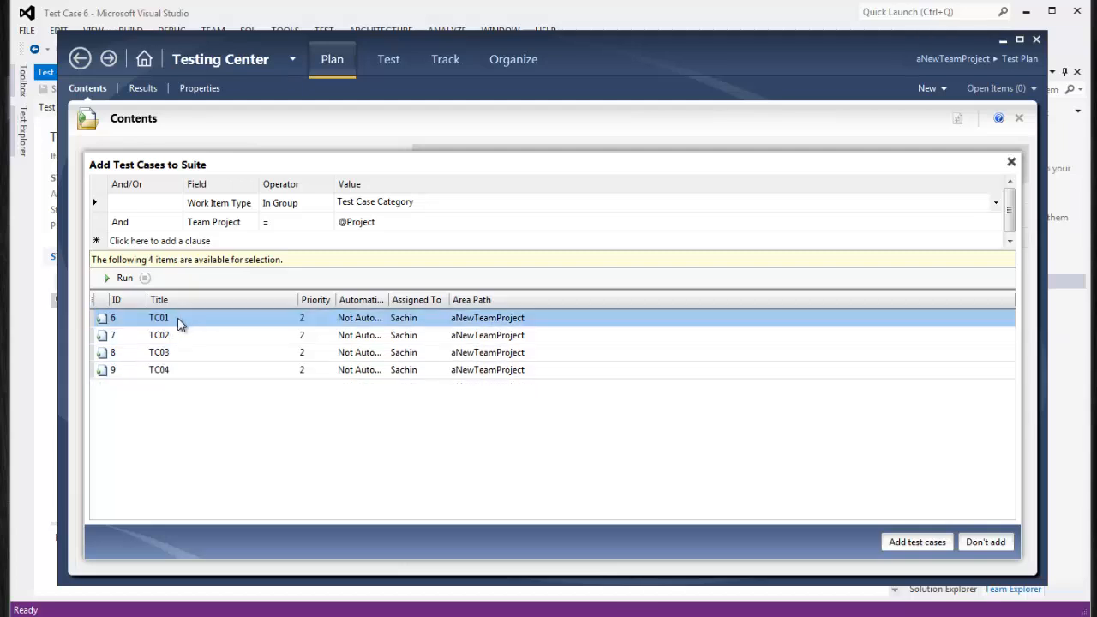
{"action": "left_click", "coordinate": [206, 335], "text": "shift"}
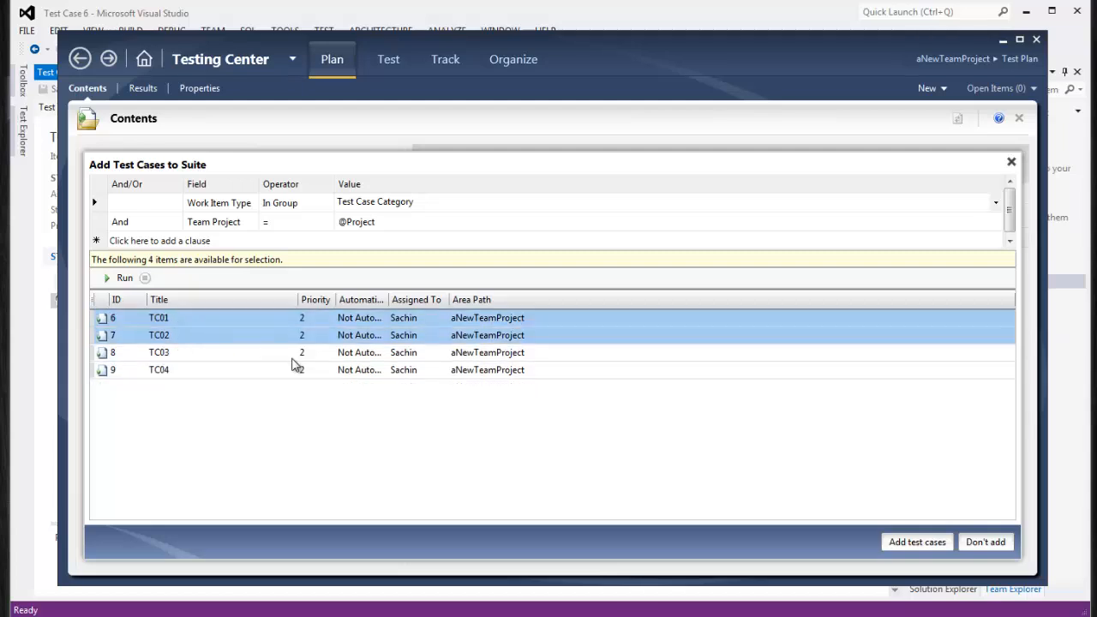
{"action": "left_click", "coordinate": [907, 543]}
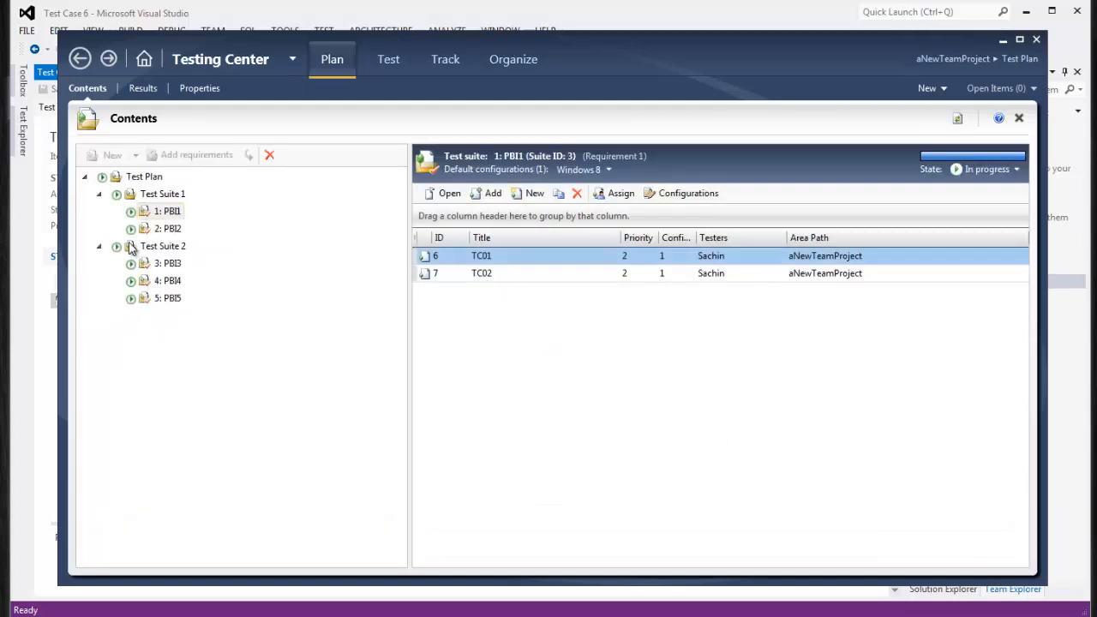
Add TC03 and TC04 to the PBI2 suite
{"action": "left_click", "coordinate": [168, 228]}
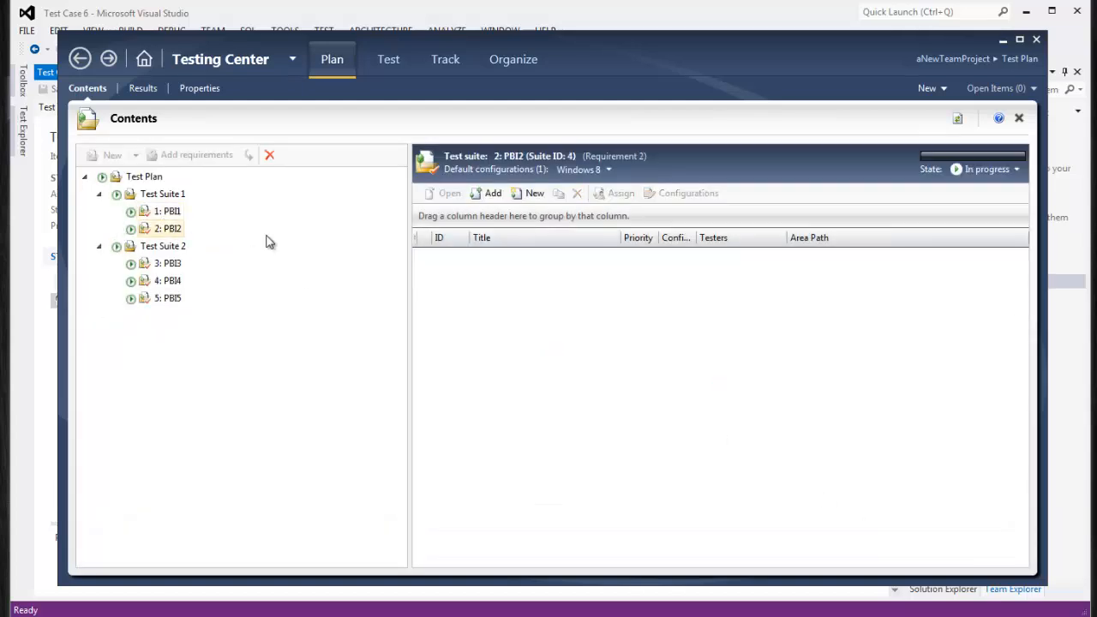
{"action": "left_click", "coordinate": [493, 193]}
{"action": "left_click", "coordinate": [122, 278]}
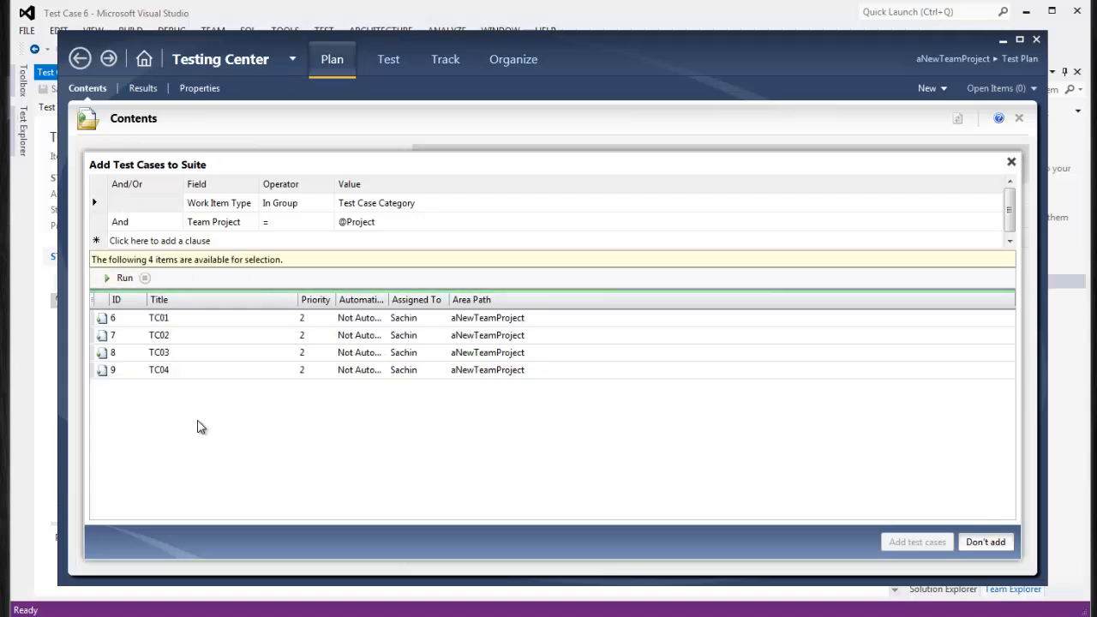
{"action": "left_click_drag", "start_coordinate": [168, 361], "coordinate": [191, 374]}
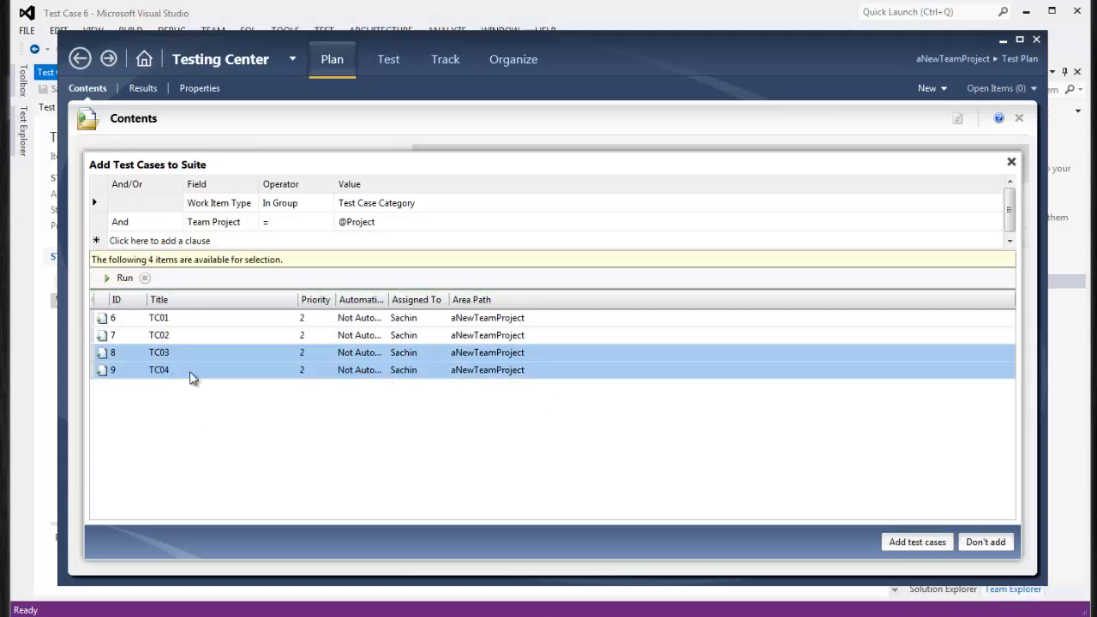
{"action": "left_click", "coordinate": [927, 545]}
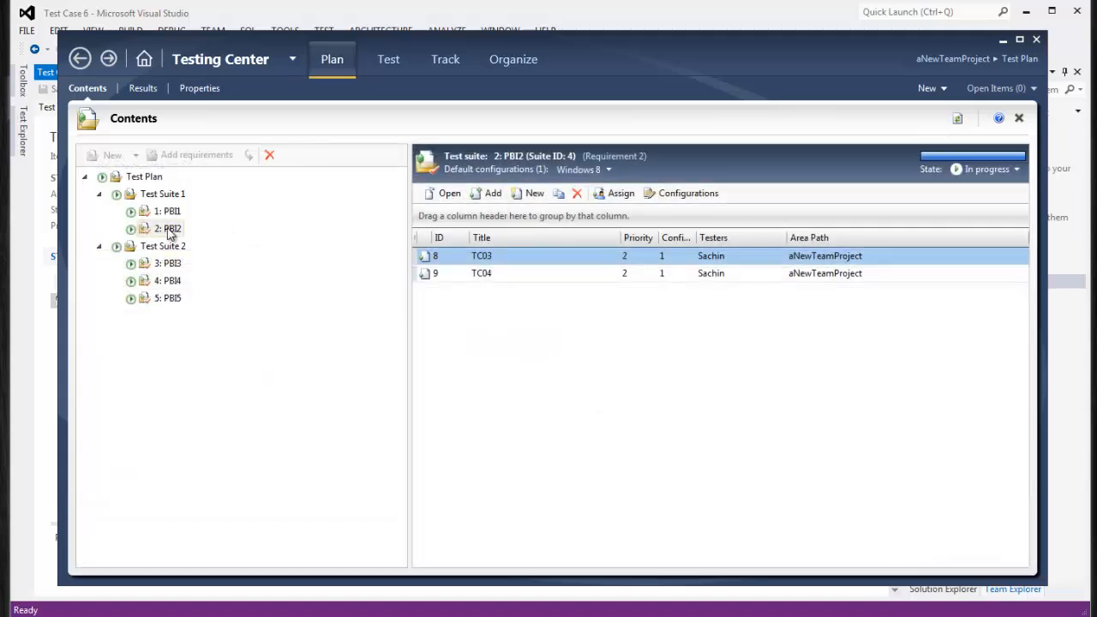
Review the test cases in the PBI1 through PBI5 suites
{"action": "left_click", "coordinate": [169, 212]}
{"action": "left_click", "coordinate": [170, 228]}
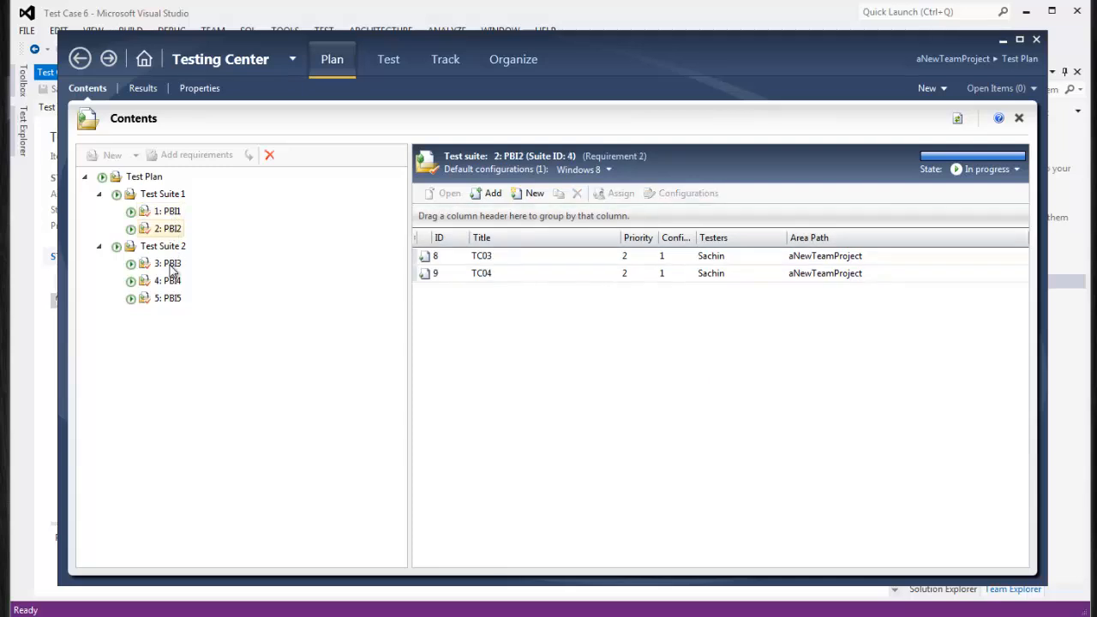
{"action": "left_click", "coordinate": [170, 265]}
{"action": "left_click", "coordinate": [170, 281]}
{"action": "left_click", "coordinate": [169, 298]}
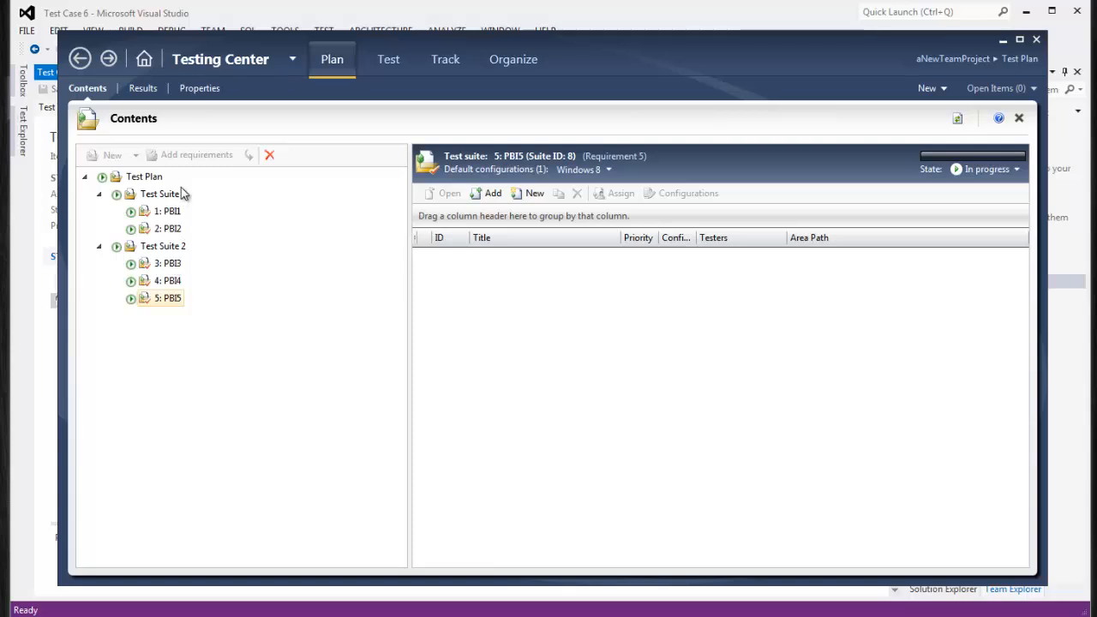
Add TC01 to the PBI3 suite
{"action": "left_click", "coordinate": [167, 264]}
{"action": "left_click", "coordinate": [497, 195]}
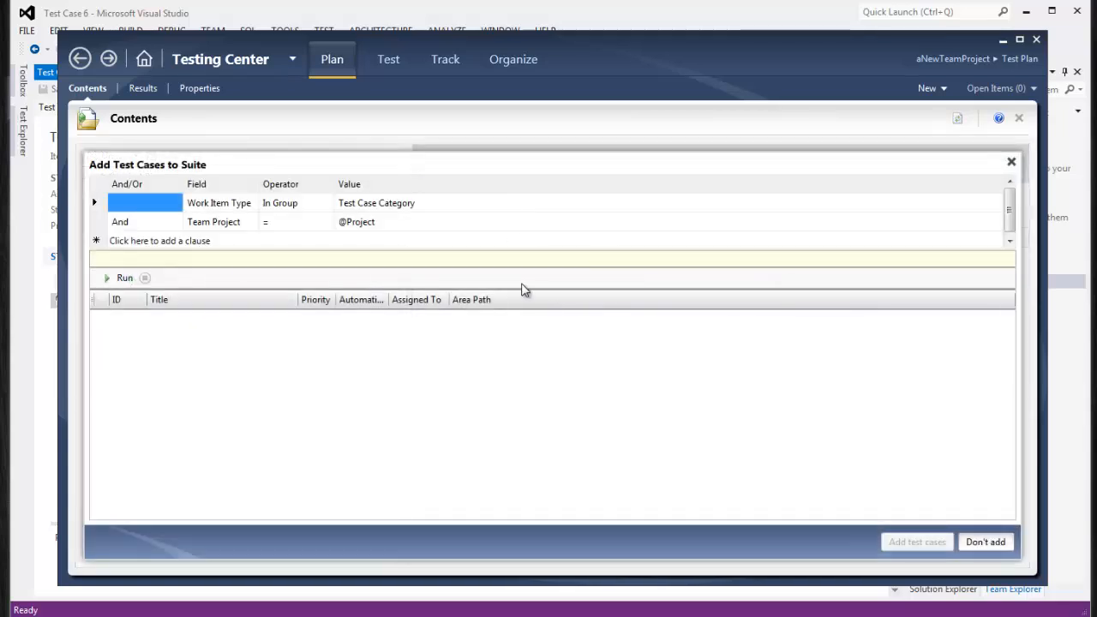
{"action": "left_click", "coordinate": [124, 278]}
{"action": "left_click", "coordinate": [157, 322]}
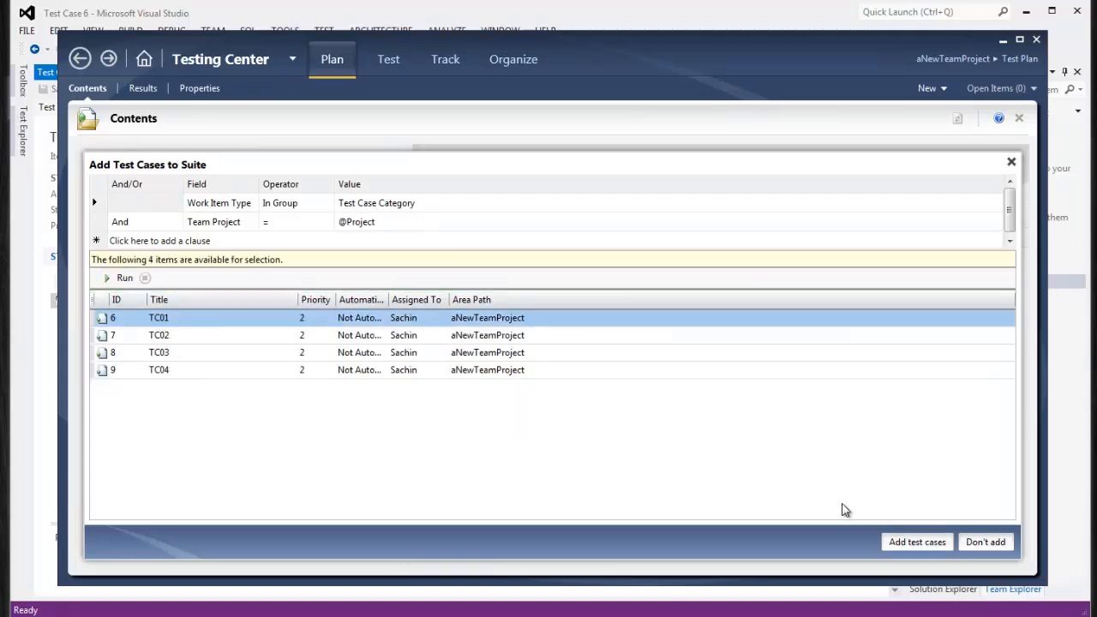
{"action": "left_click", "coordinate": [918, 542]}
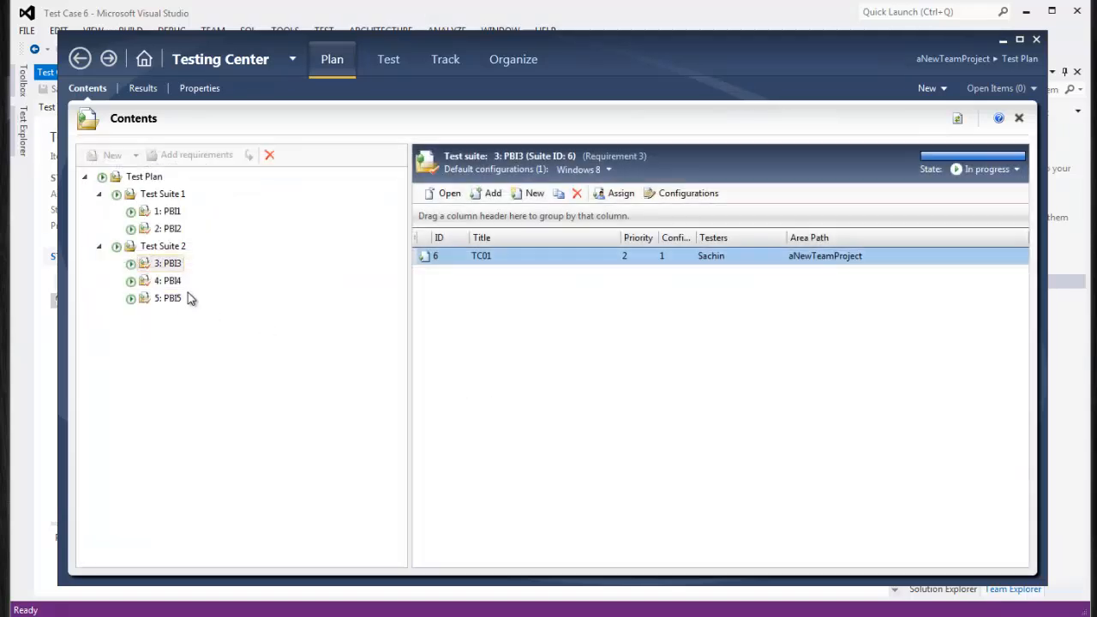
{"action": "left_click", "coordinate": [173, 267]}
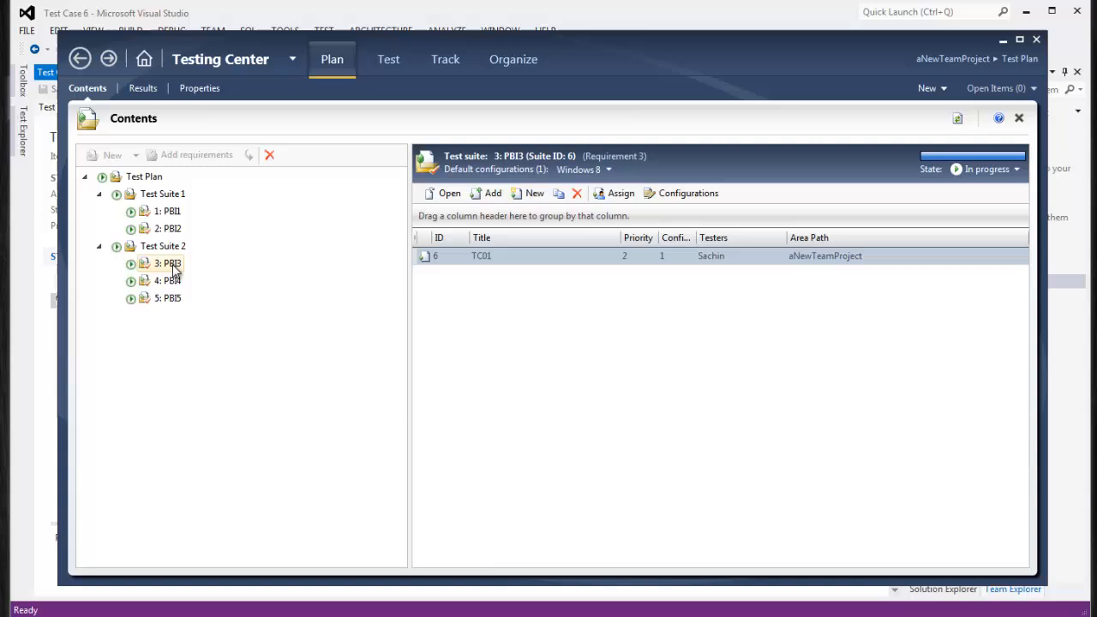
{"action": "left_click", "coordinate": [175, 214]}
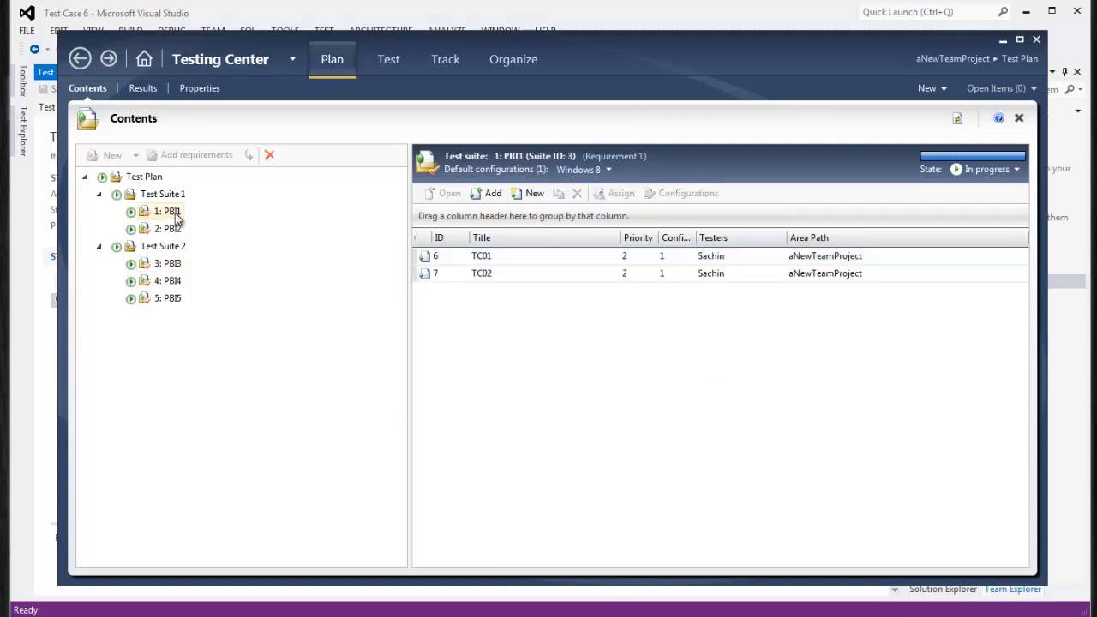
Add TC02 to the PBI4 suite
{"action": "left_click", "coordinate": [168, 285]}
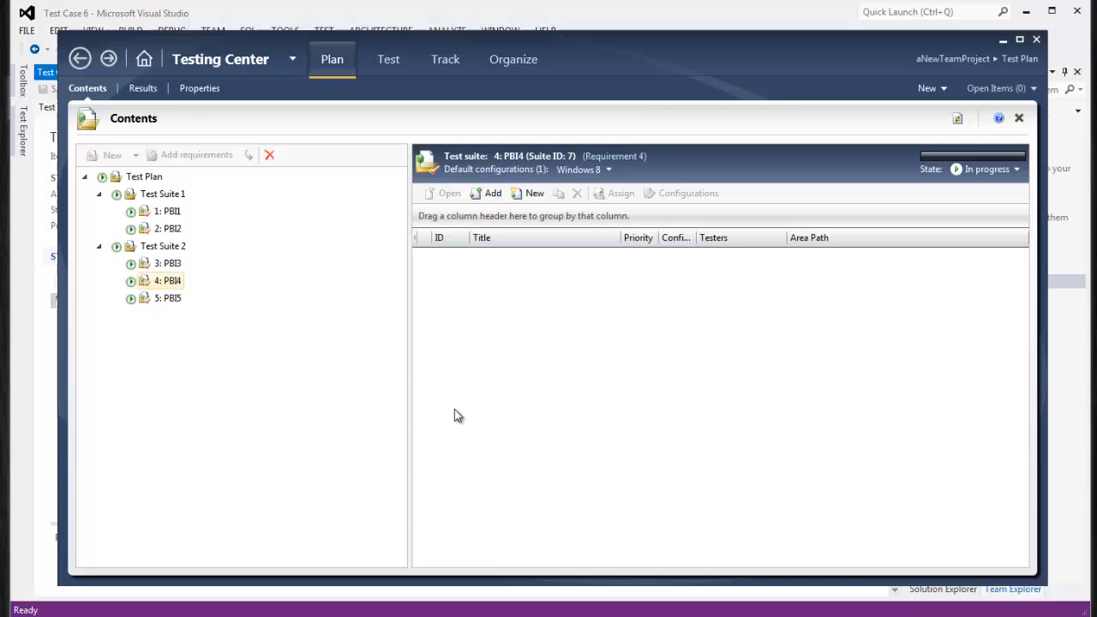
{"action": "left_click", "coordinate": [487, 196]}
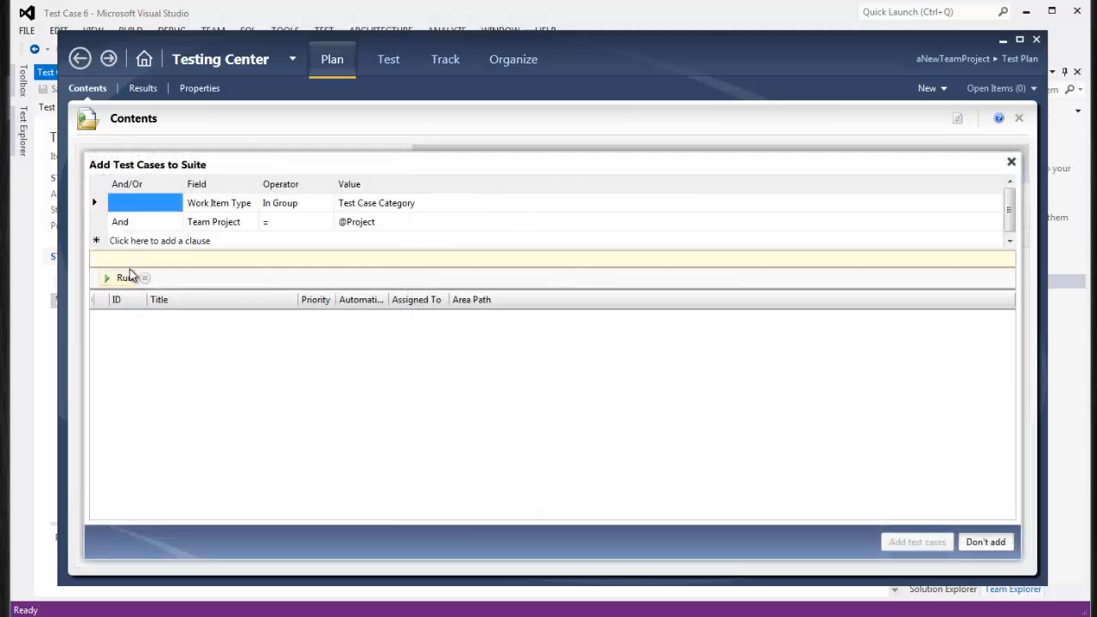
{"action": "left_click", "coordinate": [126, 277]}
{"action": "left_click", "coordinate": [174, 340]}
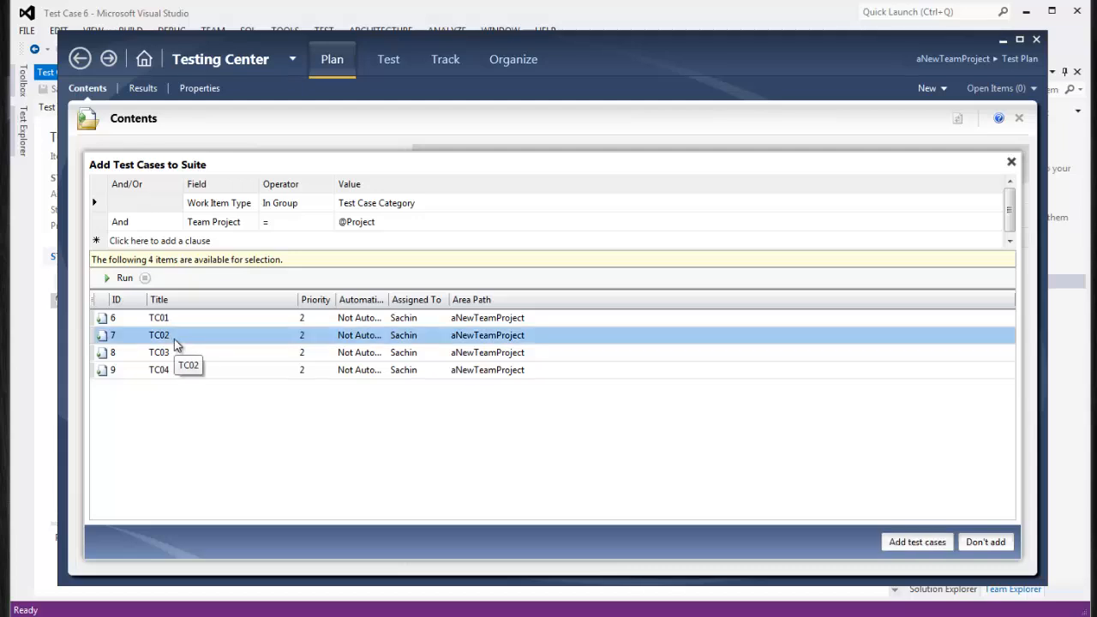
{"action": "left_click", "coordinate": [902, 543]}
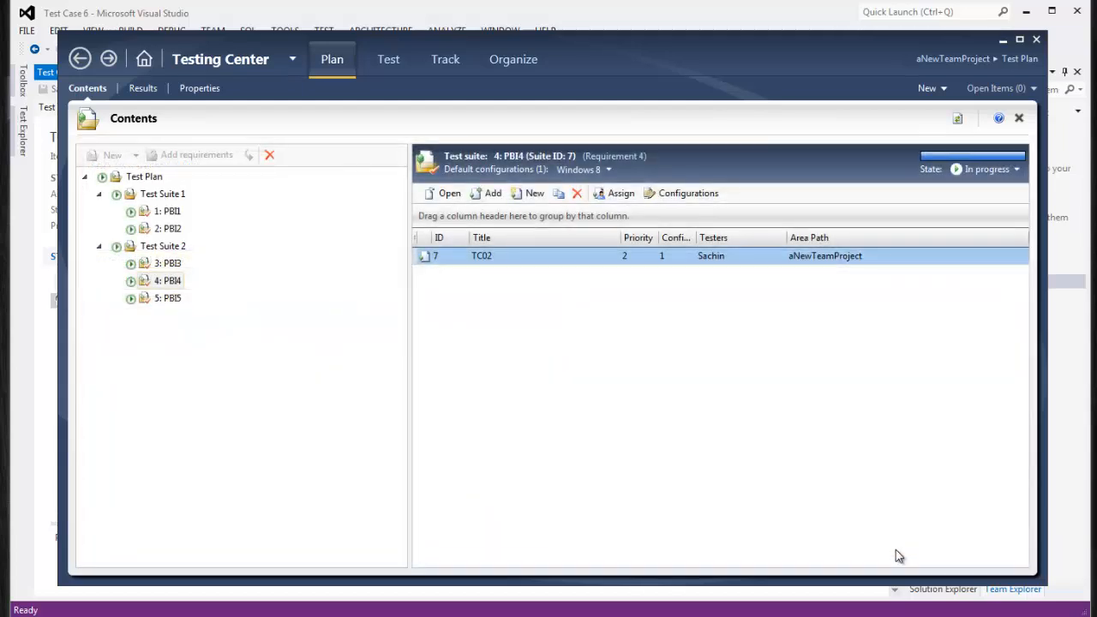
Add TC03 and TC04 to the PBI5 suite
{"action": "left_click", "coordinate": [176, 299]}
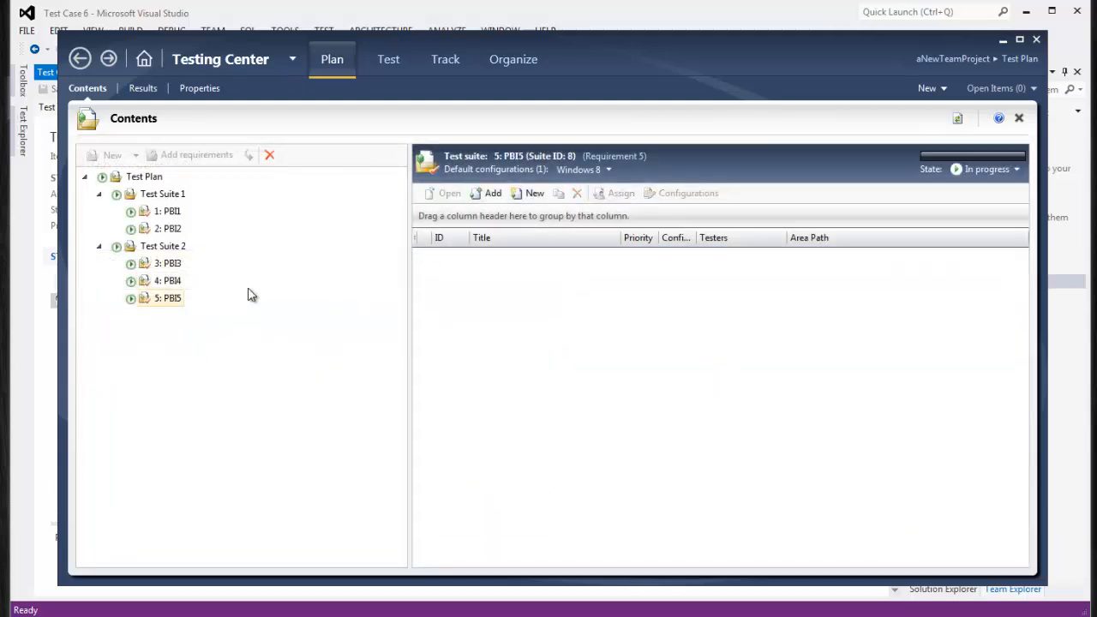
{"action": "left_click", "coordinate": [490, 193]}
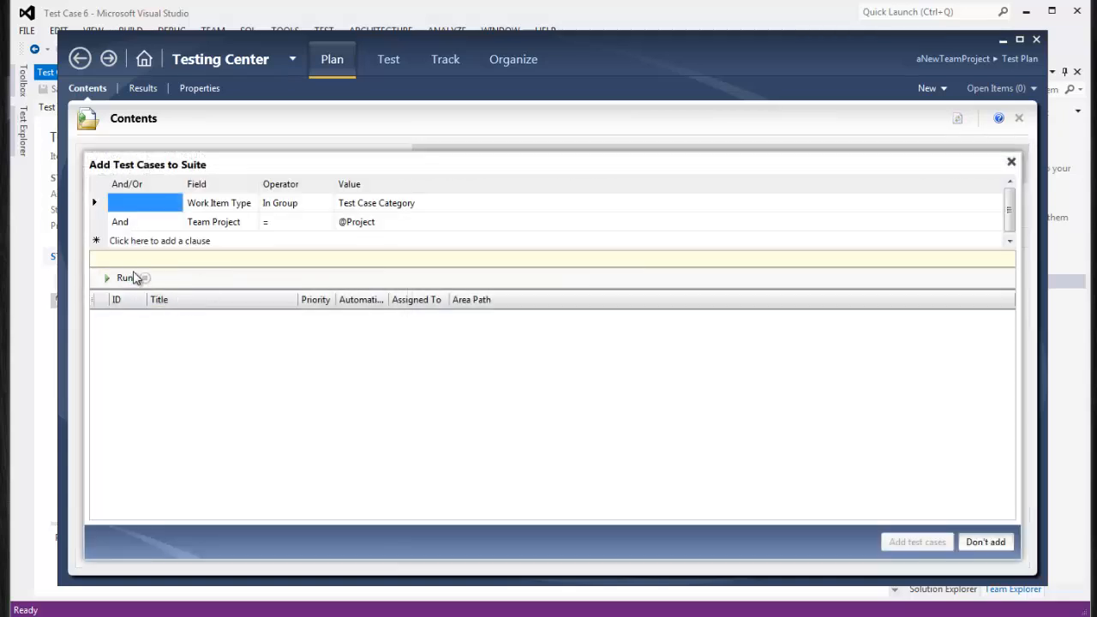
{"action": "left_click", "coordinate": [133, 278]}
{"action": "left_click", "coordinate": [171, 371]}
{"action": "left_click", "coordinate": [167, 357], "text": "shift"}
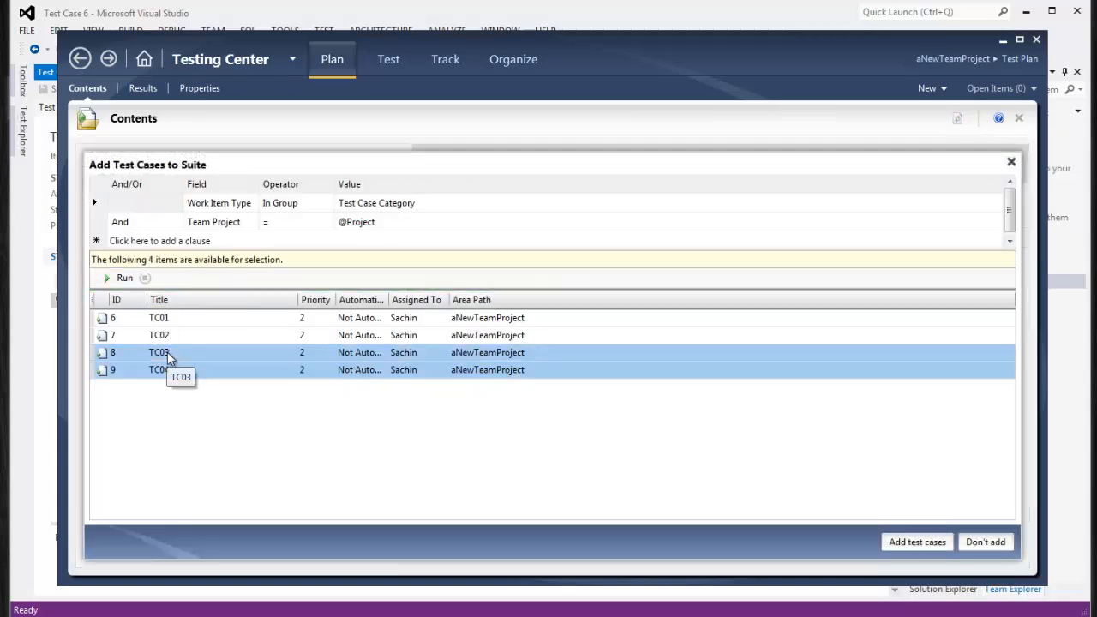
{"action": "left_click", "coordinate": [908, 541]}
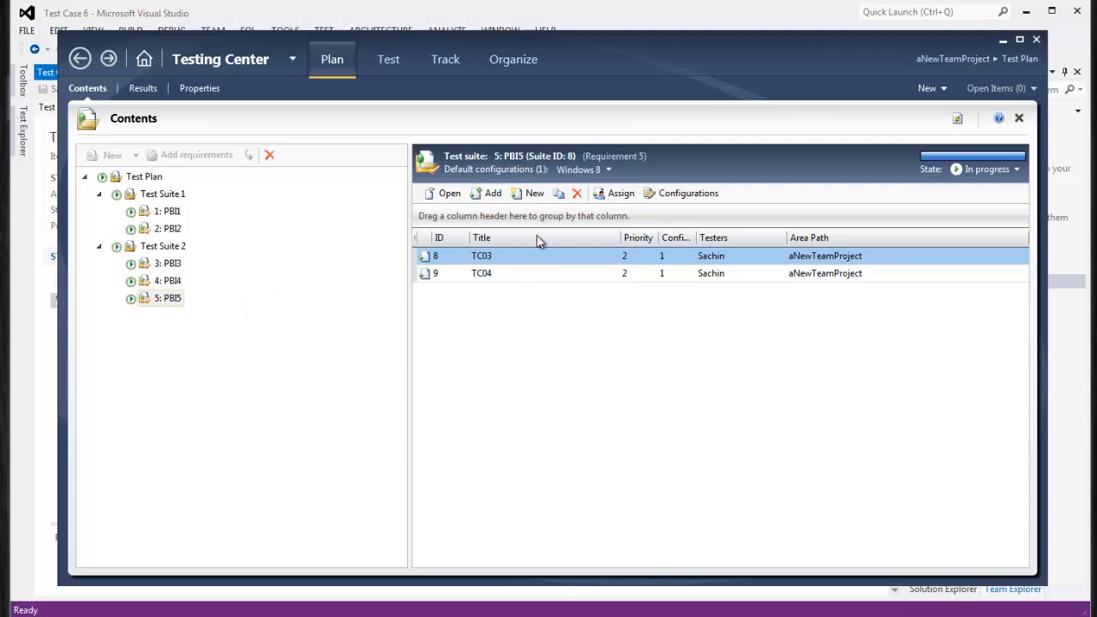
{"action": "left_click", "coordinate": [534, 195]}
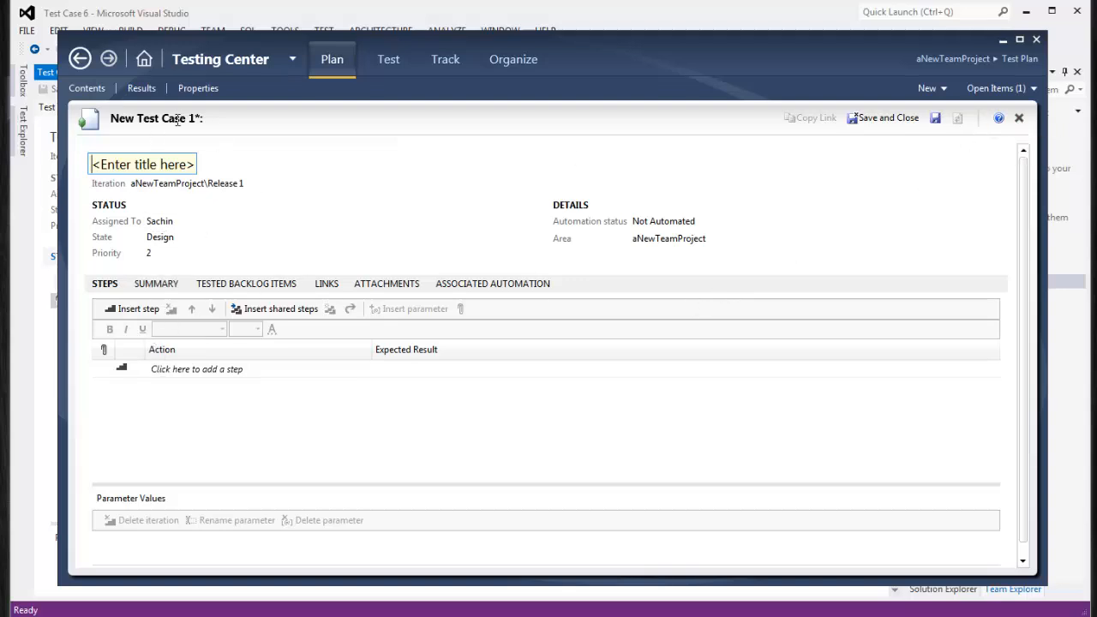
{"action": "left_click", "coordinate": [1019, 118]}
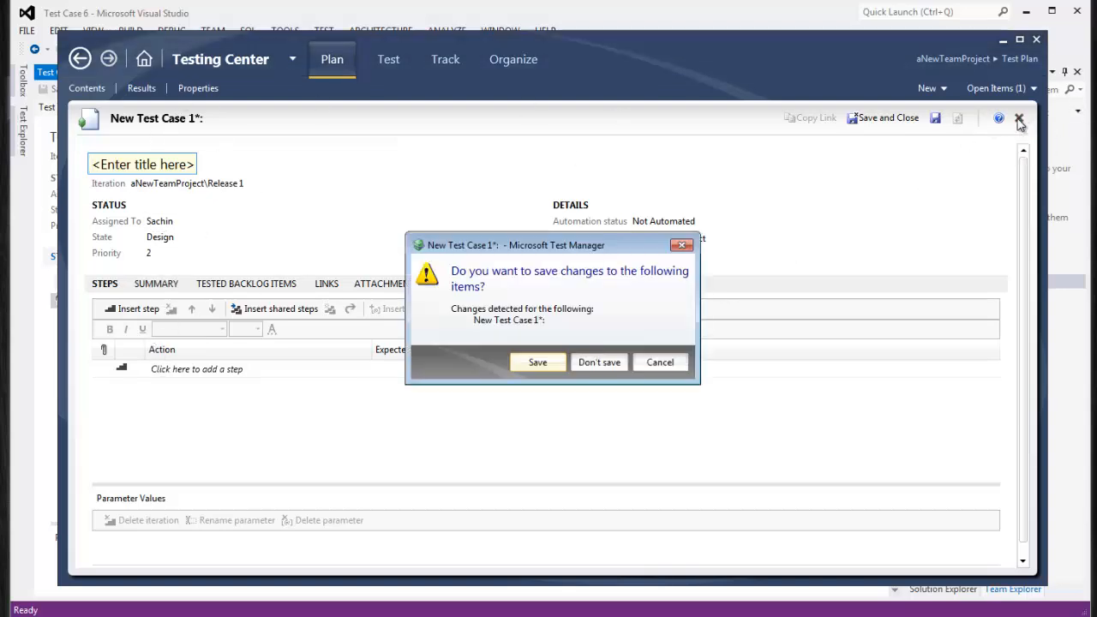
{"action": "left_click", "coordinate": [589, 361]}
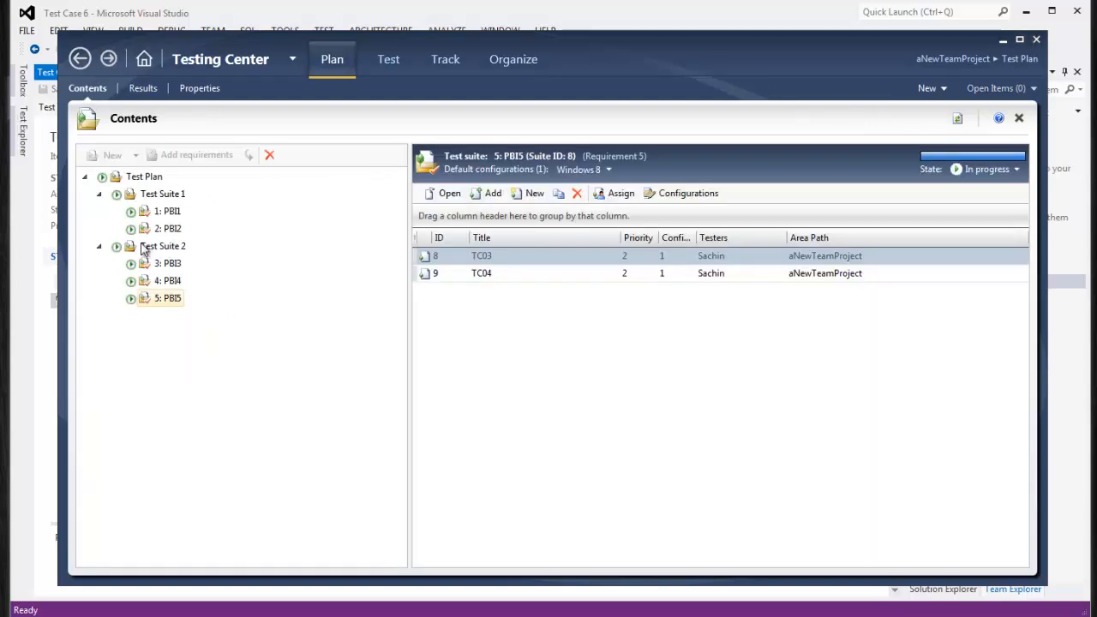
{"action": "left_click", "coordinate": [168, 211]}
Open TC01 and enter step 'Sample Step1' expecting 'Expected Sample Result'
{"action": "double_click", "coordinate": [498, 261]}
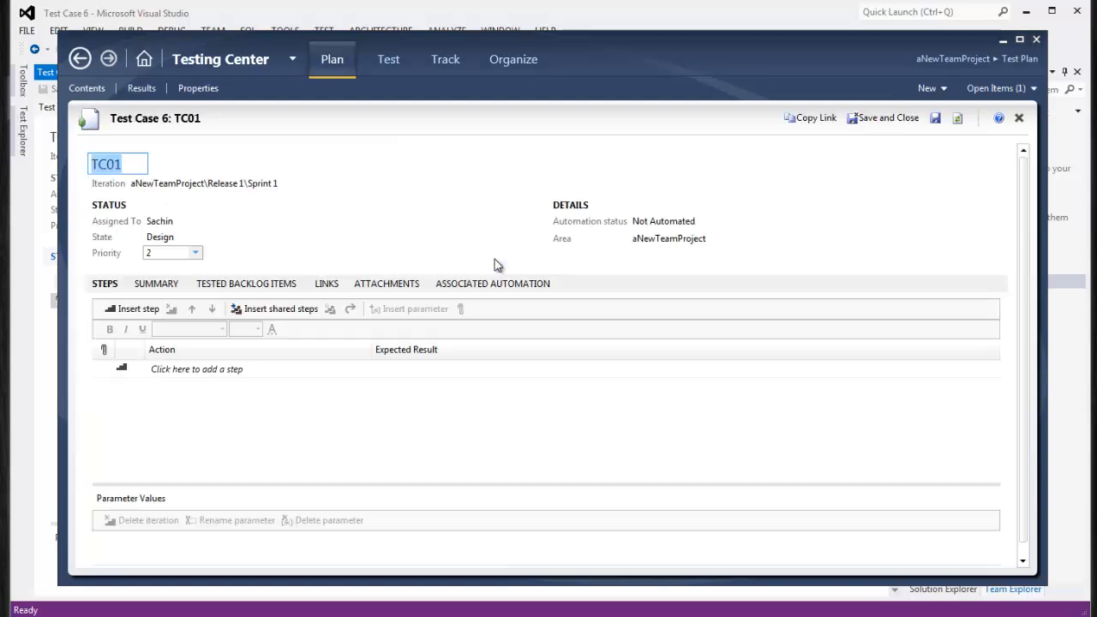
{"action": "left_click", "coordinate": [237, 369]}
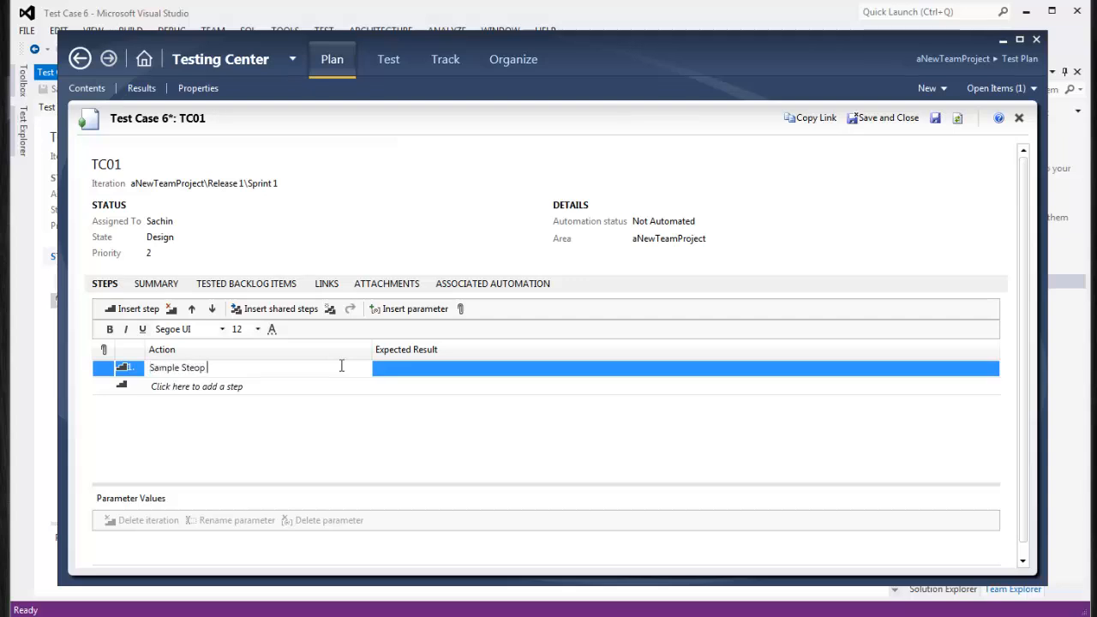
{"action": "key", "text": "BackSpace"}
{"action": "key", "text": "BackSpace"}
{"action": "key", "text": "BackSpace"}
{"action": "left_click", "coordinate": [441, 369]}
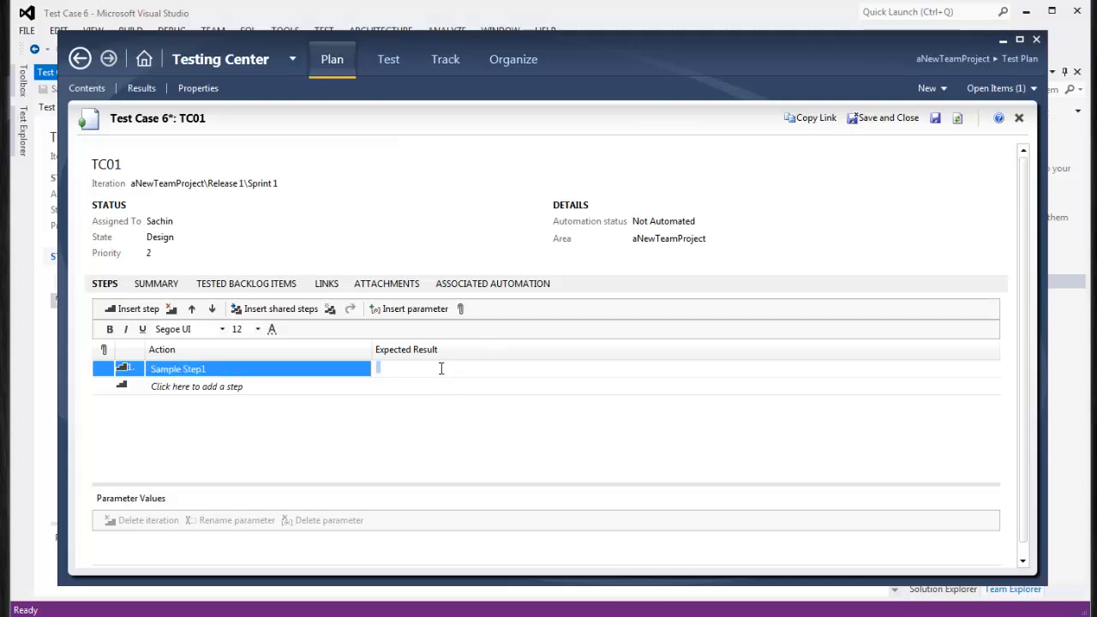
{"action": "type", "text": "Expected R"}
{"action": "type", "text": "ample Result"}
{"action": "left_click", "coordinate": [373, 407]}
{"action": "left_click", "coordinate": [275, 370]}
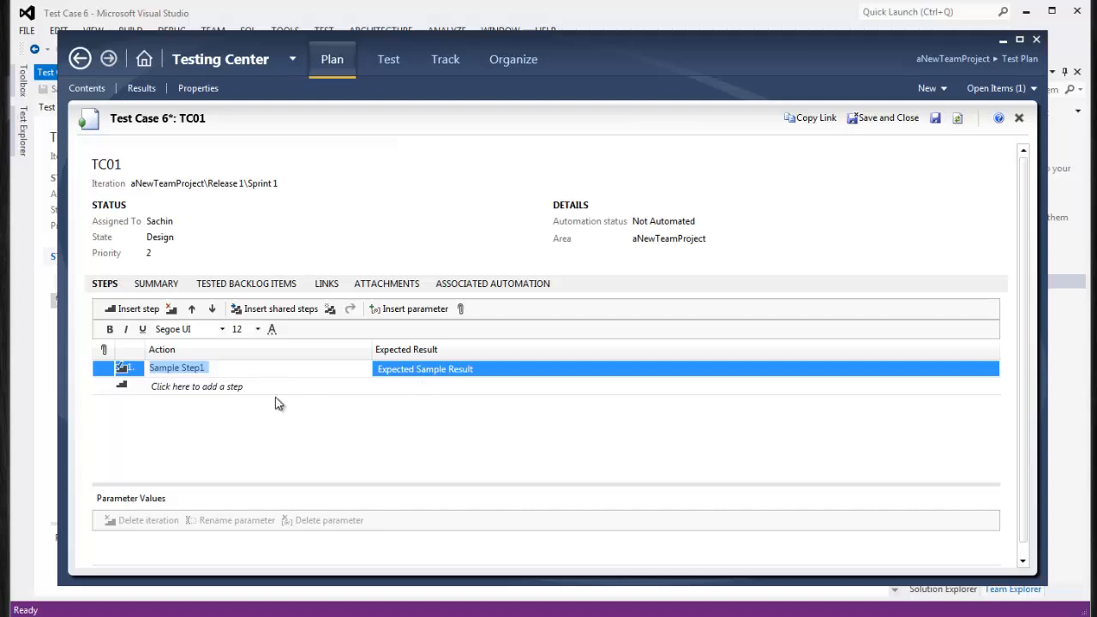
{"action": "left_click", "coordinate": [227, 393]}
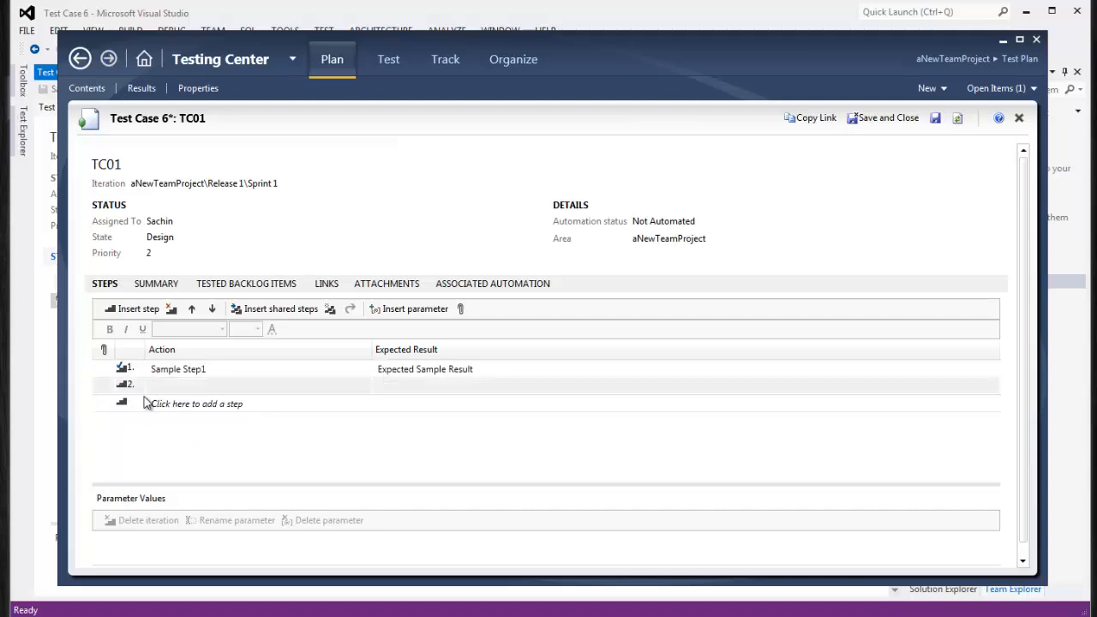
Cut the empty second step from TC01
{"action": "left_click", "coordinate": [138, 391]}
{"action": "right_click", "coordinate": [136, 390]}
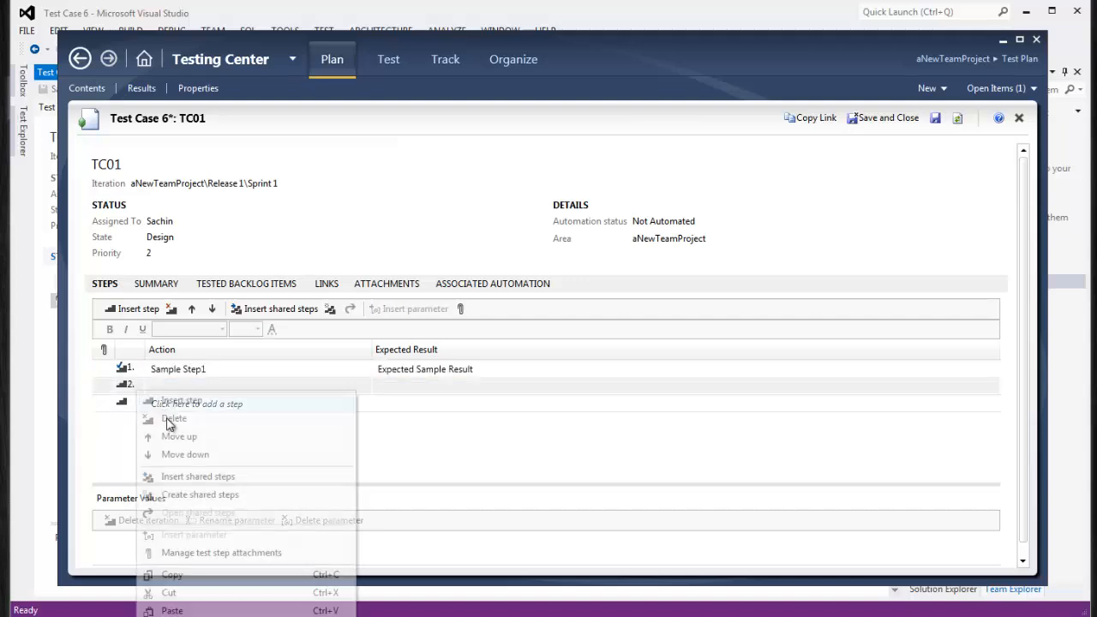
{"action": "left_click", "coordinate": [189, 592]}
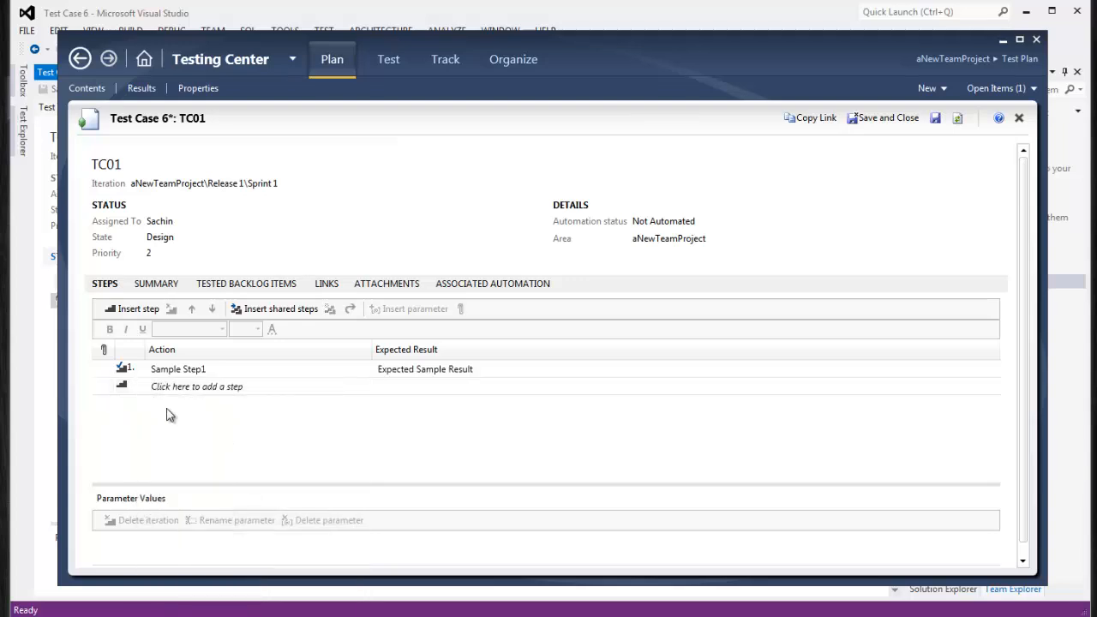
Review Sample Step1's action and expected result, then copy the step
{"action": "left_click", "coordinate": [112, 369]}
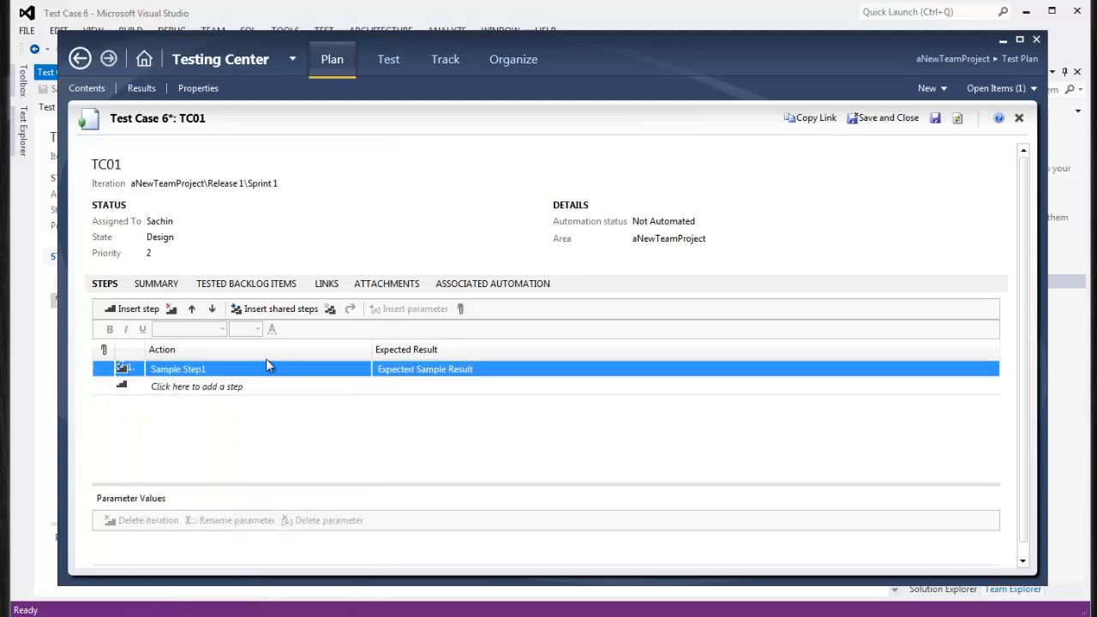
{"action": "left_click", "coordinate": [225, 369]}
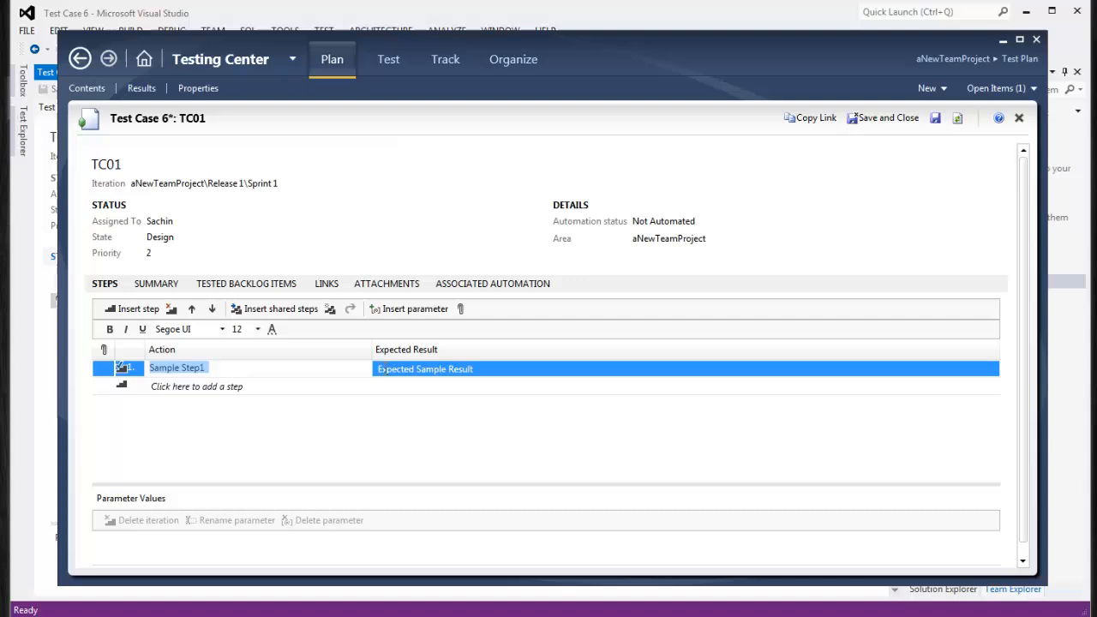
{"action": "left_click", "coordinate": [461, 371]}
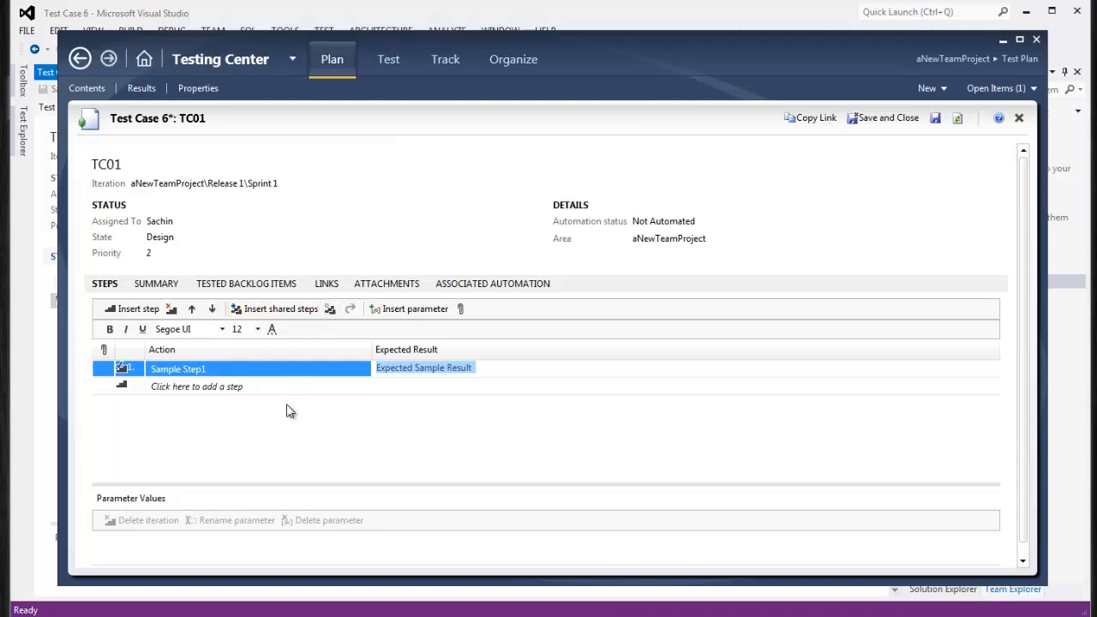
{"action": "left_click", "coordinate": [102, 370]}
{"action": "right_click", "coordinate": [104, 371]}
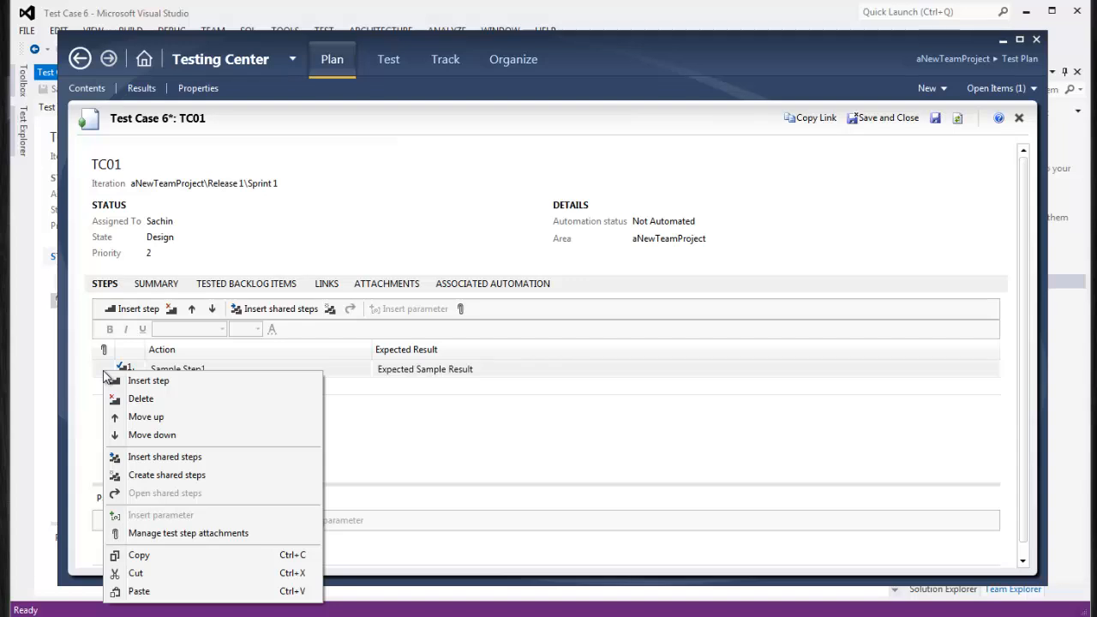
{"action": "left_click", "coordinate": [328, 61]}
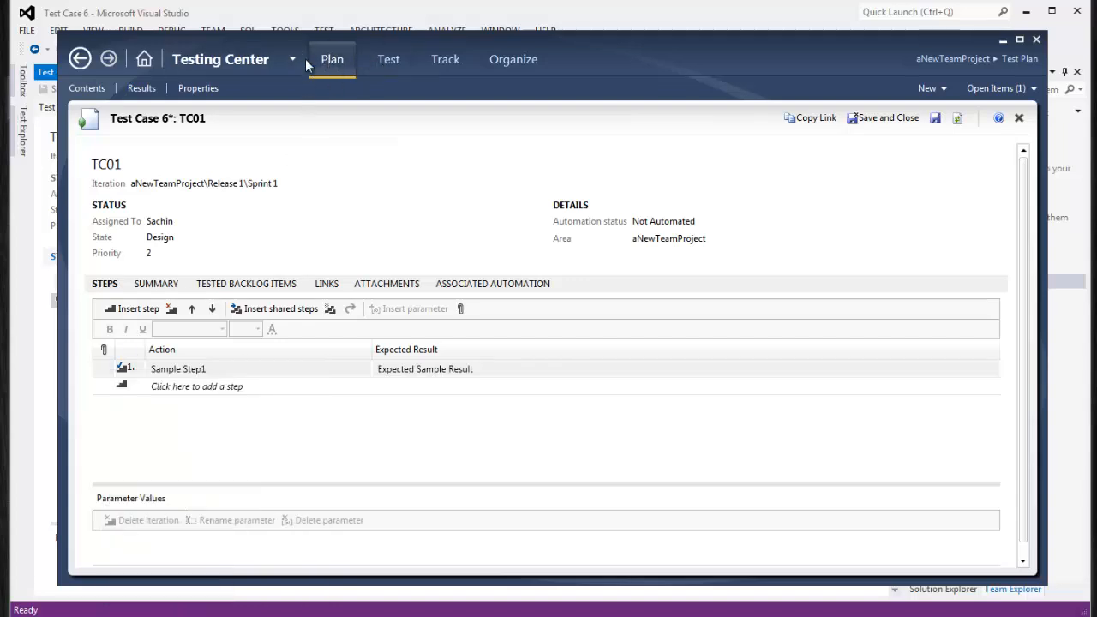
{"action": "right_click", "coordinate": [106, 368]}
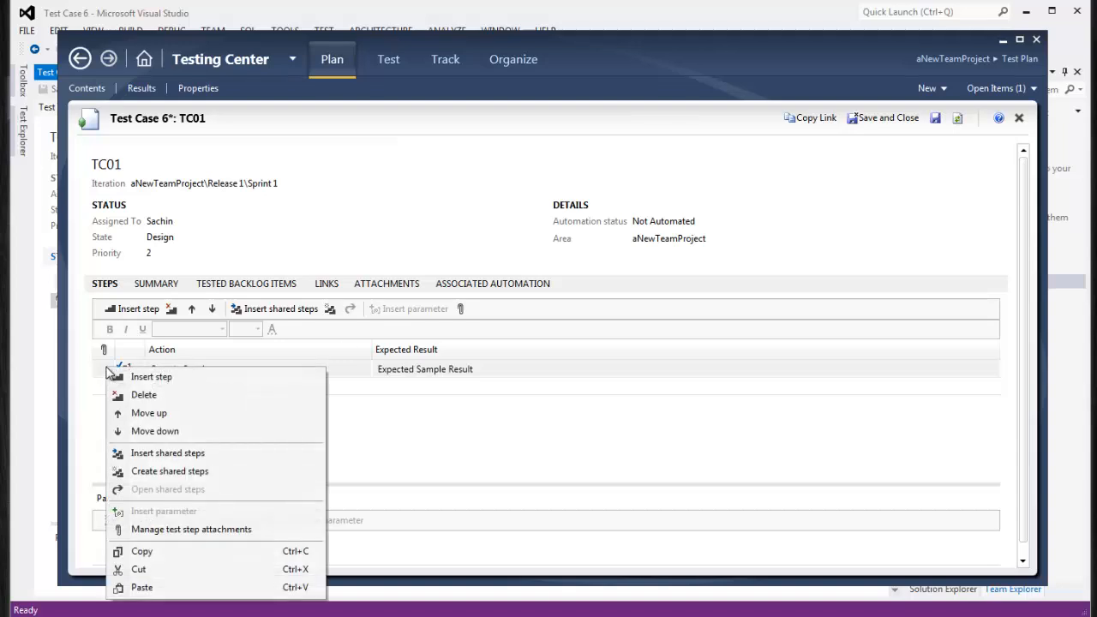
{"action": "left_click", "coordinate": [146, 552]}
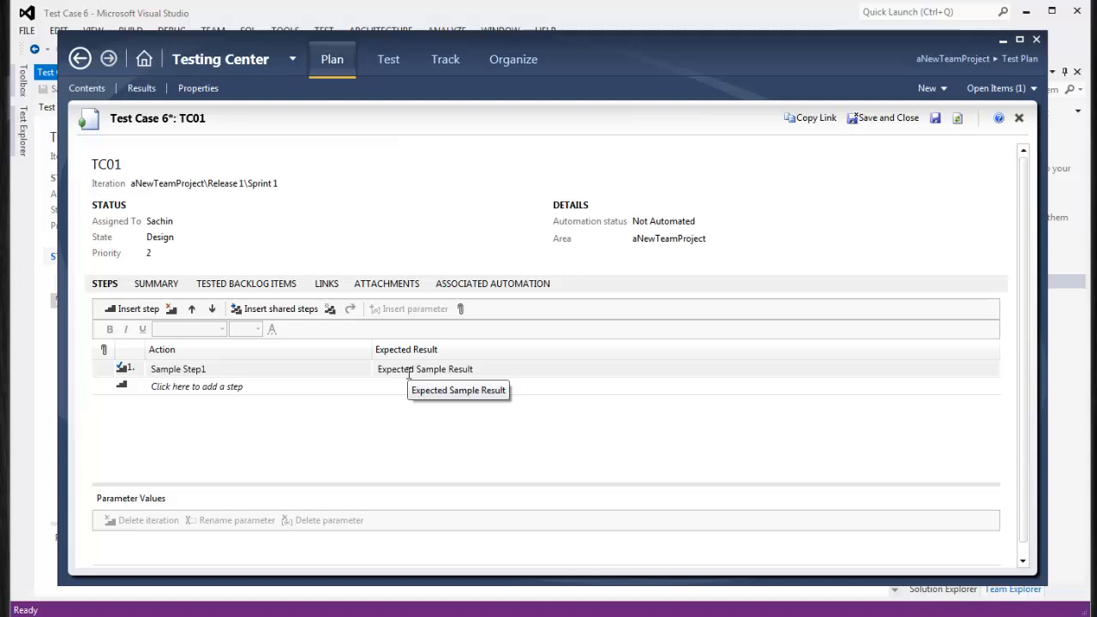
List TC01's tested backlog items, widen Work Item Type, and select PBI1 and PBI3
{"action": "left_click", "coordinate": [169, 286]}
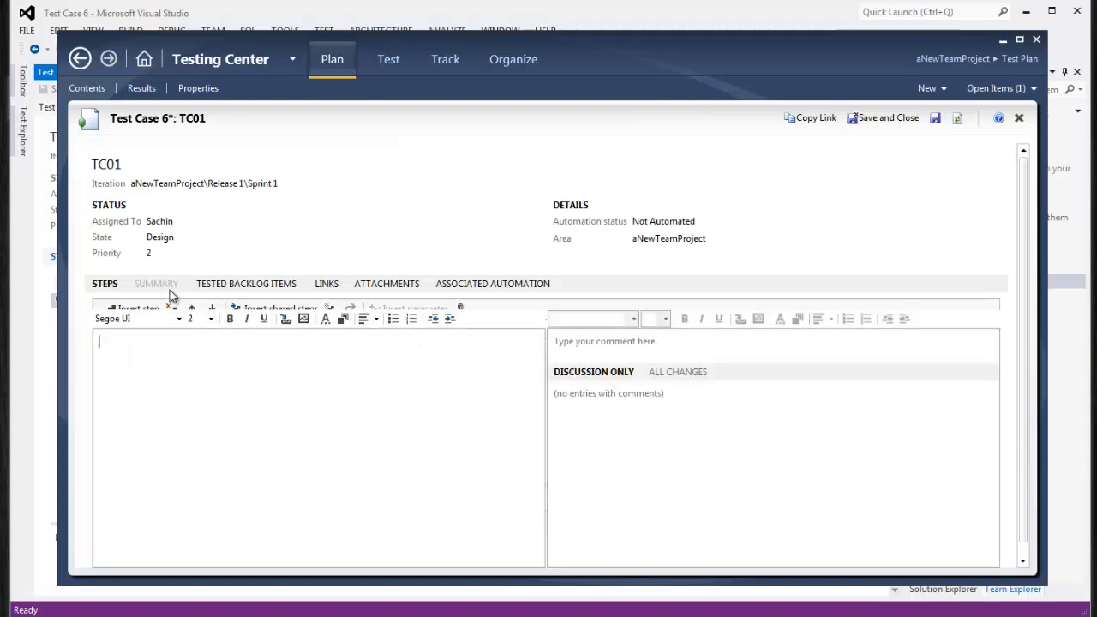
{"action": "left_click", "coordinate": [246, 284]}
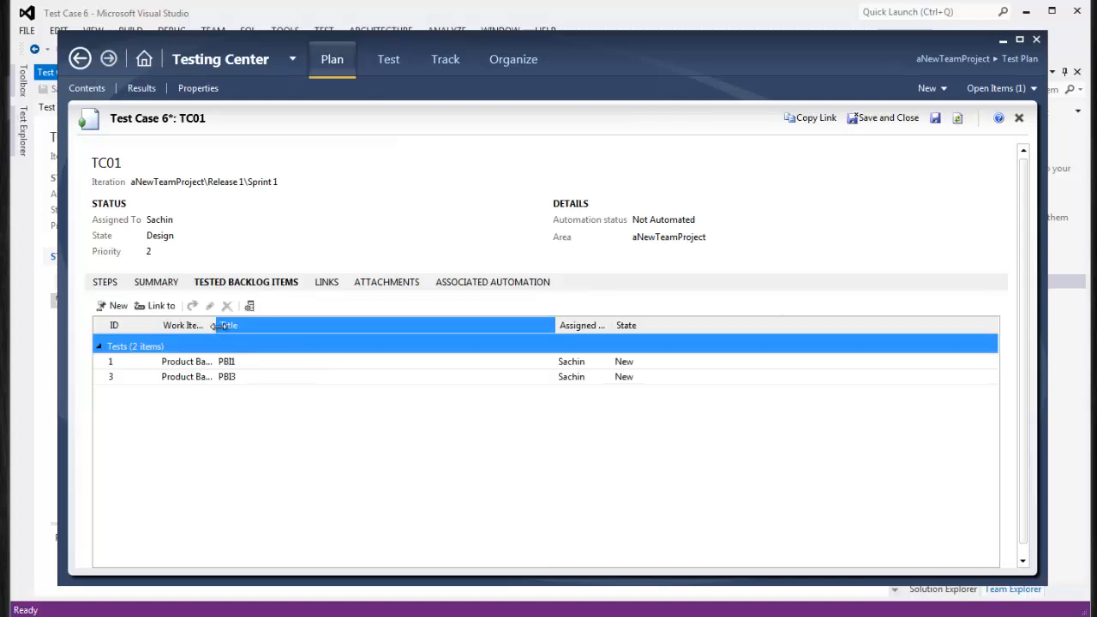
{"action": "left_click_drag", "start_coordinate": [216, 325], "coordinate": [292, 326]}
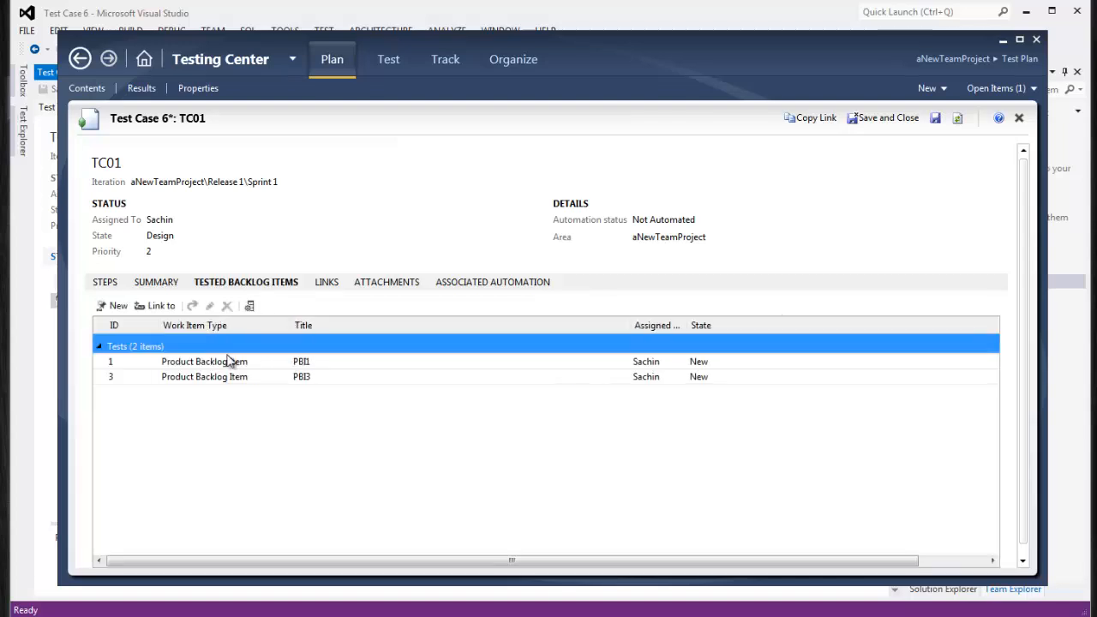
{"action": "left_click", "coordinate": [318, 365]}
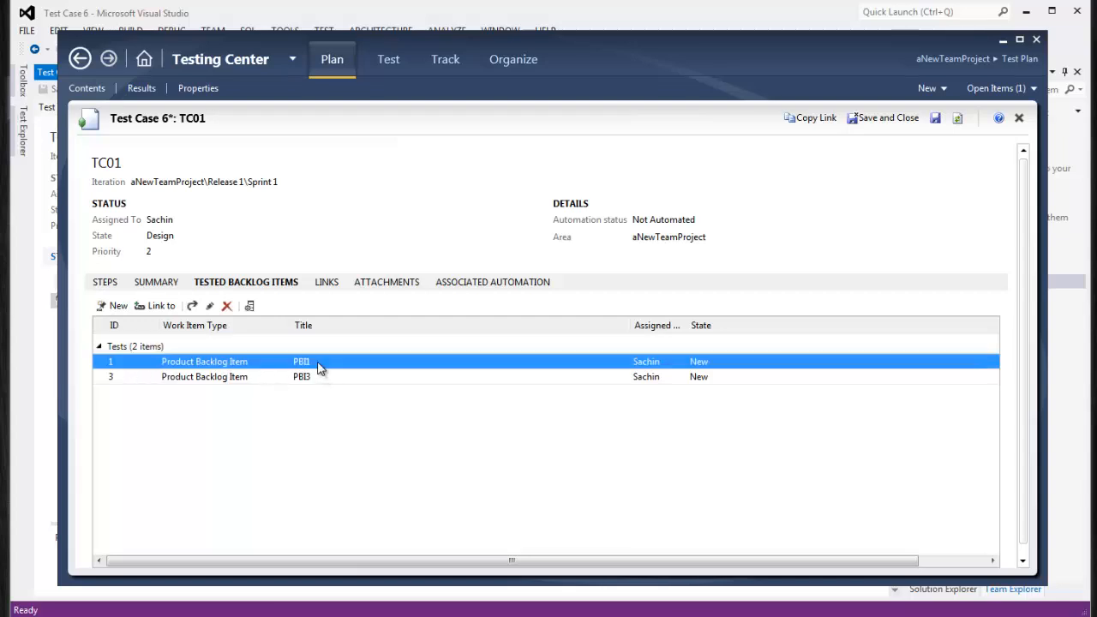
{"action": "left_click", "coordinate": [314, 379]}
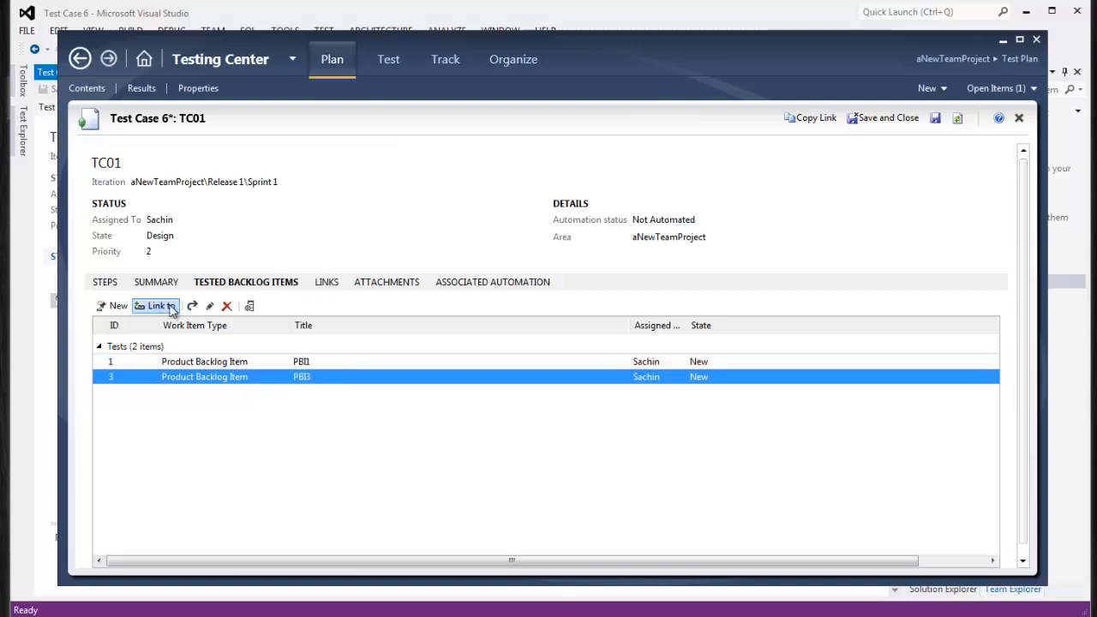
Back on TC01's steps, add and then remove an empty second step
{"action": "left_click", "coordinate": [106, 283]}
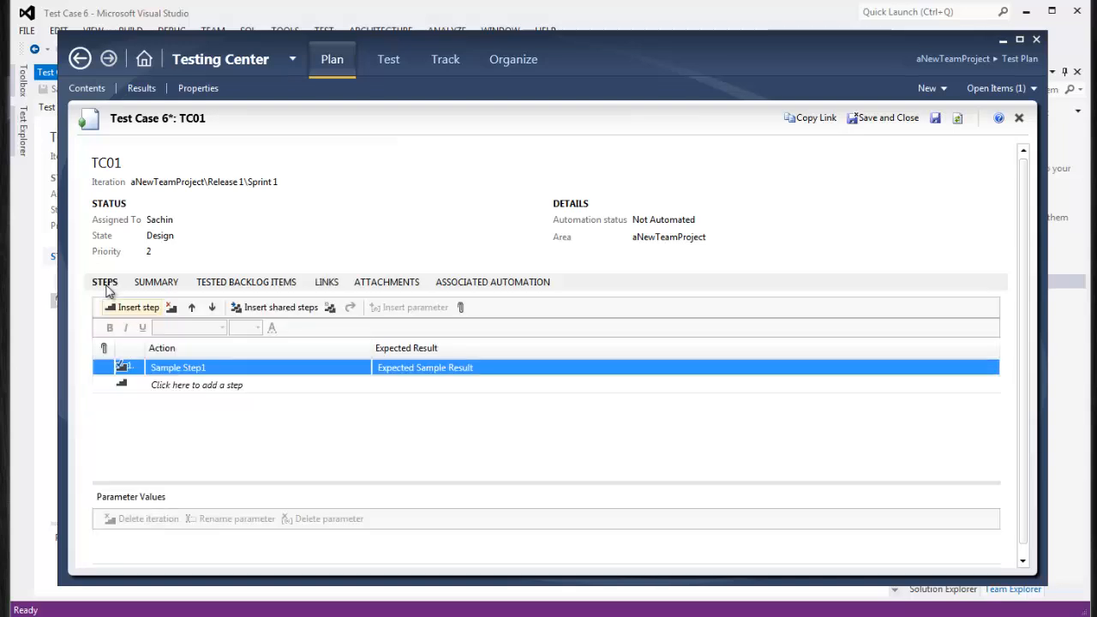
{"action": "left_click", "coordinate": [224, 380]}
{"action": "left_click", "coordinate": [226, 367]}
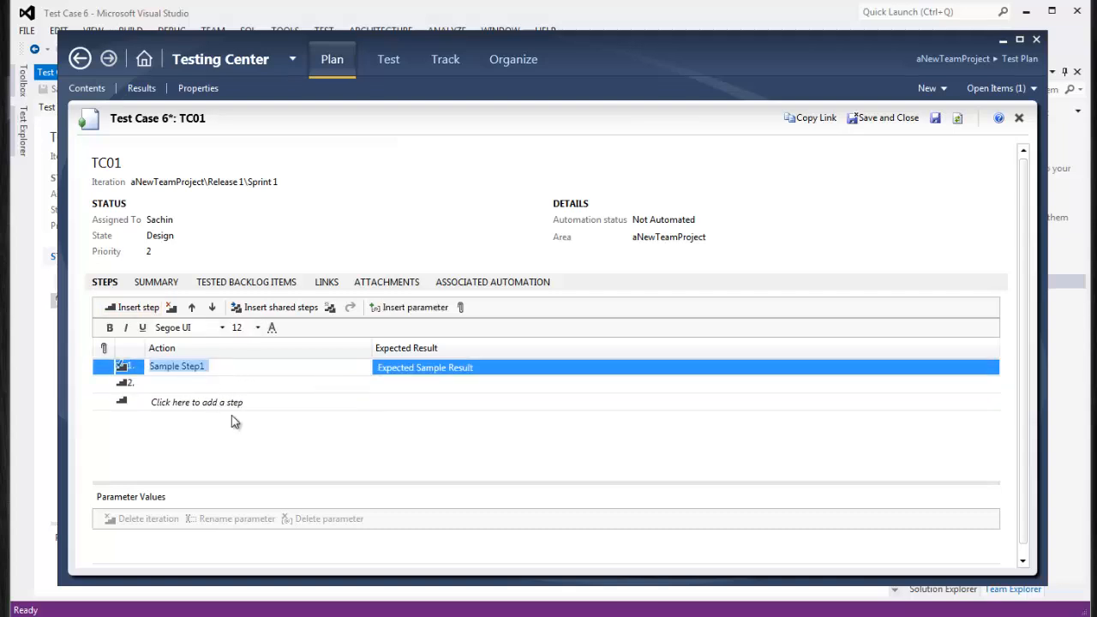
{"action": "right_click", "coordinate": [142, 386]}
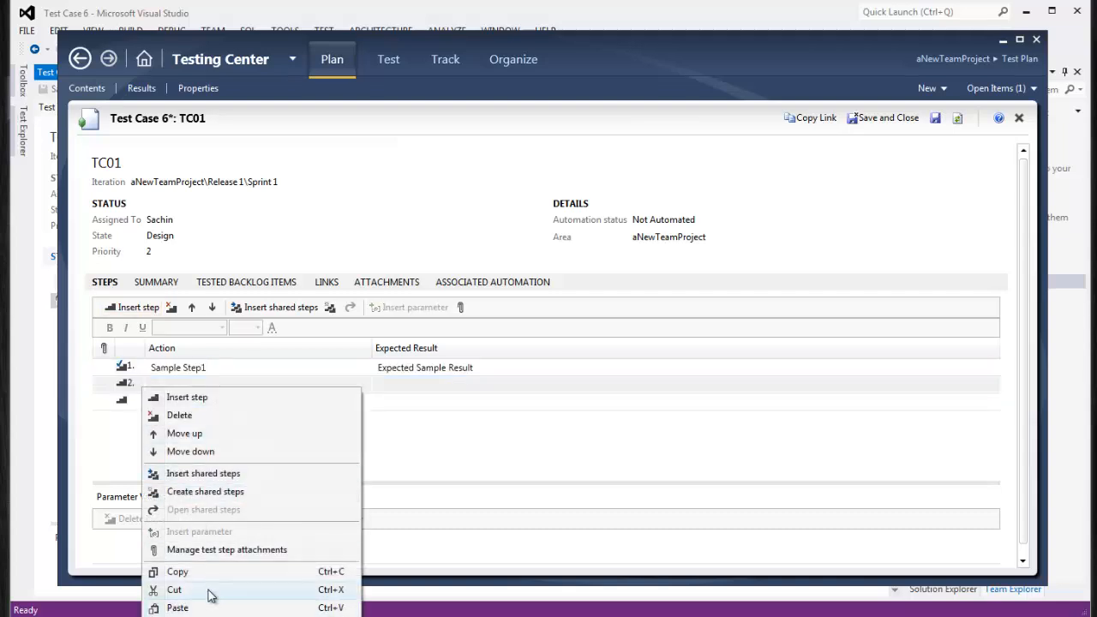
{"action": "left_click", "coordinate": [174, 589]}
{"action": "left_click", "coordinate": [100, 367]}
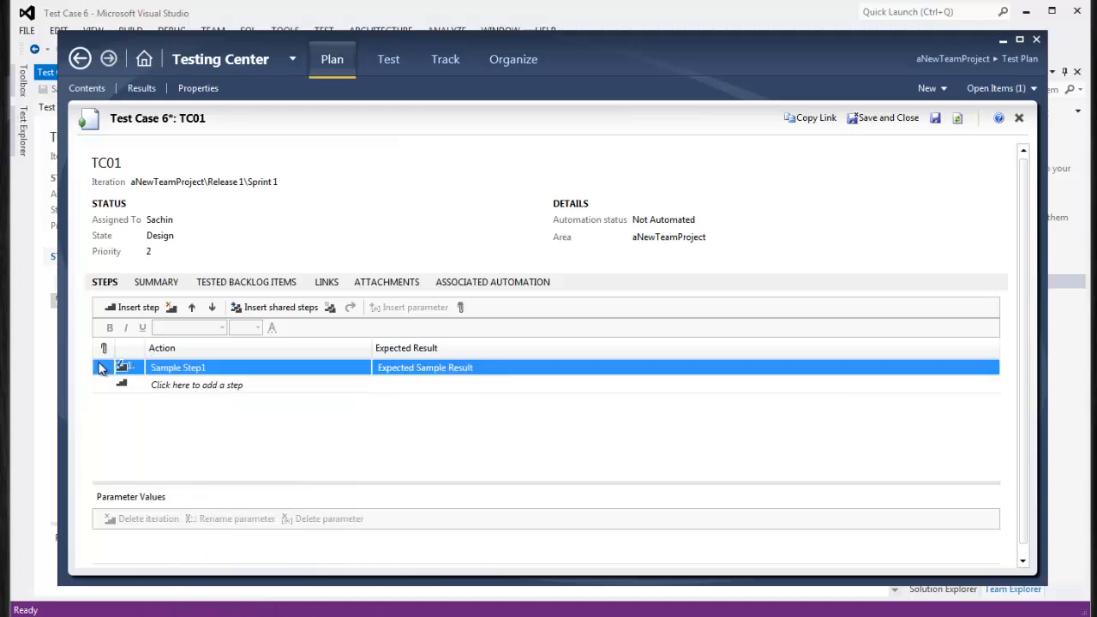
Search for shared steps to insert, find none, and close without adding
{"action": "left_click", "coordinate": [276, 309]}
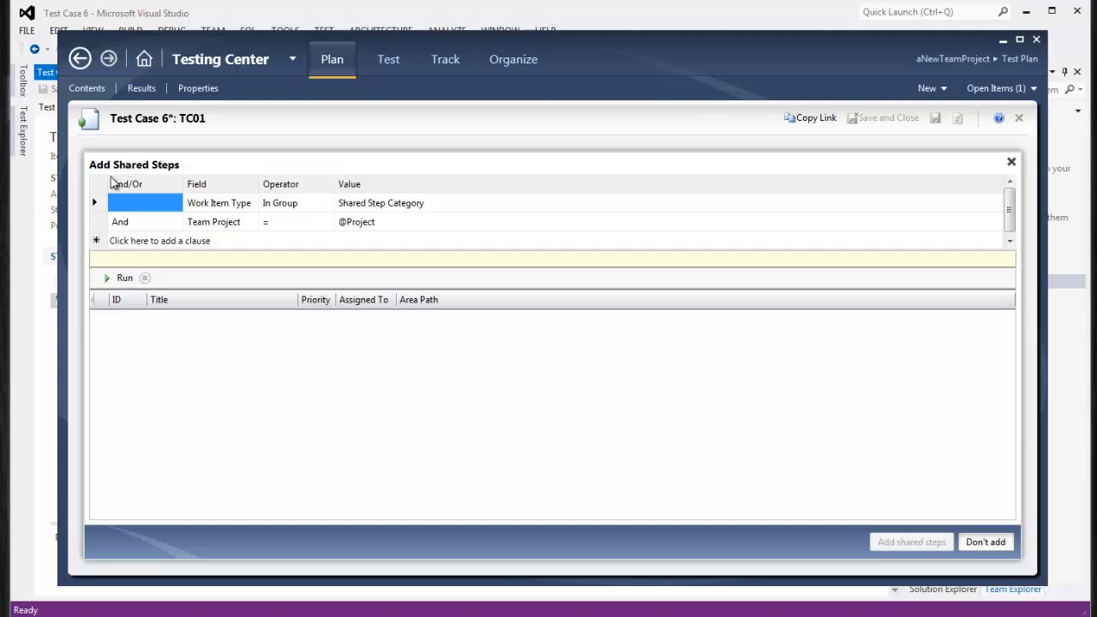
{"action": "left_click", "coordinate": [124, 279]}
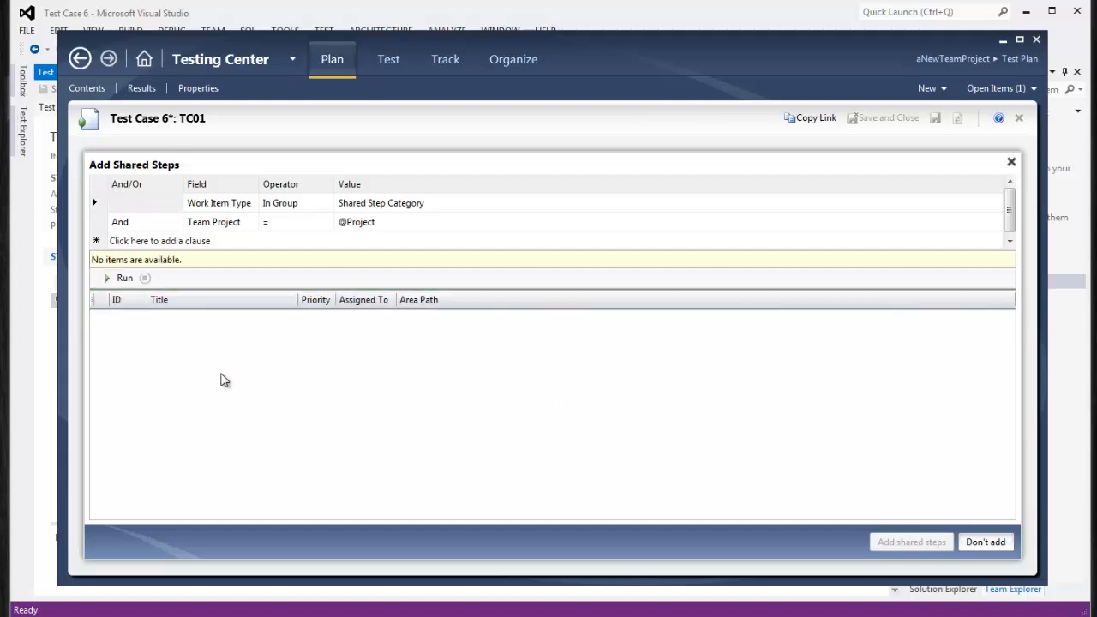
{"action": "left_click", "coordinate": [985, 542]}
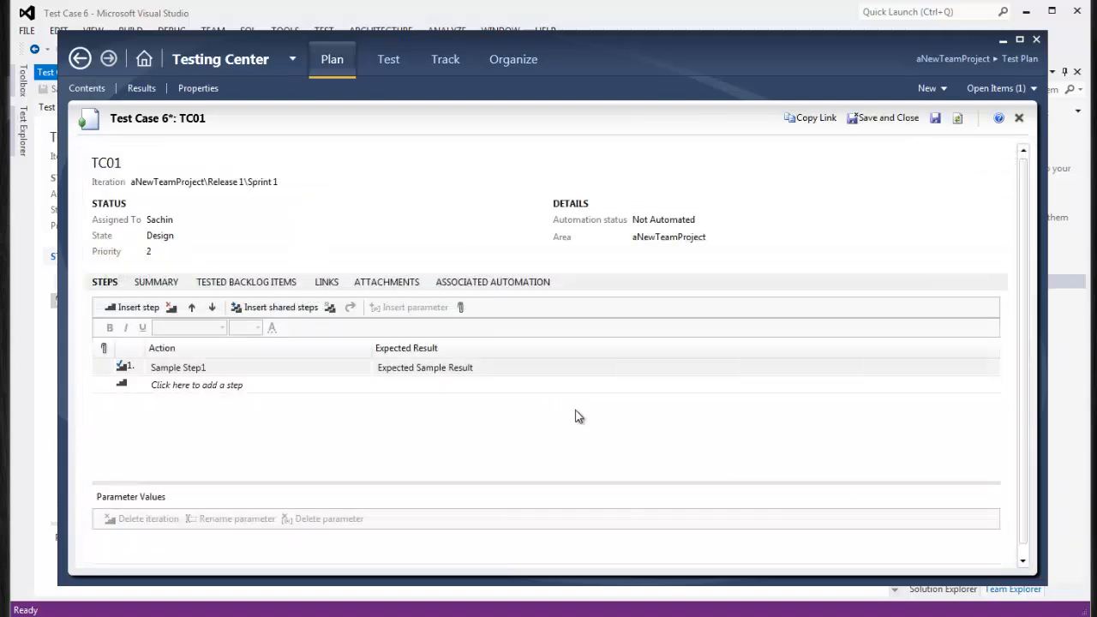
{"action": "left_click", "coordinate": [103, 375]}
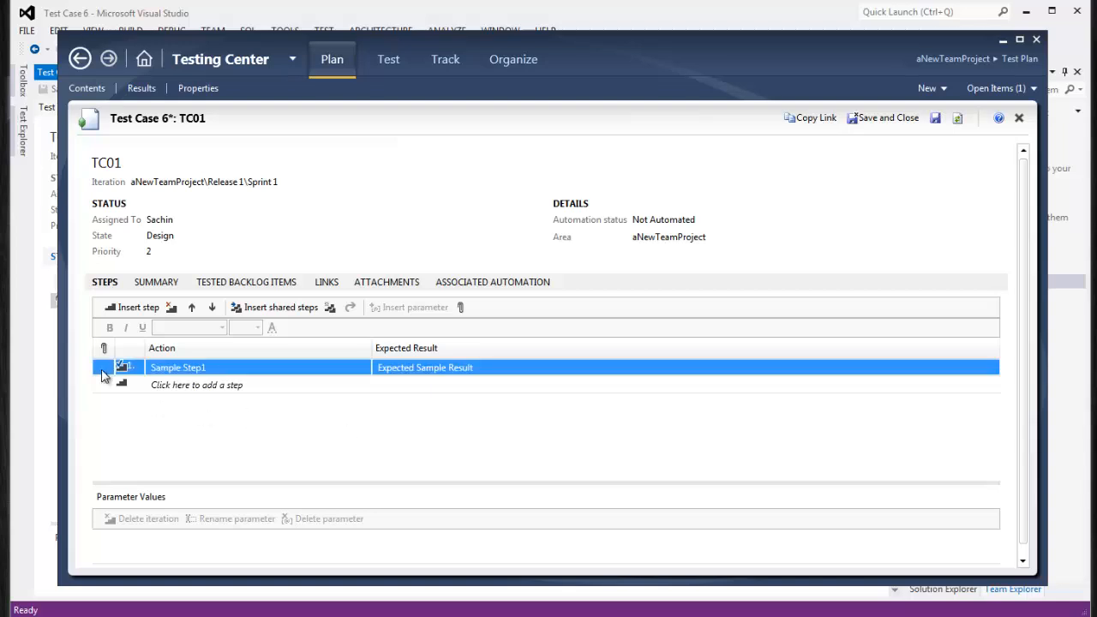
Convert TC01's Sample Step1 into shared steps titled 'Sample Shared Steps'
{"action": "right_click", "coordinate": [104, 375]}
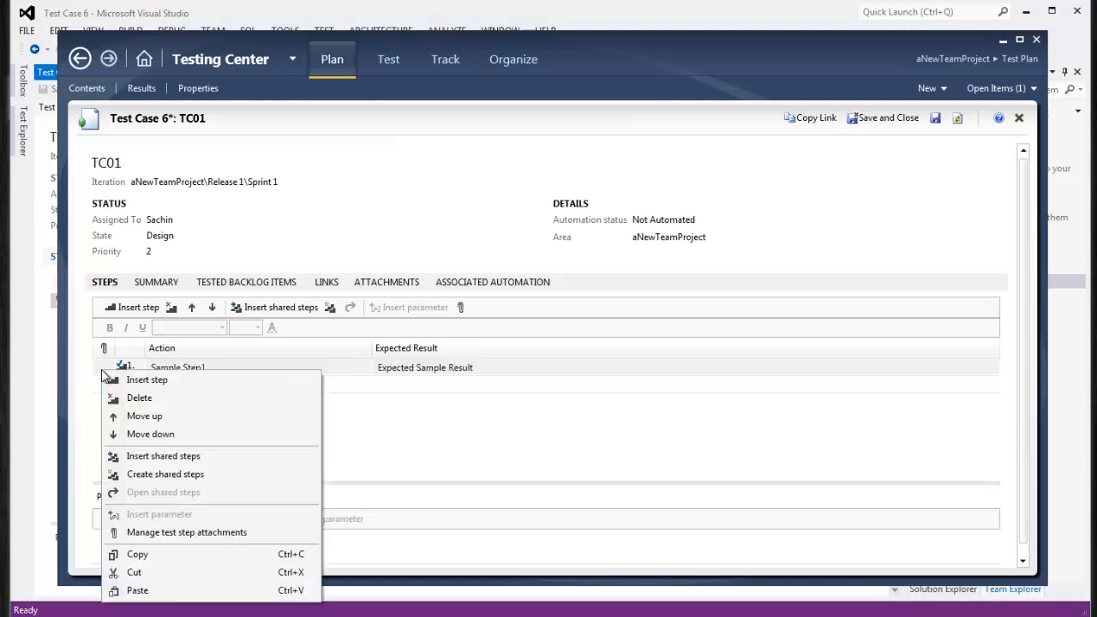
{"action": "left_click", "coordinate": [415, 422]}
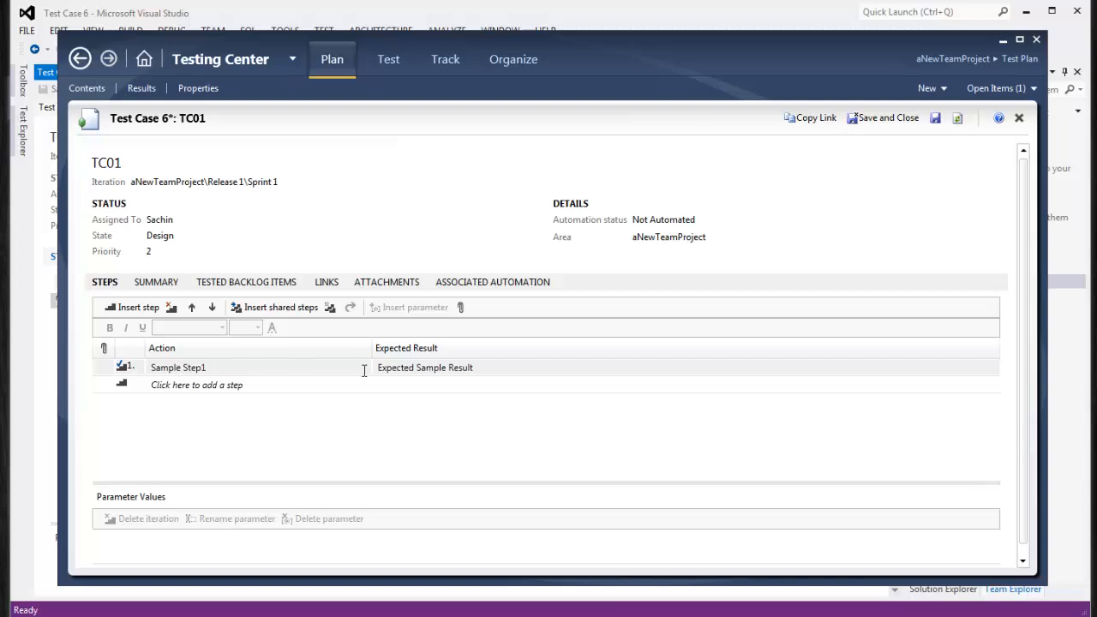
{"action": "left_click", "coordinate": [110, 369]}
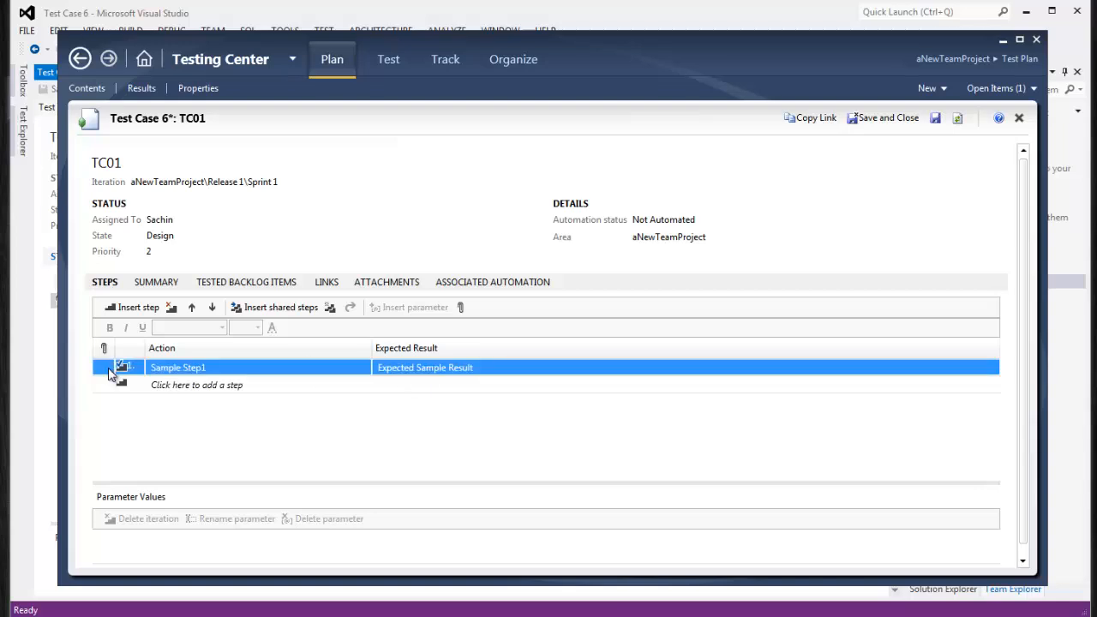
{"action": "right_click", "coordinate": [109, 373]}
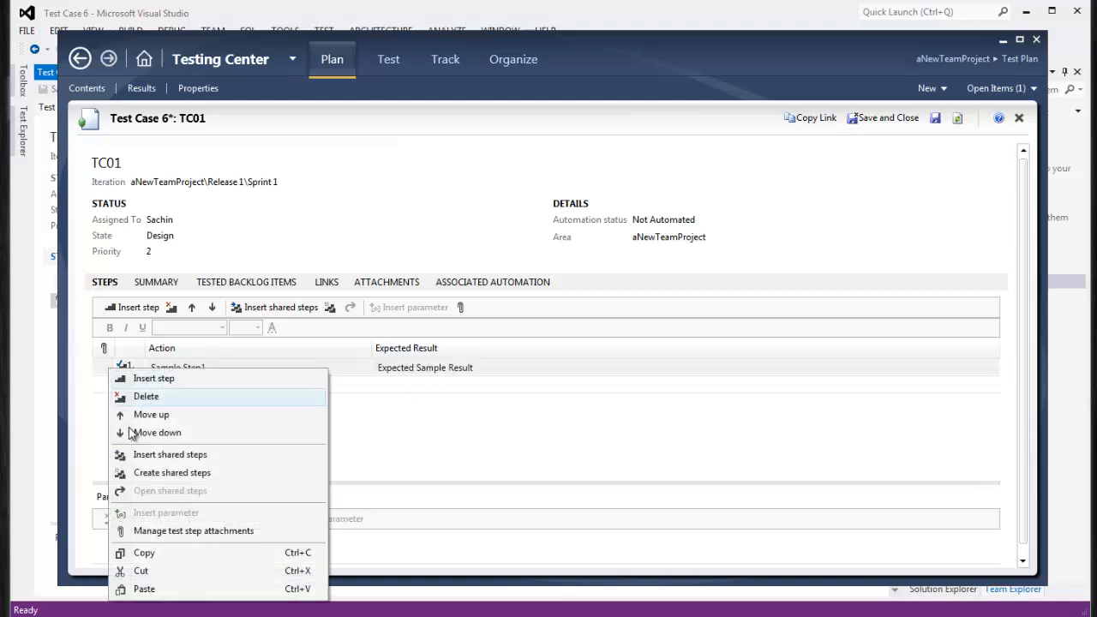
{"action": "left_click", "coordinate": [187, 475]}
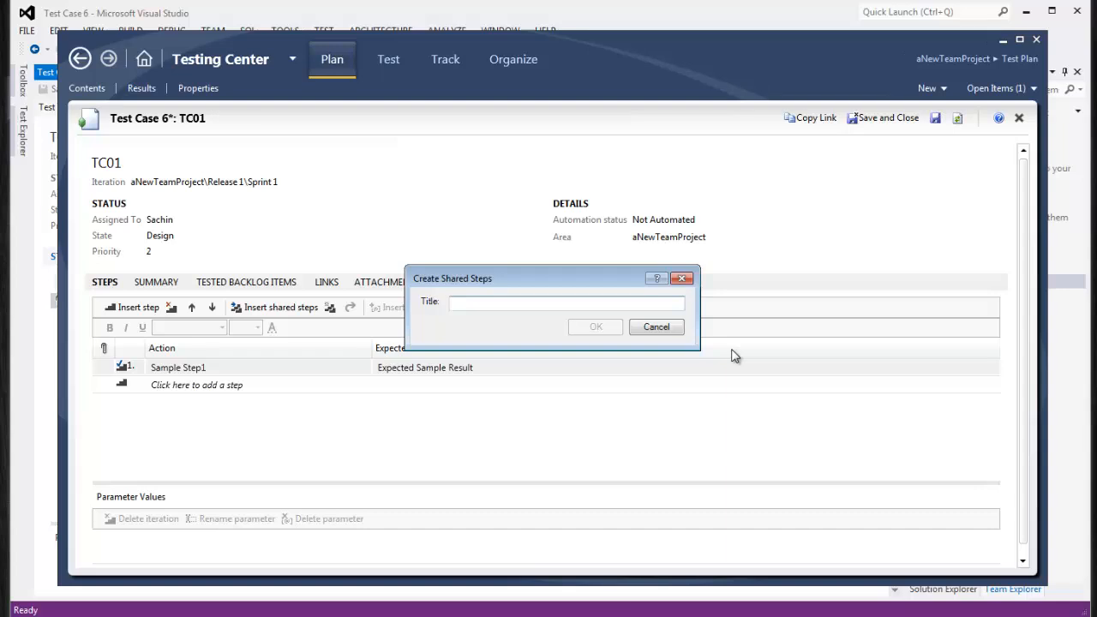
{"action": "type", "text": "Sample Shared Steps"}
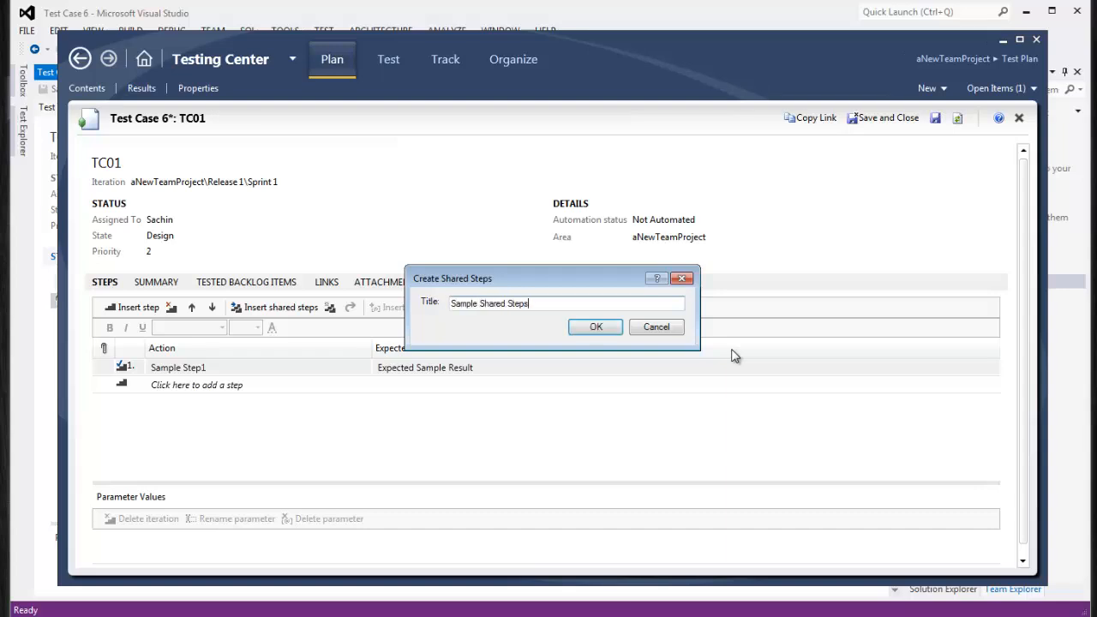
{"action": "left_click", "coordinate": [607, 325]}
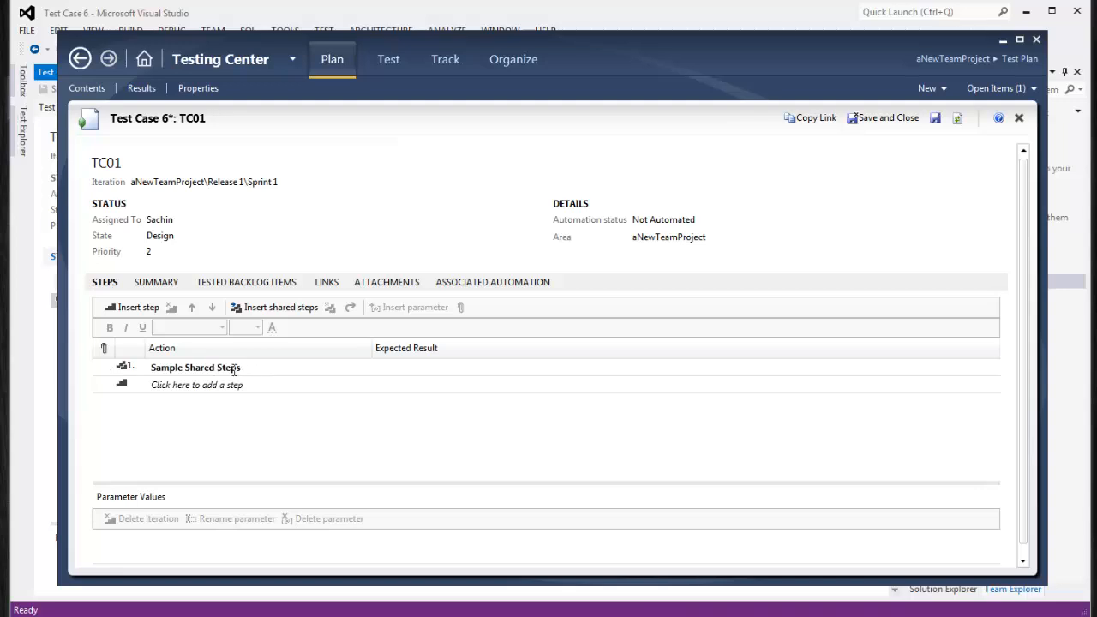
Paste the Action 1 step below the shared steps and set its expected result to Result1
{"action": "mouse_move", "coordinate": [243, 370]}
{"action": "left_click", "coordinate": [444, 372]}
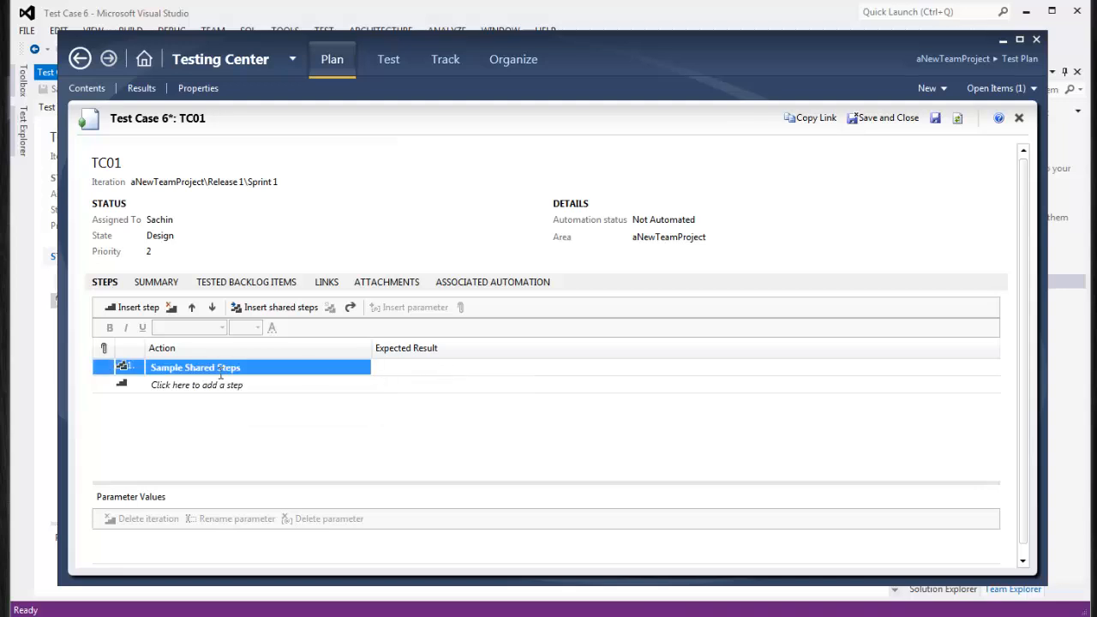
{"action": "left_click", "coordinate": [220, 370]}
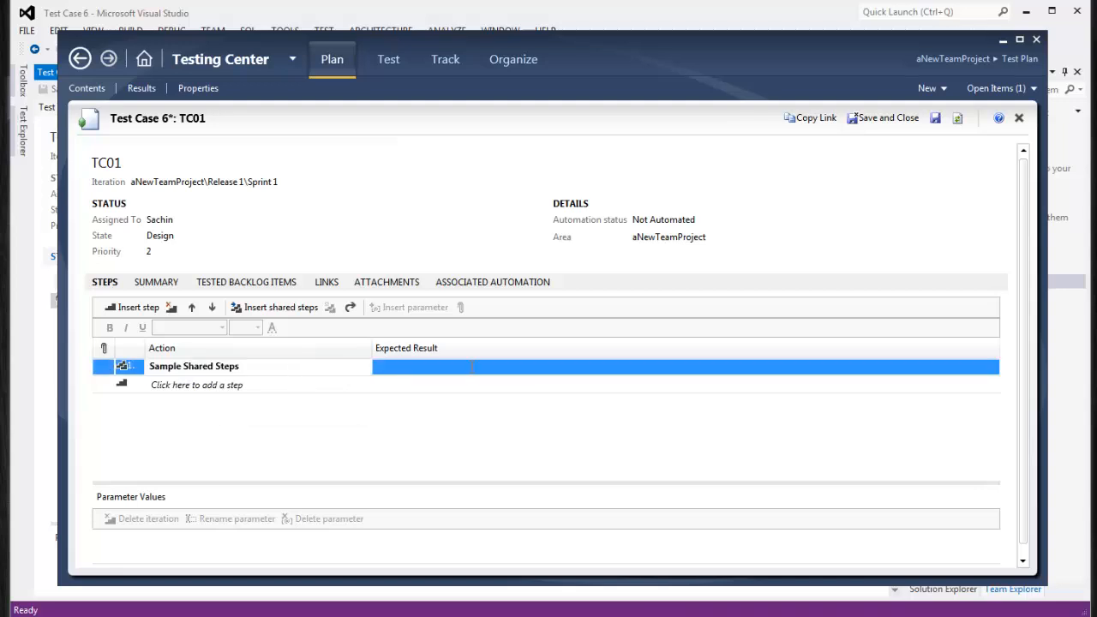
{"action": "left_click", "coordinate": [98, 387]}
{"action": "right_click", "coordinate": [99, 387]}
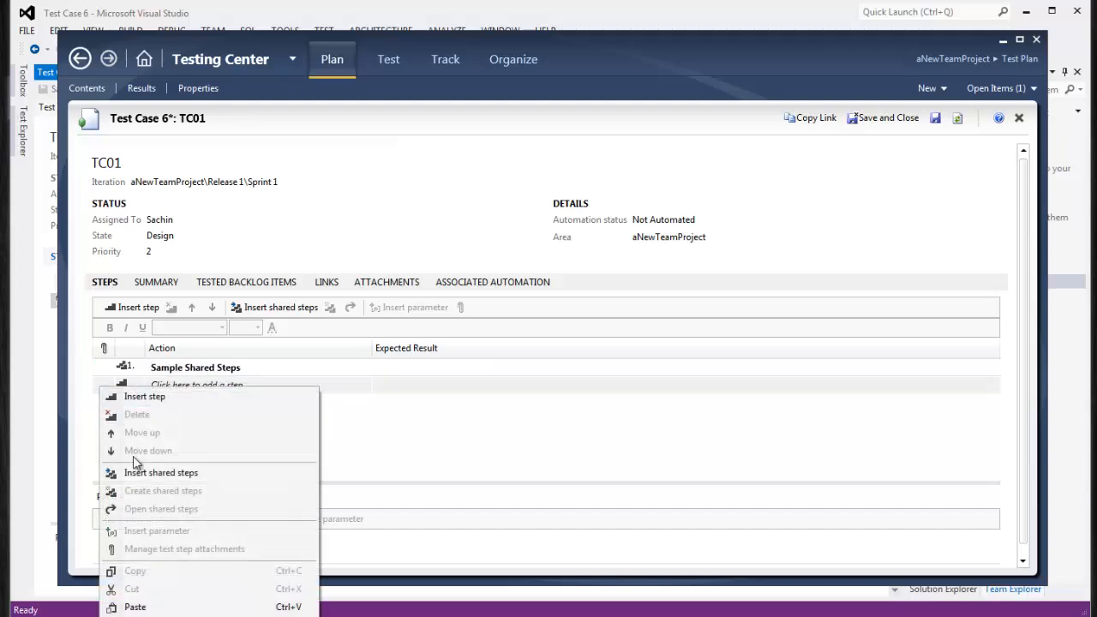
{"action": "left_click", "coordinate": [137, 607]}
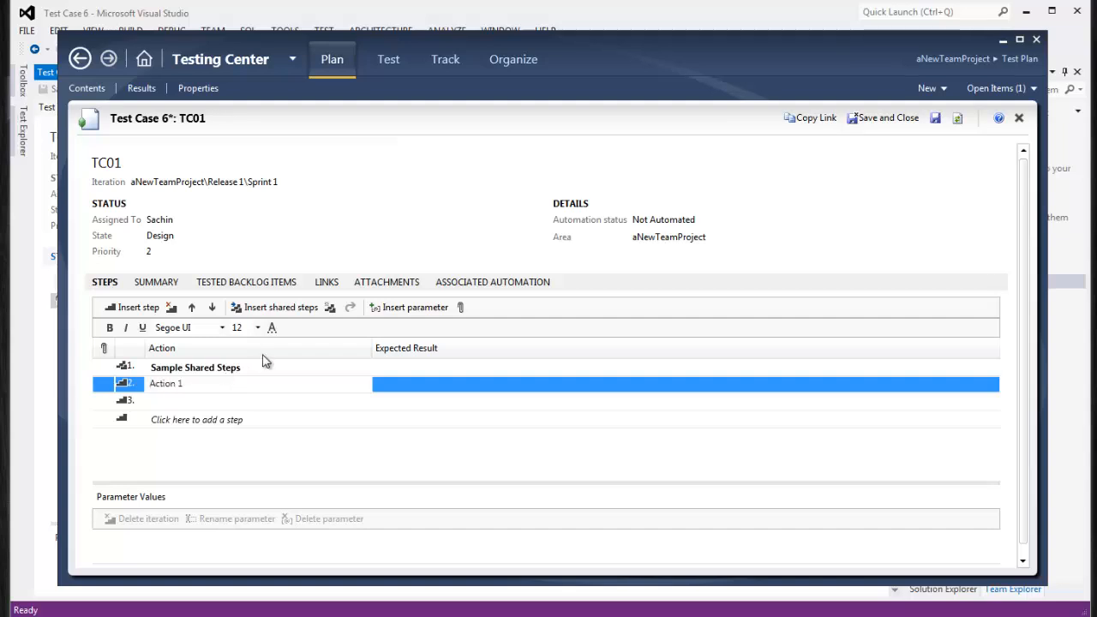
{"action": "left_click", "coordinate": [444, 385]}
{"action": "type", "text": "Res"}
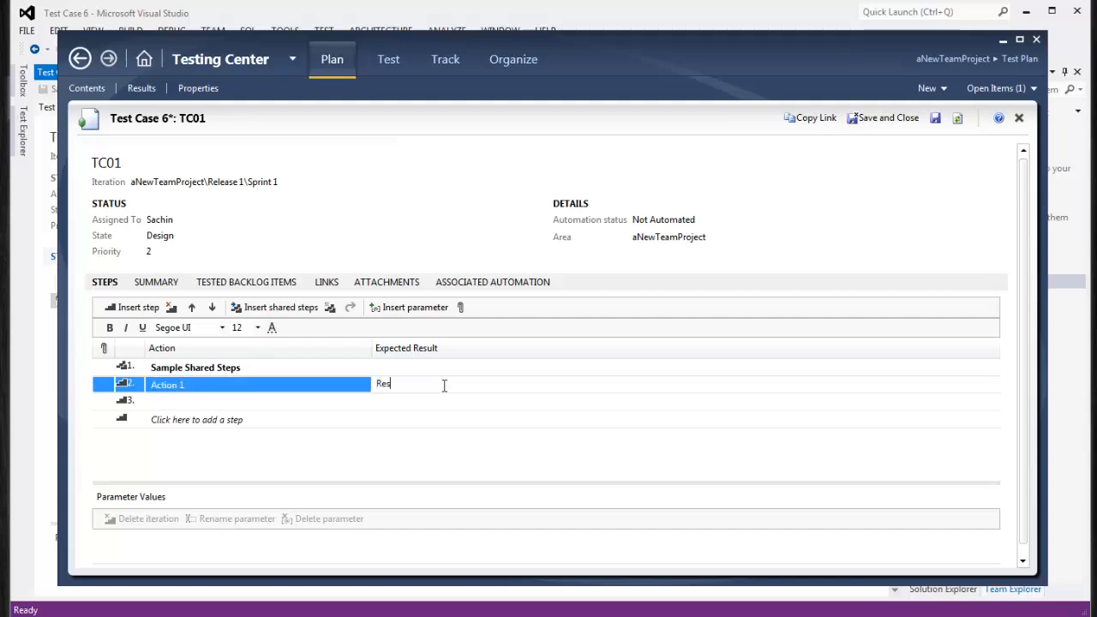
{"action": "type", "text": "ult1"}
{"action": "left_click", "coordinate": [340, 437]}
Select the whole Action 1 / Result1 step to copy it
{"action": "left_click", "coordinate": [219, 382]}
{"action": "left_click", "coordinate": [437, 388]}
{"action": "left_click", "coordinate": [106, 385]}
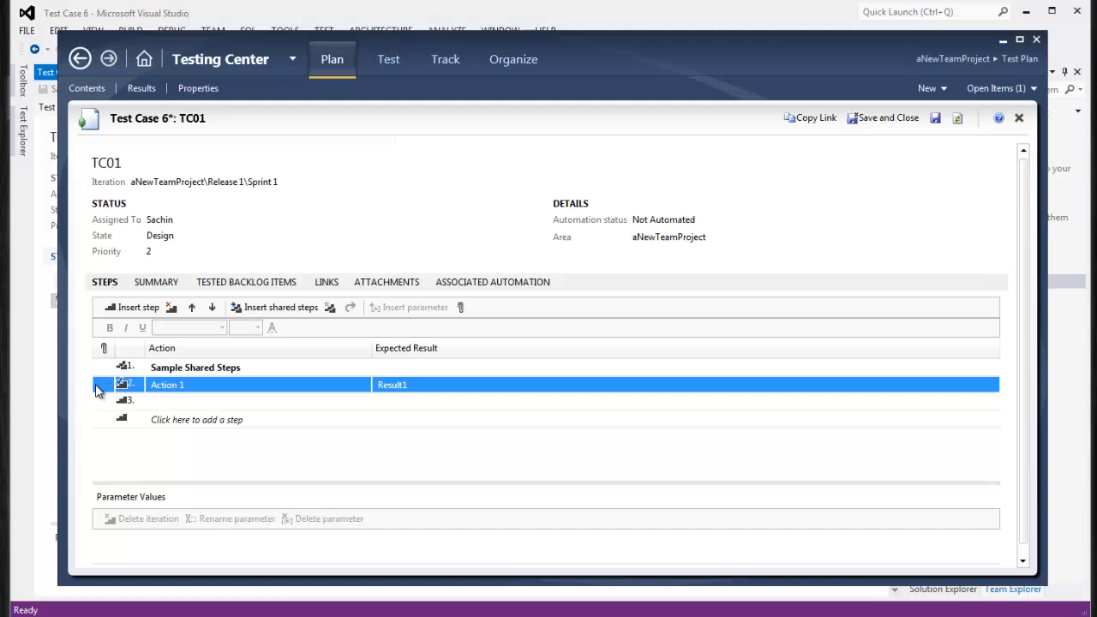
{"action": "right_click", "coordinate": [97, 386]}
Copy the Action 1 / Result1 step, save TC01, and open TC02
{"action": "left_click", "coordinate": [135, 569]}
{"action": "left_click", "coordinate": [871, 120]}
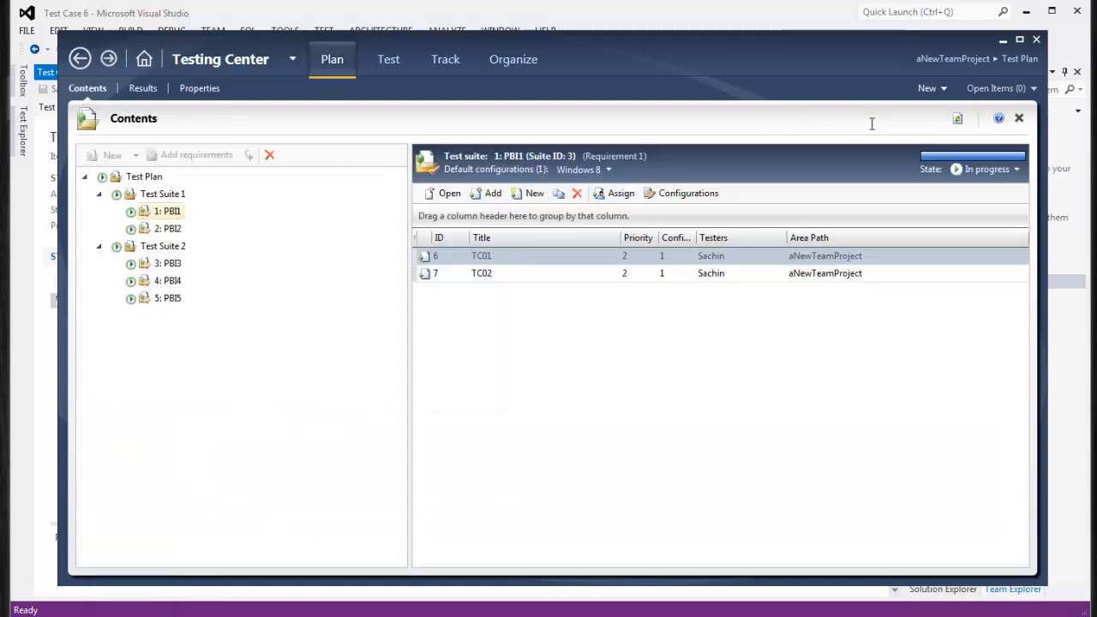
{"action": "double_click", "coordinate": [488, 273]}
Paste the Action 1 / Result1 step into TC02 and save it
{"action": "right_click", "coordinate": [109, 378]}
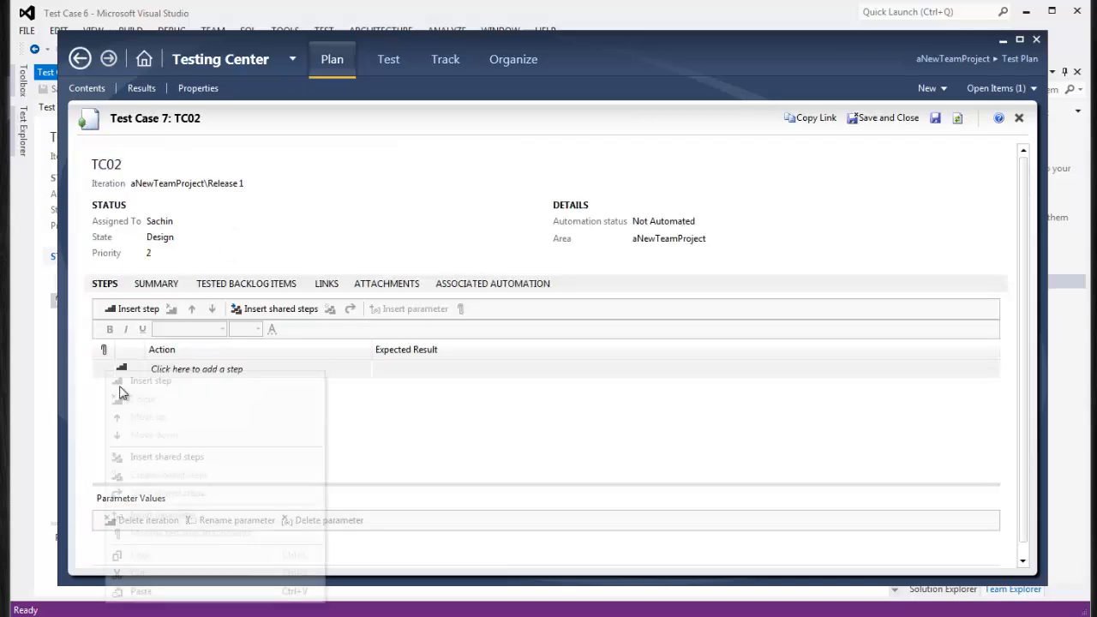
{"action": "left_click", "coordinate": [183, 594]}
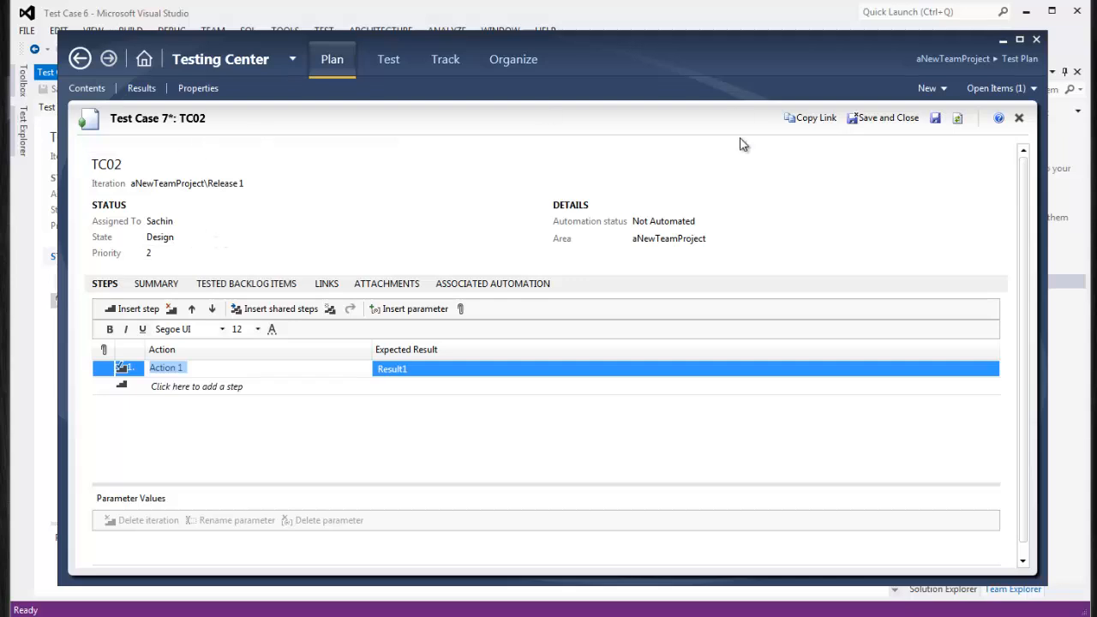
{"action": "left_click", "coordinate": [887, 120]}
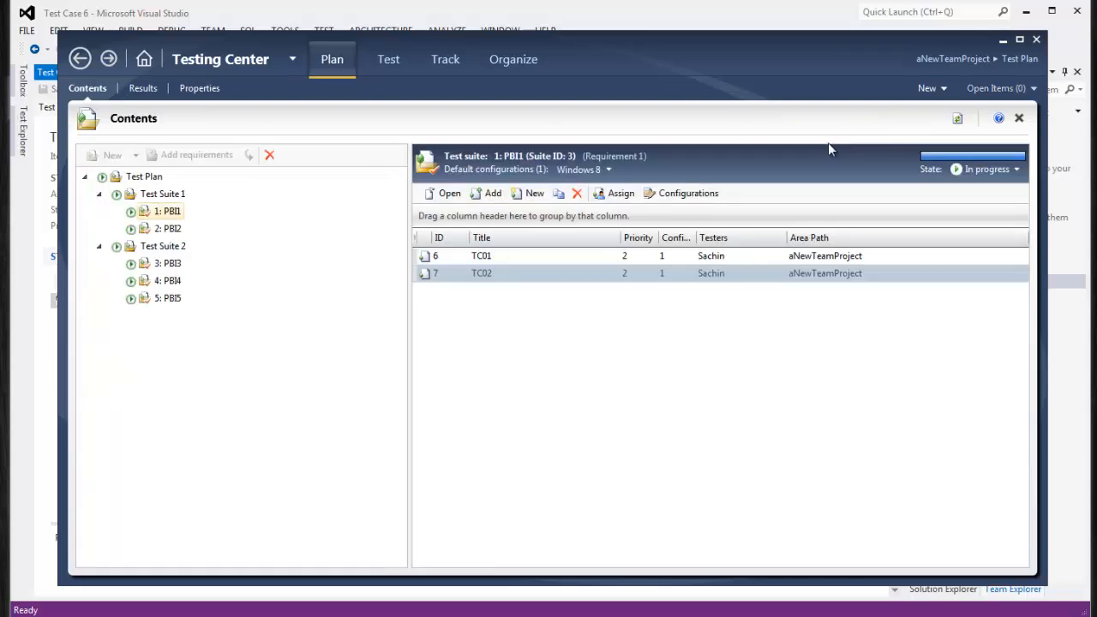
{"action": "left_click", "coordinate": [166, 229]}
Insert the Sample Shared Steps into test case TC03 in suite PBI2
{"action": "double_click", "coordinate": [480, 256]}
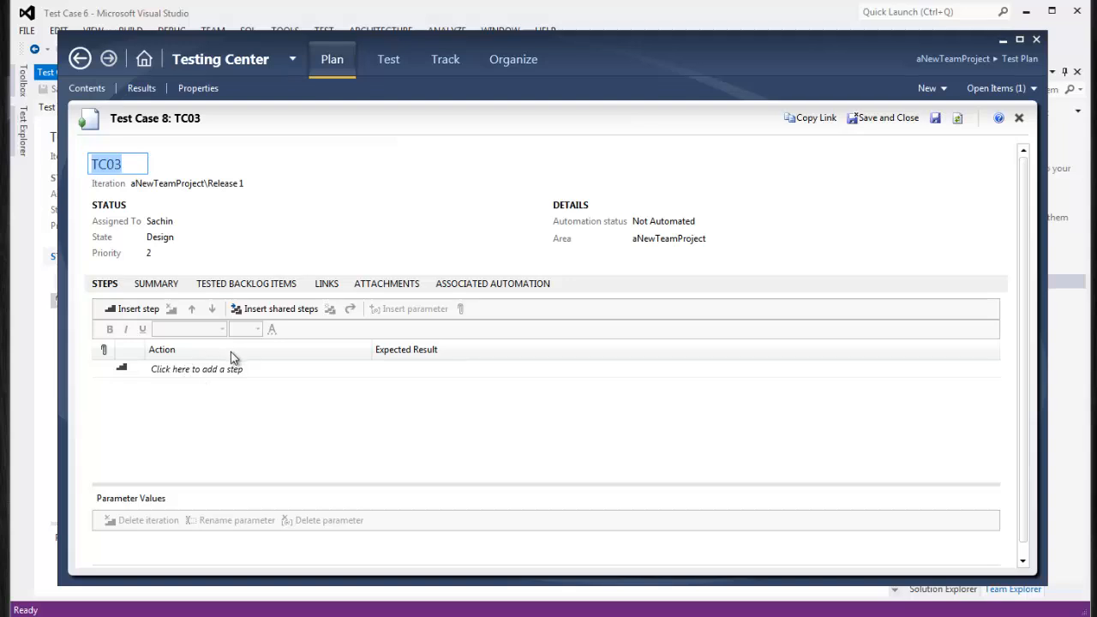
{"action": "left_click", "coordinate": [293, 310]}
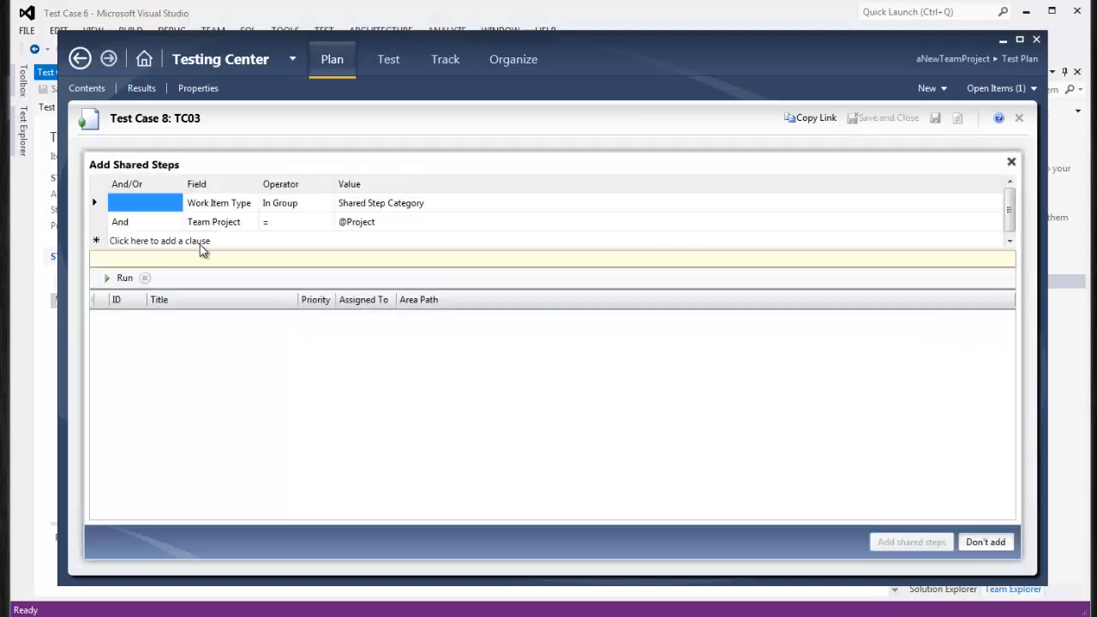
{"action": "left_click", "coordinate": [108, 278]}
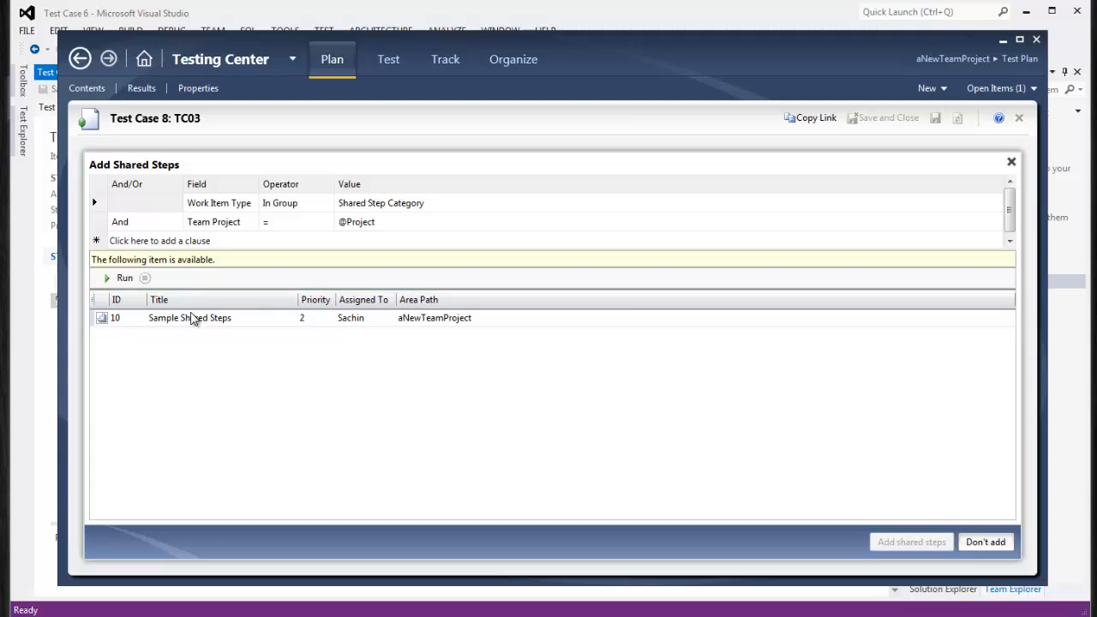
{"action": "left_click", "coordinate": [194, 319]}
{"action": "left_click", "coordinate": [912, 542]}
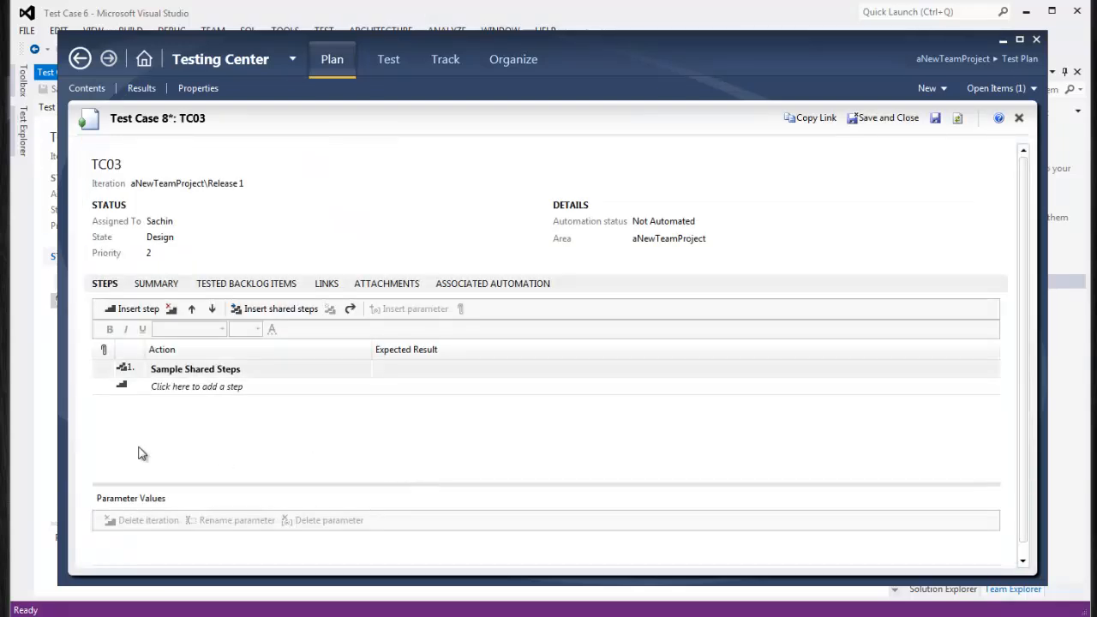
Save TC03, then paste the Action 1 / Result1 step into TC04 and save it
{"action": "left_click", "coordinate": [912, 118]}
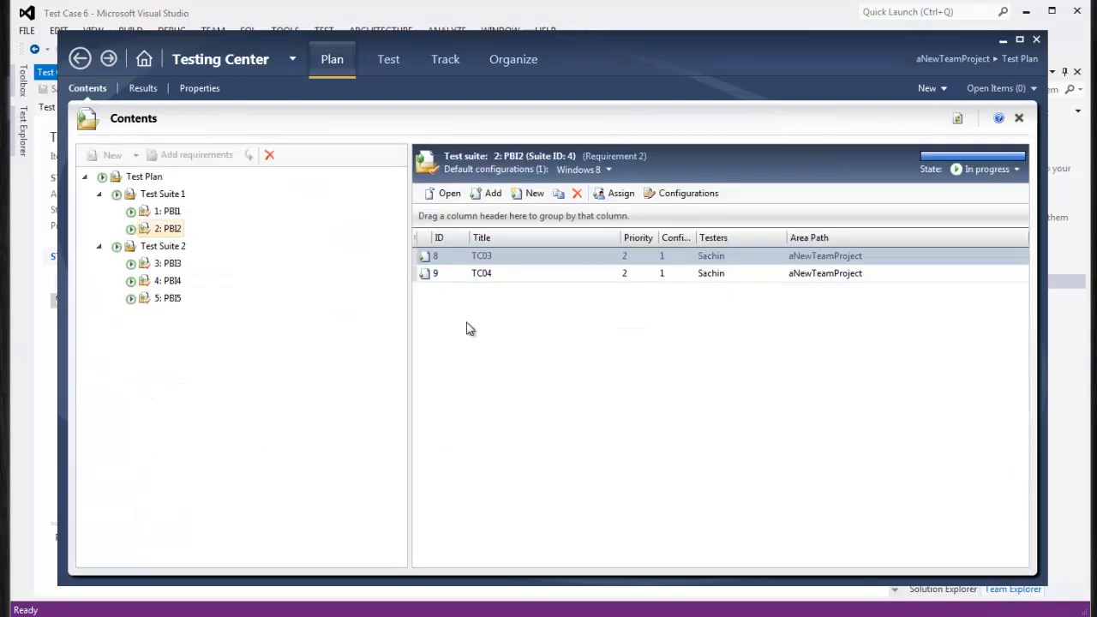
{"action": "left_click", "coordinate": [474, 274]}
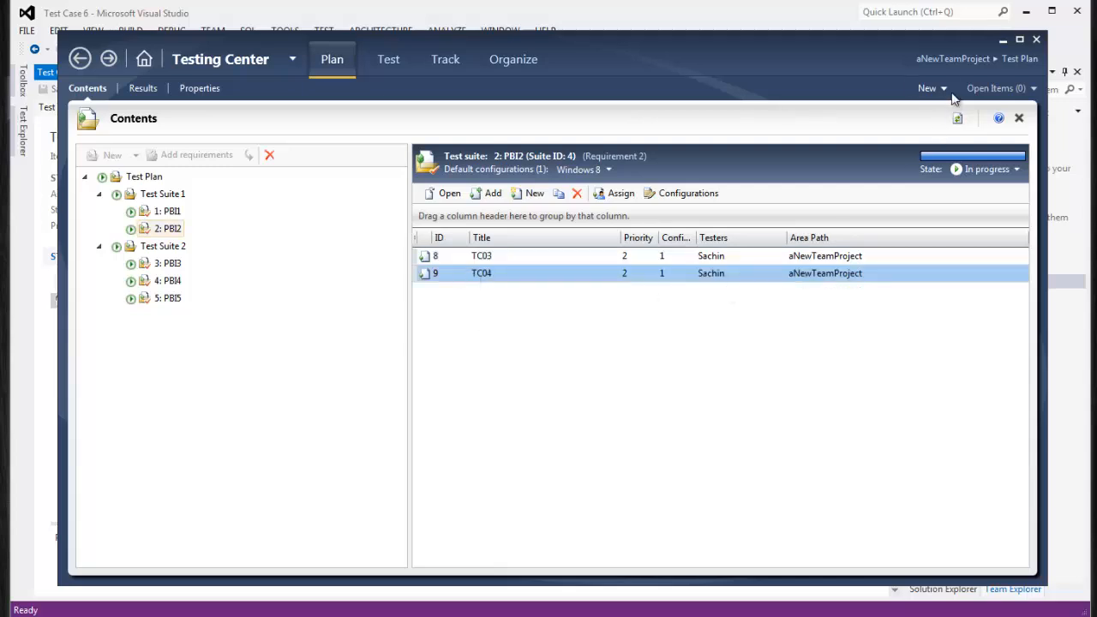
{"action": "double_click", "coordinate": [455, 274]}
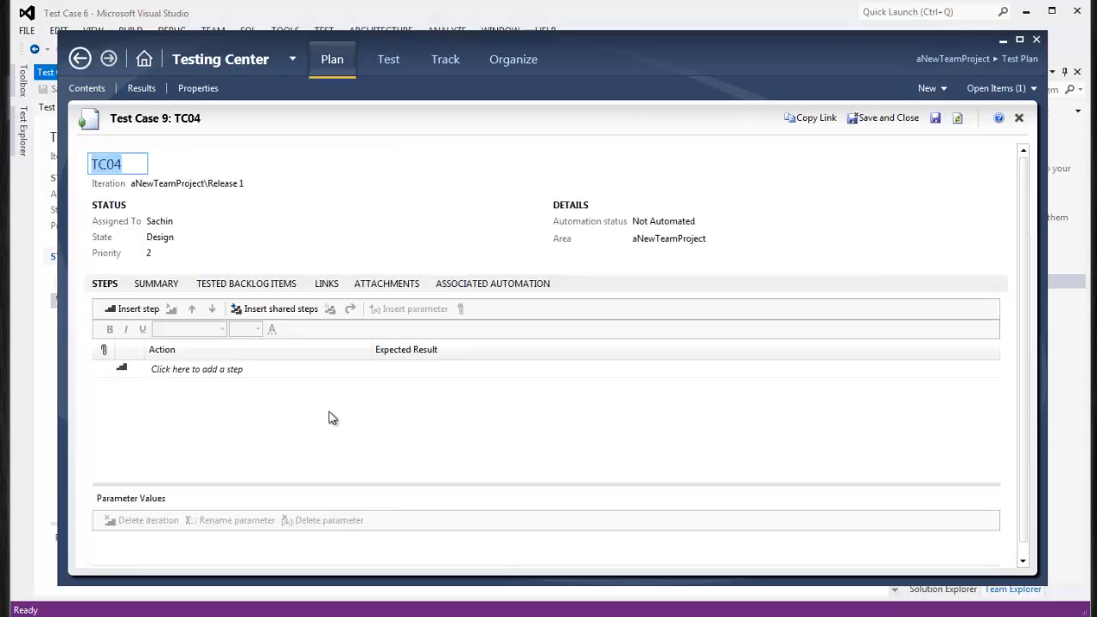
{"action": "left_click", "coordinate": [108, 375]}
{"action": "right_click", "coordinate": [108, 375]}
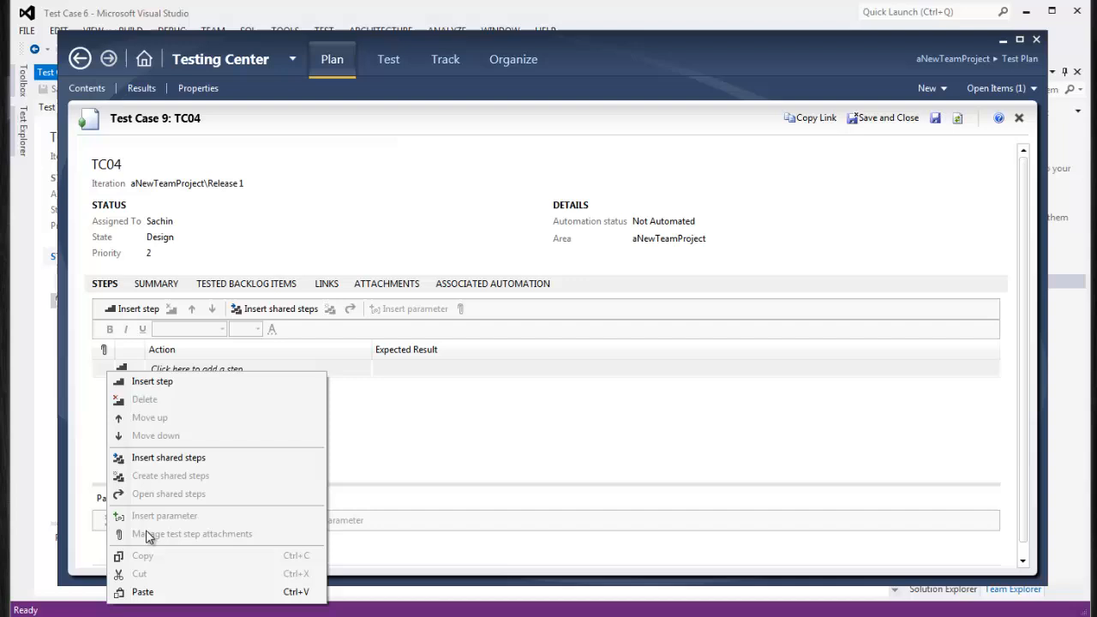
{"action": "left_click", "coordinate": [142, 592]}
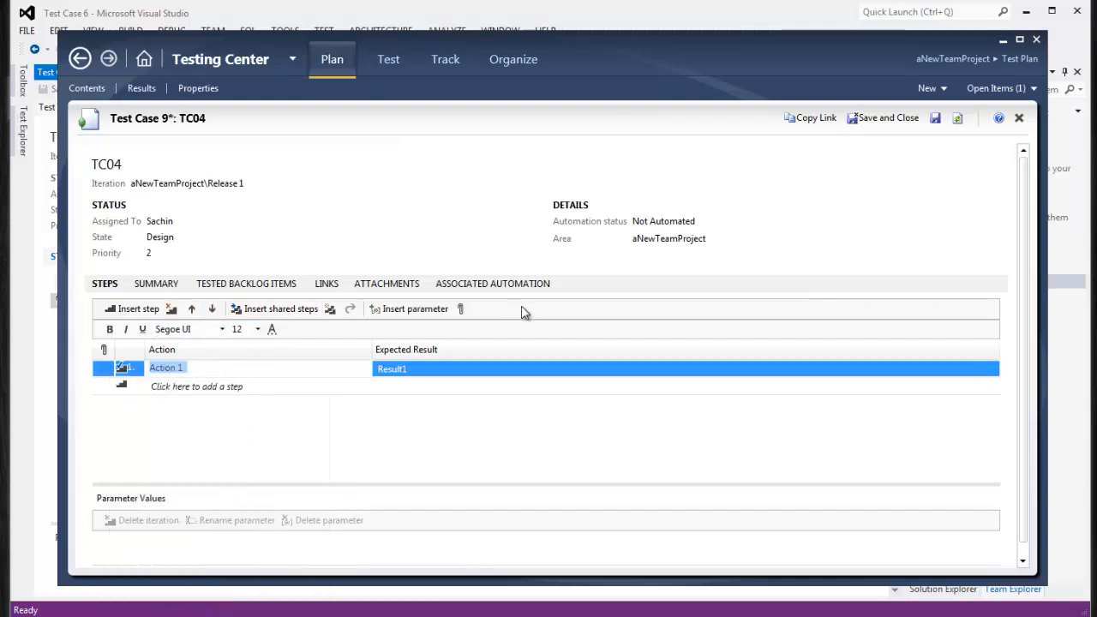
{"action": "left_click", "coordinate": [892, 118]}
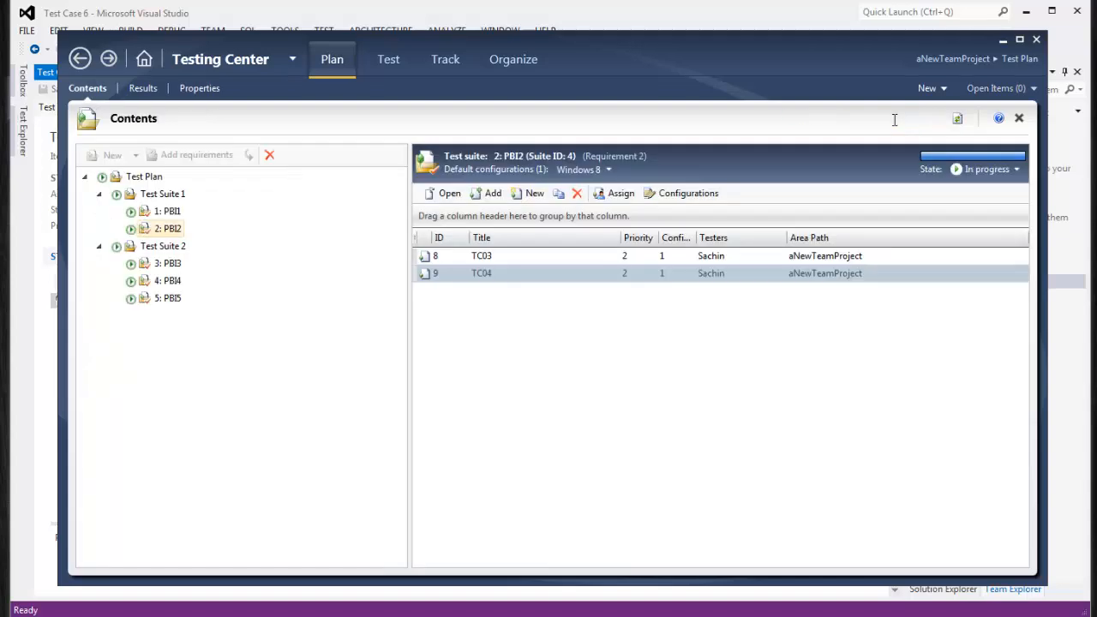
Open TC01 from suite PBI3, cut its empty third step, and save it
{"action": "left_click", "coordinate": [170, 264]}
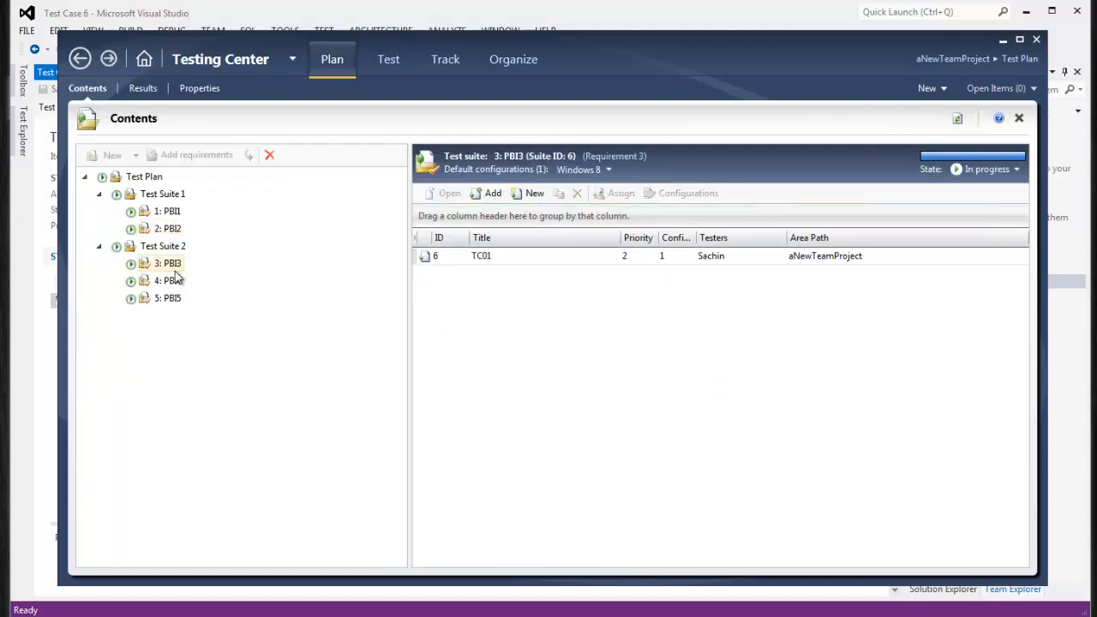
{"action": "left_click", "coordinate": [507, 260]}
{"action": "double_click", "coordinate": [506, 259]}
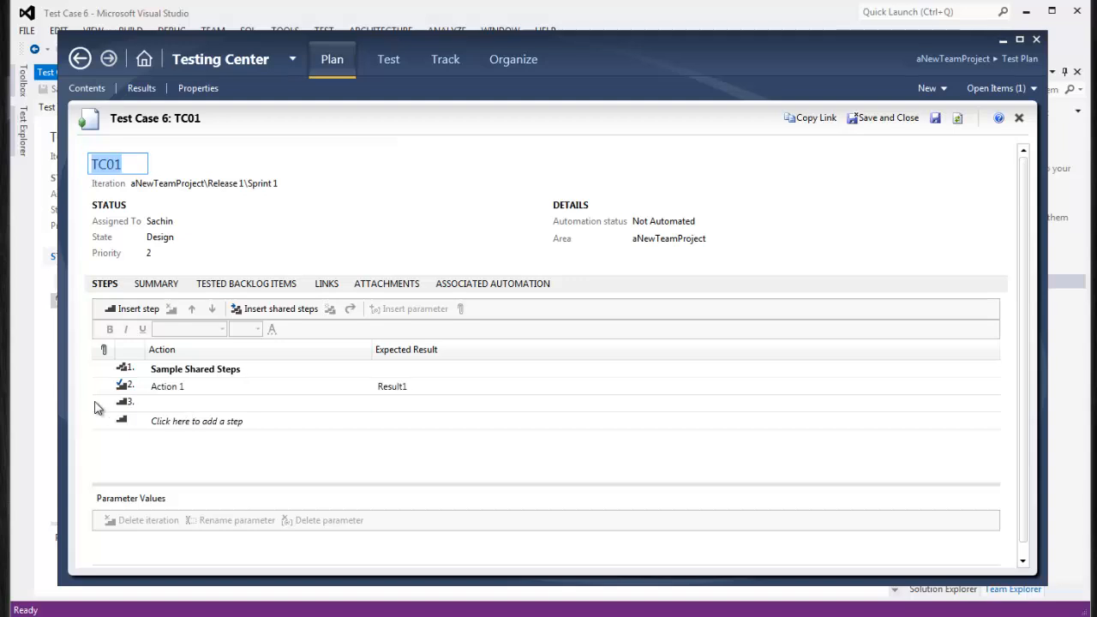
{"action": "right_click", "coordinate": [95, 404]}
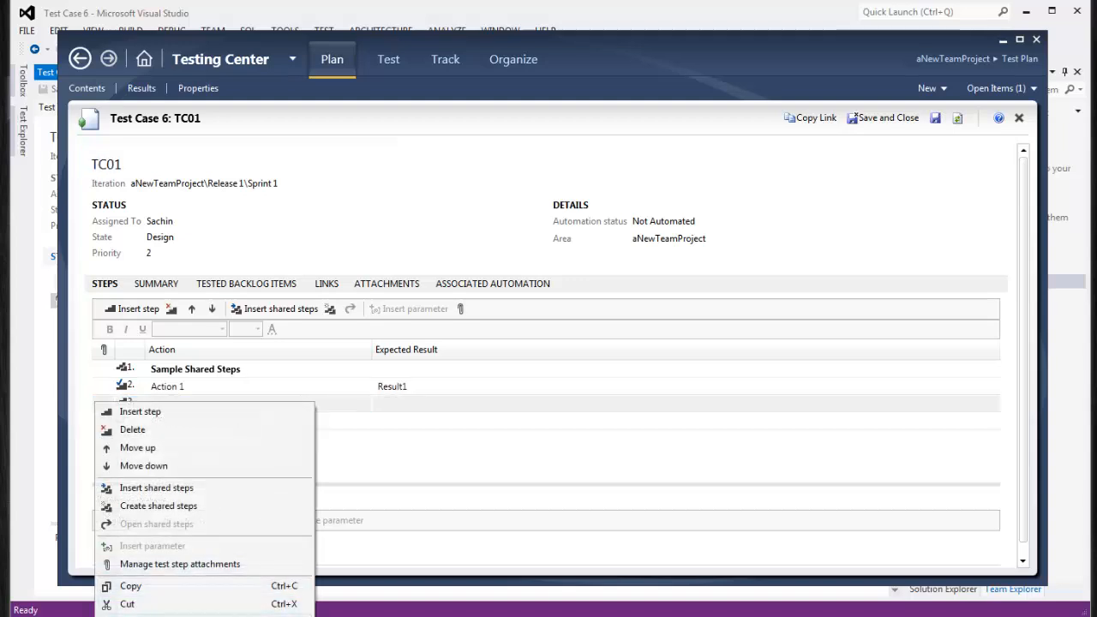
{"action": "left_click", "coordinate": [275, 603]}
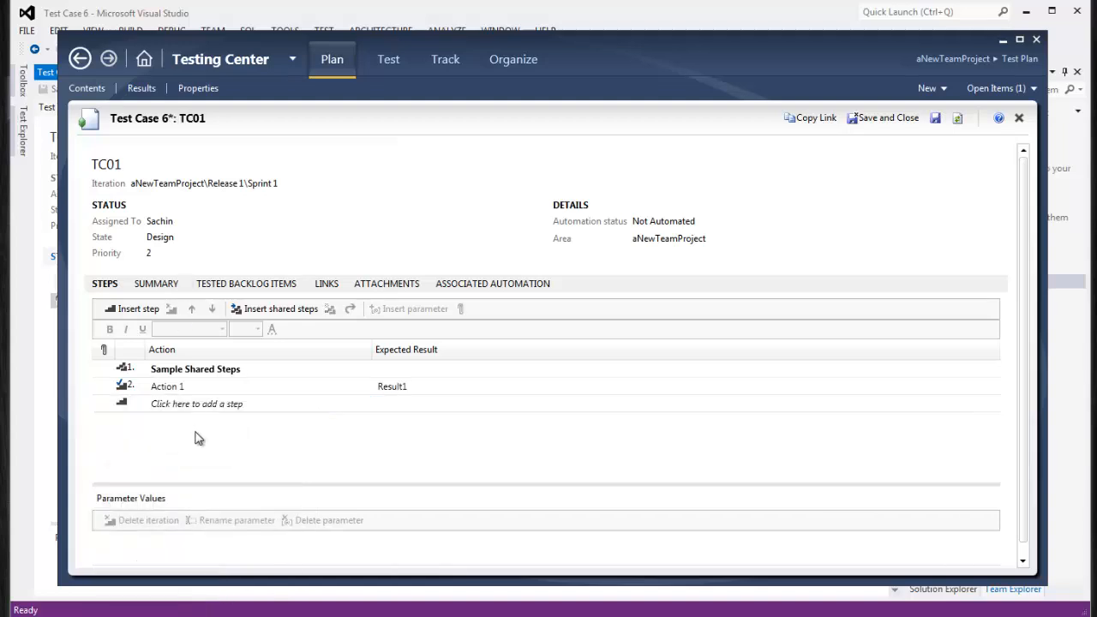
{"action": "left_click", "coordinate": [870, 119]}
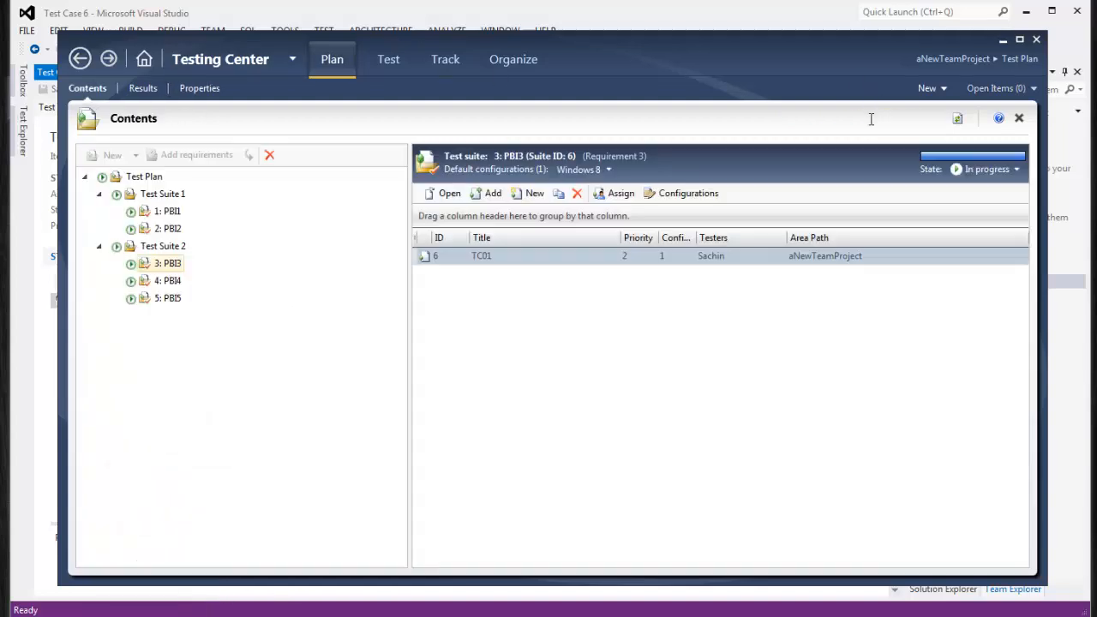
{"action": "left_click", "coordinate": [158, 196]}
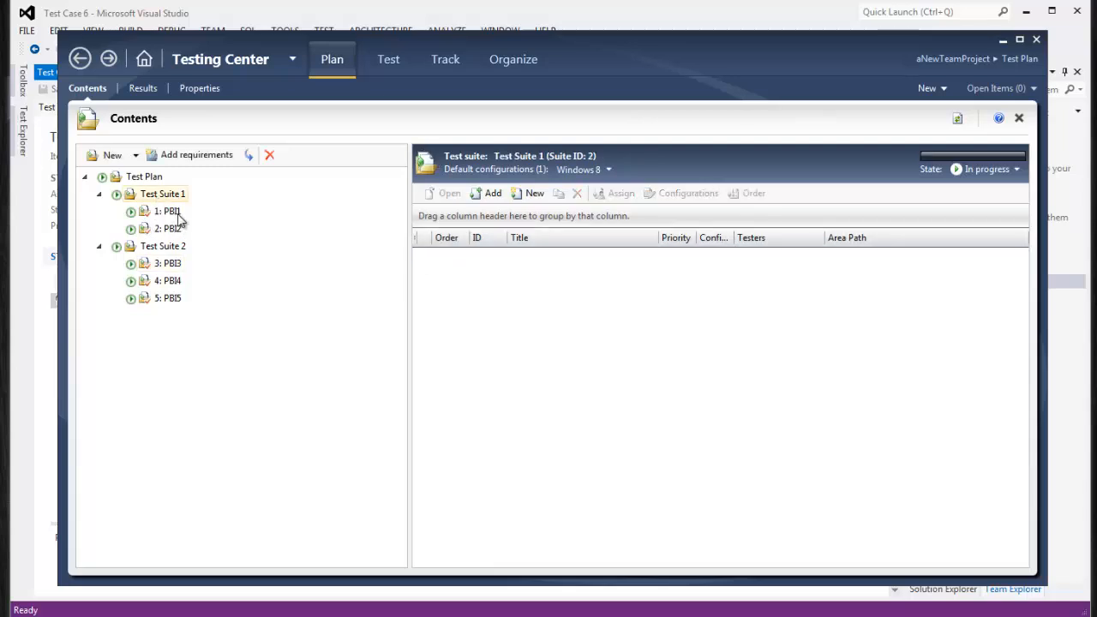
Start a new query-based suite under the Test Plan
{"action": "left_click", "coordinate": [99, 195]}
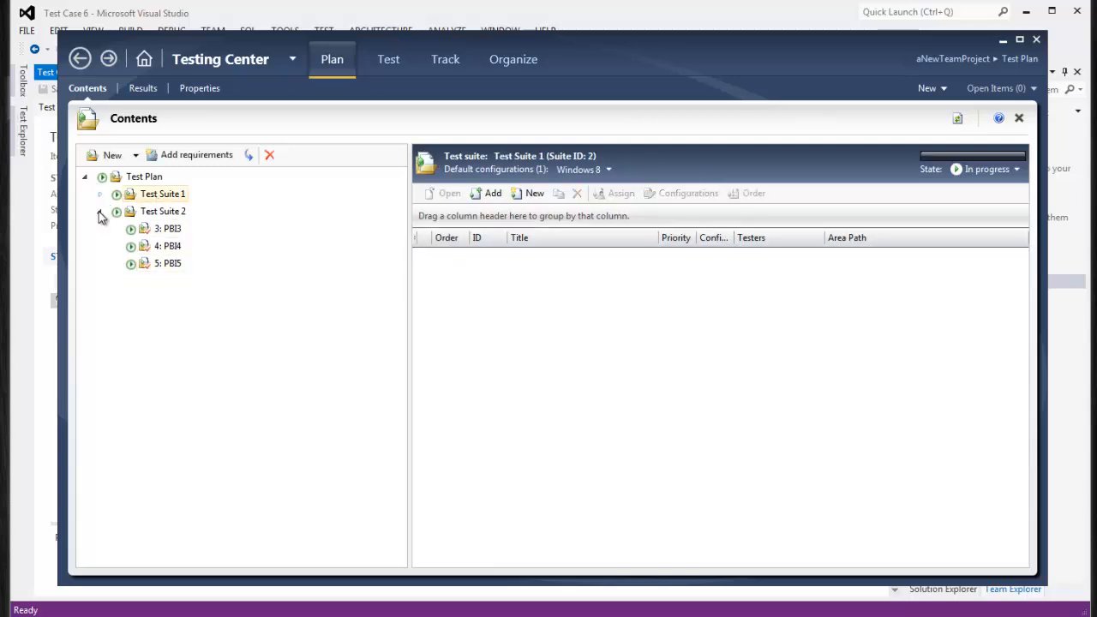
{"action": "left_click", "coordinate": [99, 212]}
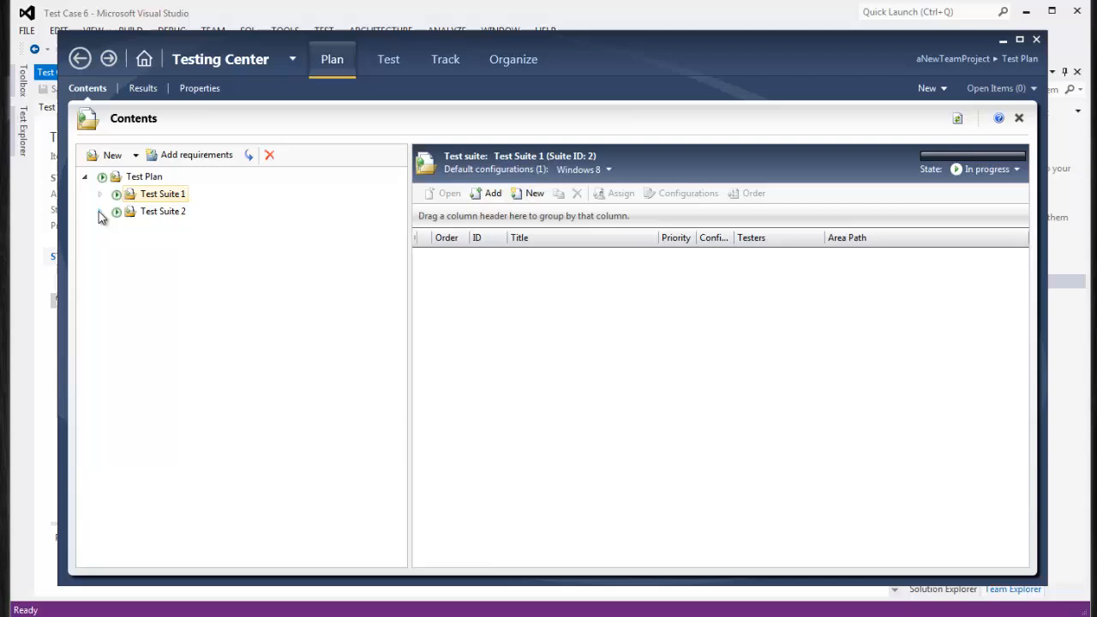
{"action": "left_click", "coordinate": [135, 155]}
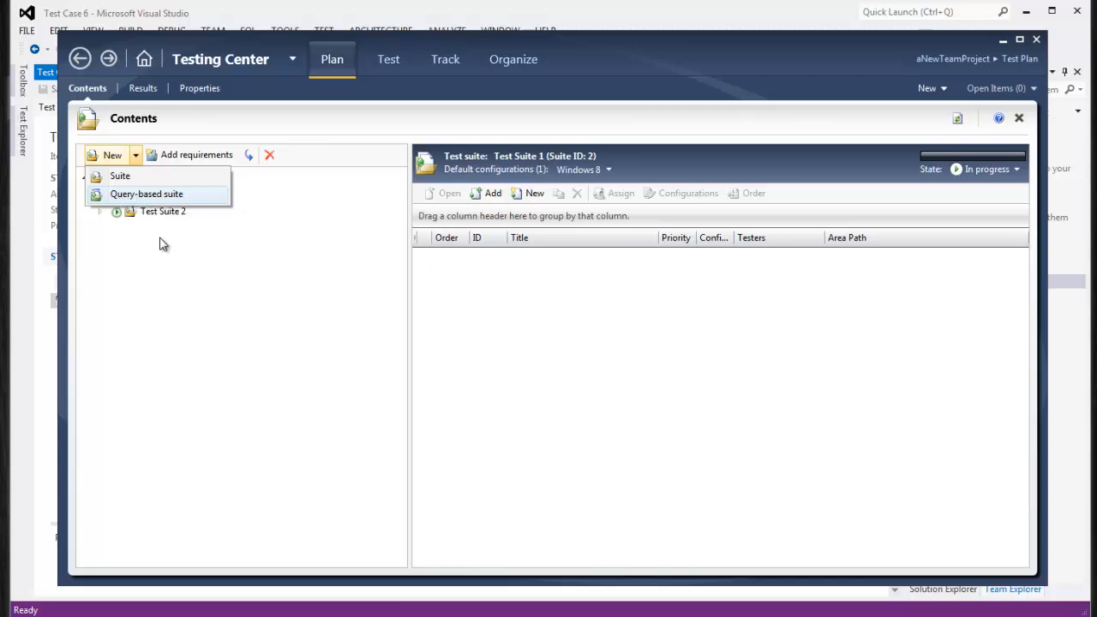
{"action": "left_click", "coordinate": [170, 290]}
{"action": "left_click", "coordinate": [141, 177]}
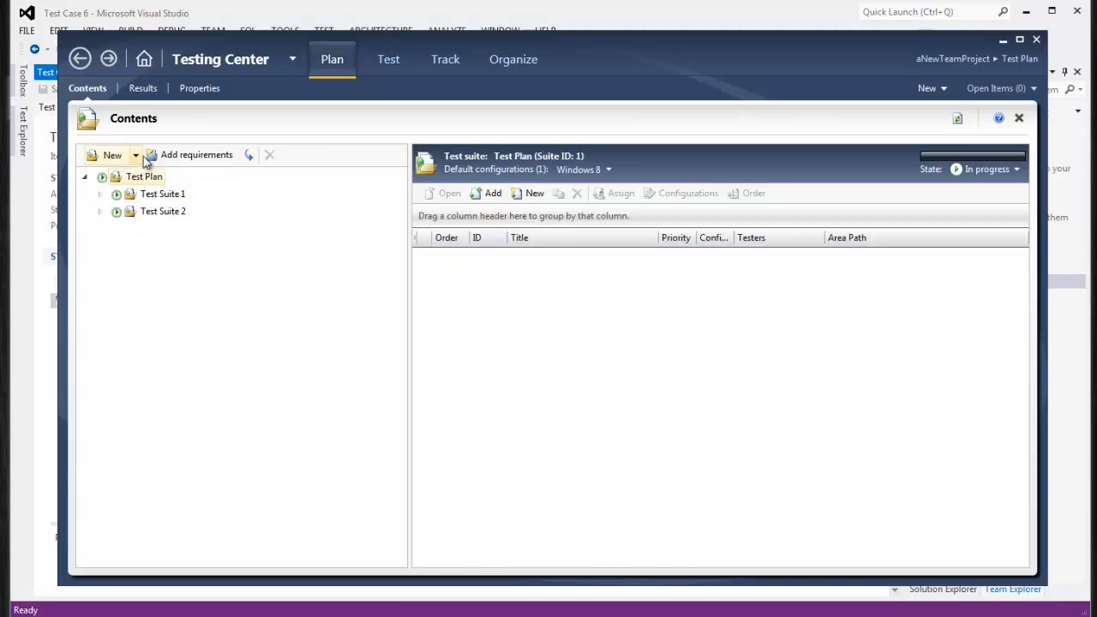
{"action": "left_click", "coordinate": [136, 155]}
{"action": "left_click", "coordinate": [152, 196]}
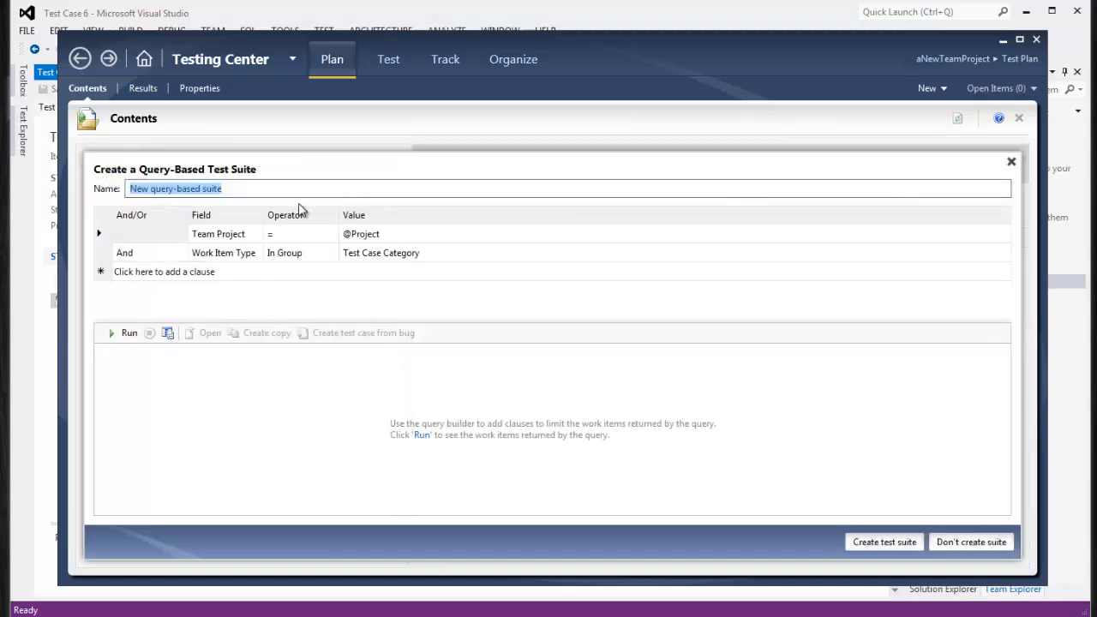
Name the suite 'Query-based suite 1' and run its Test Case Category query, returning TC01–TC04
{"action": "left_click", "coordinate": [270, 190]}
{"action": "type", "text": "1"}
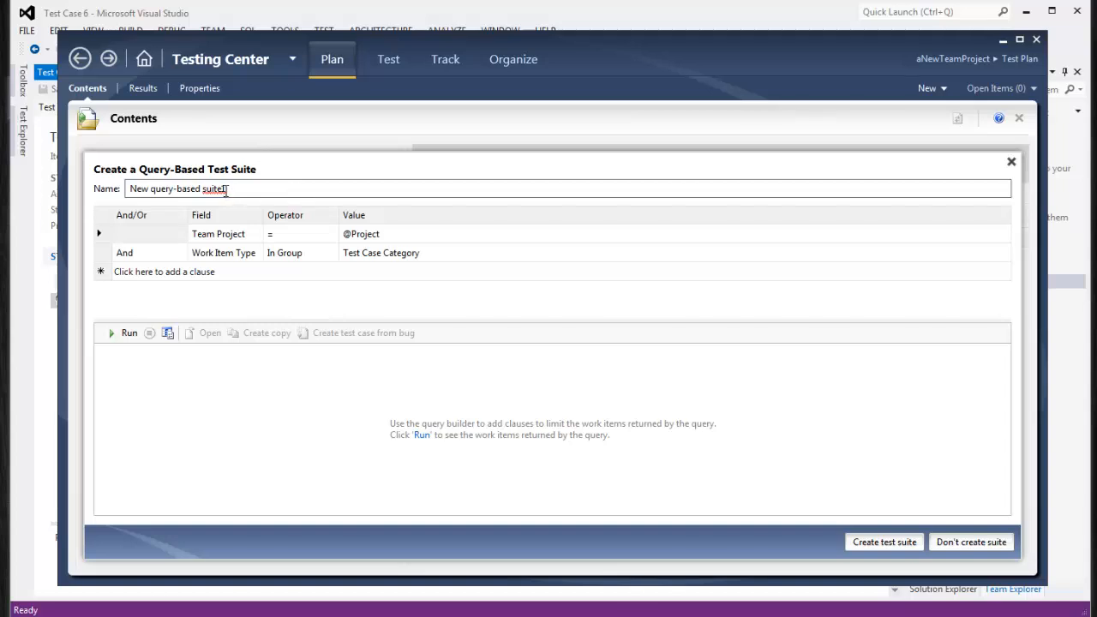
{"action": "double_click", "coordinate": [138, 188]}
{"action": "key", "text": "Delete"}
{"action": "type", "text": "Q"}
{"action": "key", "text": "Delete"}
{"action": "key", "text": "Tab"}
{"action": "left_click", "coordinate": [442, 255]}
{"action": "left_click", "coordinate": [127, 335]}
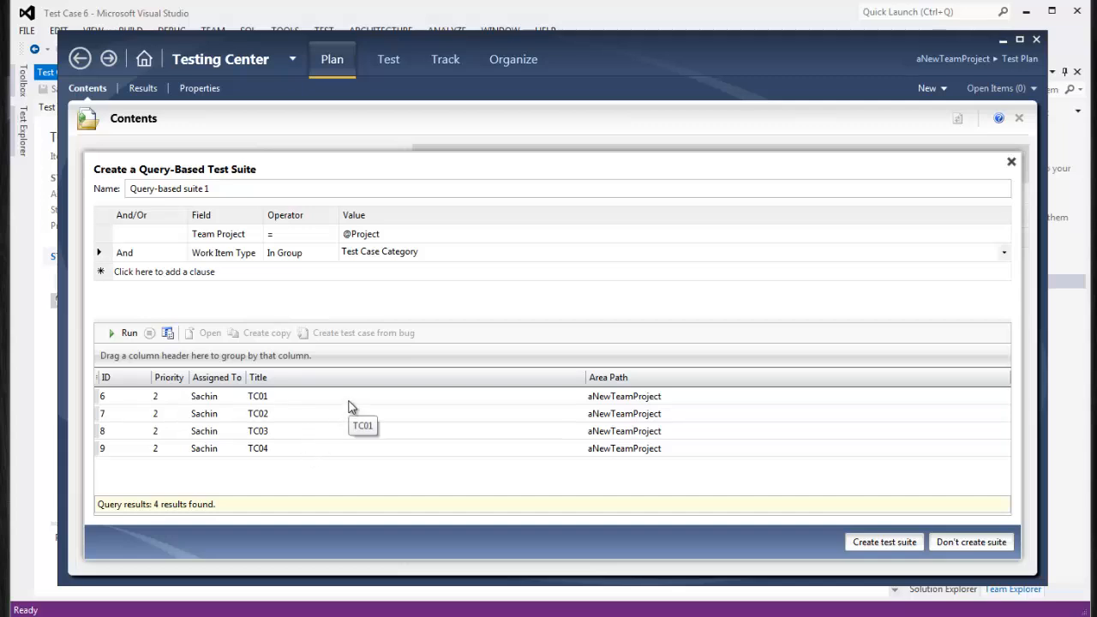
Add a query clause with Assigned To = Administrator
{"action": "left_click", "coordinate": [275, 276]}
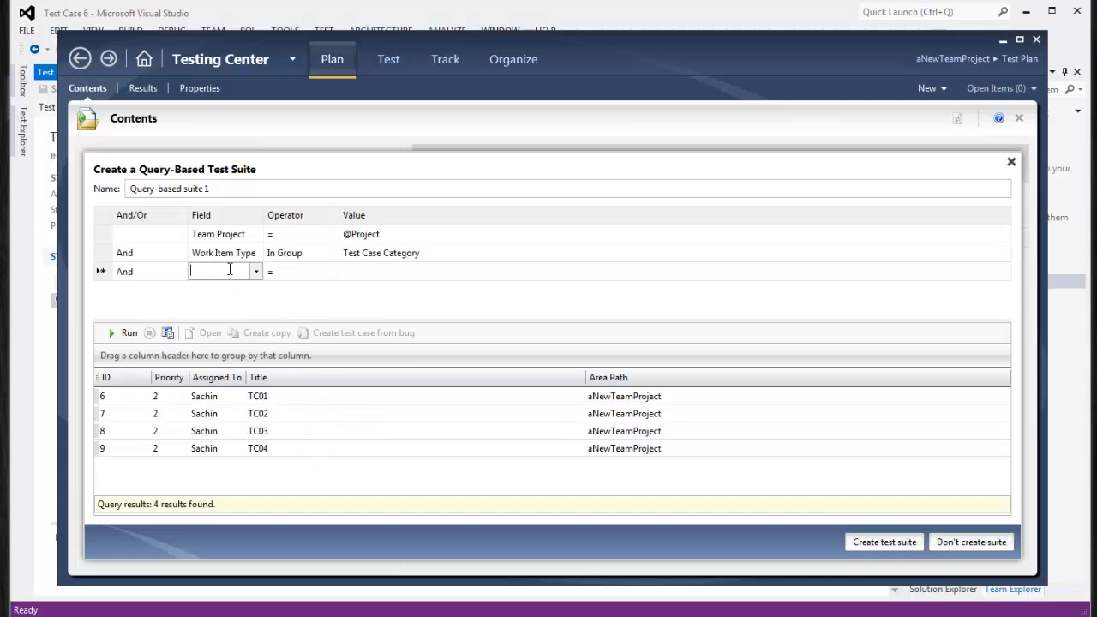
{"action": "left_click", "coordinate": [256, 273]}
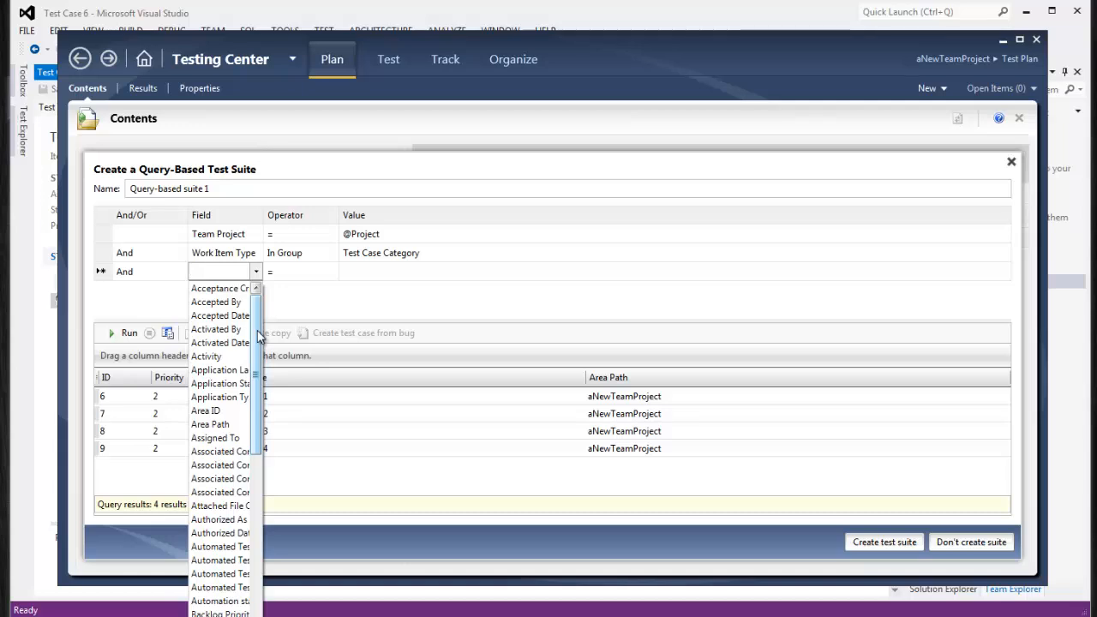
{"action": "left_click", "coordinate": [232, 438]}
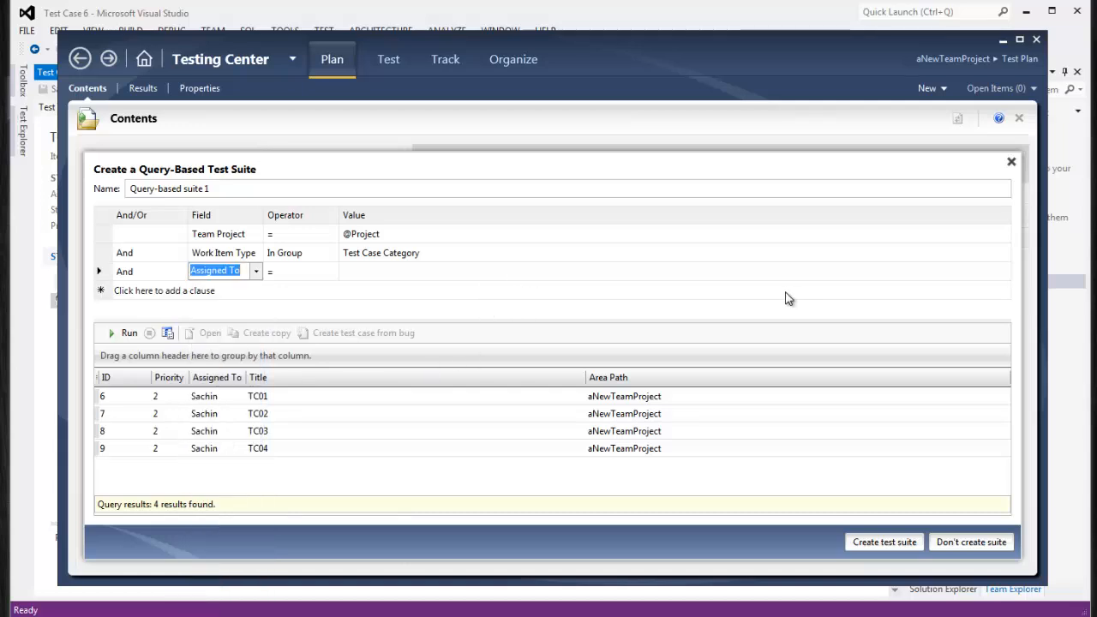
{"action": "left_click", "coordinate": [874, 272]}
{"action": "left_click", "coordinate": [1003, 272]}
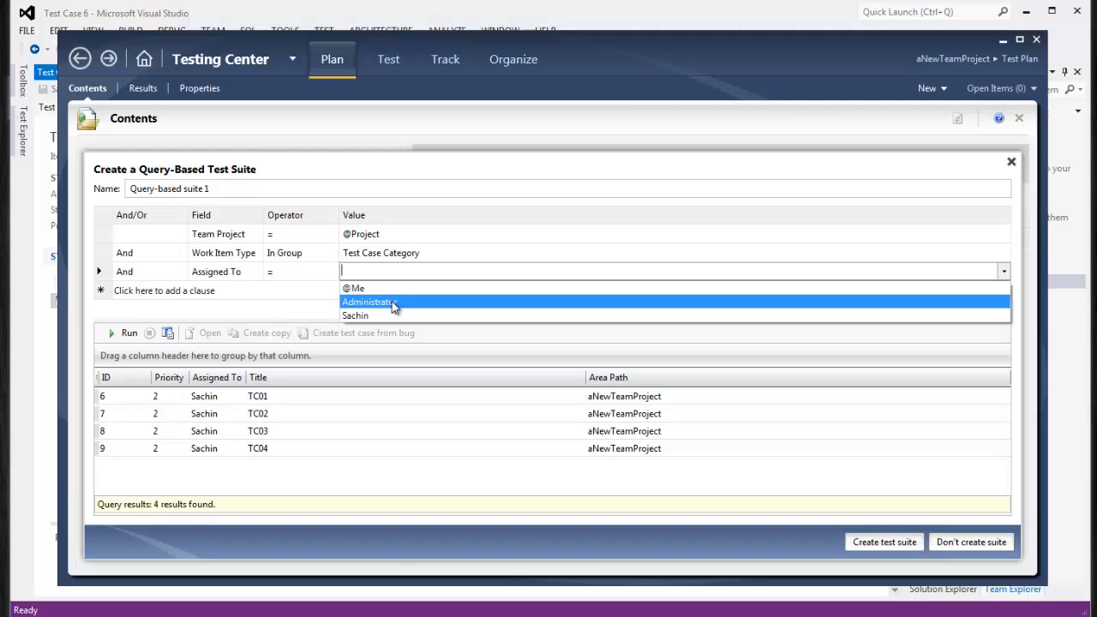
{"action": "left_click", "coordinate": [392, 304]}
Append ' - Administrator' to the suite name and rerun the query
{"action": "right_click", "coordinate": [411, 274]}
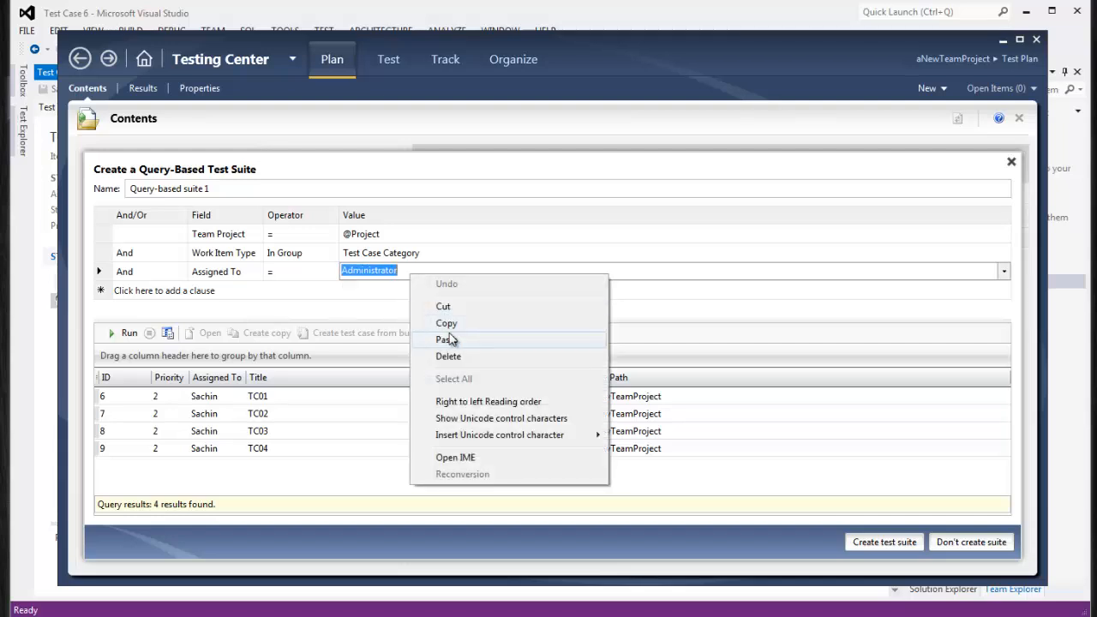
{"action": "left_click", "coordinate": [448, 322]}
{"action": "left_click", "coordinate": [279, 188]}
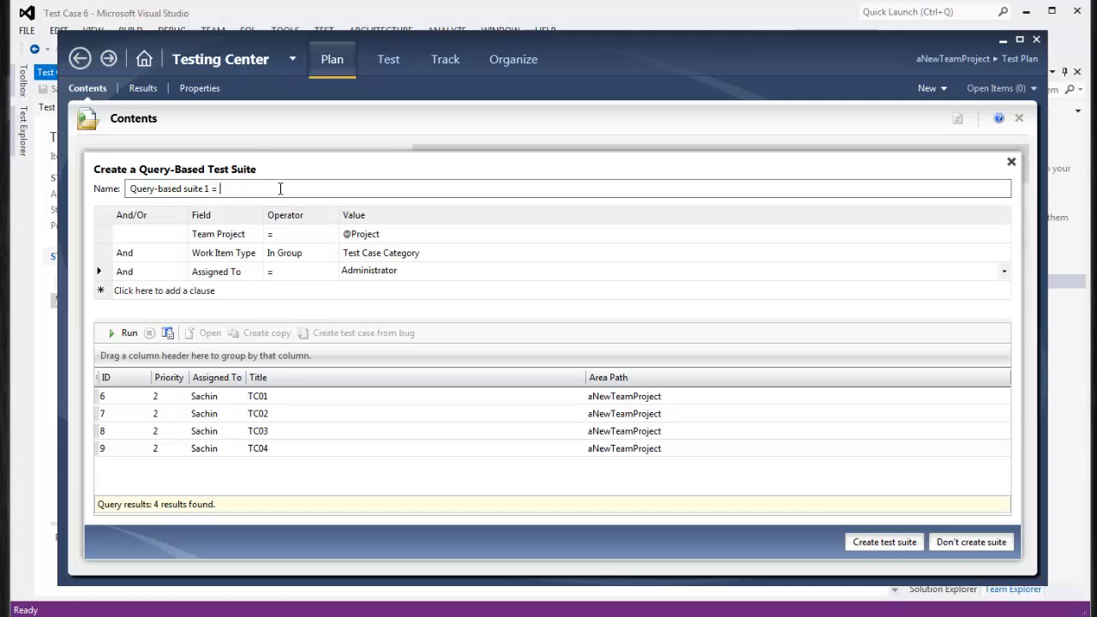
{"action": "type", "text": "-"}
{"action": "key", "text": "ctrl+v"}
{"action": "left_click", "coordinate": [123, 336]}
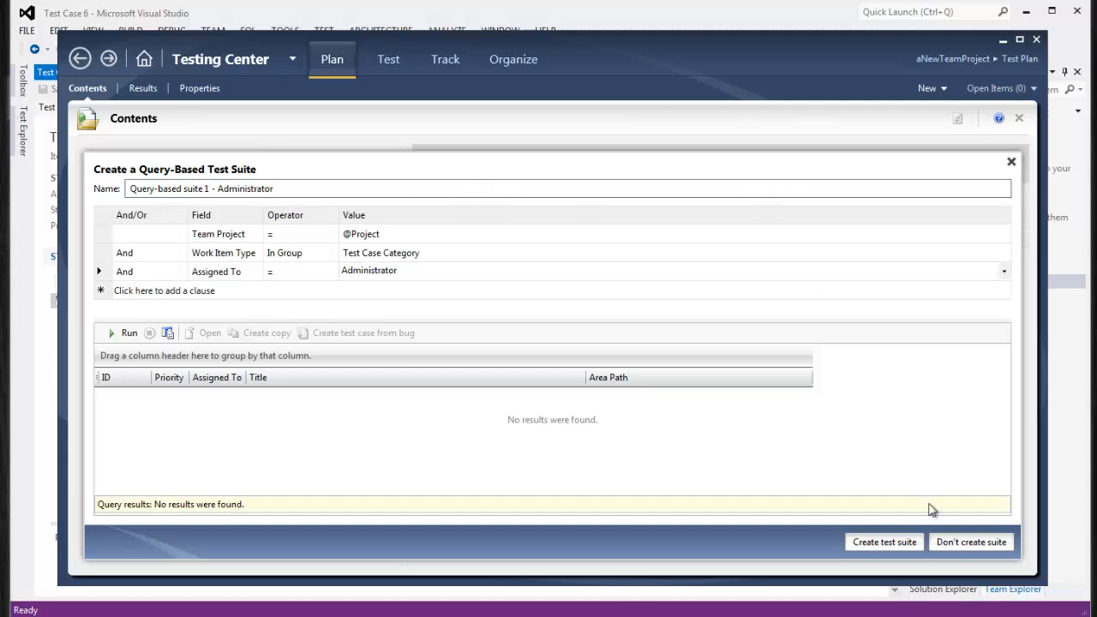
Create the query-based suite and expand Test Suite 1 and Test Suite 2
{"action": "left_click", "coordinate": [904, 546]}
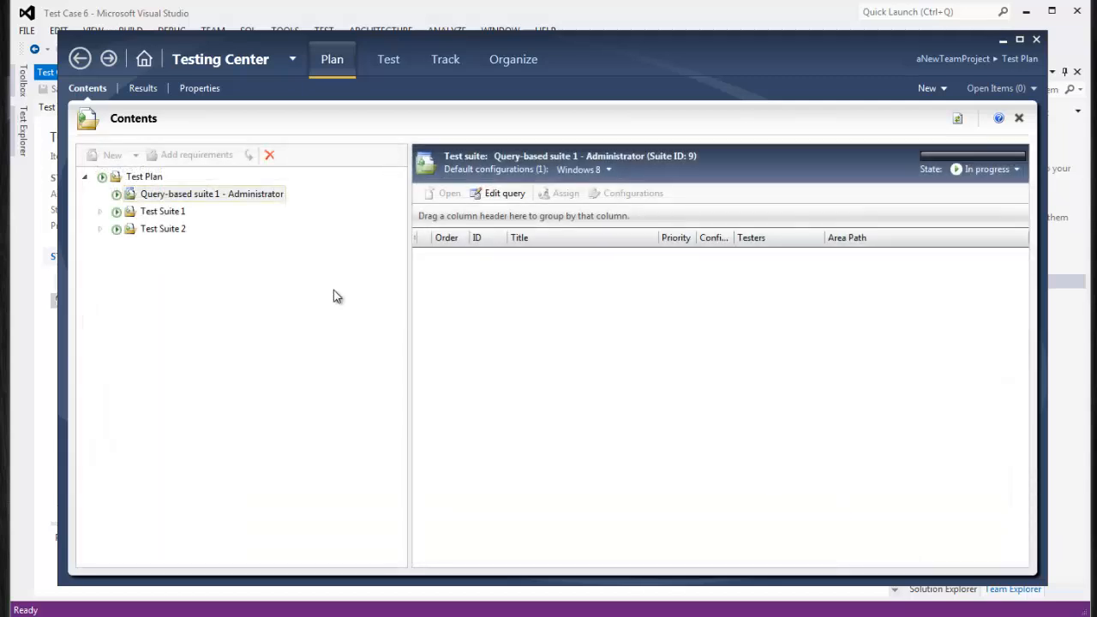
{"action": "left_click", "coordinate": [150, 212]}
{"action": "left_click", "coordinate": [96, 214]}
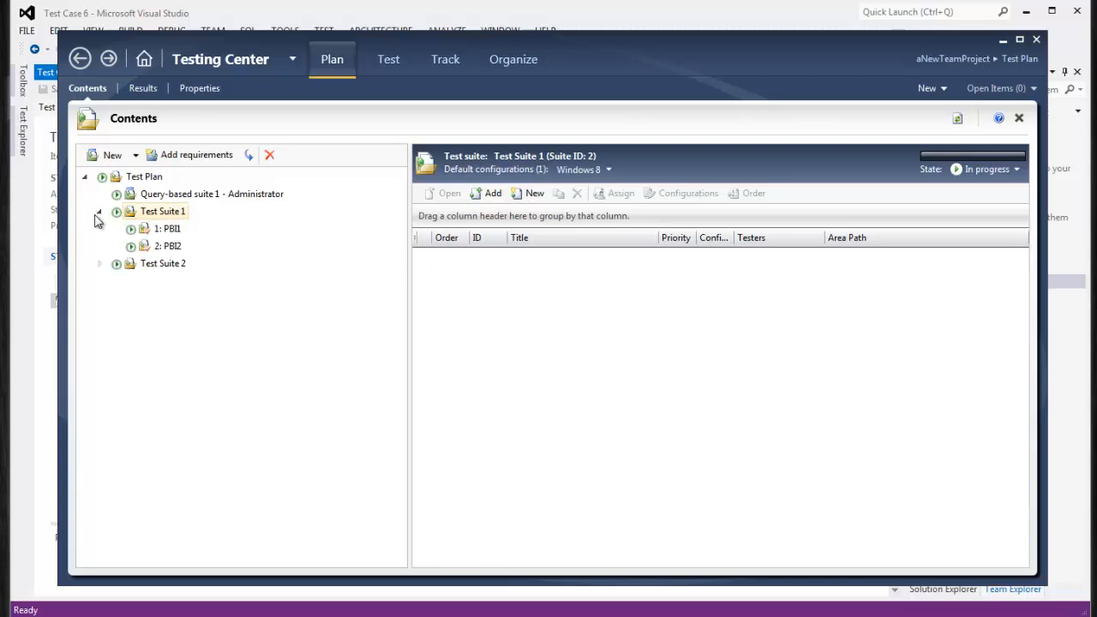
{"action": "left_click", "coordinate": [100, 264]}
Browse Test Suite 1 and Test Suite 2, ending on the query-based suite's contents
{"action": "left_click", "coordinate": [122, 197]}
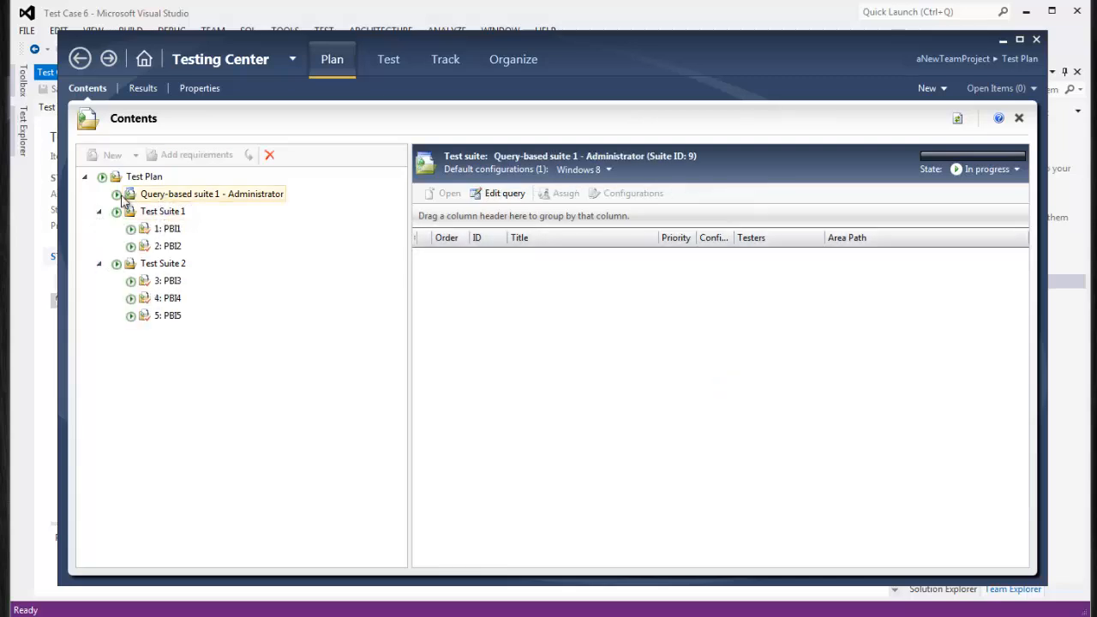
{"action": "left_click", "coordinate": [172, 213]}
{"action": "left_click", "coordinate": [174, 198]}
{"action": "left_click", "coordinate": [172, 211]}
{"action": "left_click", "coordinate": [167, 266]}
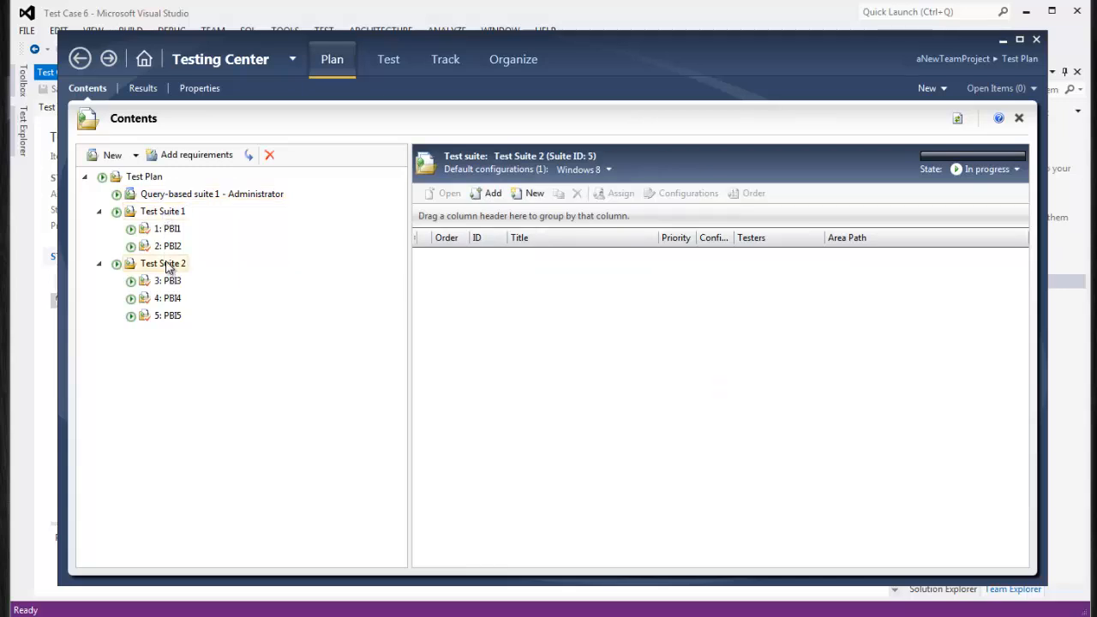
{"action": "left_click", "coordinate": [168, 199]}
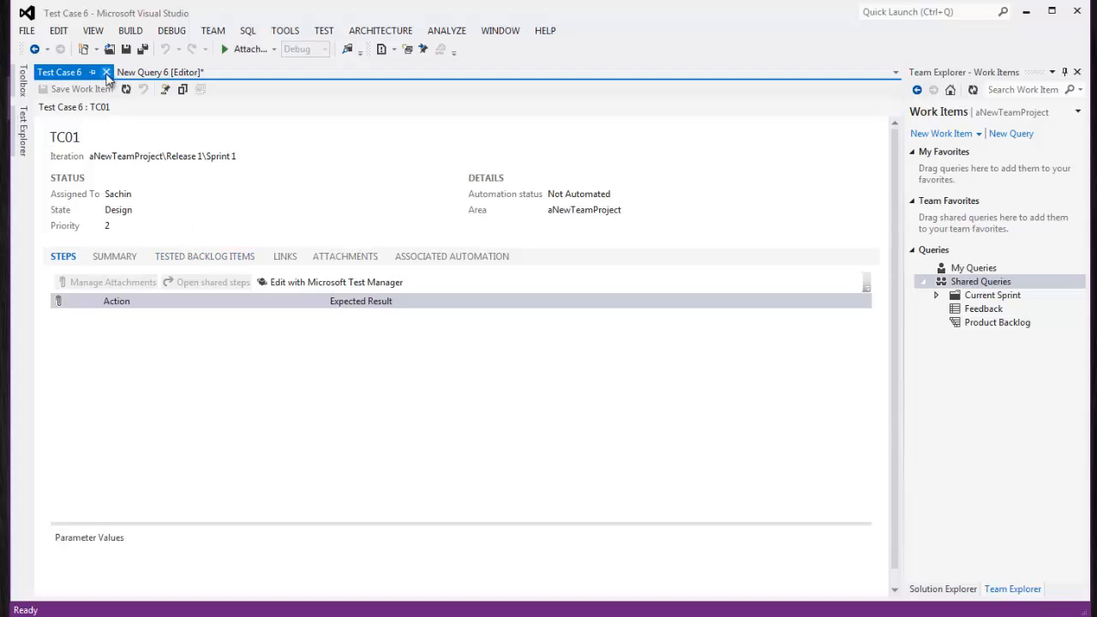
Assign test case TC03 to Administrator in Visual Studio and save it
{"action": "left_click", "coordinate": [124, 72]}
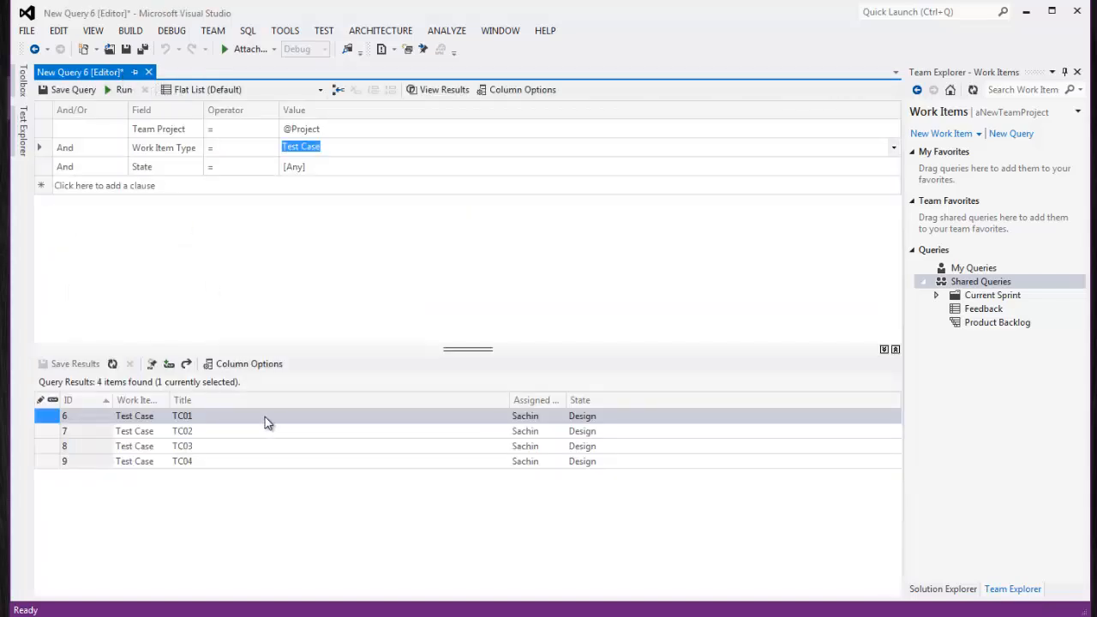
{"action": "double_click", "coordinate": [191, 452]}
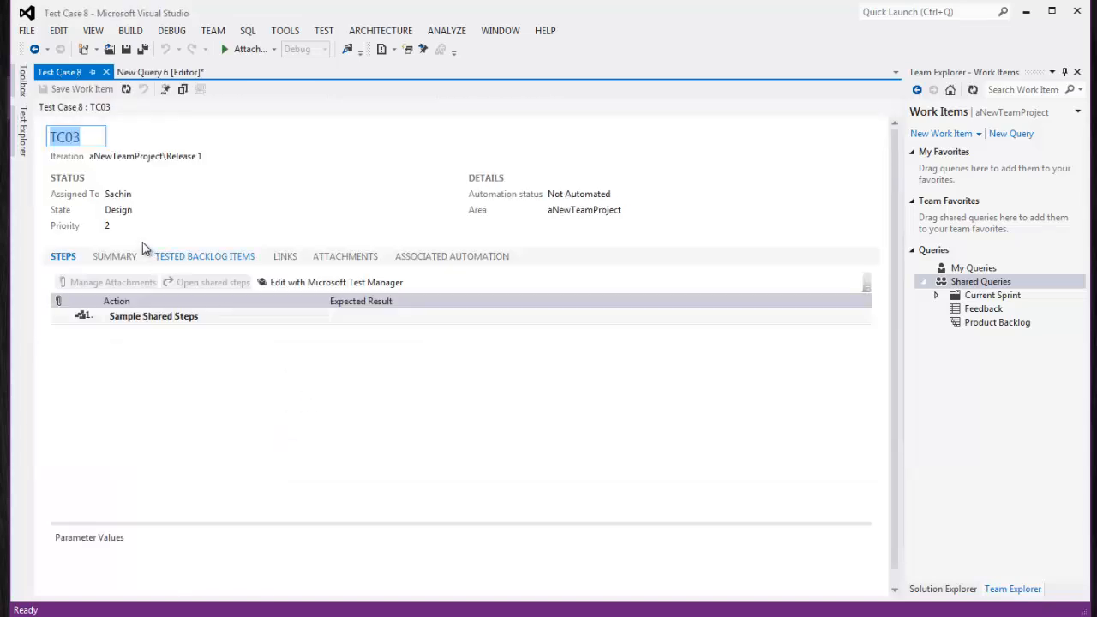
{"action": "left_click", "coordinate": [154, 195]}
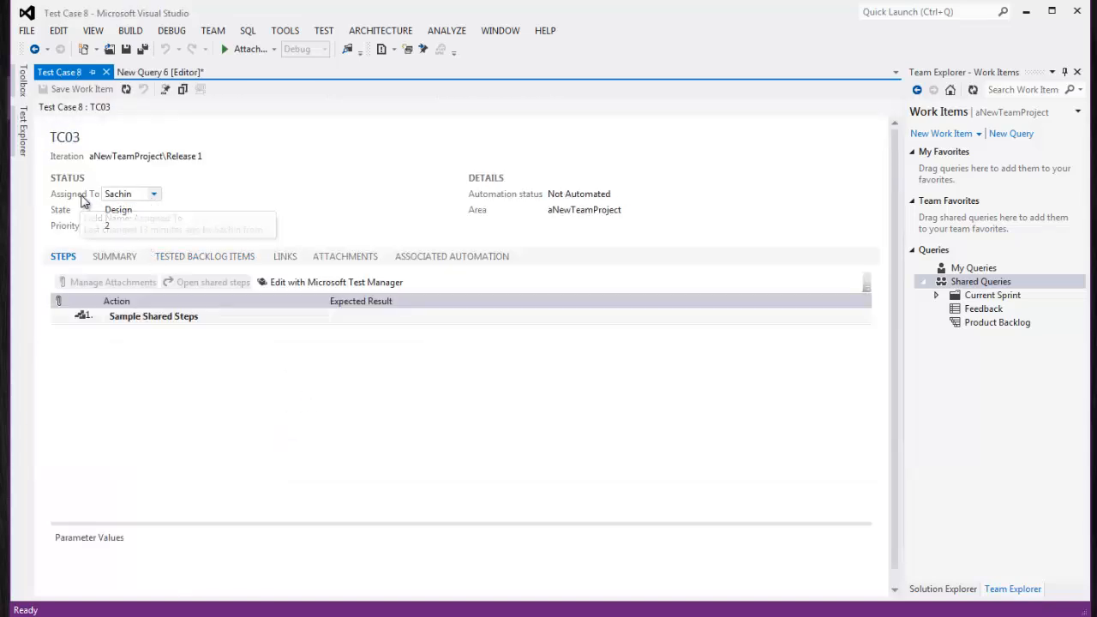
{"action": "left_click", "coordinate": [155, 197]}
{"action": "left_click", "coordinate": [155, 196]}
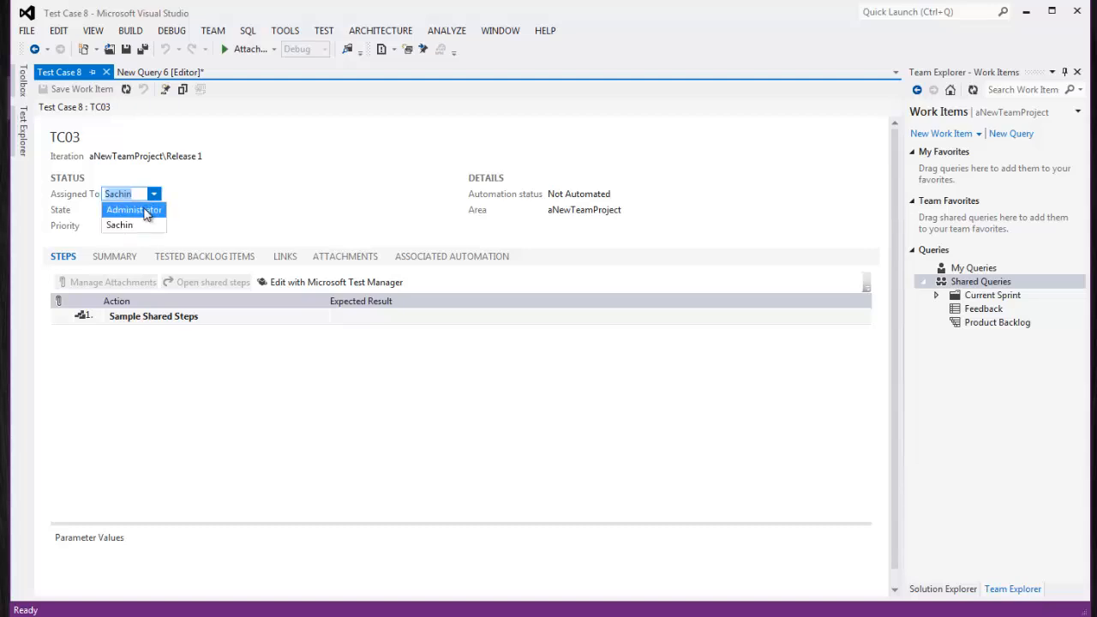
{"action": "left_click", "coordinate": [130, 208]}
{"action": "left_click", "coordinate": [86, 91]}
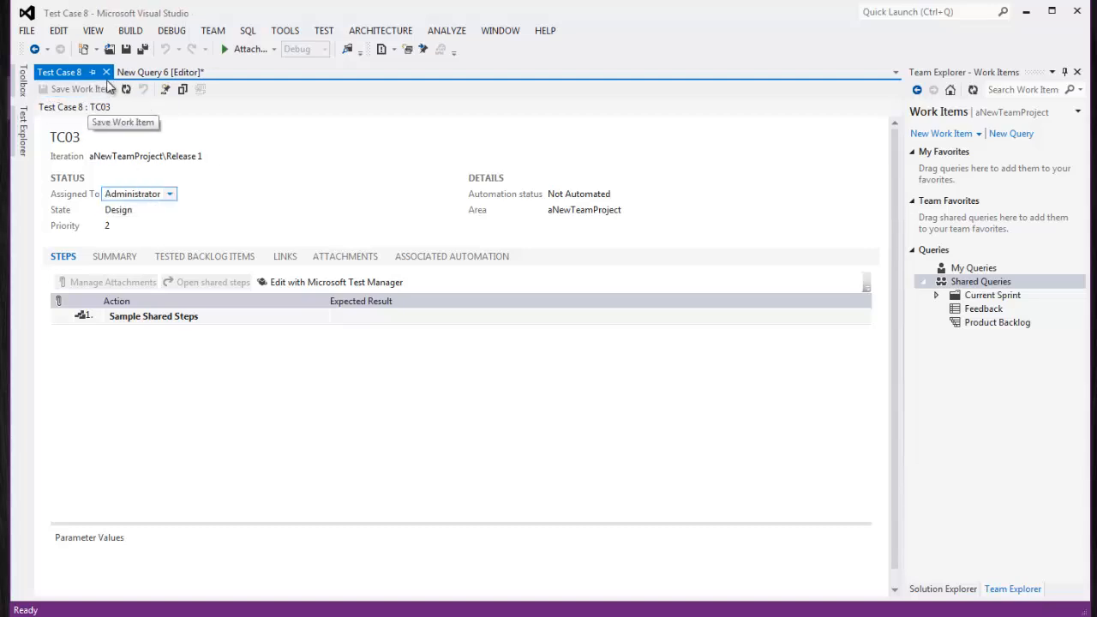
Close TC03 and discard the test case query without saving
{"action": "left_click", "coordinate": [108, 74]}
{"action": "left_click", "coordinate": [149, 72]}
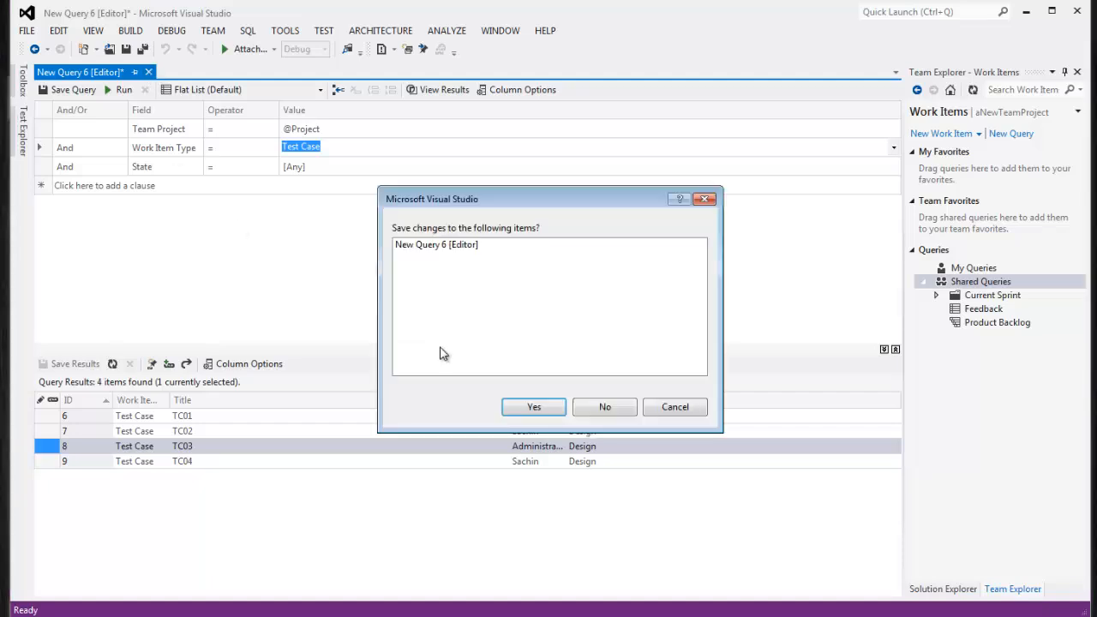
{"action": "left_click", "coordinate": [604, 408]}
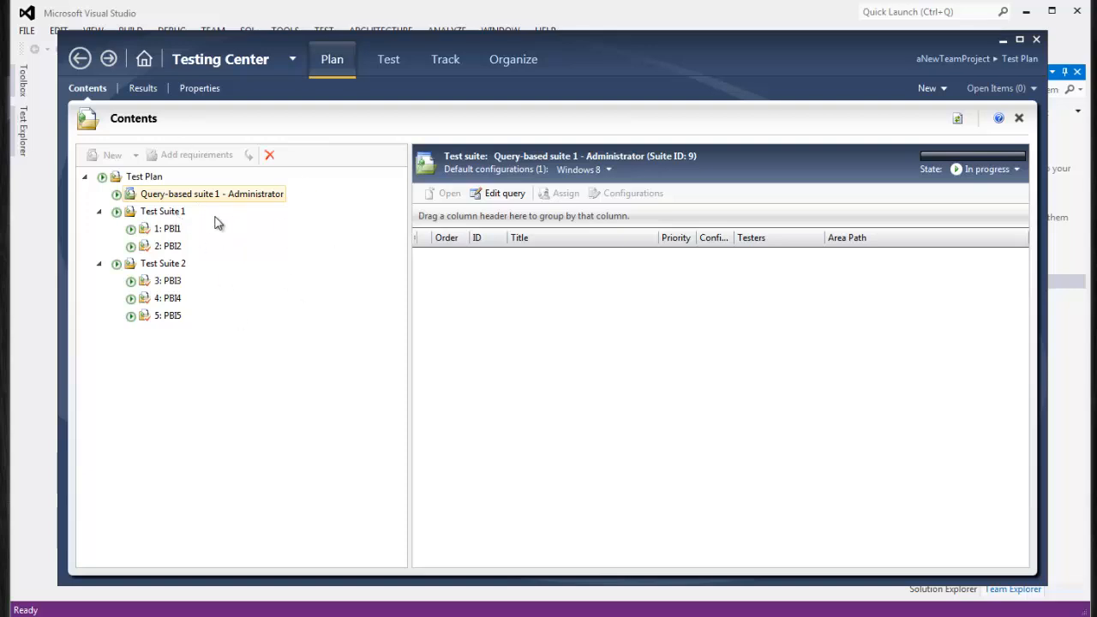
Open the Administrator suite's query, run it to confirm it lists TC03, and save it
{"action": "left_click", "coordinate": [156, 214]}
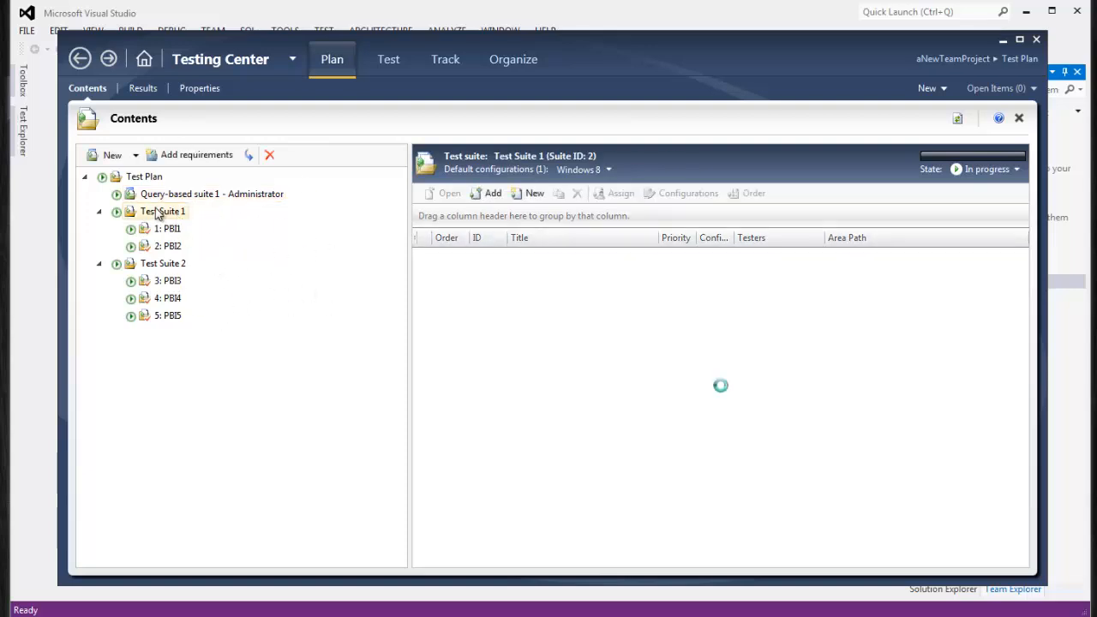
{"action": "left_click", "coordinate": [173, 196]}
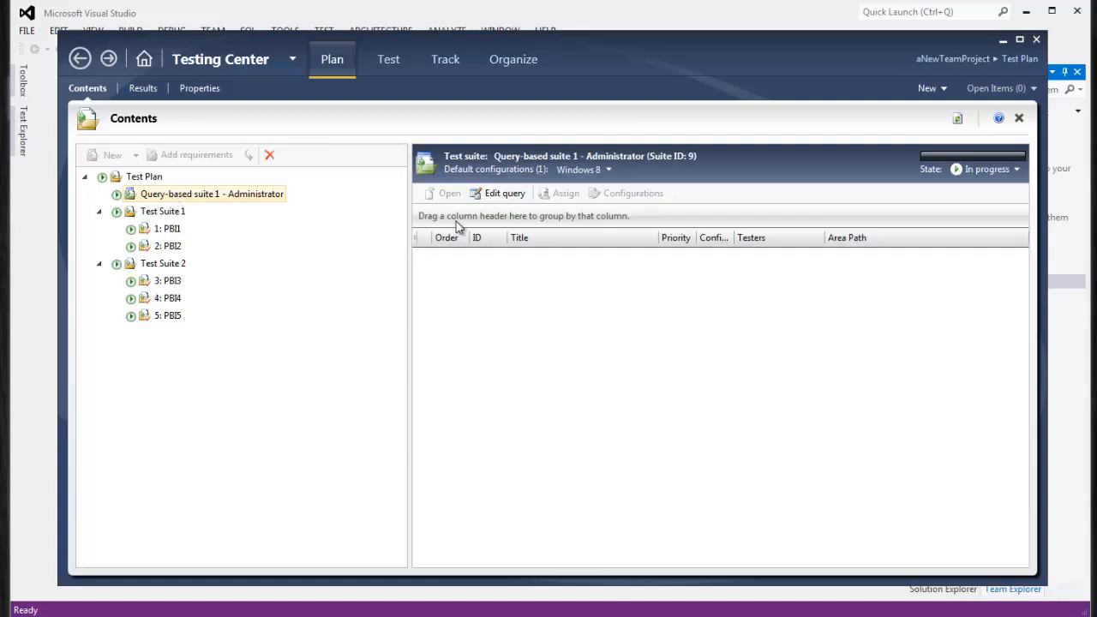
{"action": "left_click", "coordinate": [495, 194]}
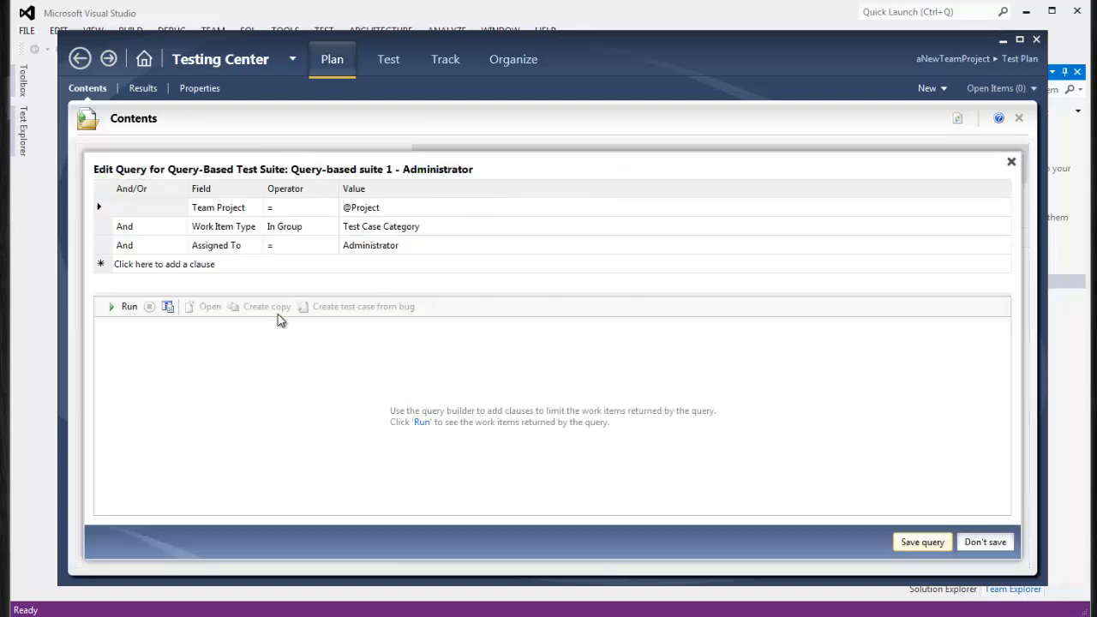
{"action": "left_click", "coordinate": [124, 306]}
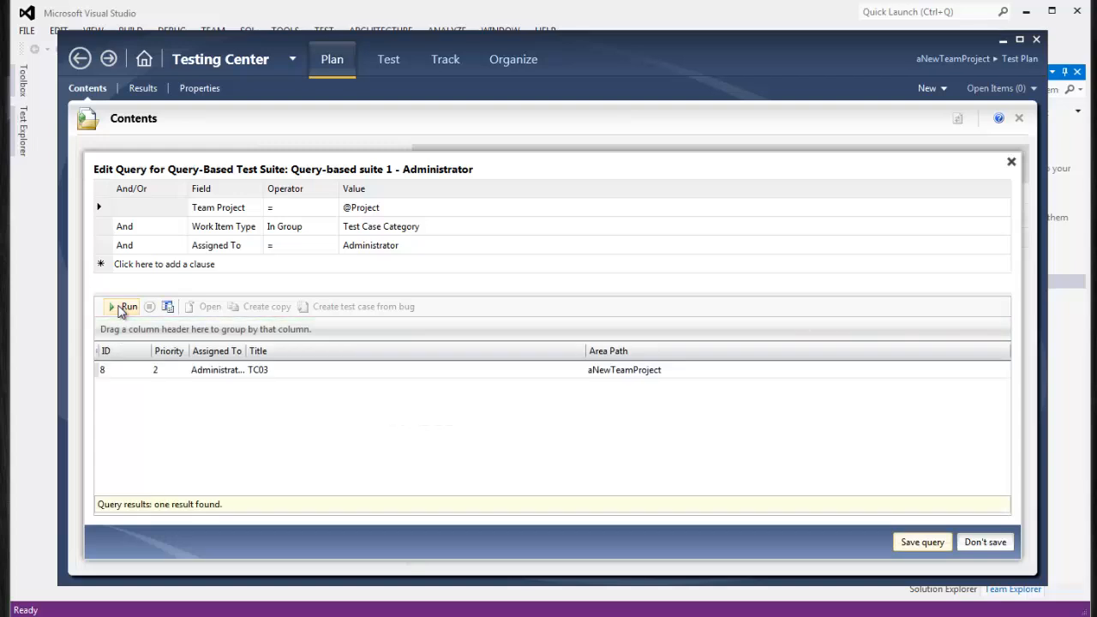
{"action": "left_click", "coordinate": [231, 372]}
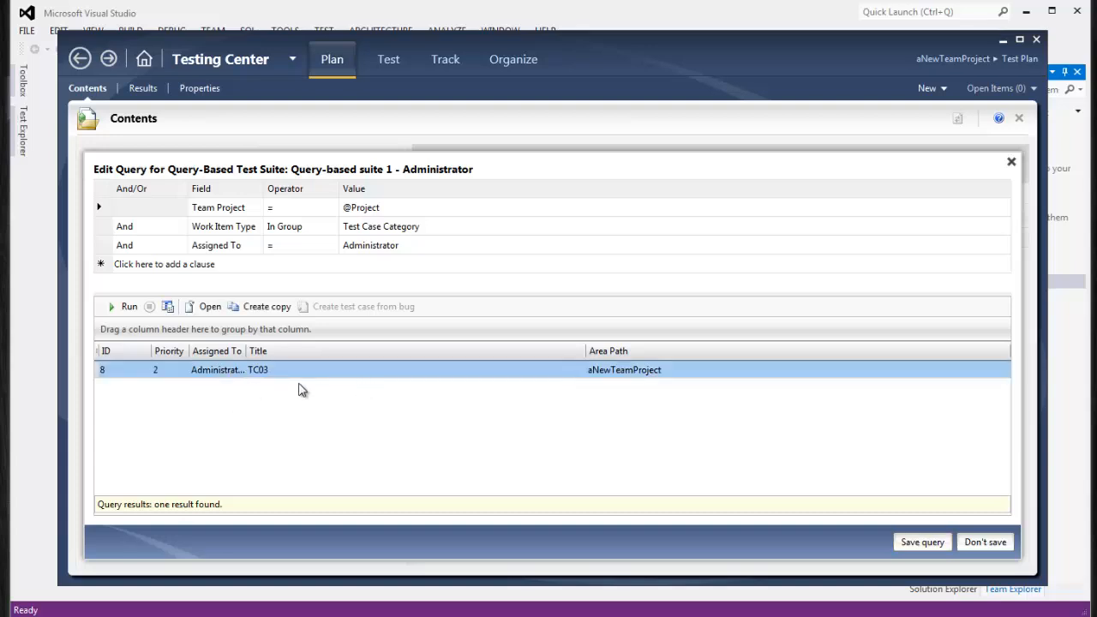
{"action": "left_click", "coordinate": [922, 542]}
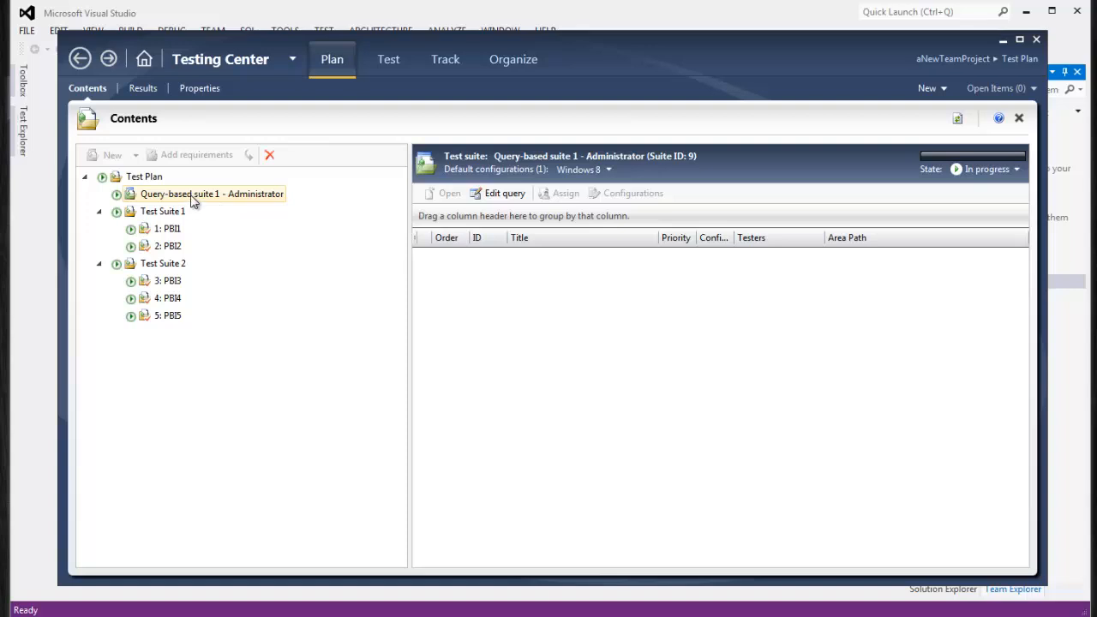
Rerun the Administrator suite's query, check the TC03 result again, and resave the query
{"action": "left_click", "coordinate": [504, 196]}
{"action": "left_click", "coordinate": [124, 306]}
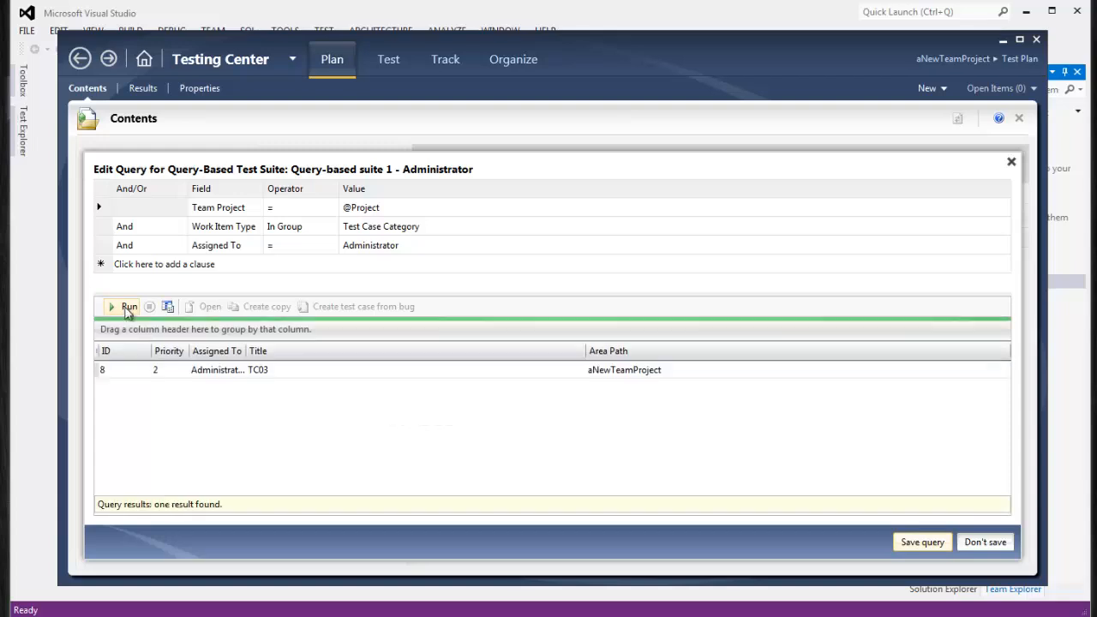
{"action": "left_click", "coordinate": [222, 371]}
{"action": "right_click", "coordinate": [222, 371]}
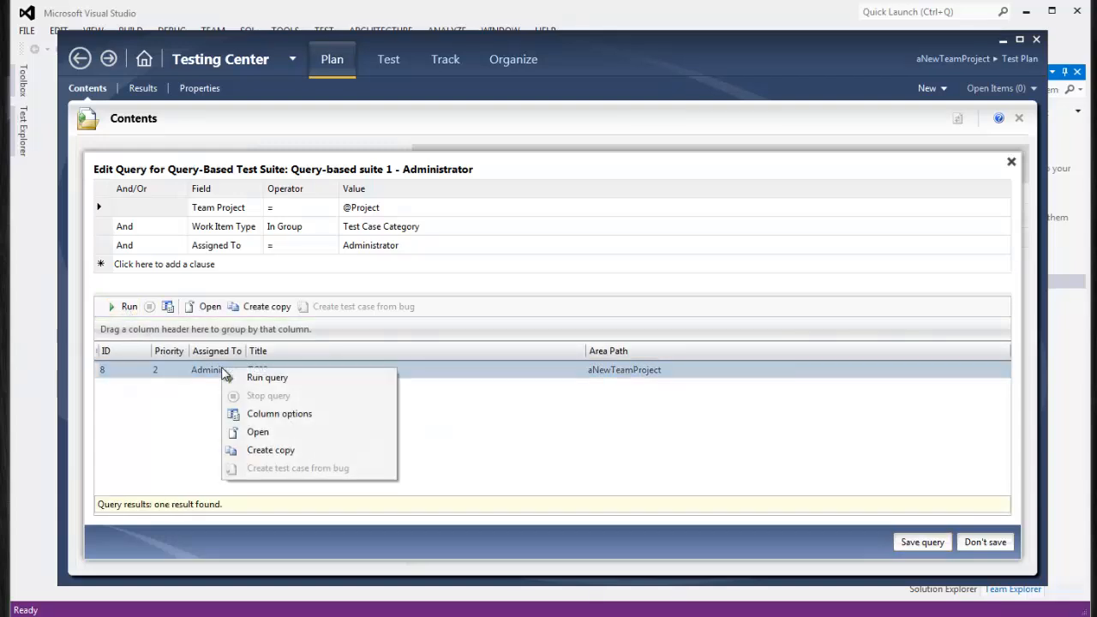
{"action": "left_click", "coordinate": [642, 438]}
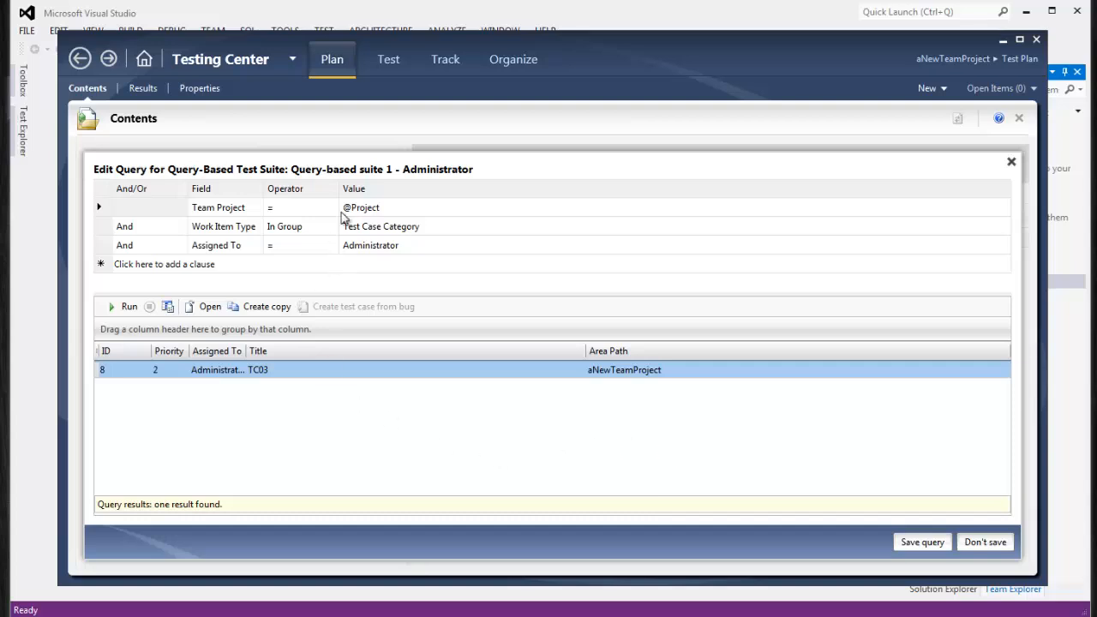
{"action": "left_click", "coordinate": [916, 542]}
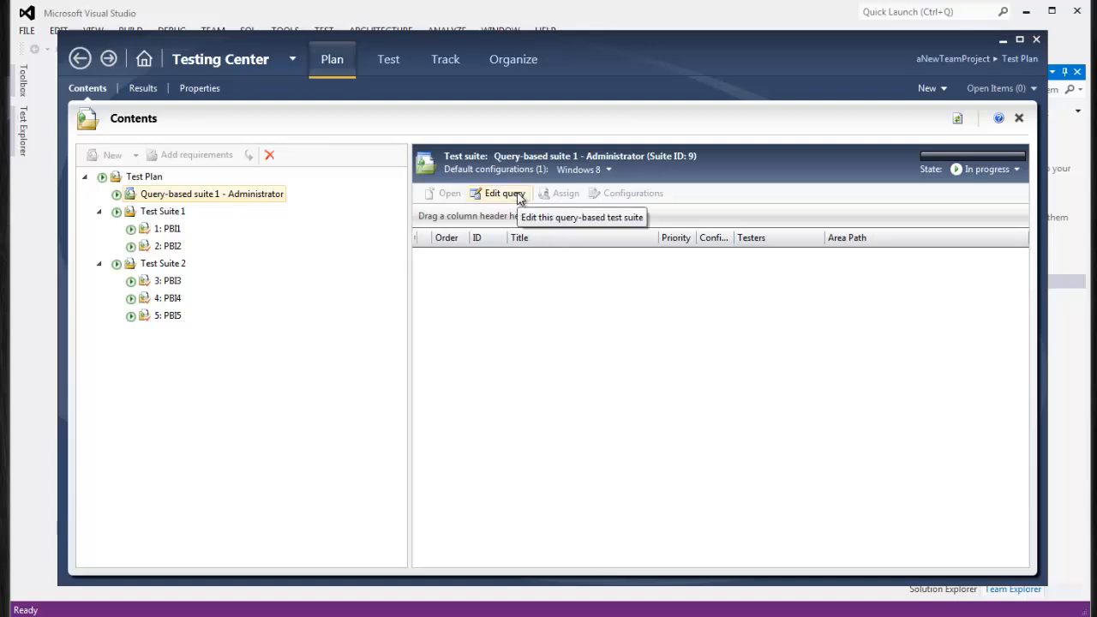
Review the test cases in PBI1 through PBI5, Test Suite 1 and Test Suite 2
{"action": "left_click", "coordinate": [147, 232]}
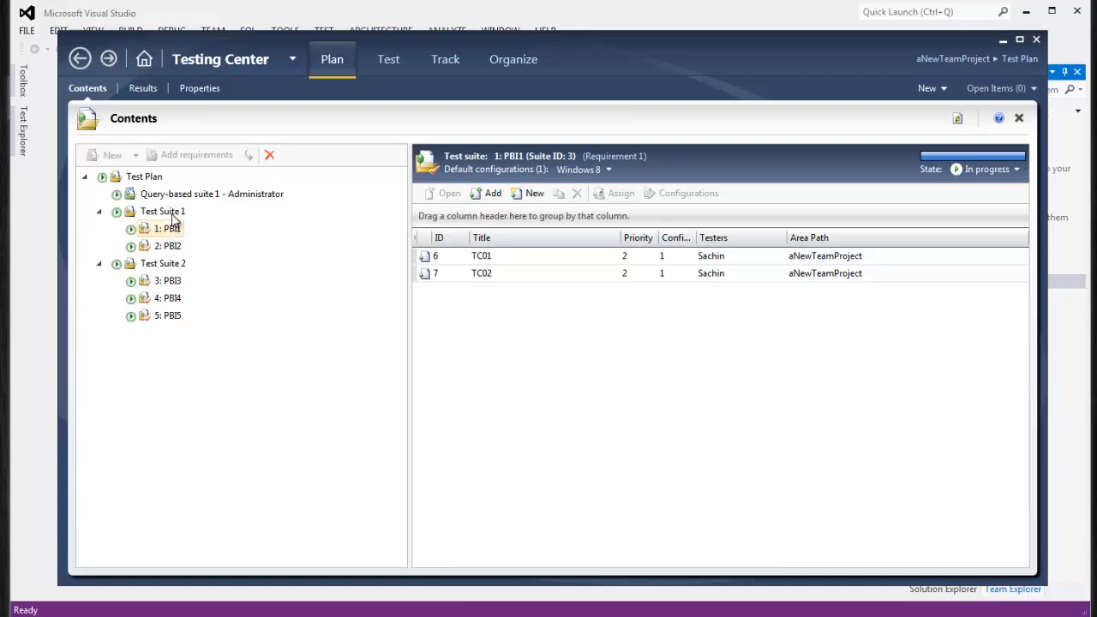
{"action": "left_click", "coordinate": [170, 316]}
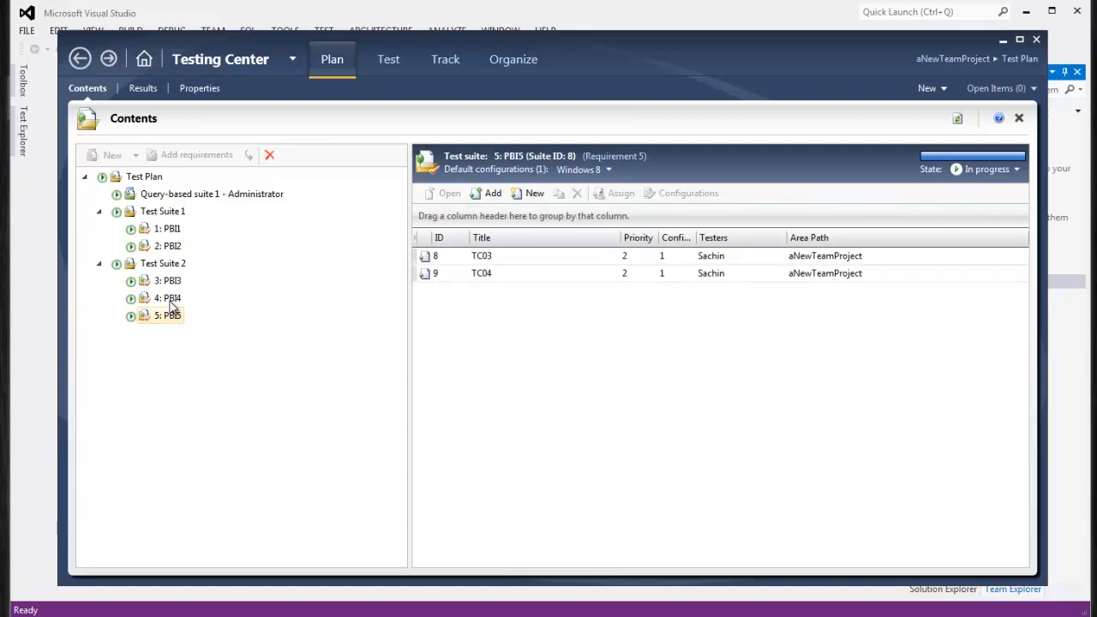
{"action": "left_click", "coordinate": [170, 299]}
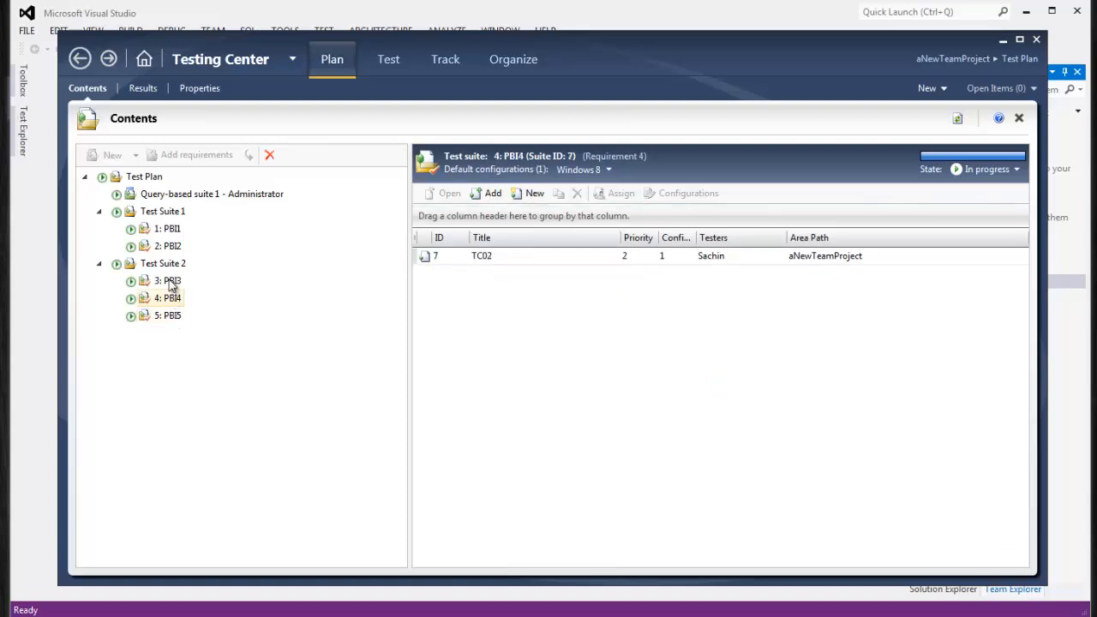
{"action": "left_click", "coordinate": [170, 283]}
{"action": "left_click", "coordinate": [170, 265]}
{"action": "left_click", "coordinate": [170, 246]}
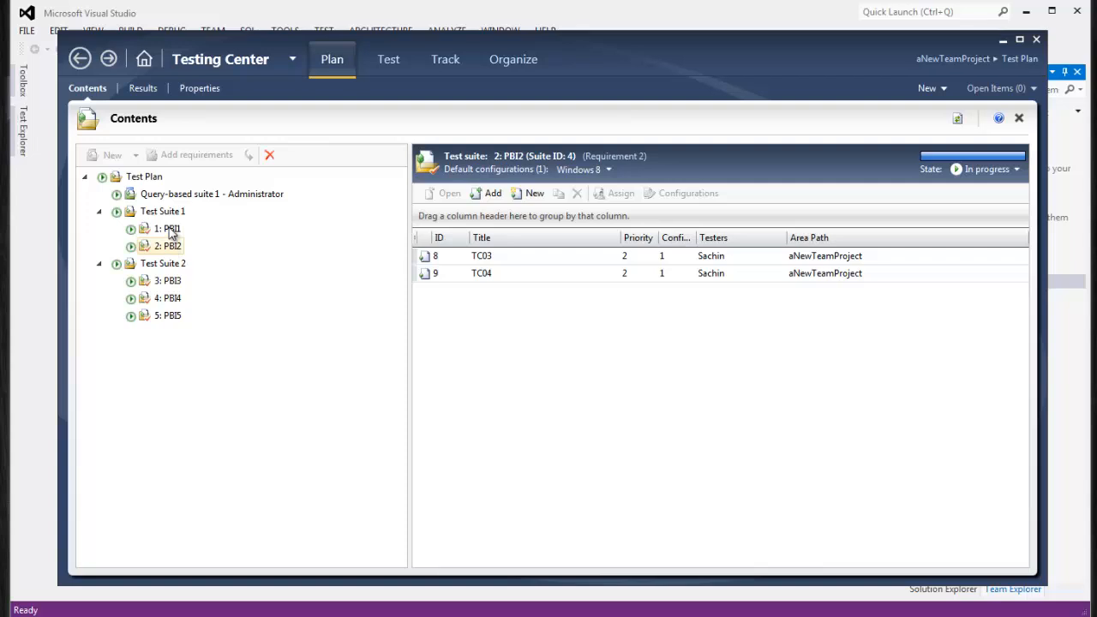
{"action": "left_click", "coordinate": [171, 231]}
{"action": "left_click", "coordinate": [169, 213]}
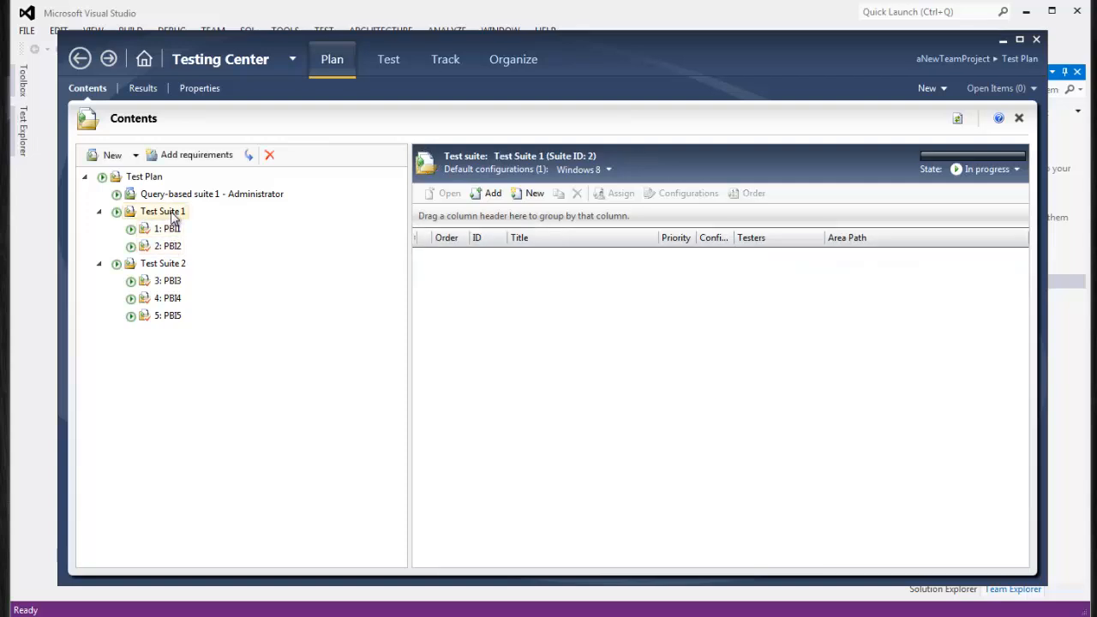
Open the Administrator suite's query and browse its widened Field list, leaving the clause on Assigned To
{"action": "left_click", "coordinate": [179, 196]}
{"action": "left_click", "coordinate": [505, 195]}
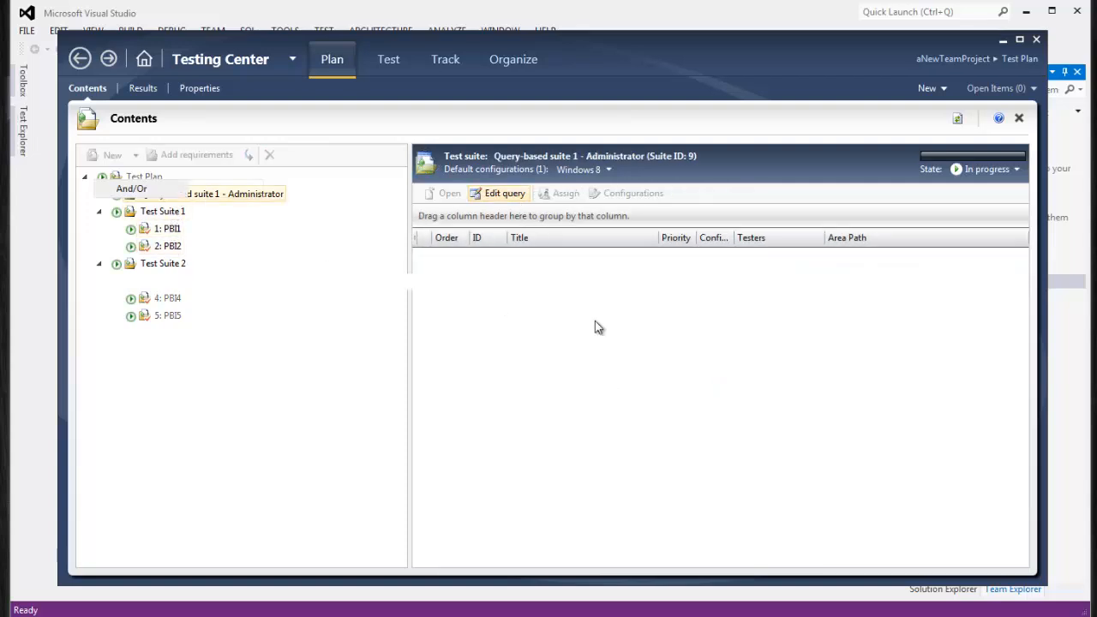
{"action": "left_click", "coordinate": [255, 247]}
{"action": "left_click", "coordinate": [255, 247]}
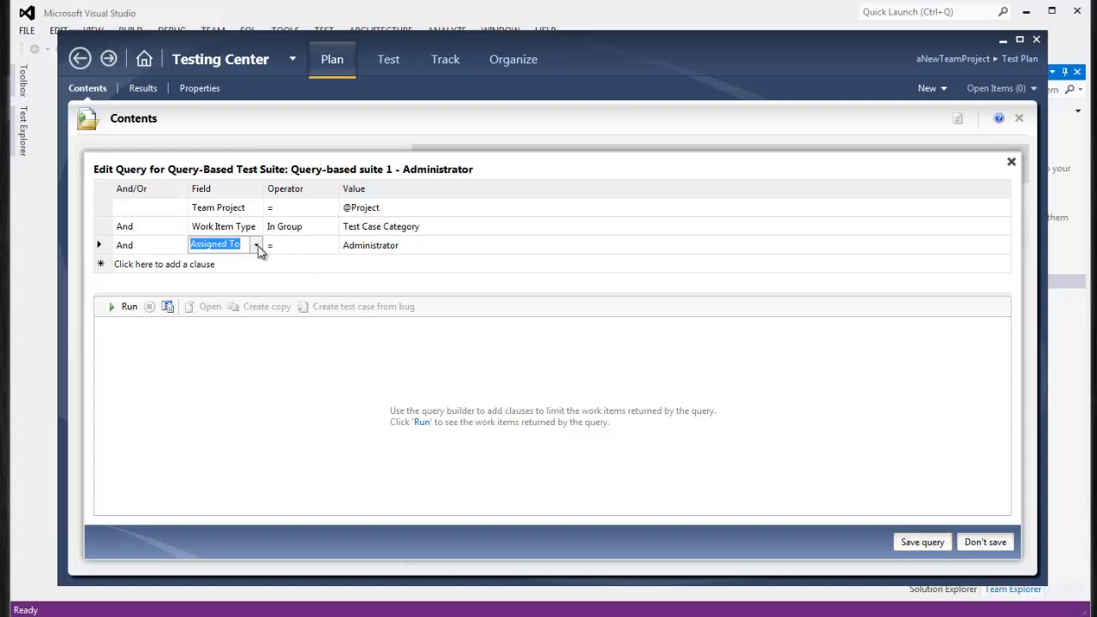
{"action": "left_click_drag", "start_coordinate": [255, 283], "coordinate": [268, 568]}
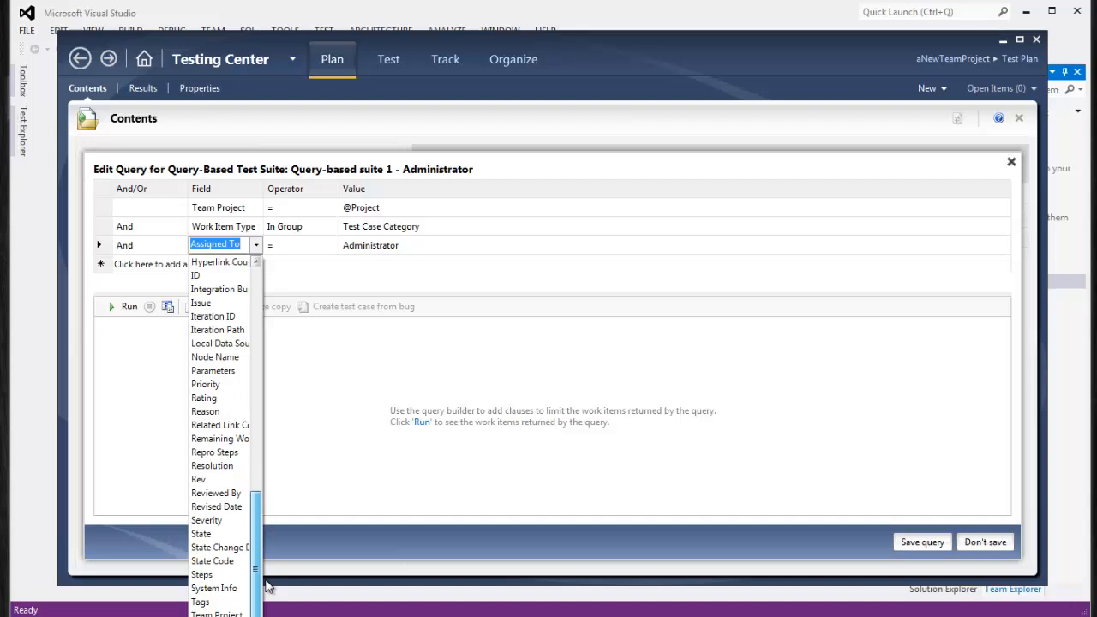
{"action": "scroll", "coordinate": [267, 519], "scroll_direction": "up", "scroll_amount": 3}
{"action": "scroll", "coordinate": [268, 493], "scroll_direction": "up", "scroll_amount": 5}
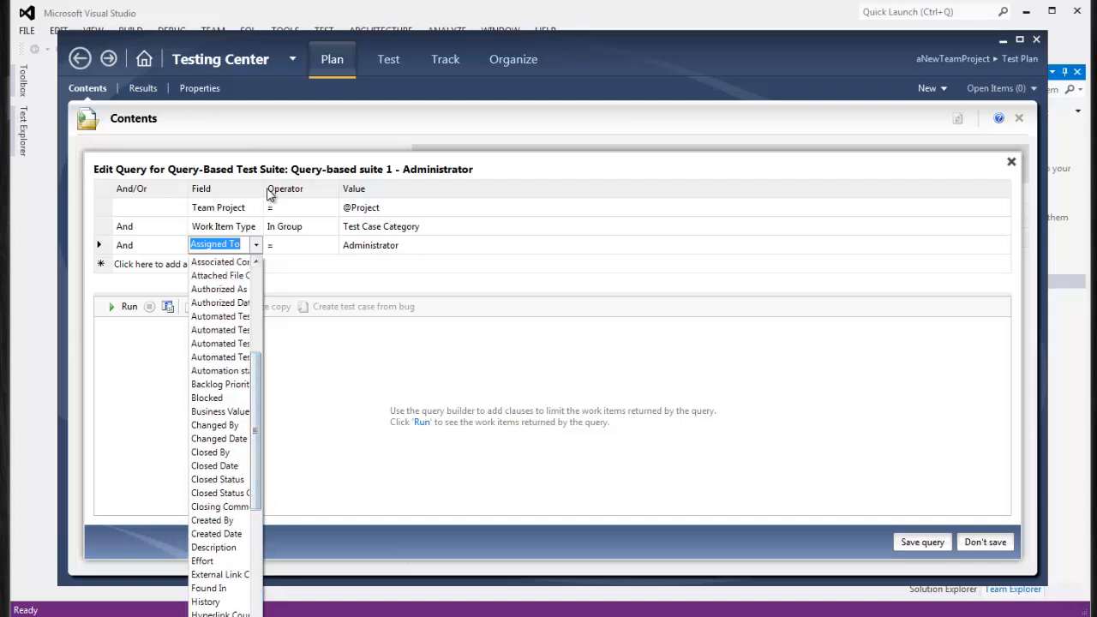
{"action": "left_click_drag", "start_coordinate": [266, 190], "coordinate": [342, 190]}
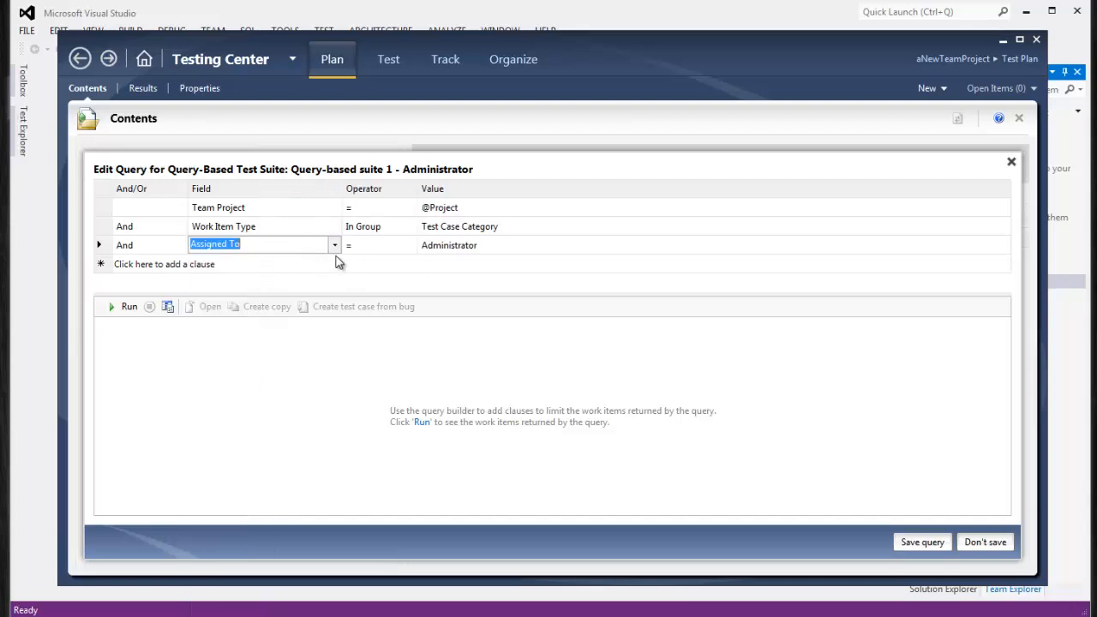
{"action": "left_click", "coordinate": [336, 245]}
{"action": "scroll", "coordinate": [335, 322], "scroll_direction": "down", "scroll_amount": 1}
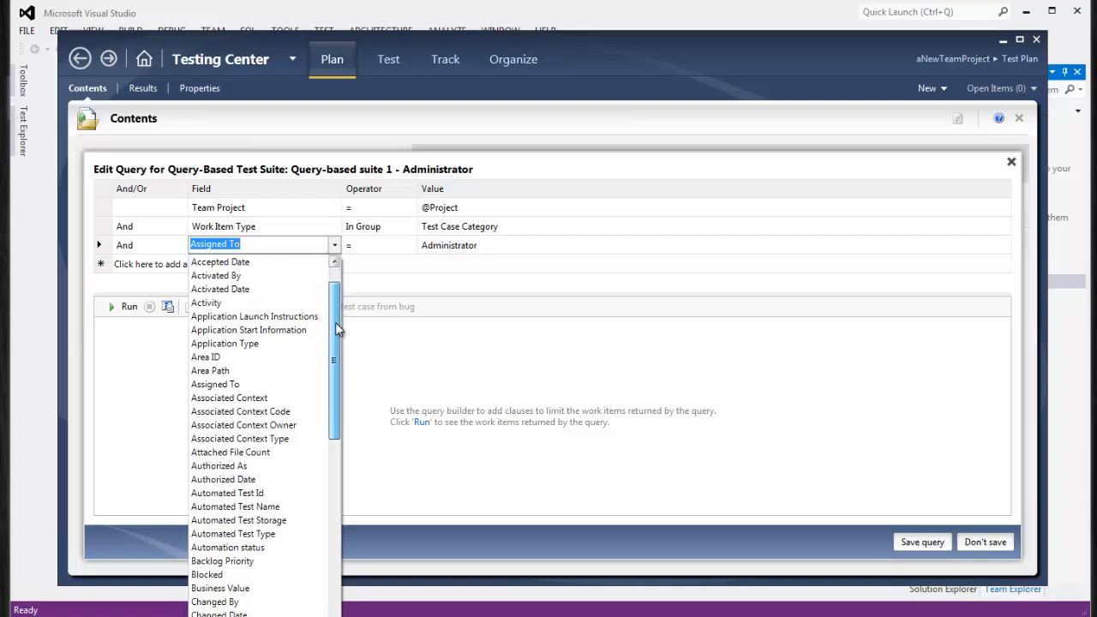
{"action": "left_click_drag", "start_coordinate": [336, 324], "coordinate": [346, 544]}
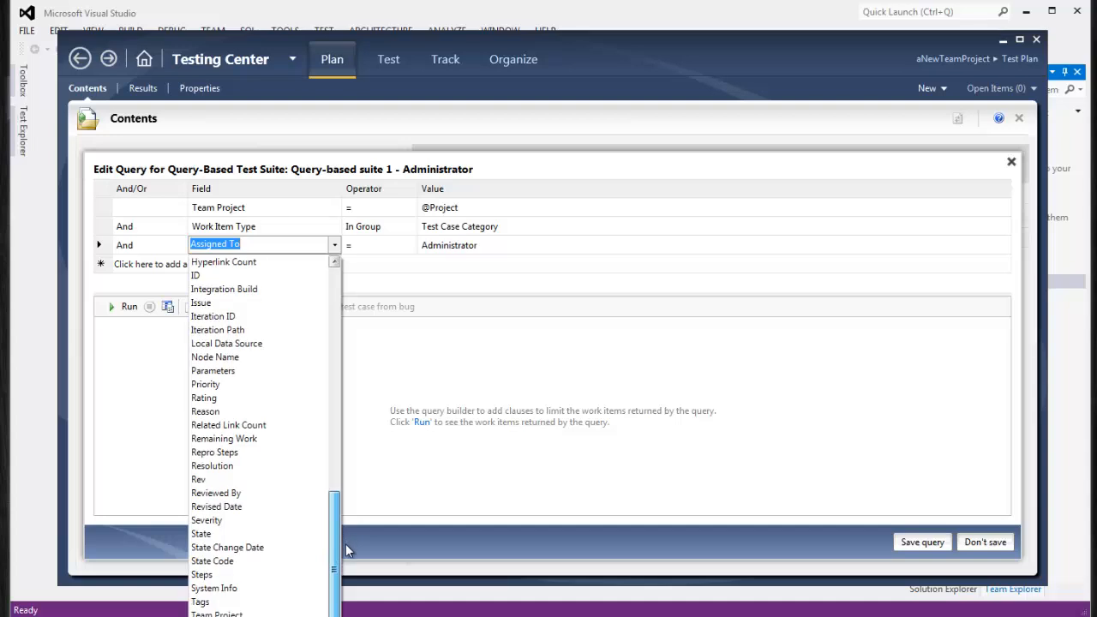
{"action": "left_click_drag", "start_coordinate": [345, 543], "coordinate": [349, 286]}
{"action": "left_click", "coordinate": [364, 268]}
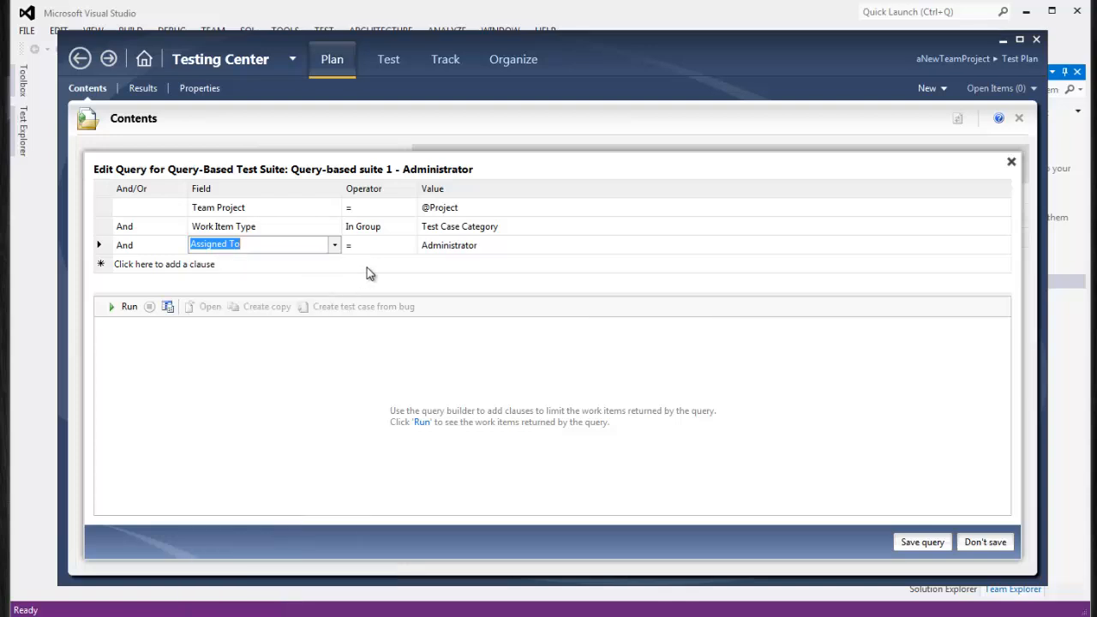
Run the query, open TC03 and save and close it, then save the query
{"action": "left_click", "coordinate": [127, 307]}
{"action": "left_click", "coordinate": [256, 370]}
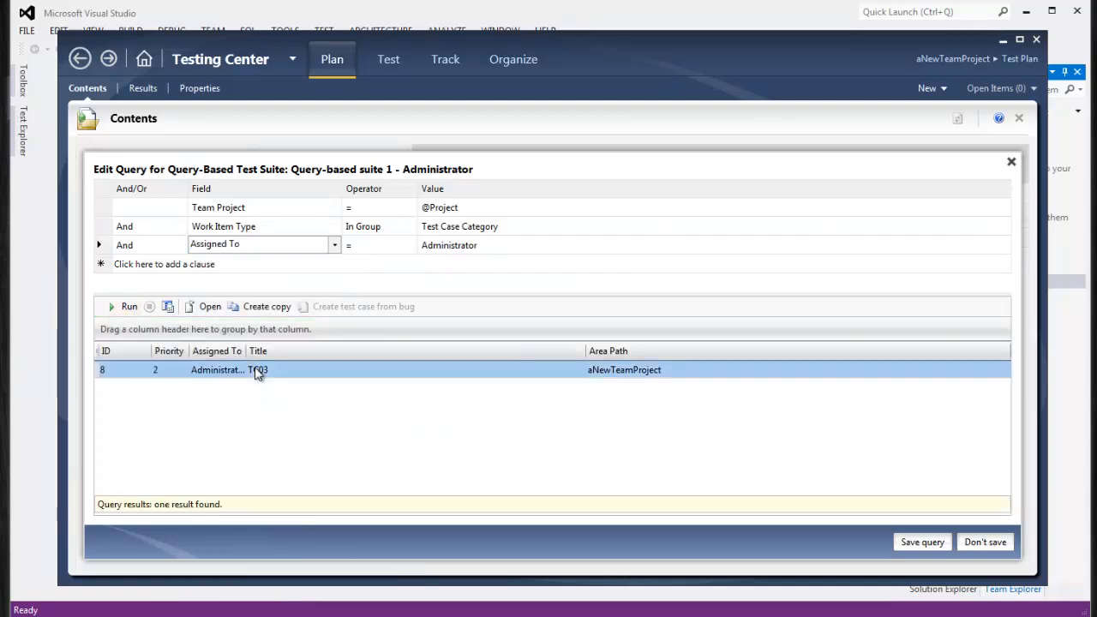
{"action": "right_click", "coordinate": [256, 370]}
{"action": "left_click", "coordinate": [248, 348]}
{"action": "left_click", "coordinate": [201, 308]}
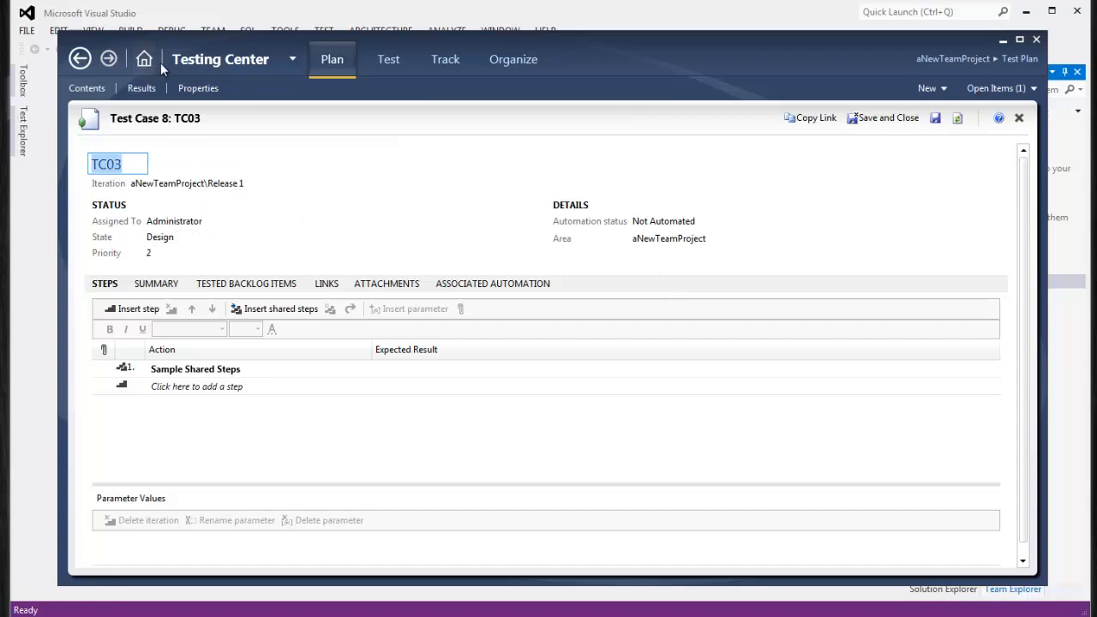
{"action": "left_click", "coordinate": [883, 118]}
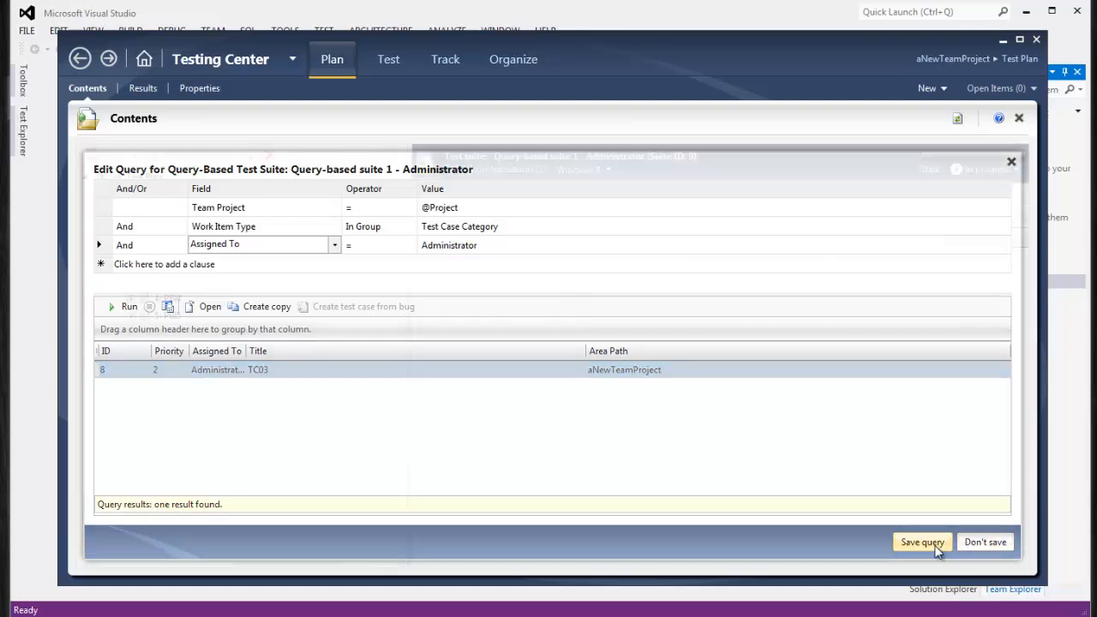
{"action": "left_click", "coordinate": [932, 545]}
Browse Test Plan, Test Suite 1, PBI2 and PBI1, then open the Query-based suite 1 - Administrator query editor
{"action": "left_click", "coordinate": [152, 177]}
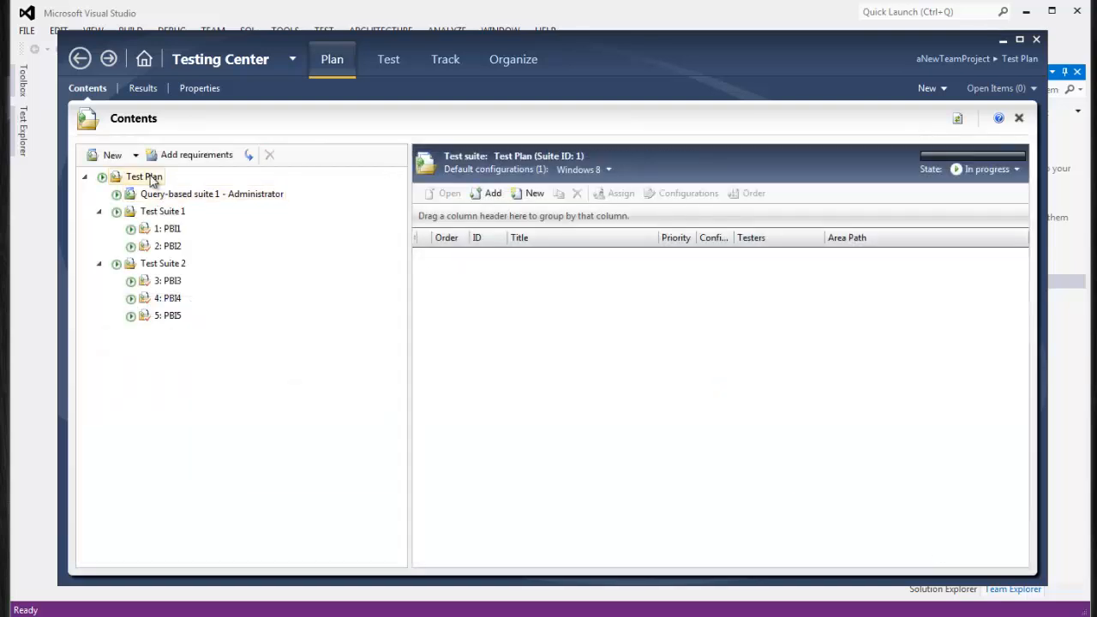
{"action": "left_click", "coordinate": [156, 196]}
{"action": "left_click", "coordinate": [164, 212]}
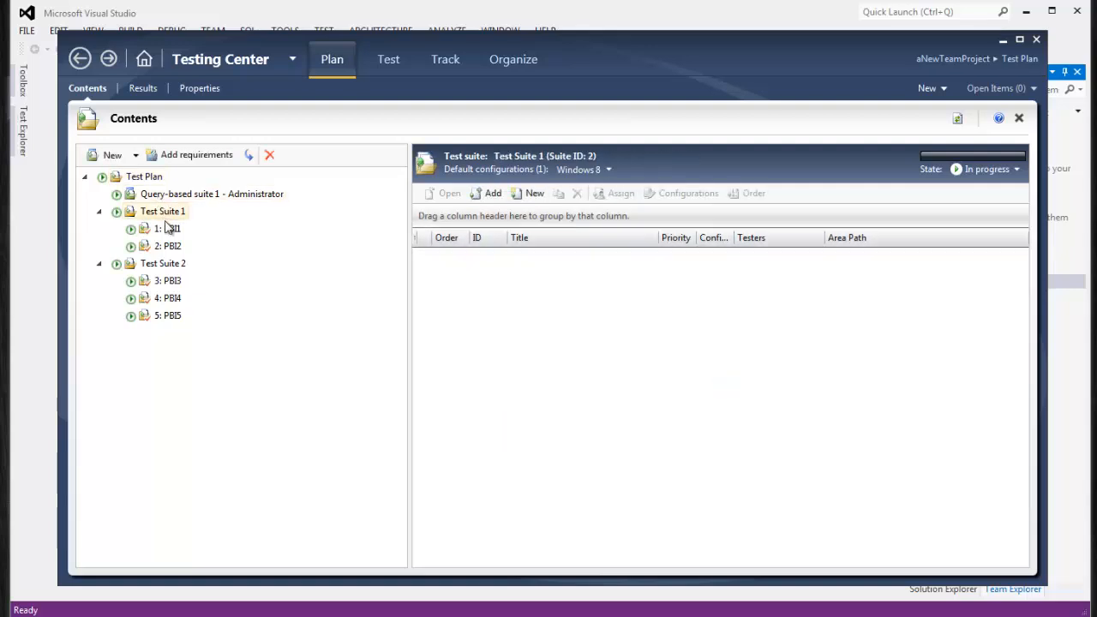
{"action": "left_click", "coordinate": [167, 246]}
{"action": "left_click", "coordinate": [167, 229]}
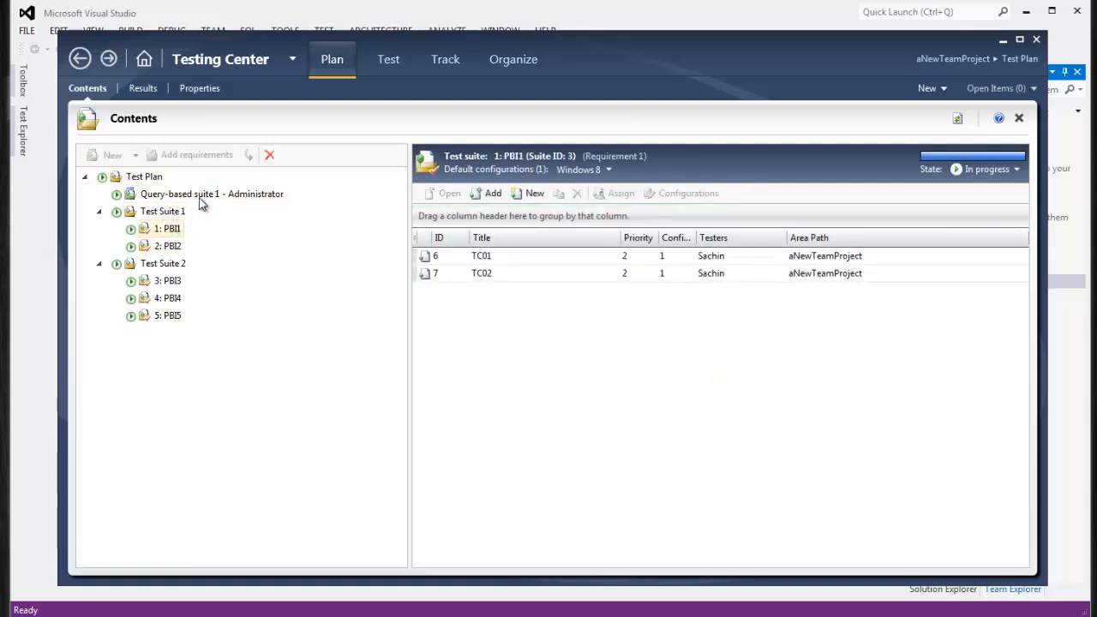
{"action": "left_click", "coordinate": [199, 196]}
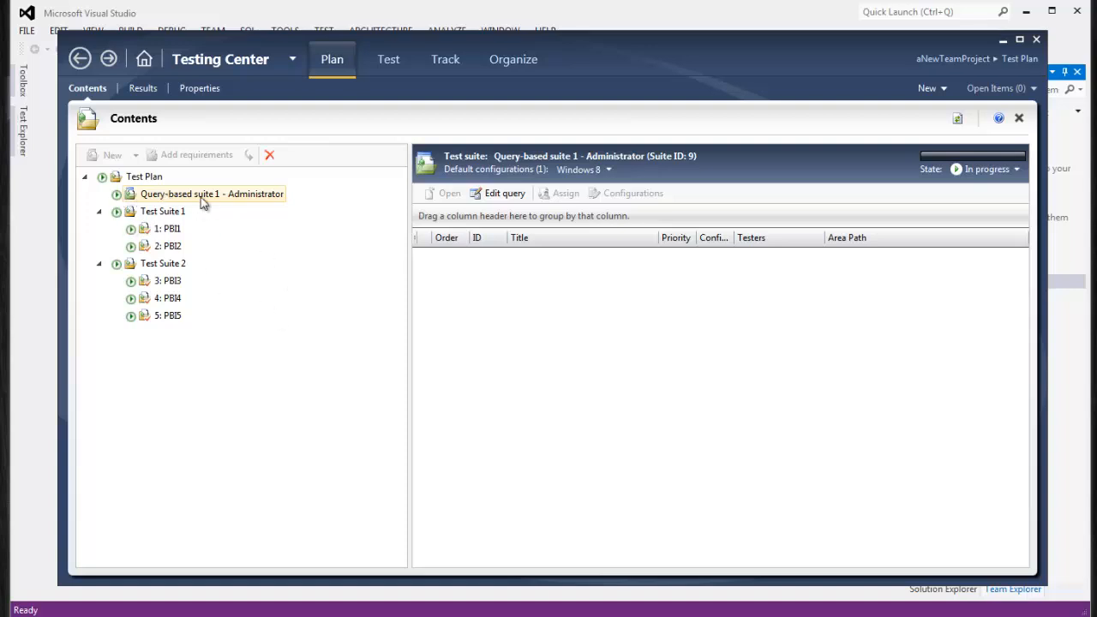
{"action": "left_click", "coordinate": [495, 194]}
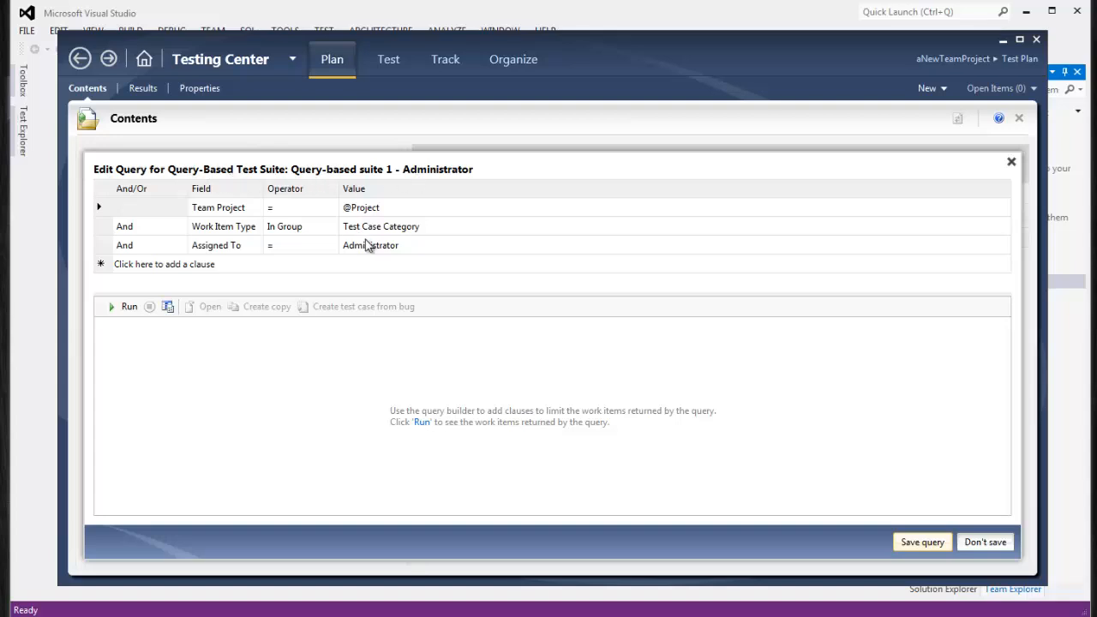
Change the query's Work Item Type value from Test Case Category to Requirement Category and run it
{"action": "left_click", "coordinate": [446, 228]}
{"action": "left_click", "coordinate": [1001, 227]}
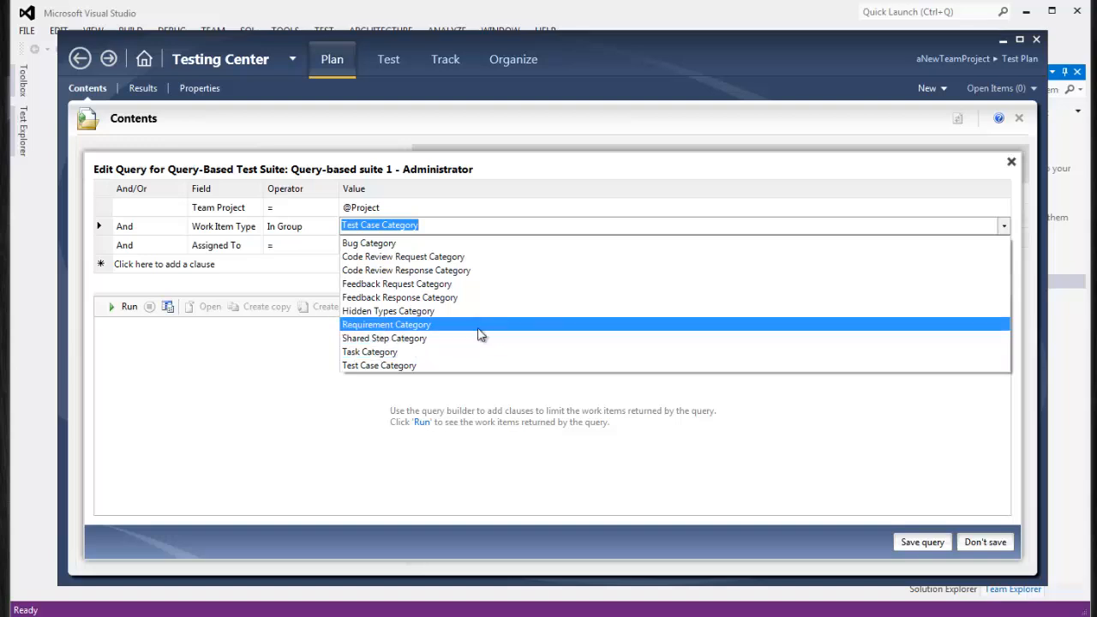
{"action": "left_click", "coordinate": [478, 326]}
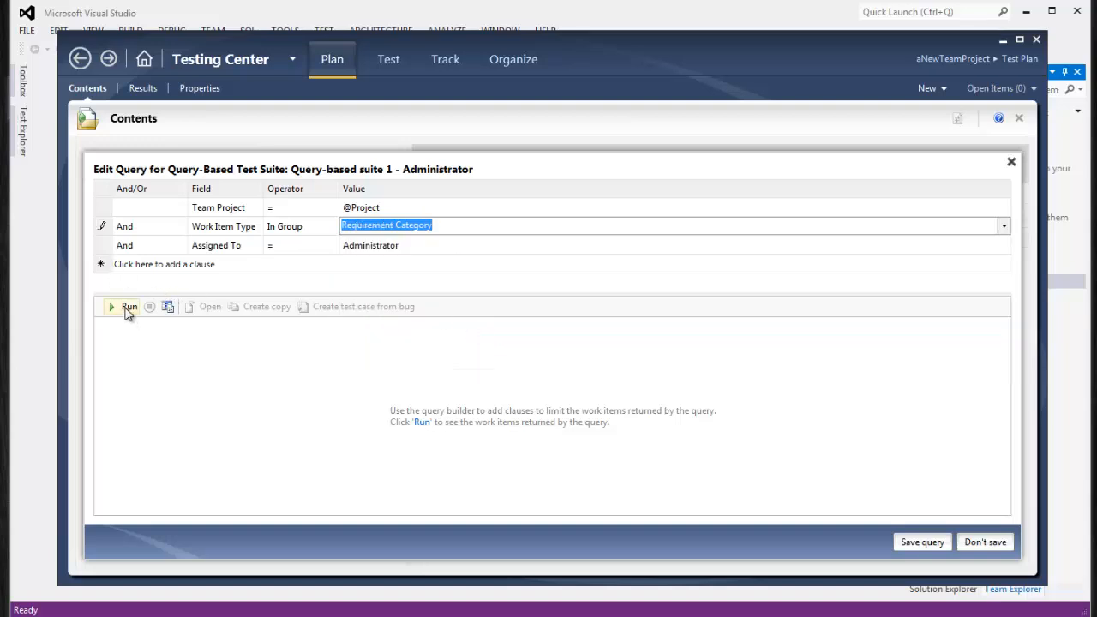
{"action": "left_click", "coordinate": [127, 309]}
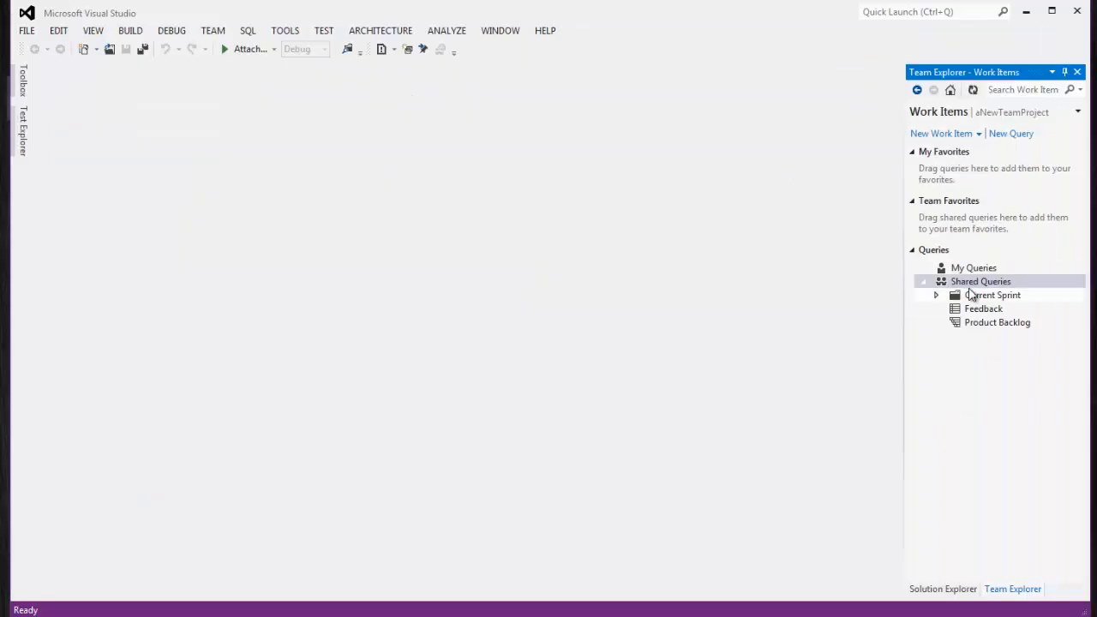
Run a new Team Explorer query listing all work items and assign PBI5 to Administrator
{"action": "left_click", "coordinate": [1011, 134]}
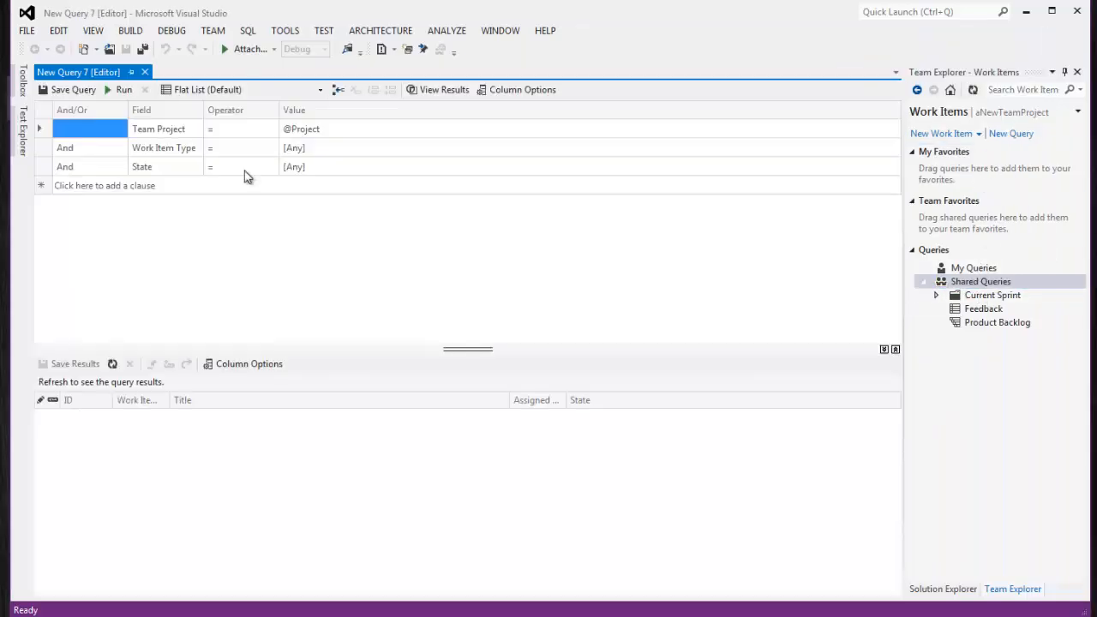
{"action": "left_click", "coordinate": [119, 89]}
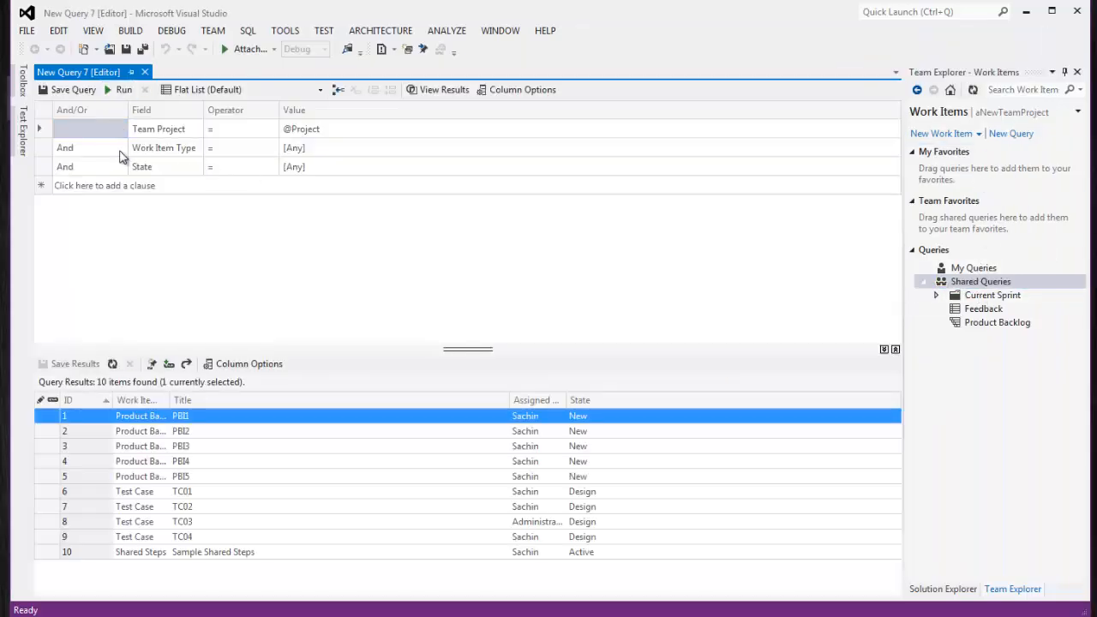
{"action": "double_click", "coordinate": [194, 479]}
{"action": "left_click", "coordinate": [156, 195]}
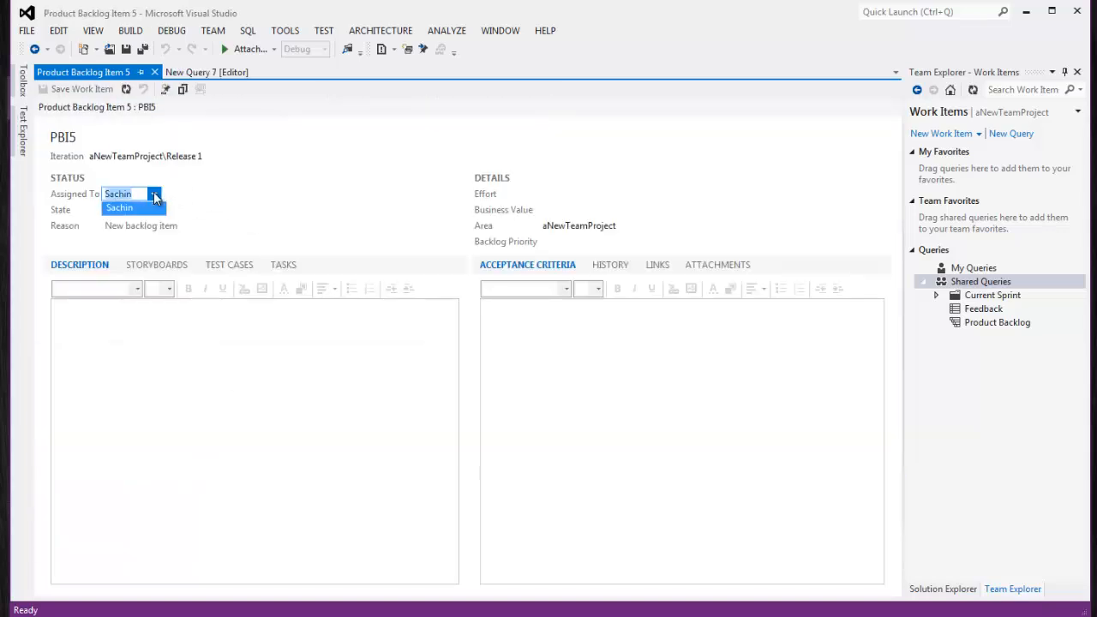
{"action": "left_click", "coordinate": [137, 210]}
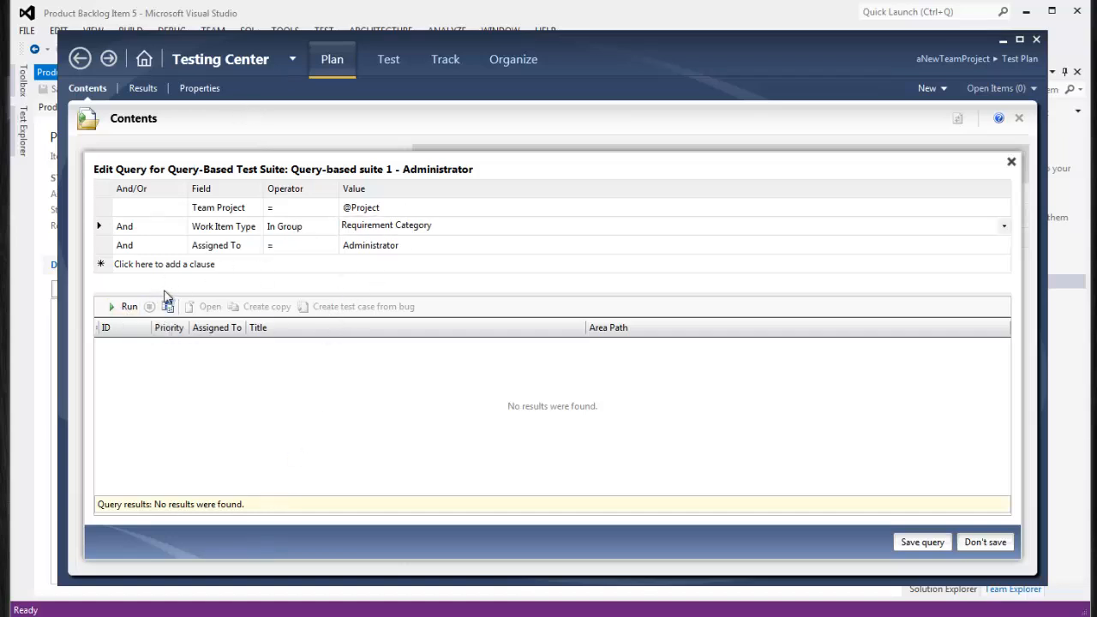
Rerun the Requirement Category query to get PBI5, attempt to save, and dismiss the test-case-category error
{"action": "left_click", "coordinate": [122, 308]}
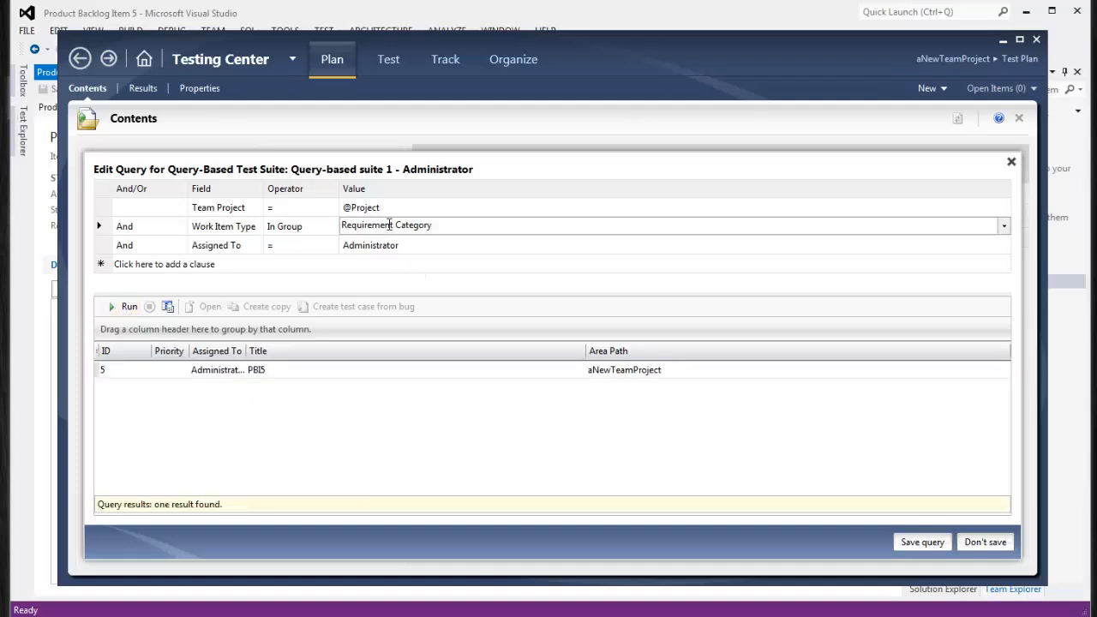
{"action": "left_click", "coordinate": [212, 375]}
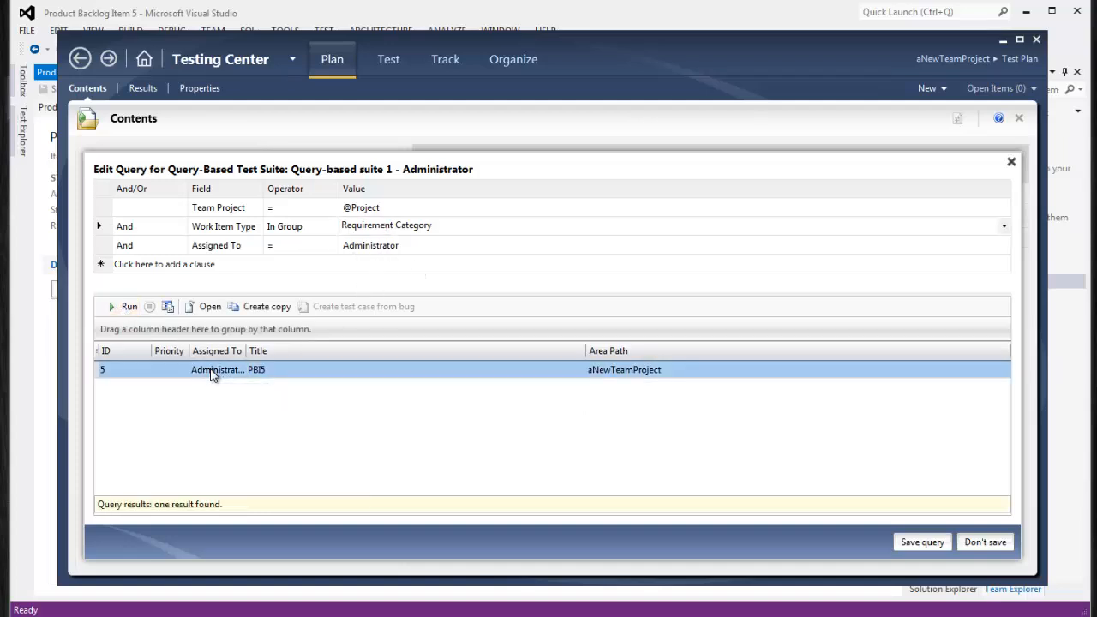
{"action": "left_click", "coordinate": [924, 543]}
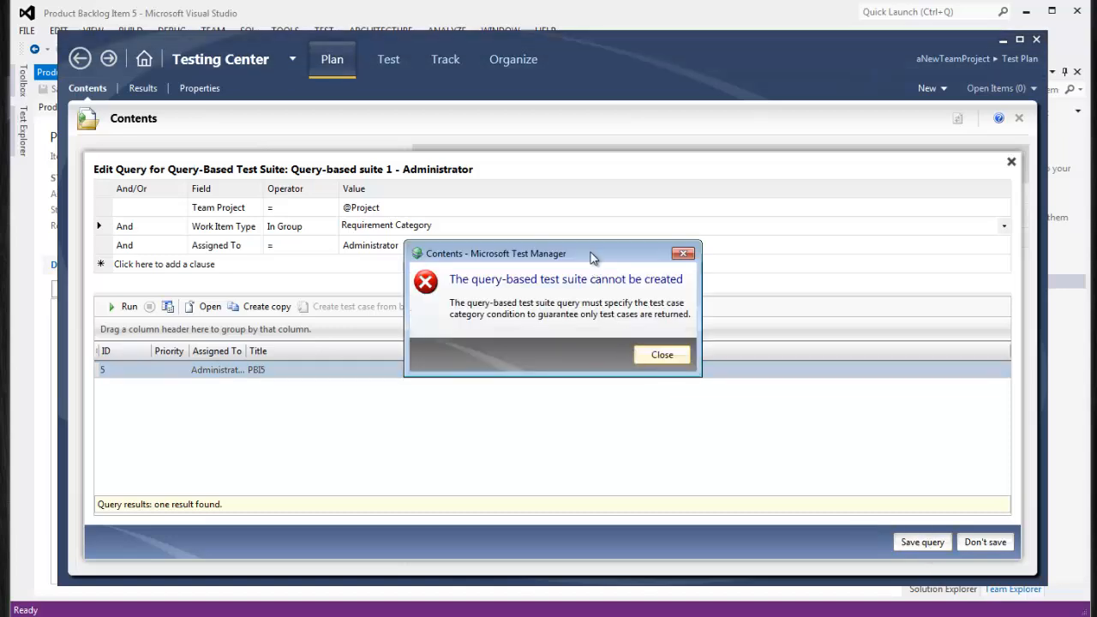
{"action": "left_click_drag", "start_coordinate": [592, 257], "coordinate": [490, 263]}
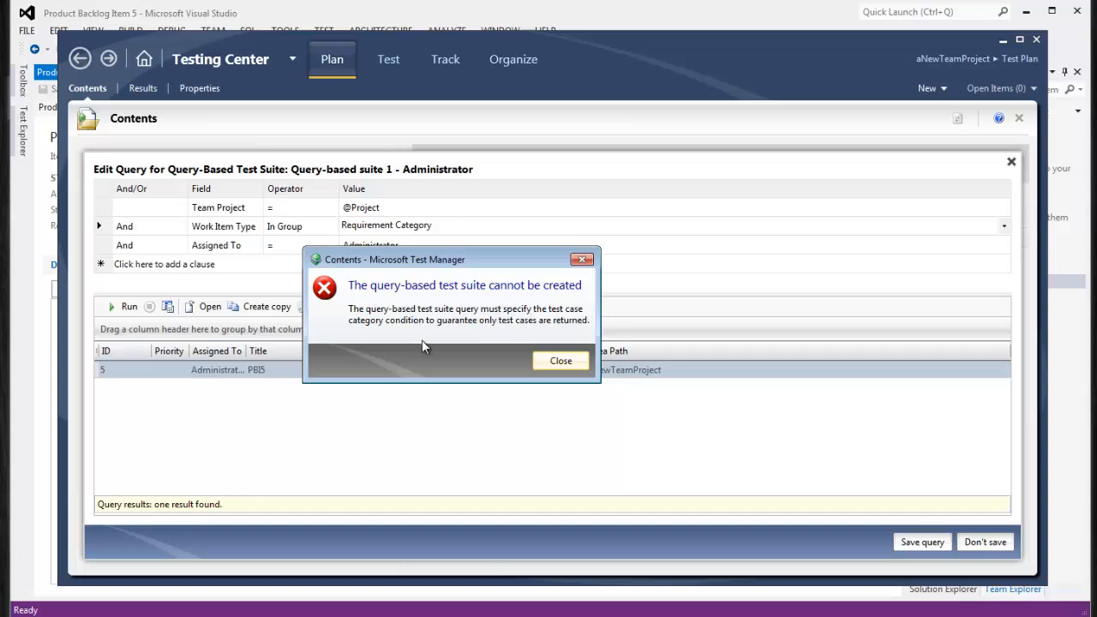
{"action": "left_click", "coordinate": [560, 362]}
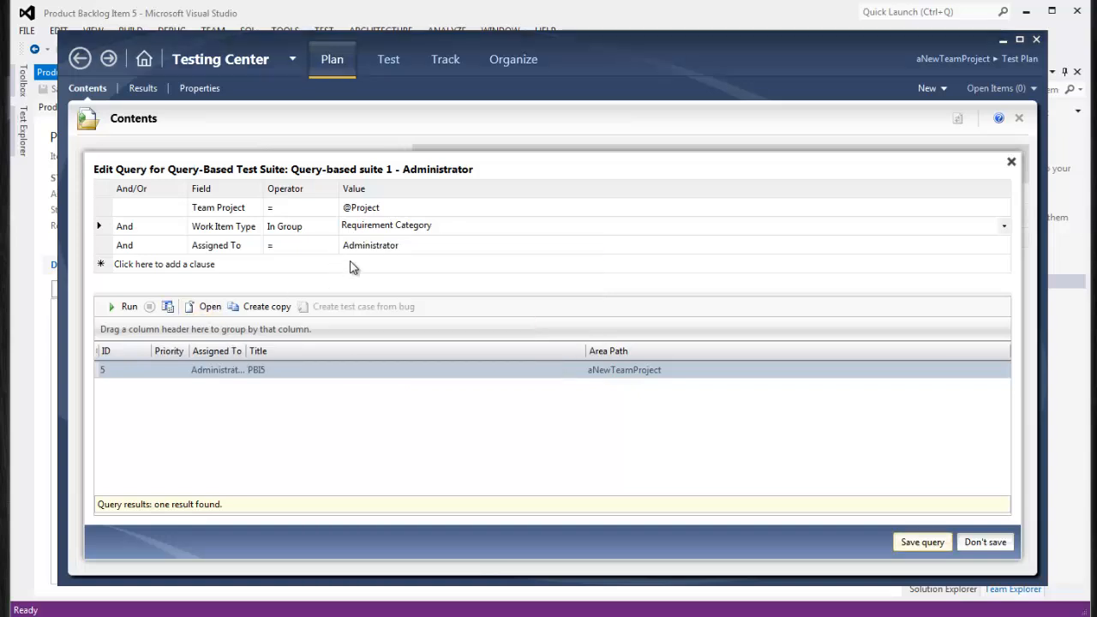
Set Work Item Type back to Test Case Category, run it, save and close TC03, and close the editor
{"action": "left_click", "coordinate": [471, 227]}
{"action": "left_click", "coordinate": [1001, 227]}
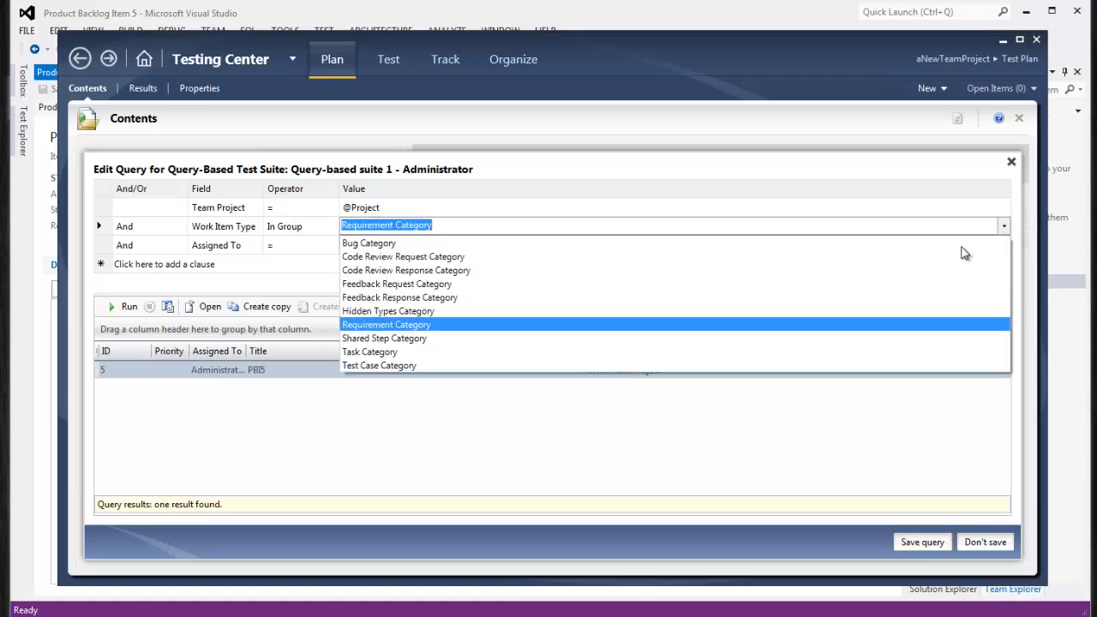
{"action": "left_click", "coordinate": [406, 361]}
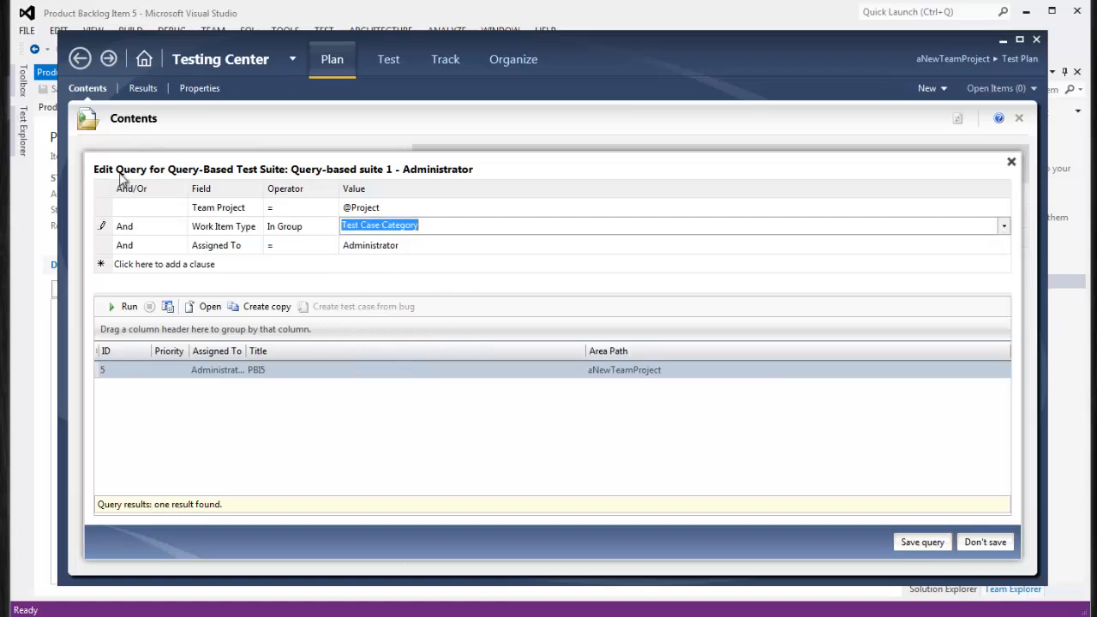
{"action": "left_click", "coordinate": [129, 306]}
{"action": "left_click", "coordinate": [257, 371]}
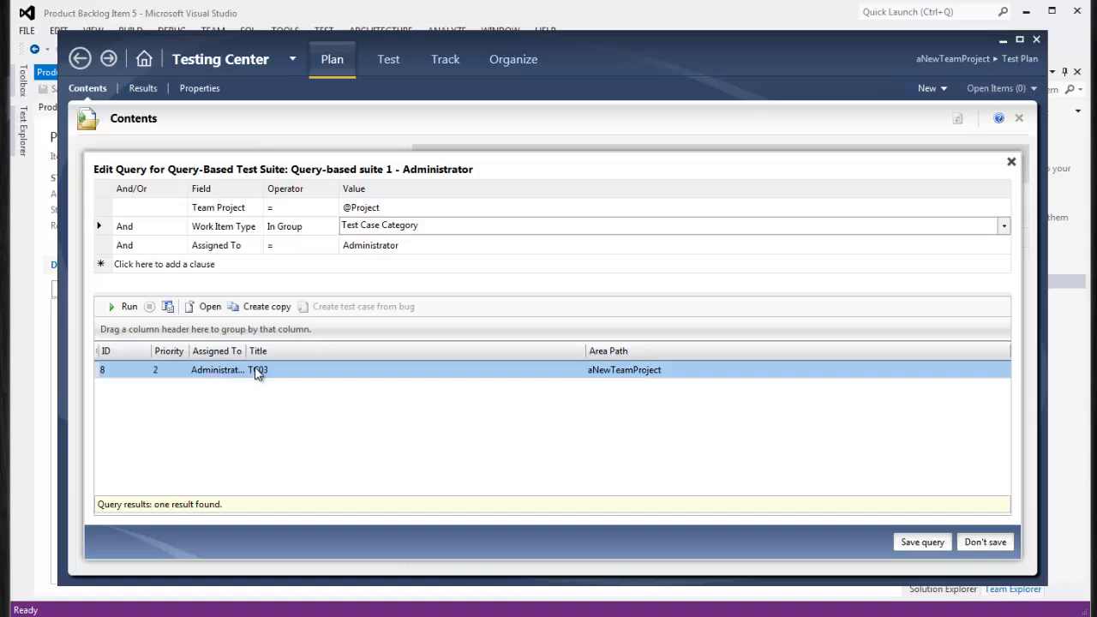
{"action": "double_click", "coordinate": [257, 371]}
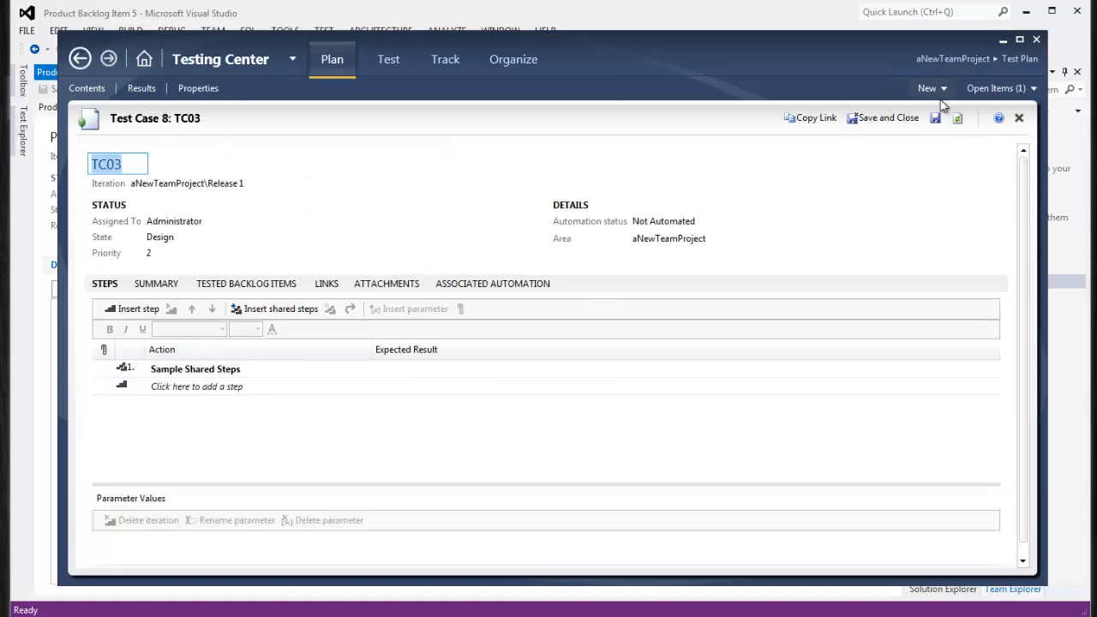
{"action": "left_click", "coordinate": [888, 117]}
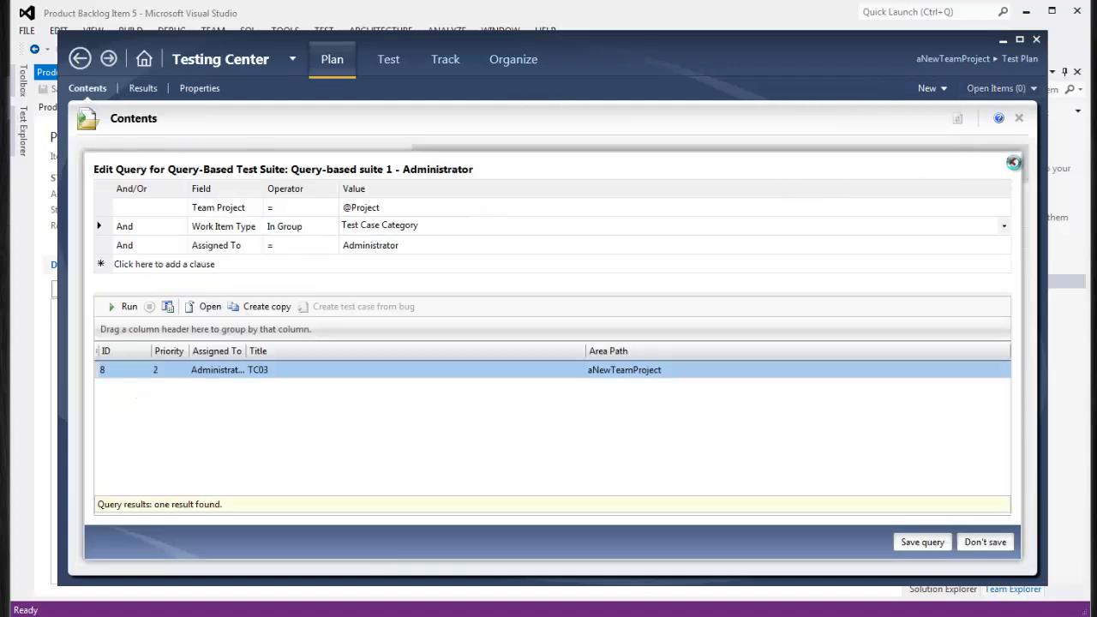
{"action": "left_click", "coordinate": [1012, 162]}
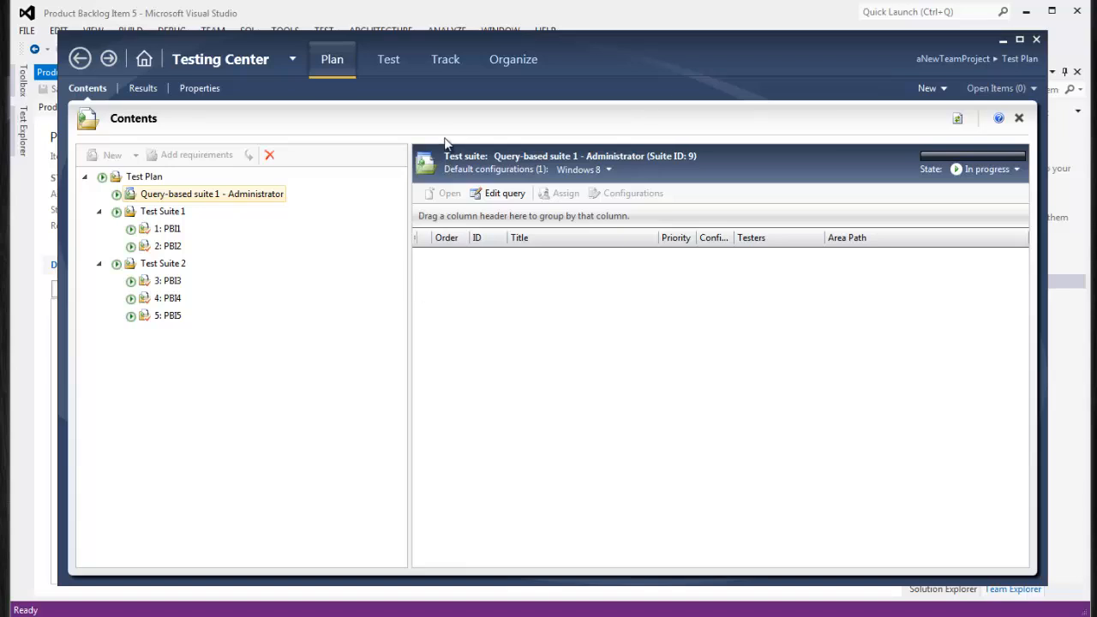
Browse Test Suite 1, Test Suite 2, PBI1, the Administrator suite and the Test Plan root
{"action": "left_click", "coordinate": [162, 212]}
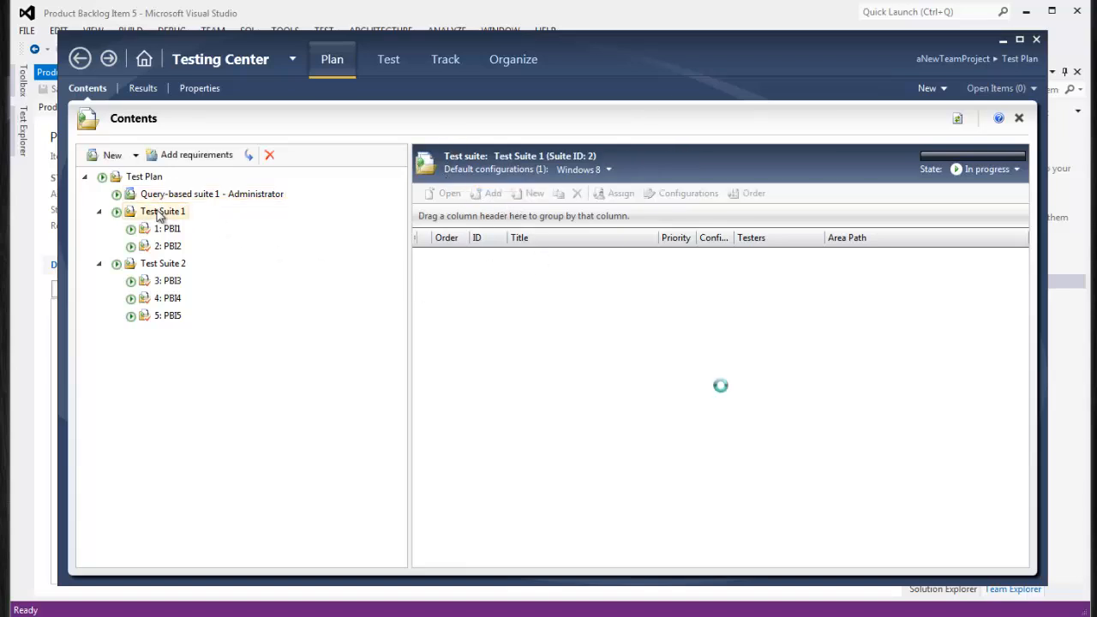
{"action": "left_click", "coordinate": [152, 263]}
{"action": "left_click", "coordinate": [164, 230]}
{"action": "left_click", "coordinate": [155, 212]}
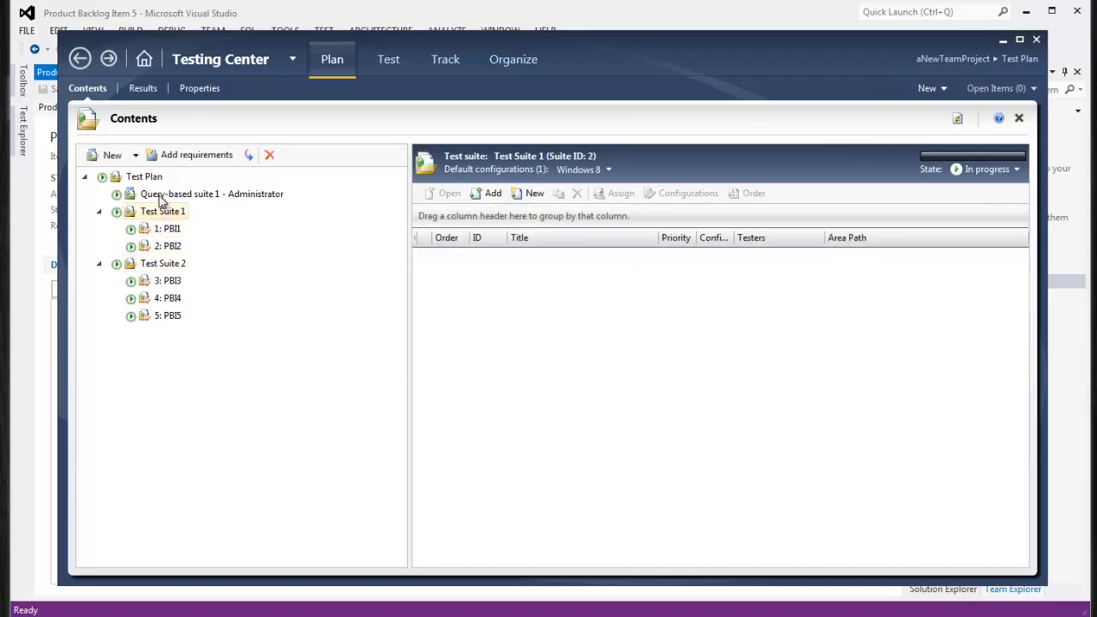
{"action": "left_click", "coordinate": [151, 193]}
{"action": "left_click", "coordinate": [149, 178]}
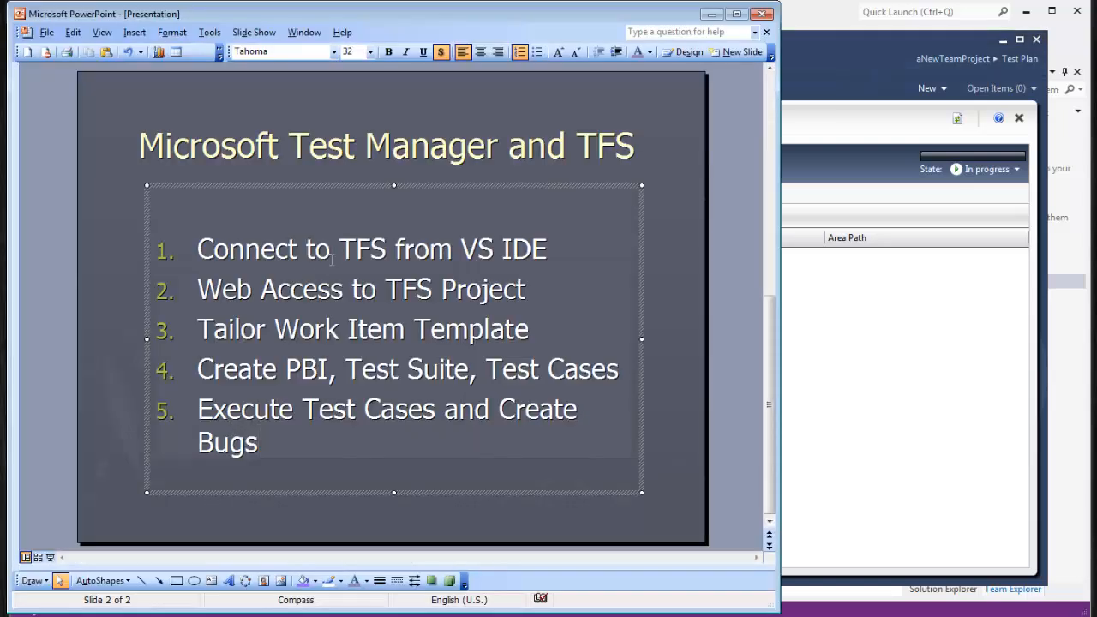
Apply grey font colour to 'Connect to TFS from VS IDE' and 'Web Access to TFS Project'
{"action": "left_click_drag", "start_coordinate": [198, 249], "coordinate": [547, 248]}
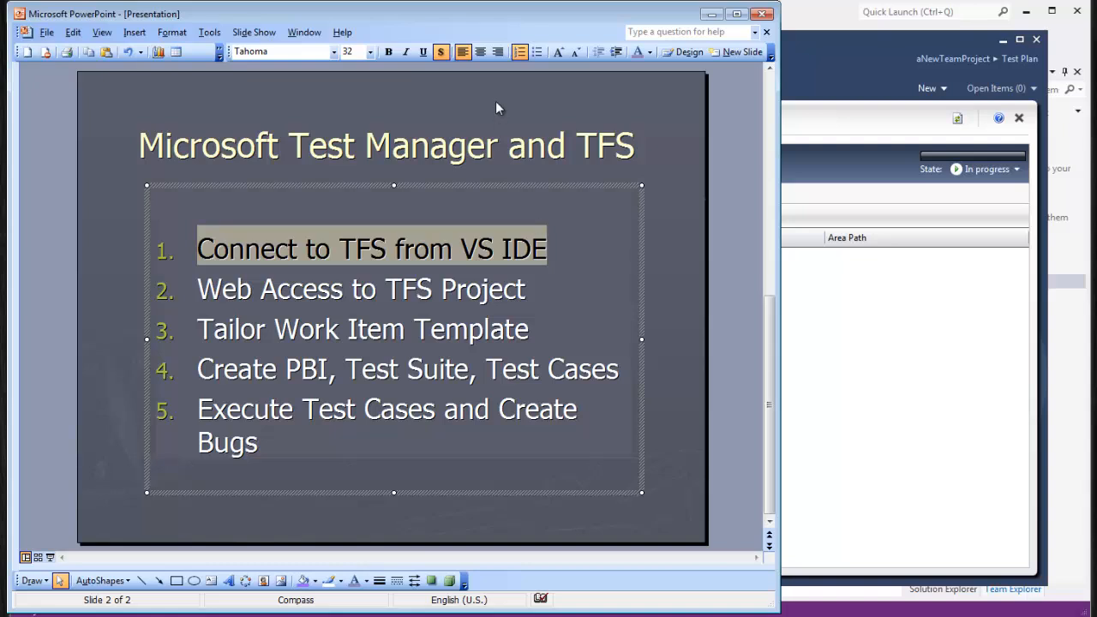
{"action": "left_click", "coordinate": [637, 53]}
{"action": "left_click", "coordinate": [515, 329]}
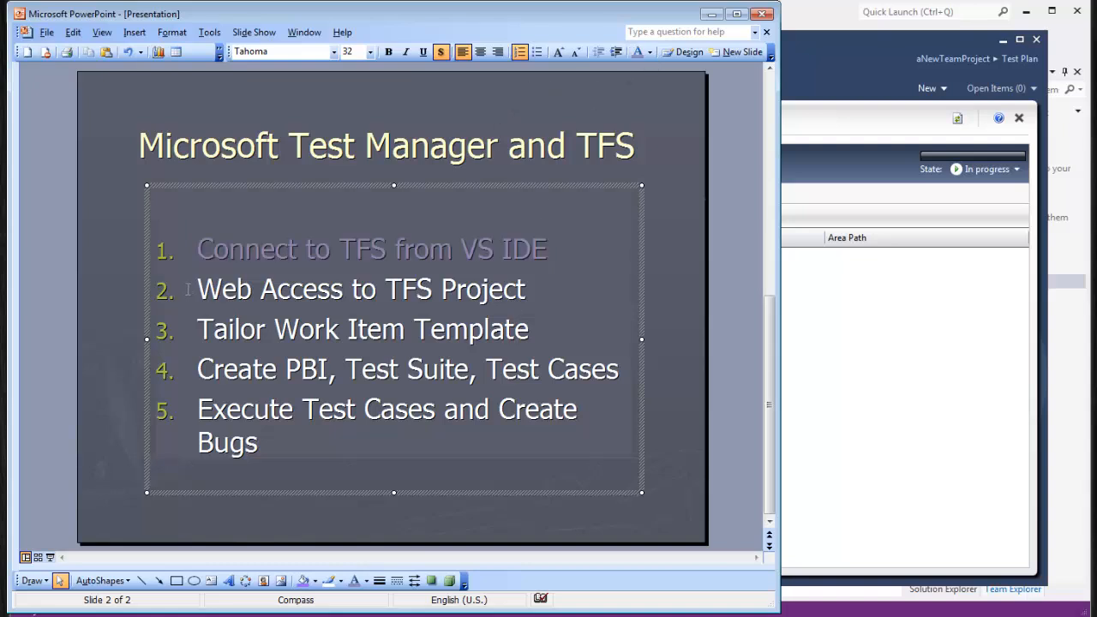
{"action": "left_click_drag", "start_coordinate": [187, 290], "coordinate": [531, 290]}
{"action": "left_click", "coordinate": [637, 53]}
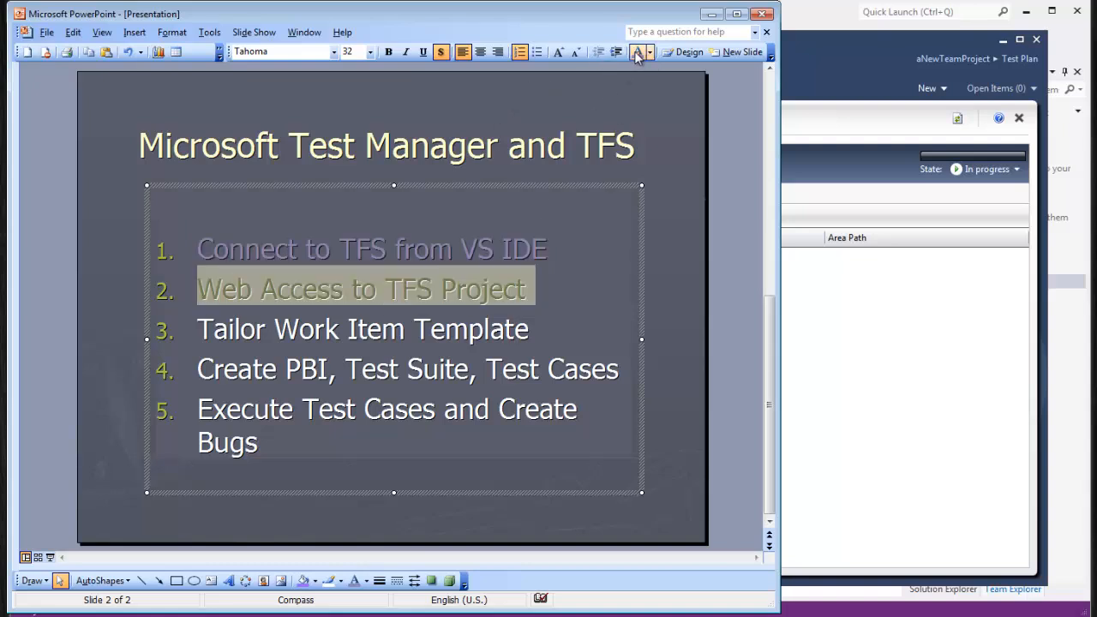
{"action": "left_click_drag", "start_coordinate": [204, 328], "coordinate": [570, 330]}
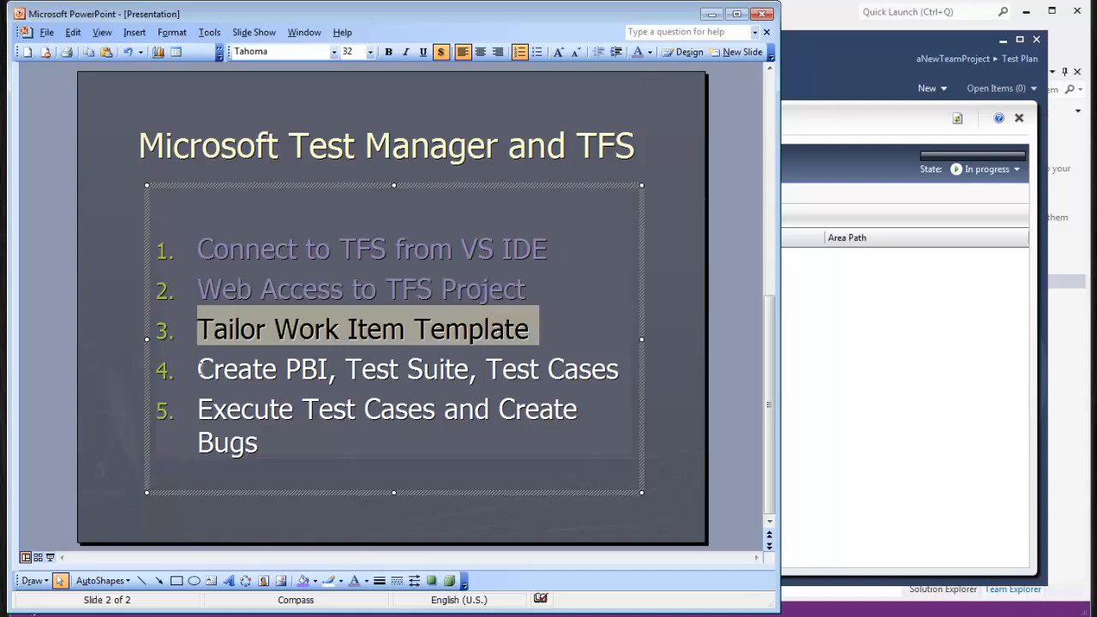